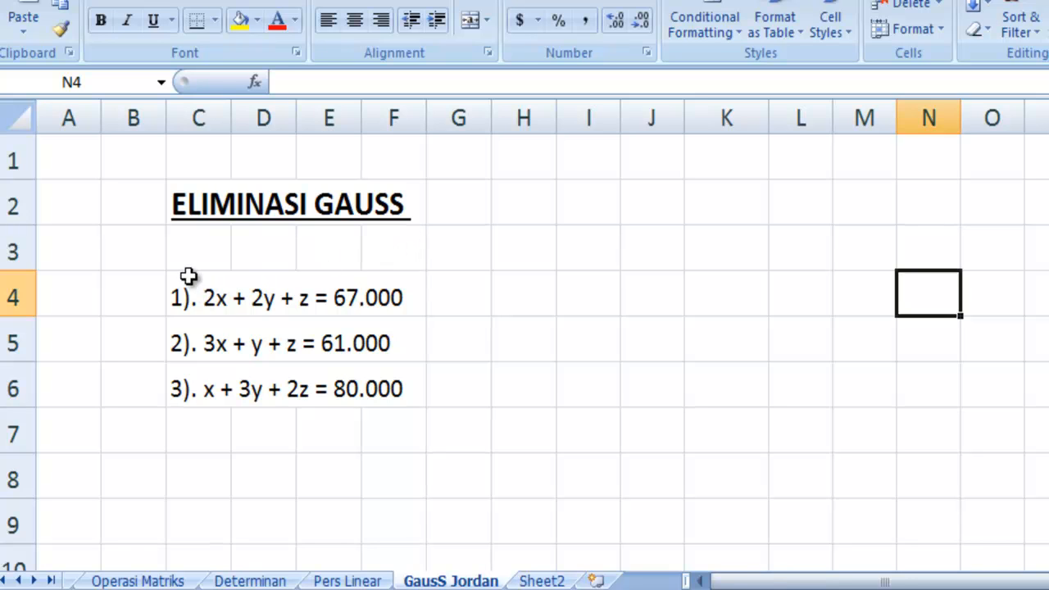
left_click_drag(195, 291, 352, 368)
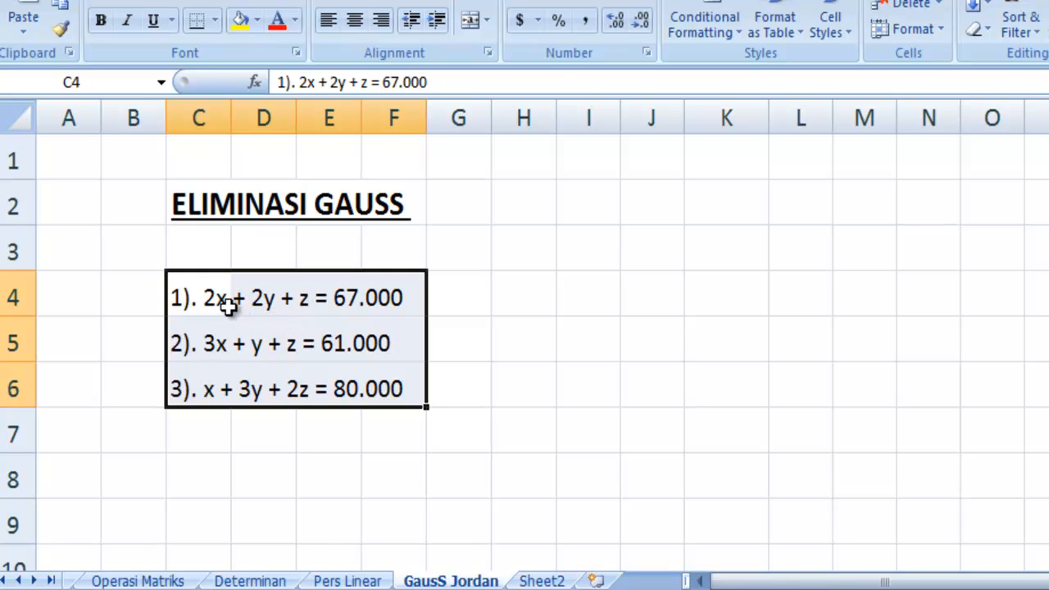
left_click(305, 307)
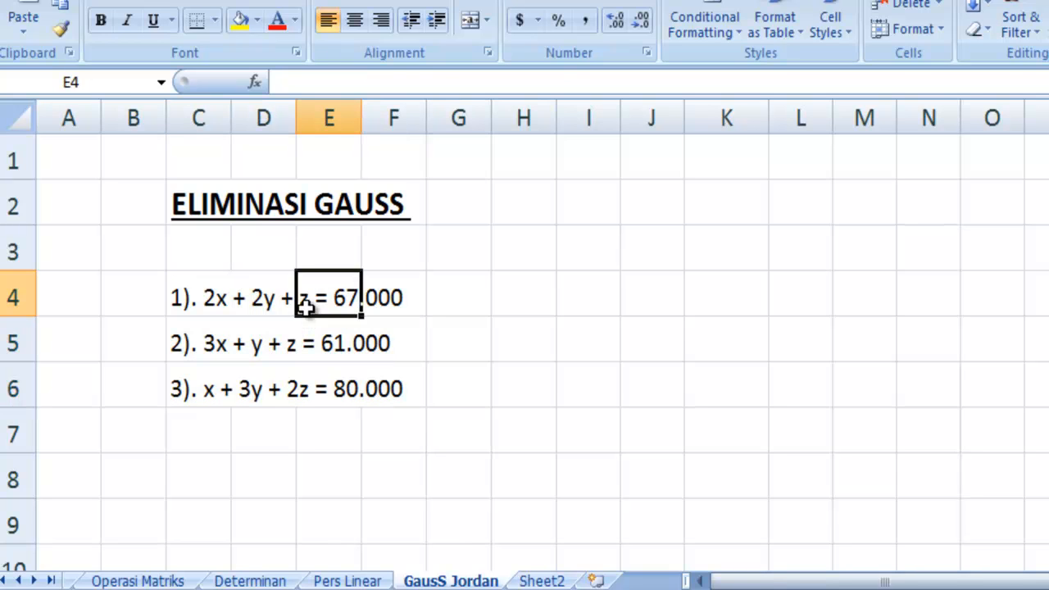
left_click(422, 293)
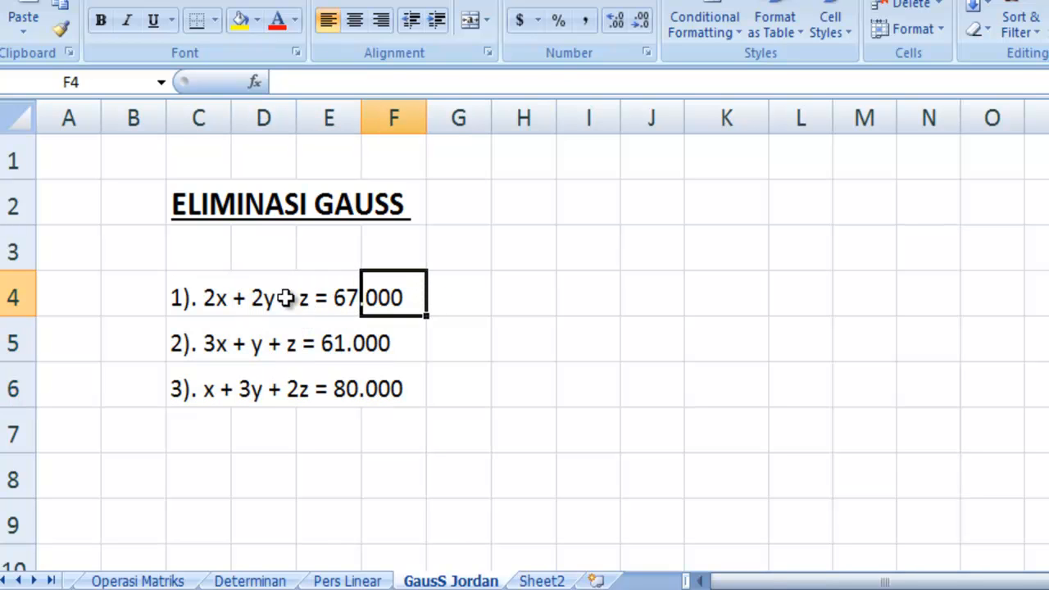
left_click(480, 312)
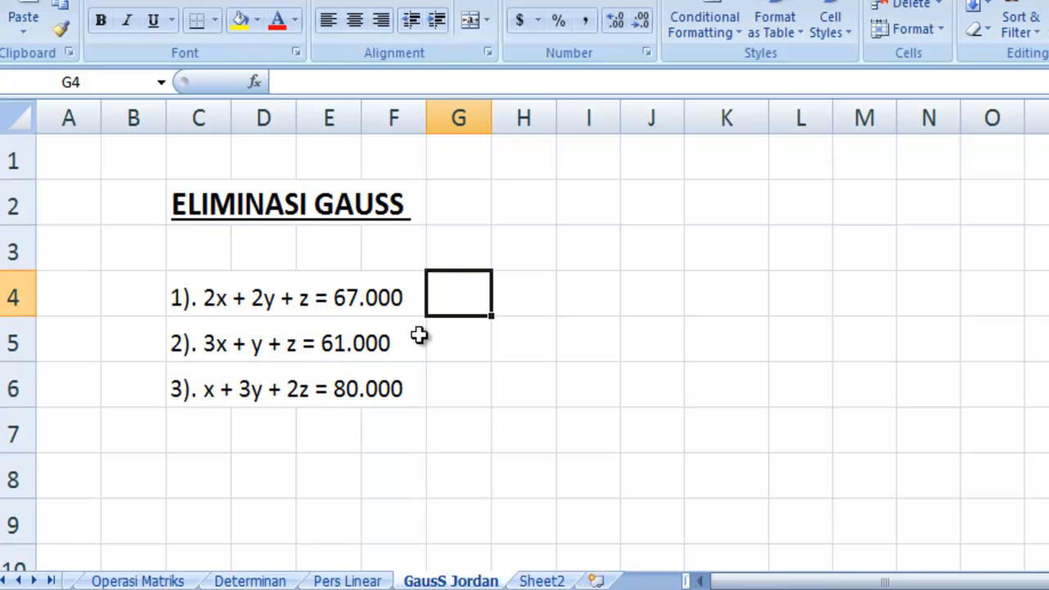
Enter the second equation's terms in cells H4 to K4: 3x, y, z and 61000, with the variable terms as text
left_click(530, 298)
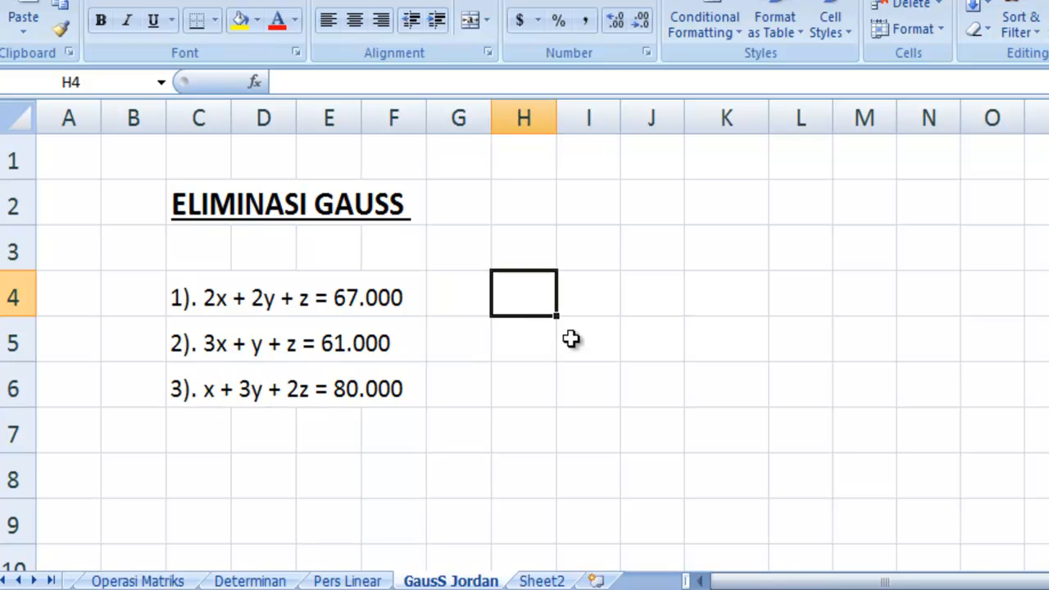
type("'")
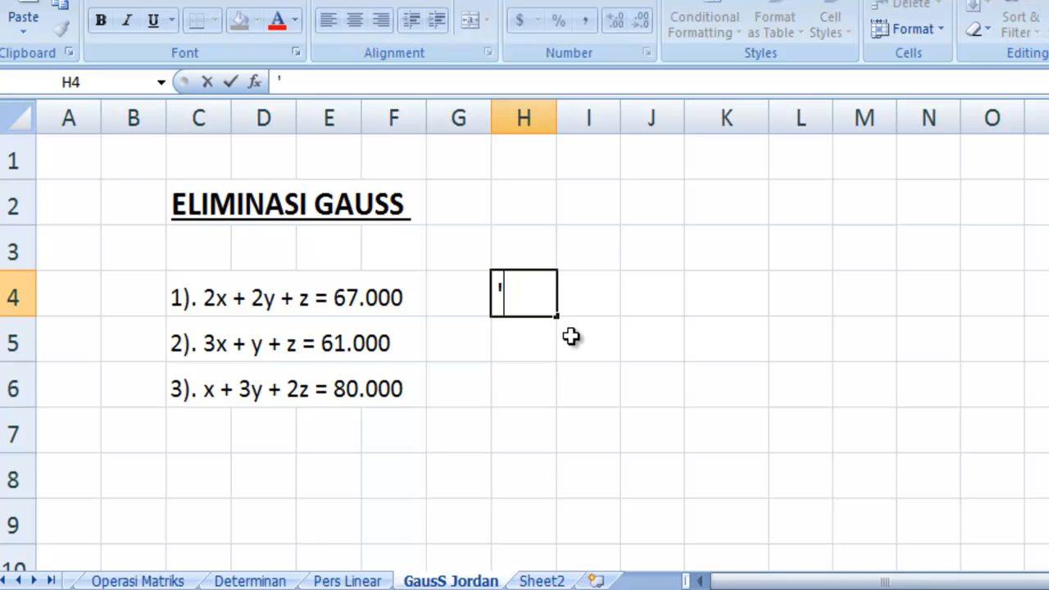
type("3x")
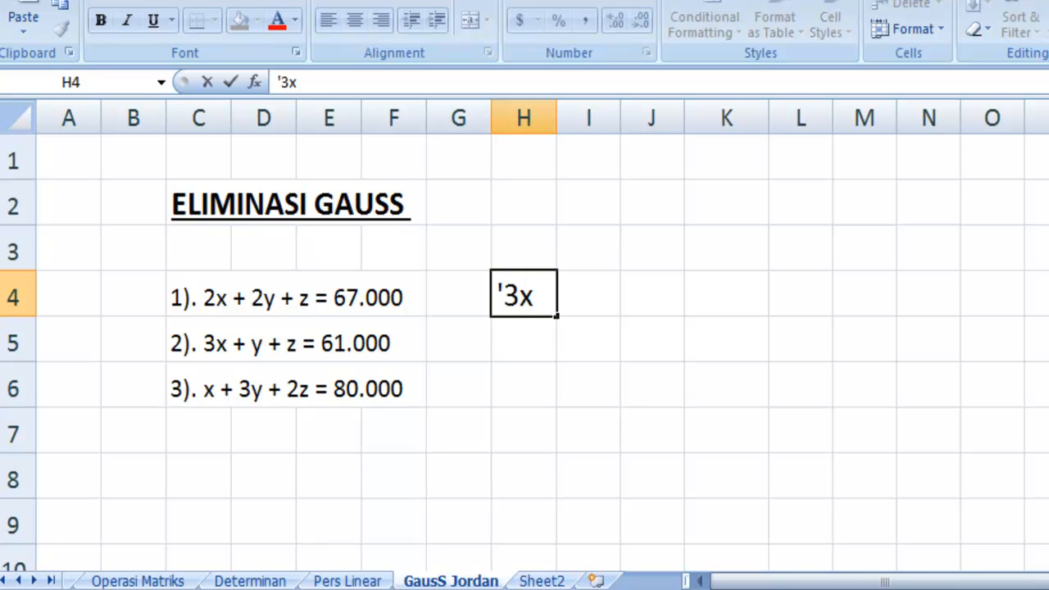
key("Tab")
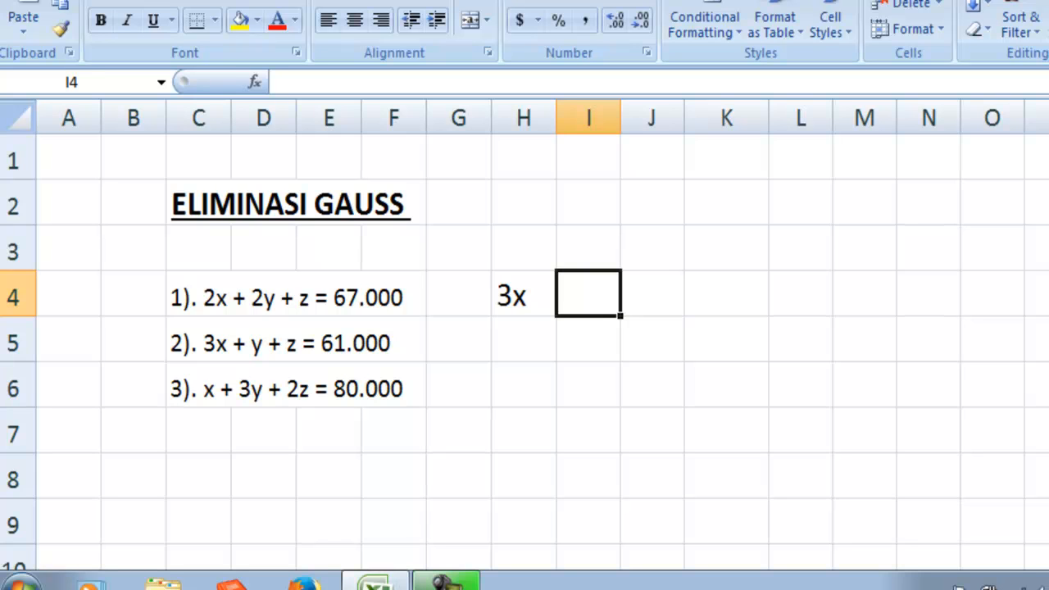
type("'y")
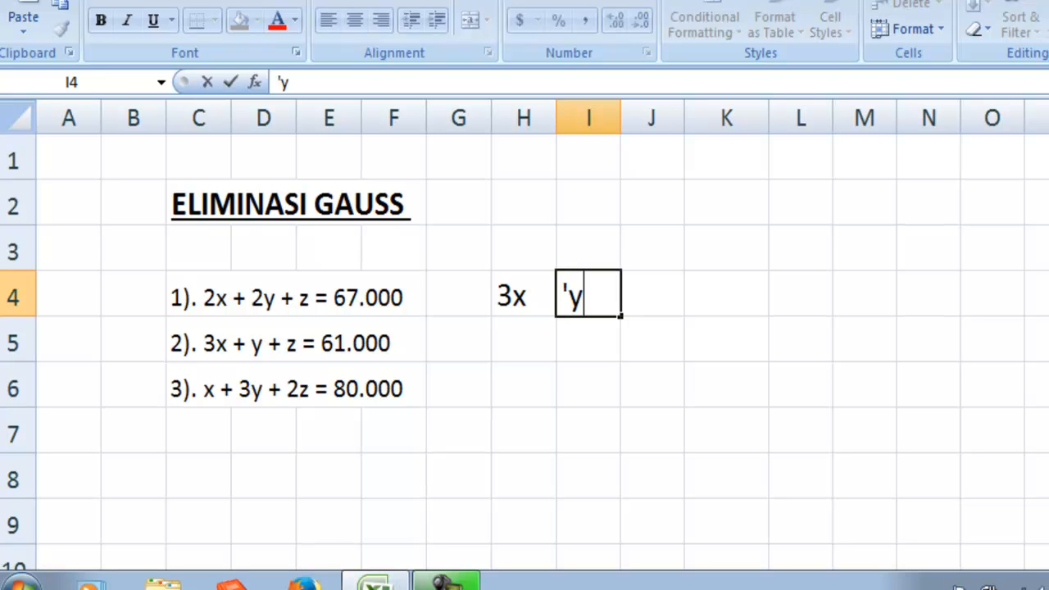
key("Tab")
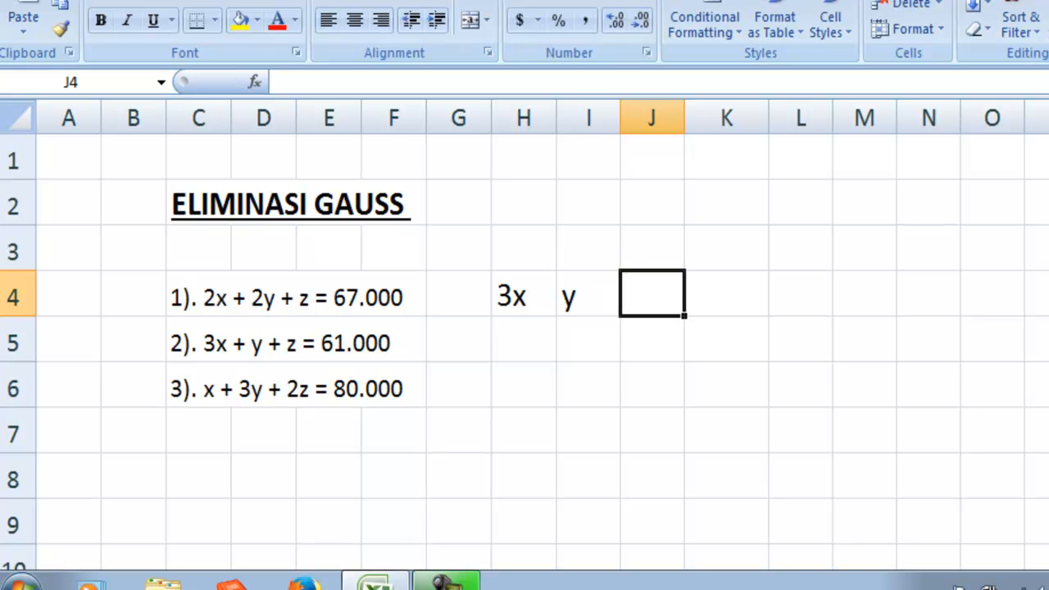
type("z")
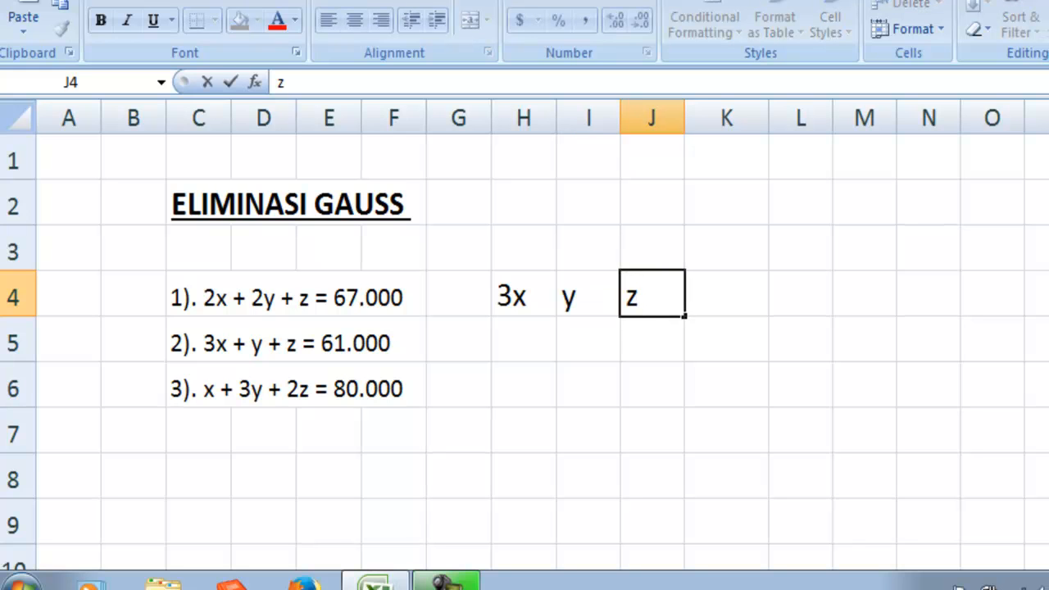
key("Tab")
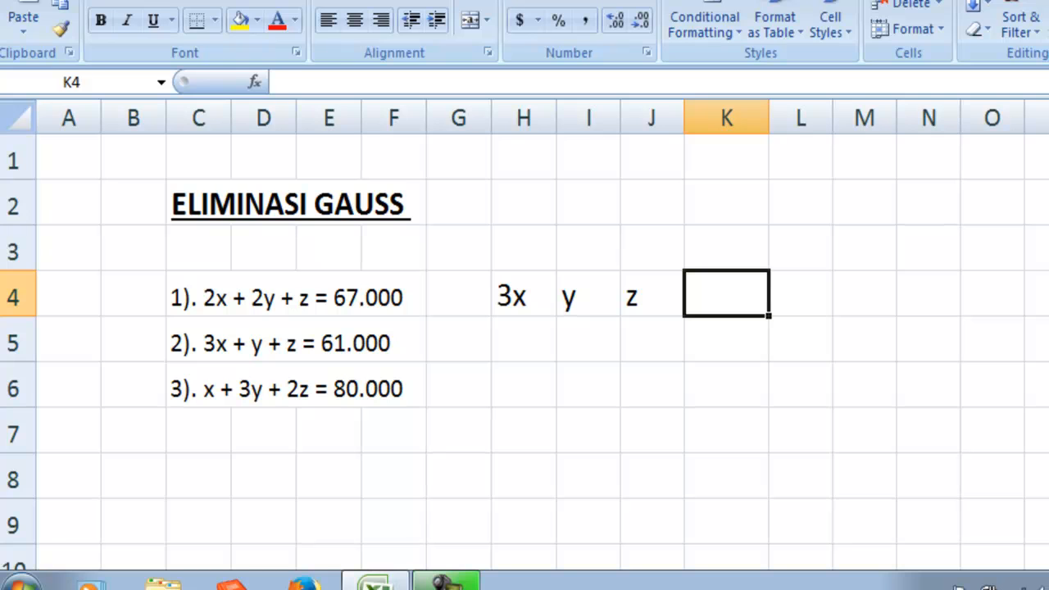
type("61")
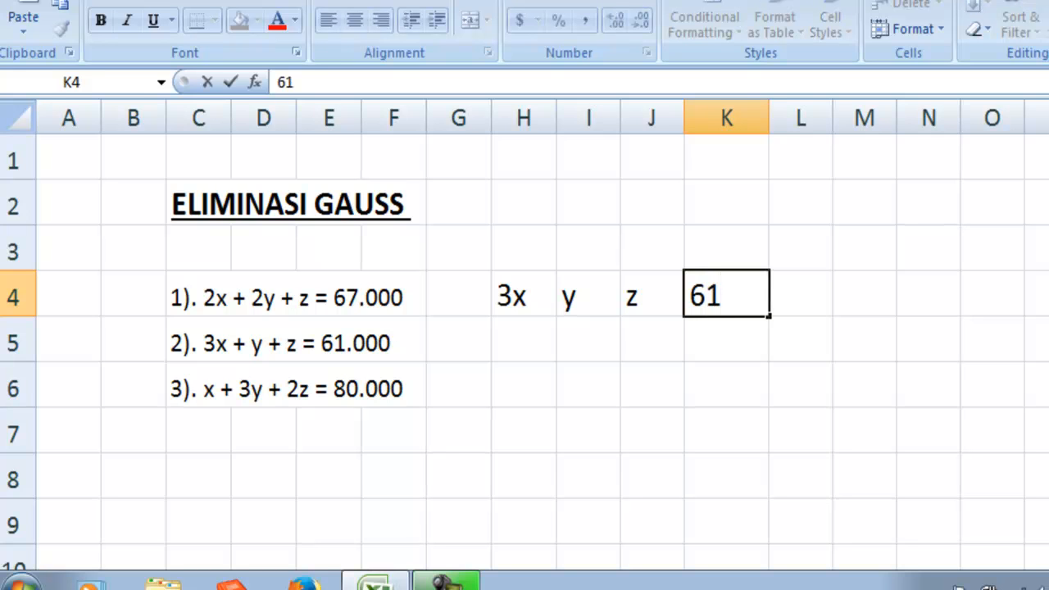
type("000")
key("Return")
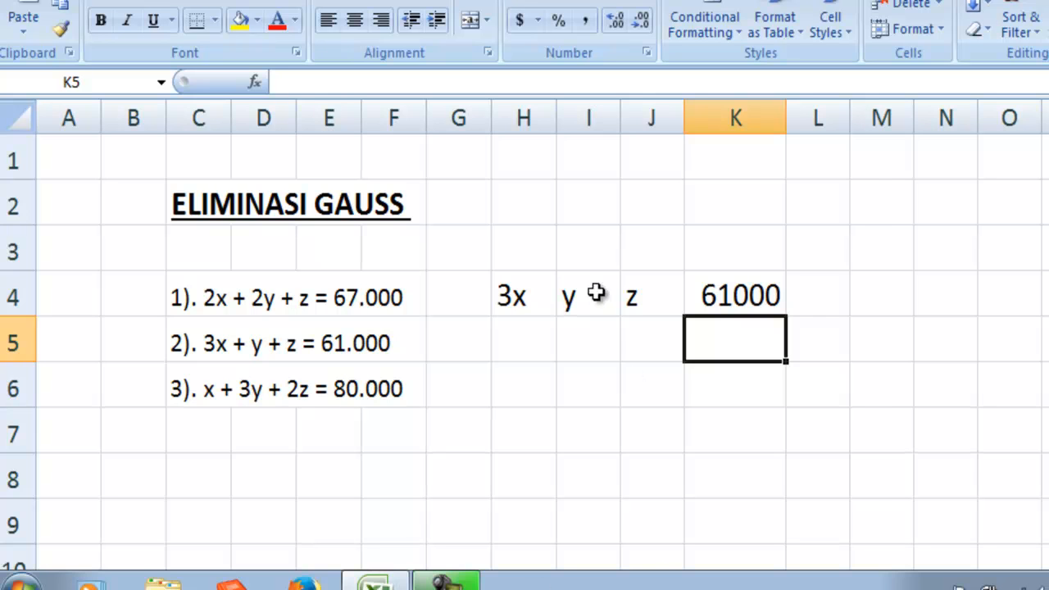
Enter the third equation's terms in cells H5 to K5: x, 3y, 2z and 80000, with the variable terms as text
left_click(516, 347)
type("x")
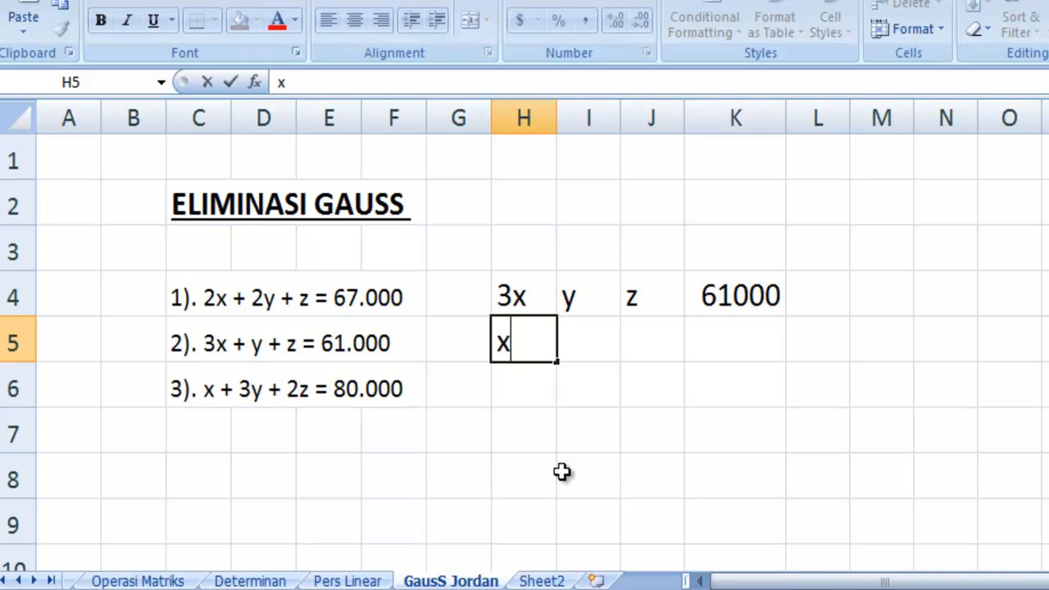
left_click(576, 339)
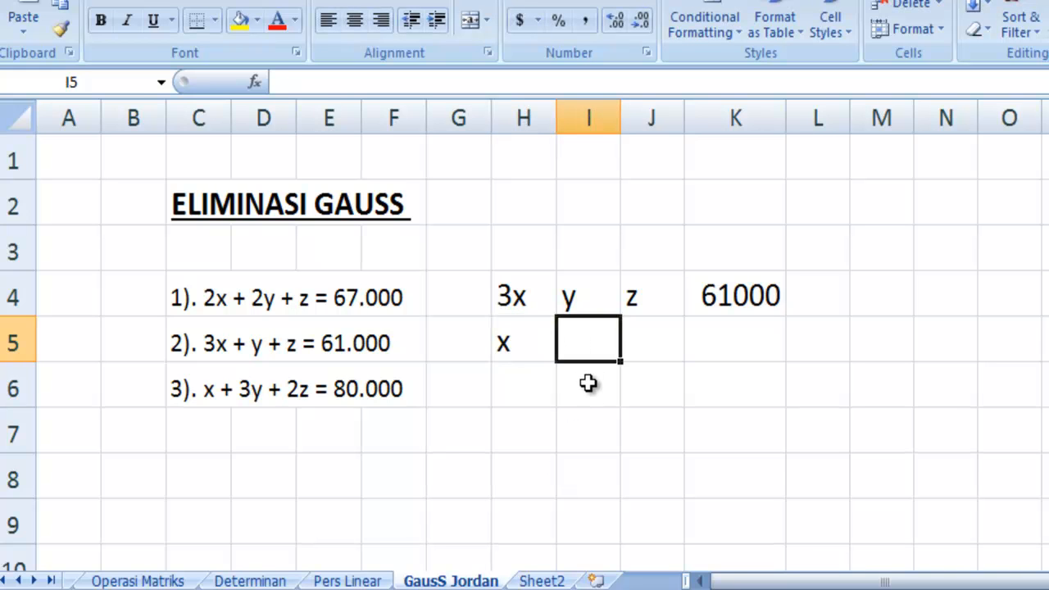
type("'3y")
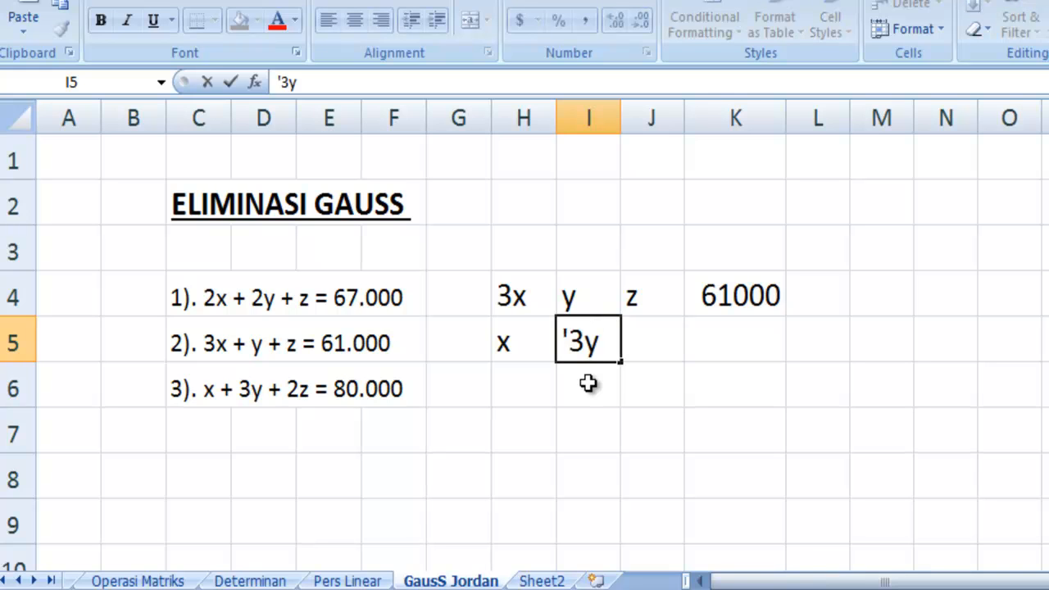
key("Tab")
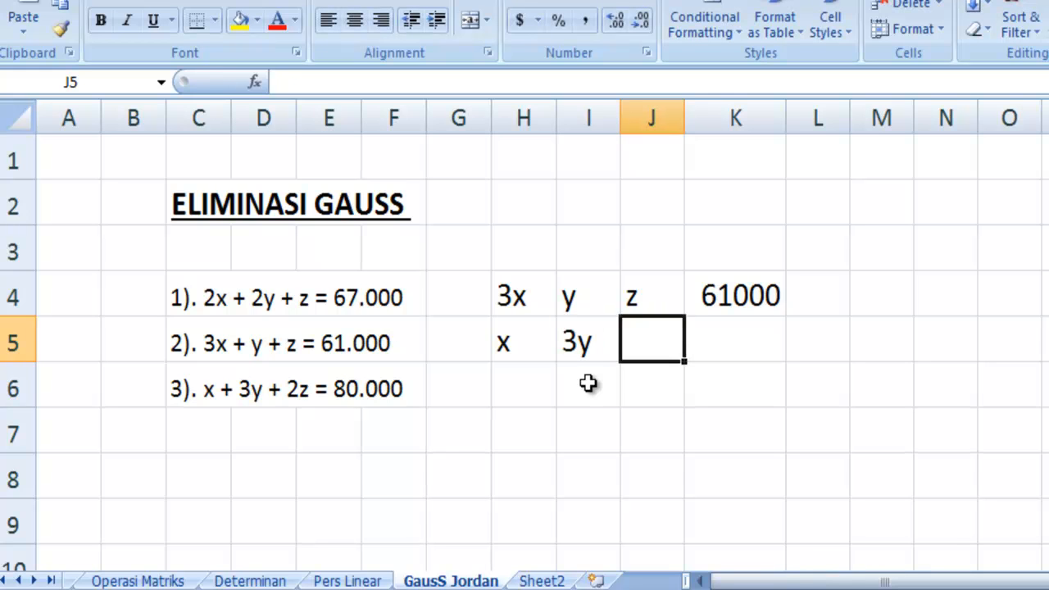
type("'2")
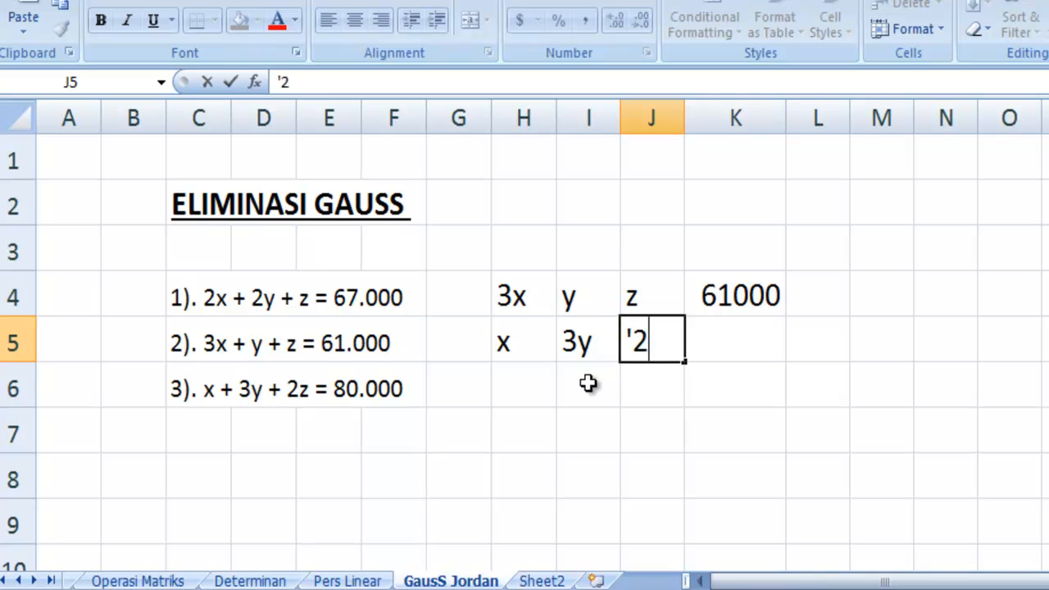
type("z")
key("Tab")
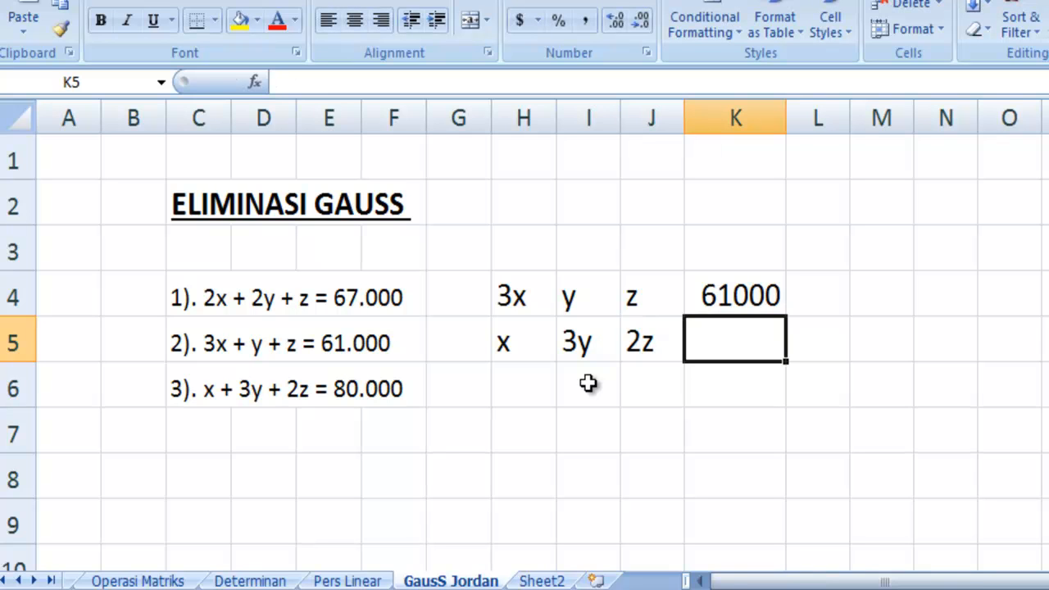
type("80000")
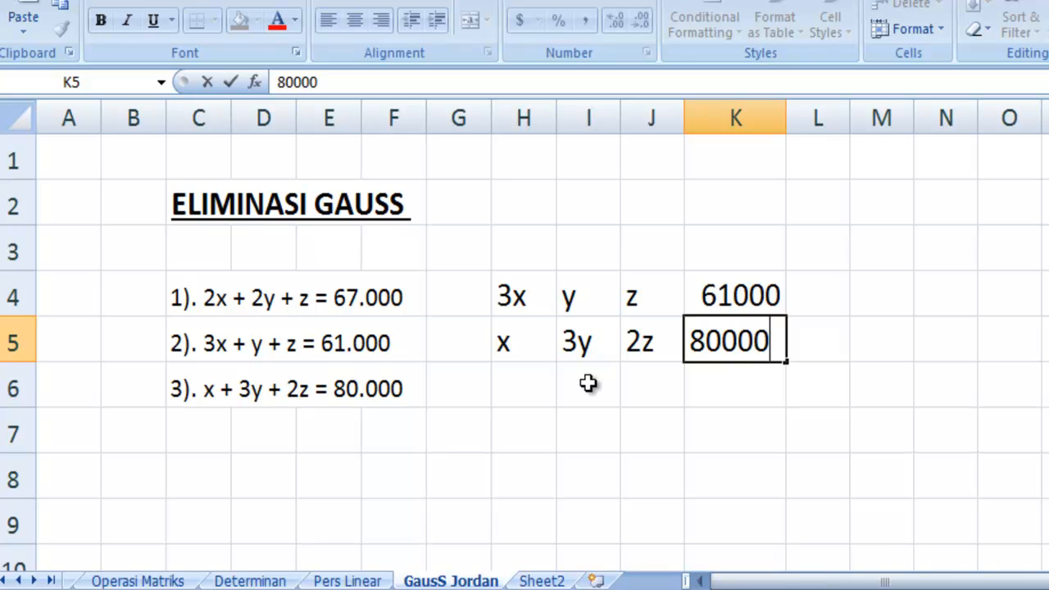
key("Return")
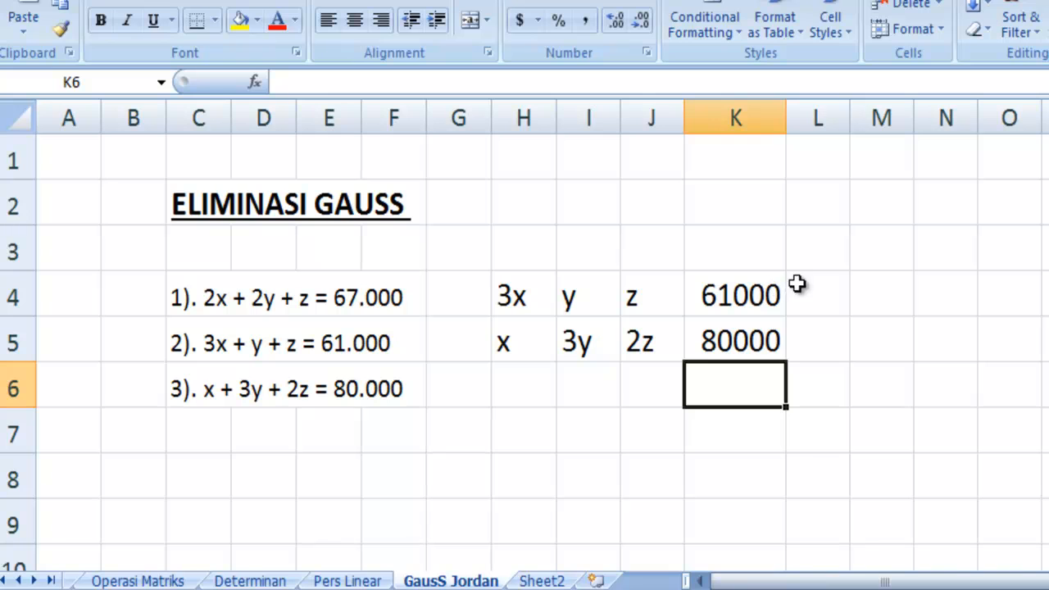
Note the multiplier x2 in L4 and enter the multiplied terms 6x, 2y and 2z as text in M4 to O4
left_click(830, 293)
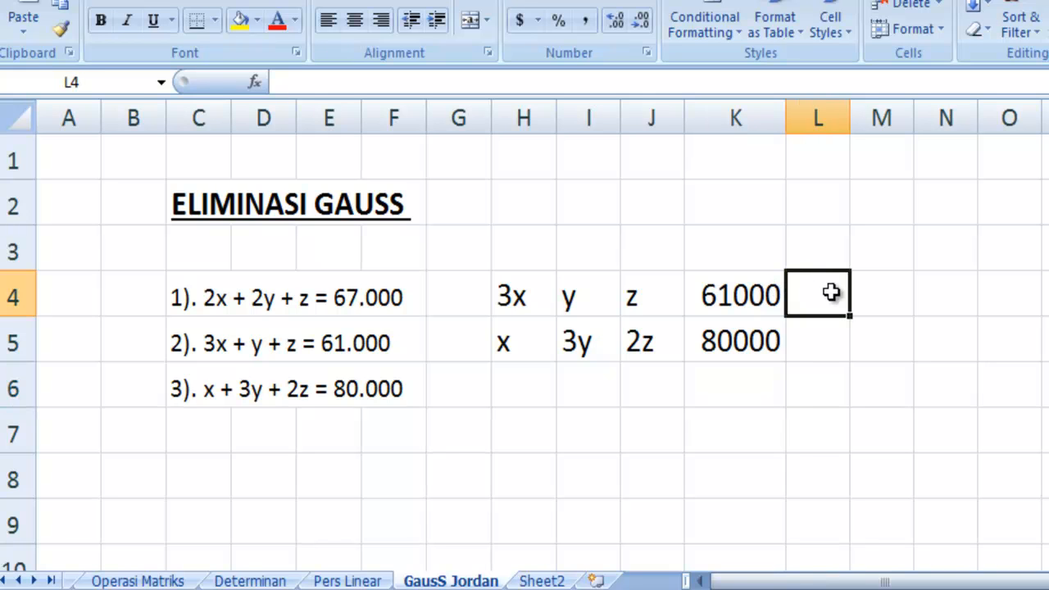
type("x2")
key("Tab")
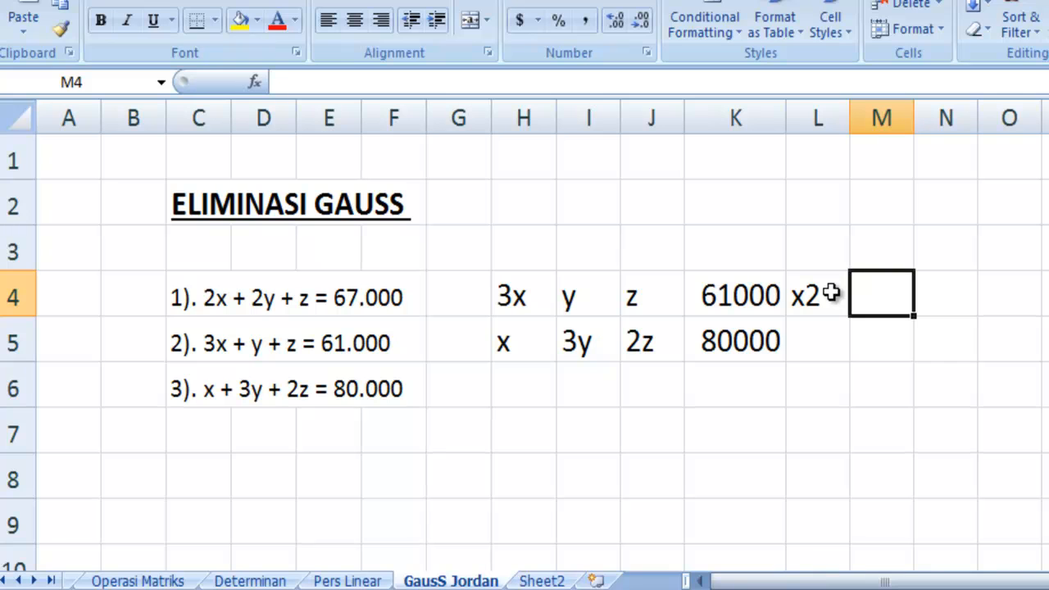
type("'6x")
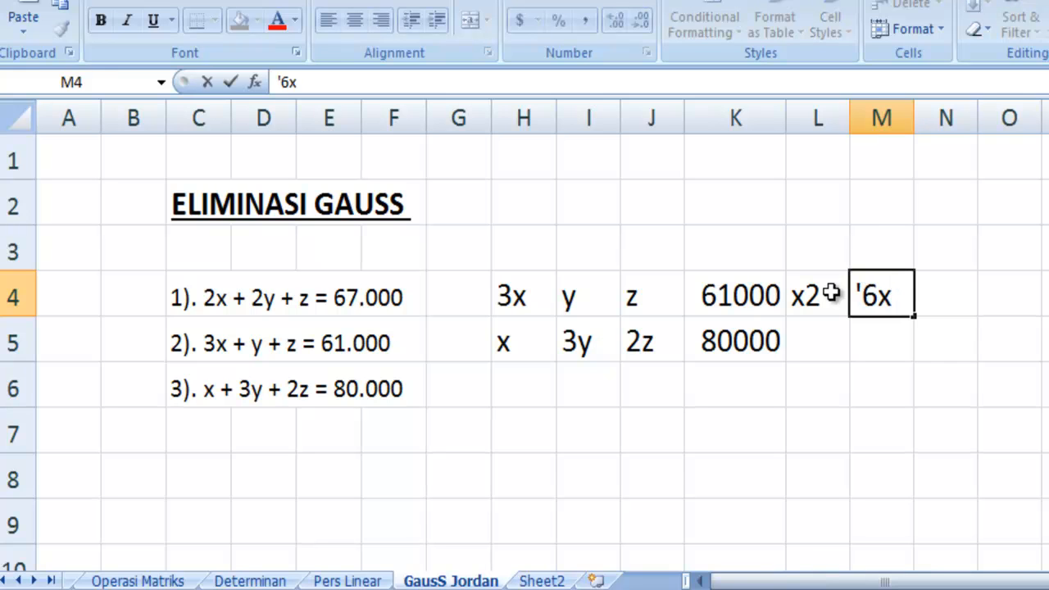
key("Tab")
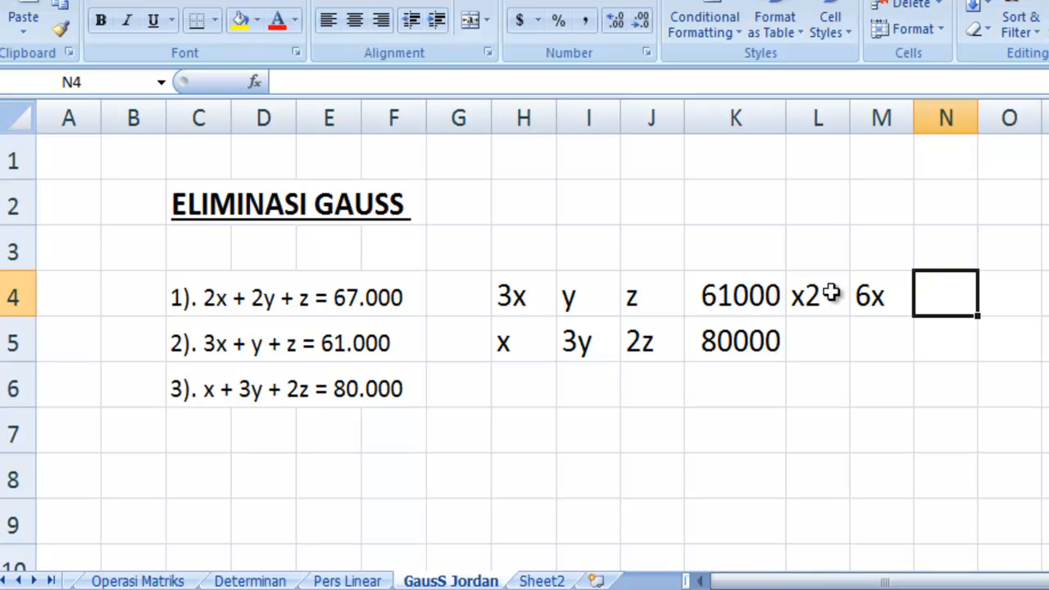
type("'2y")
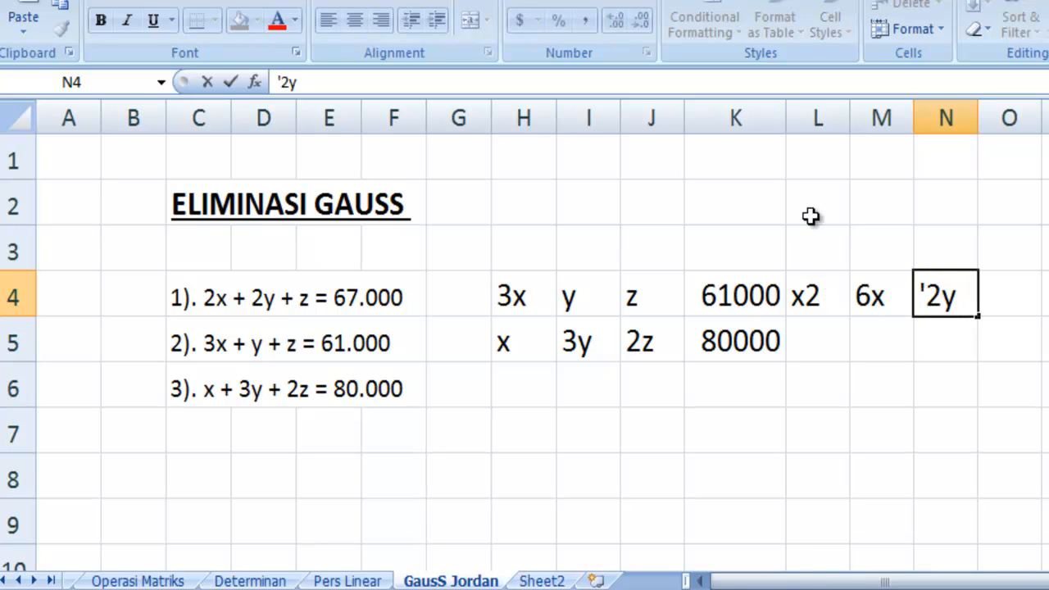
key("Tab")
type("'2z")
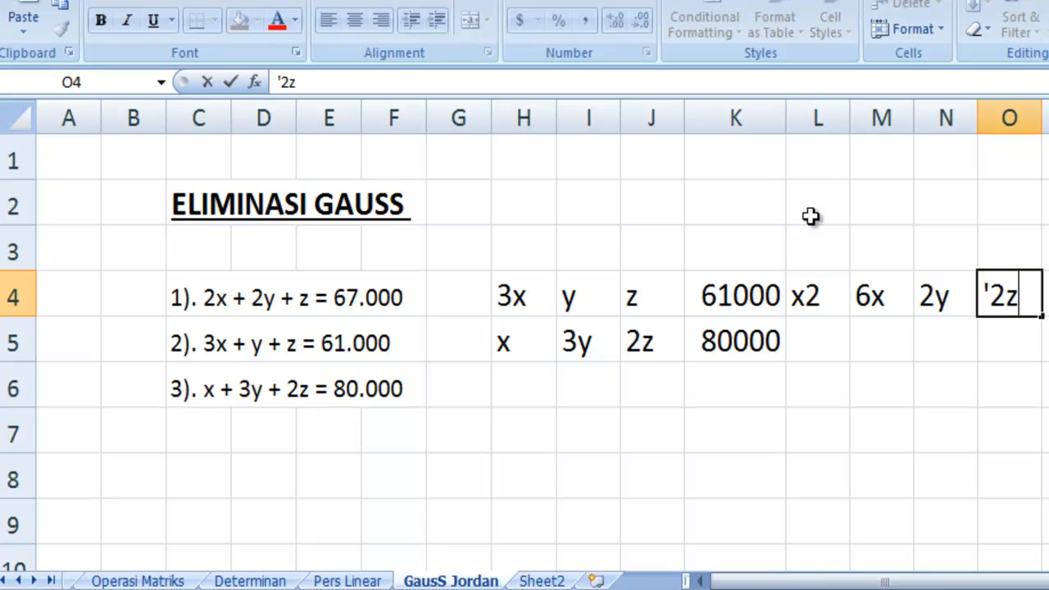
key("Tab")
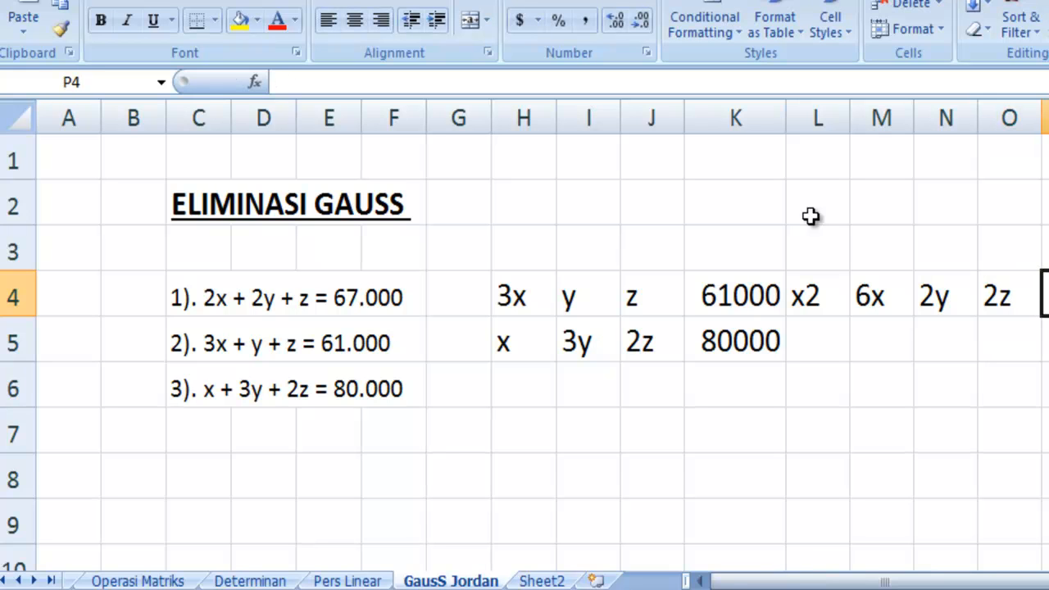
Calculate the multiplied constant in P4 with a formula that multiplies K4 by 2
type("=")
key("Left")
key("Left")
key("Left")
key("Left")
key("Left")
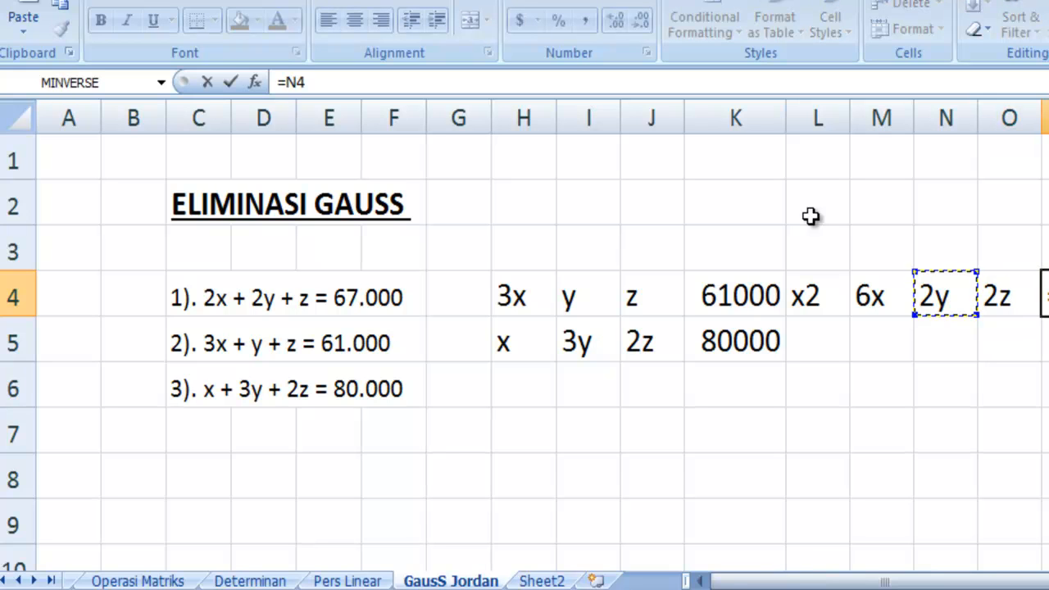
type("*")
key("Return")
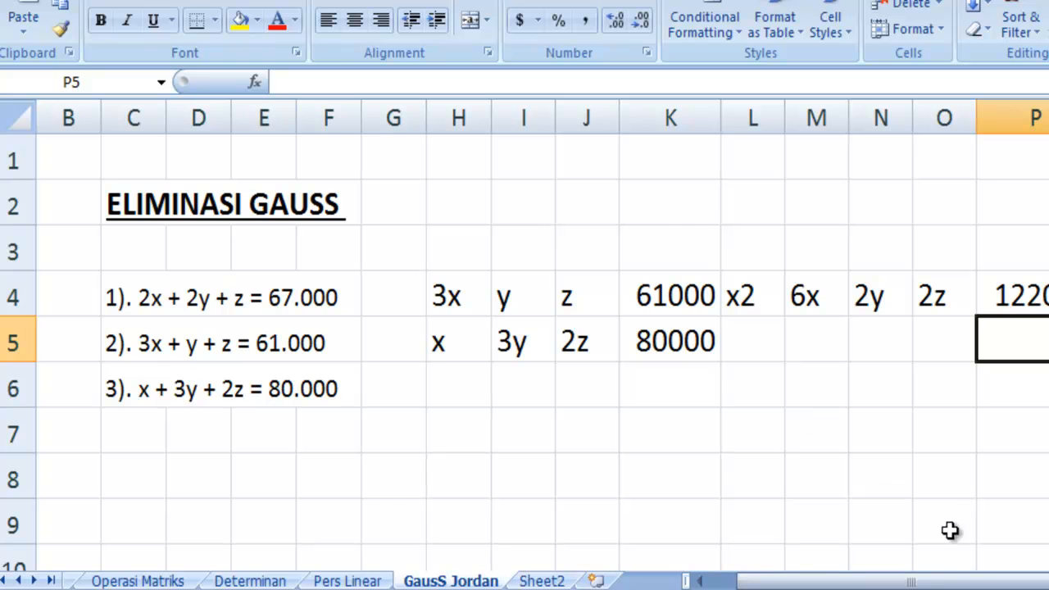
Repeat the third equation's terms in M5 to P5 by referencing H5 in M5 and filling the formula across to P5
left_click_drag(934, 580, 991, 585)
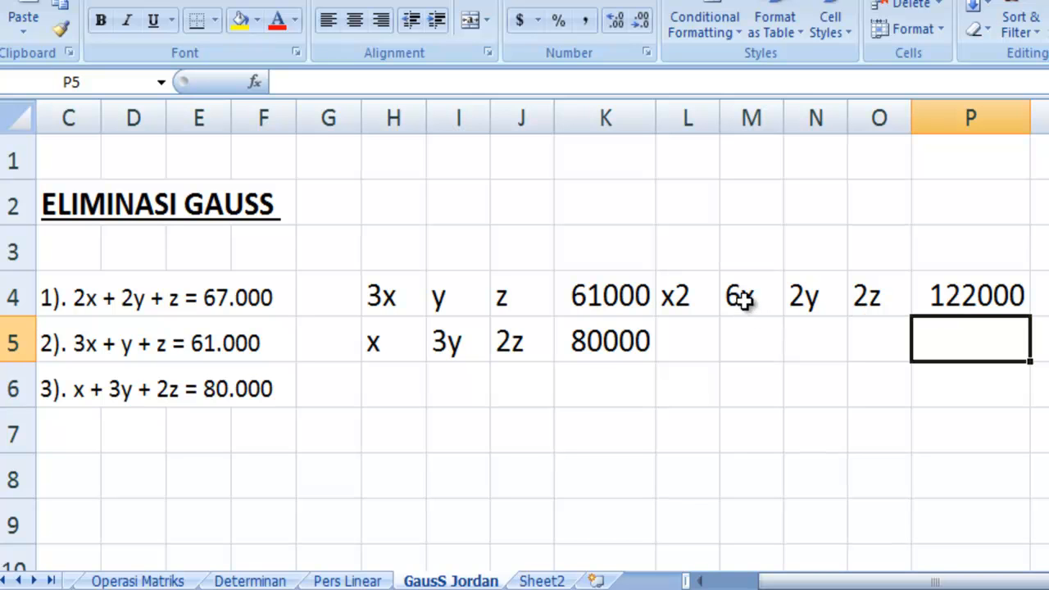
left_click_drag(742, 300, 958, 302)
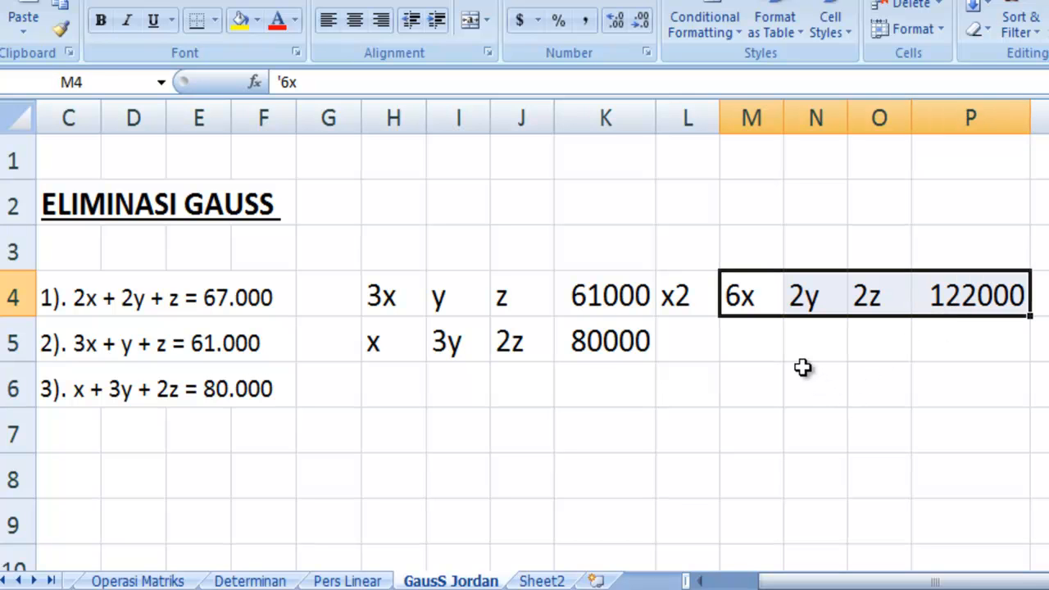
left_click(1047, 581)
left_click(1048, 581)
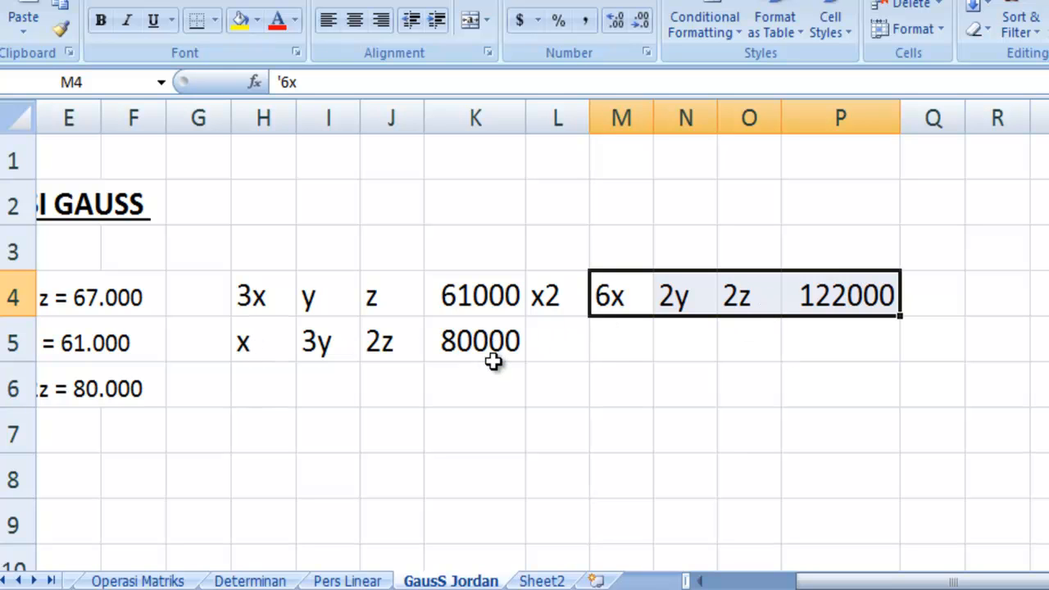
left_click(625, 344)
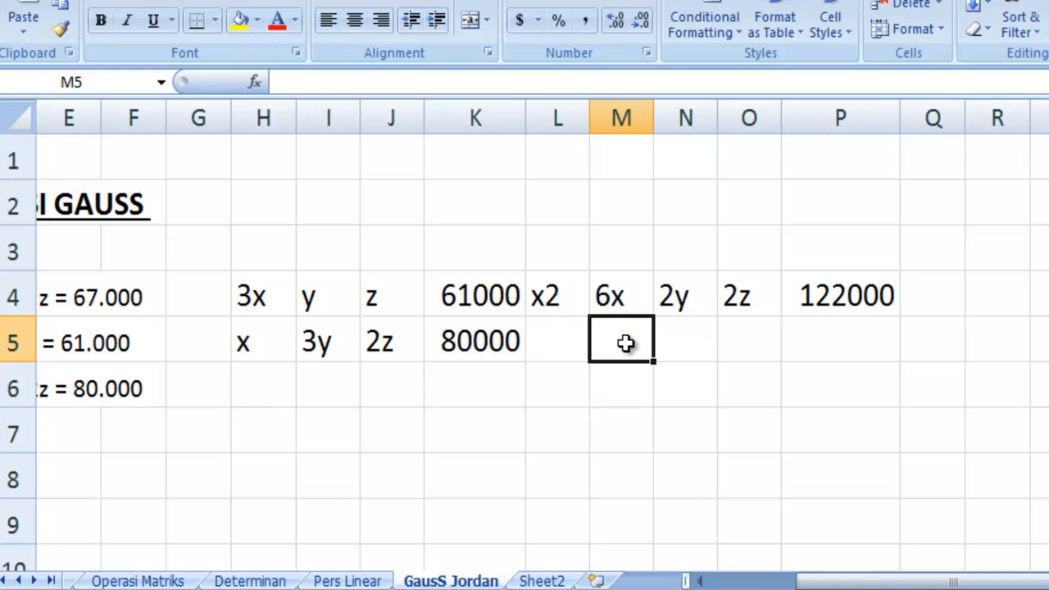
type("=")
key("Left")
key("Left")
key("Left")
key("Left")
key("Left")
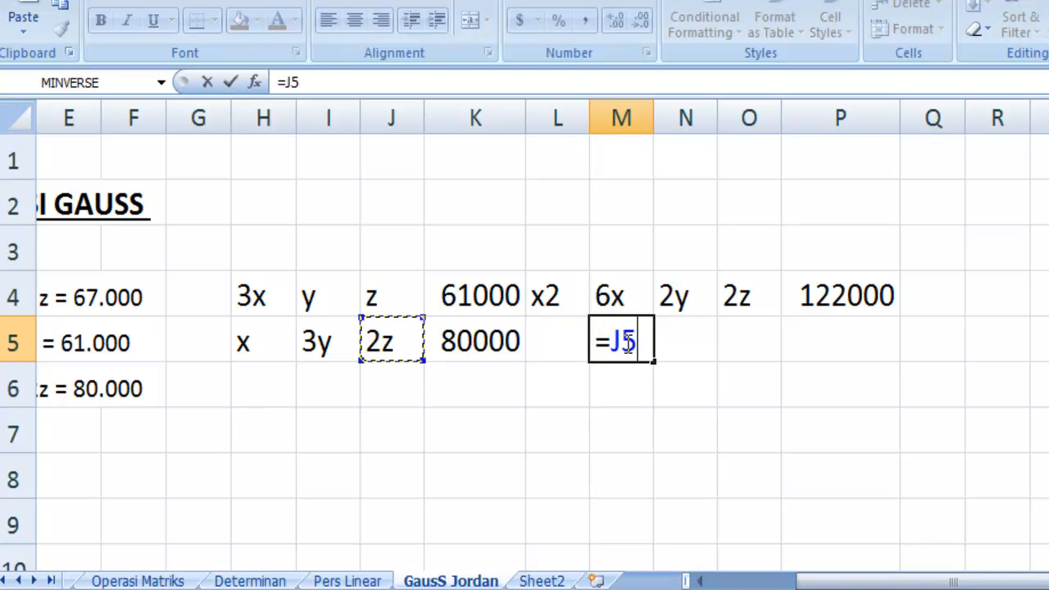
key("Return")
left_click(626, 344)
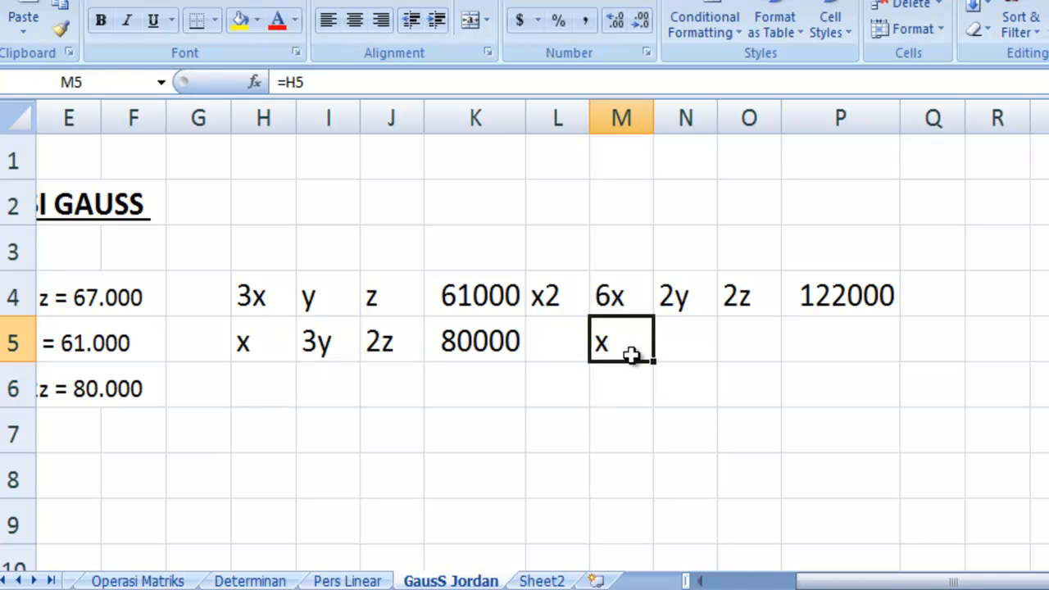
left_click_drag(656, 362, 867, 352)
Highlight the multiplier cell L4 with a yellow fill
left_click(826, 418)
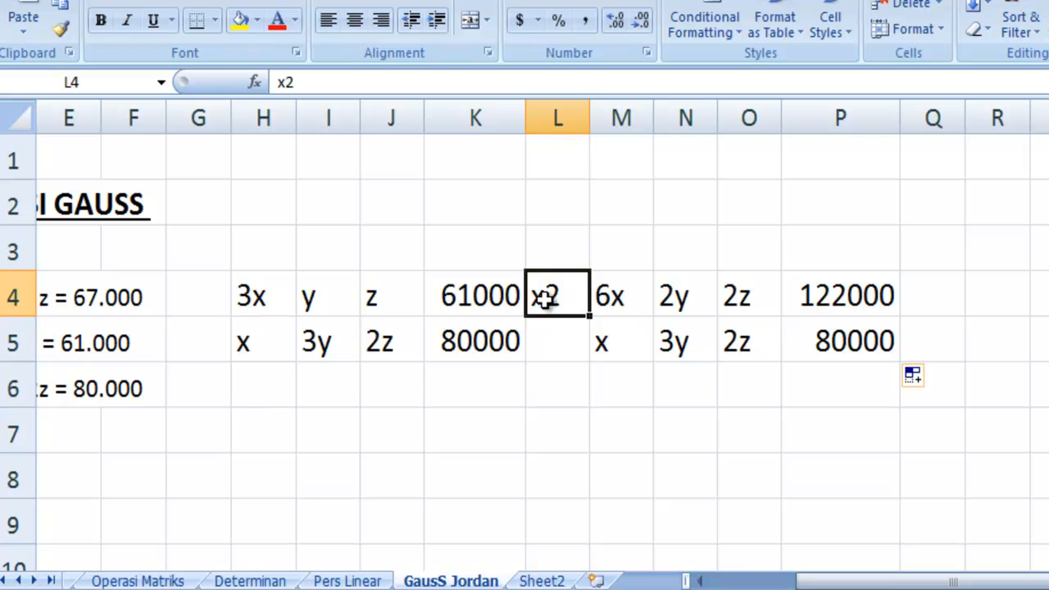
left_click(239, 22)
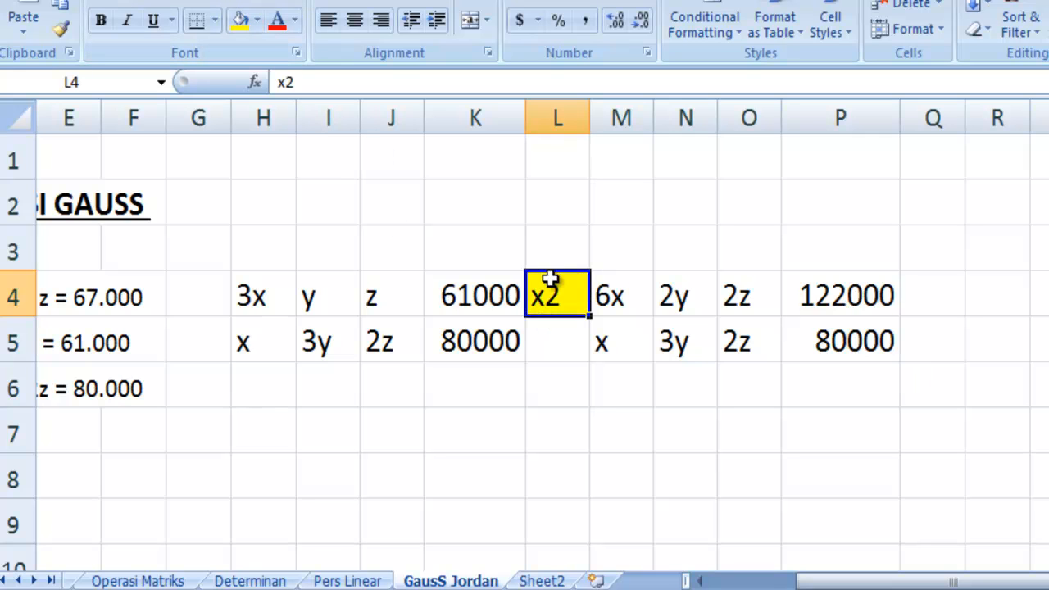
left_click(597, 411)
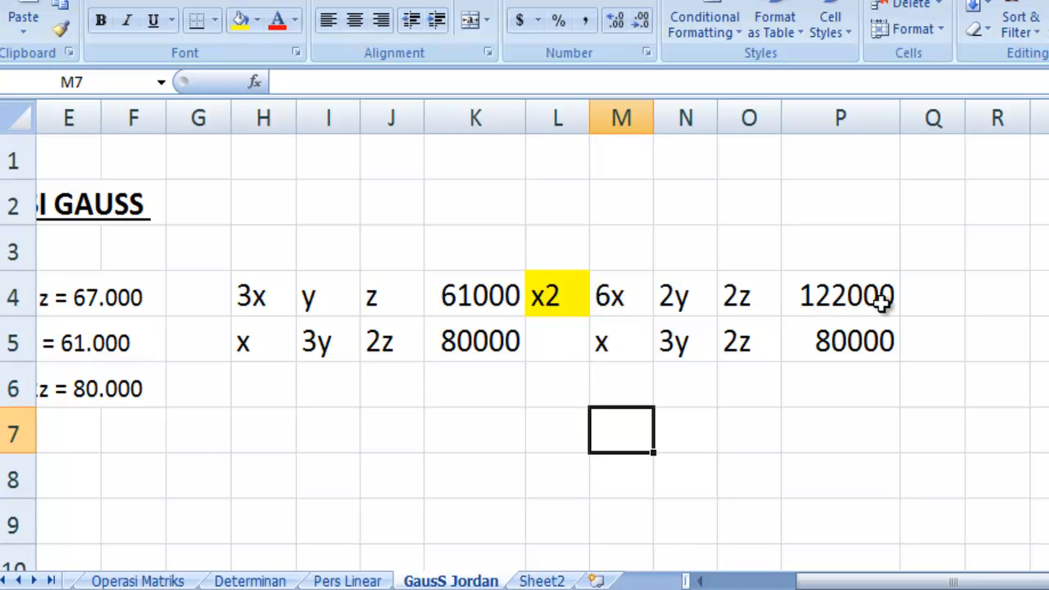
Add a bottom border under M5 to P5 and enter a minus sign as text in Q5
left_click(619, 344)
left_click_drag(620, 344, 859, 344)
left_click(196, 19)
left_click(690, 428)
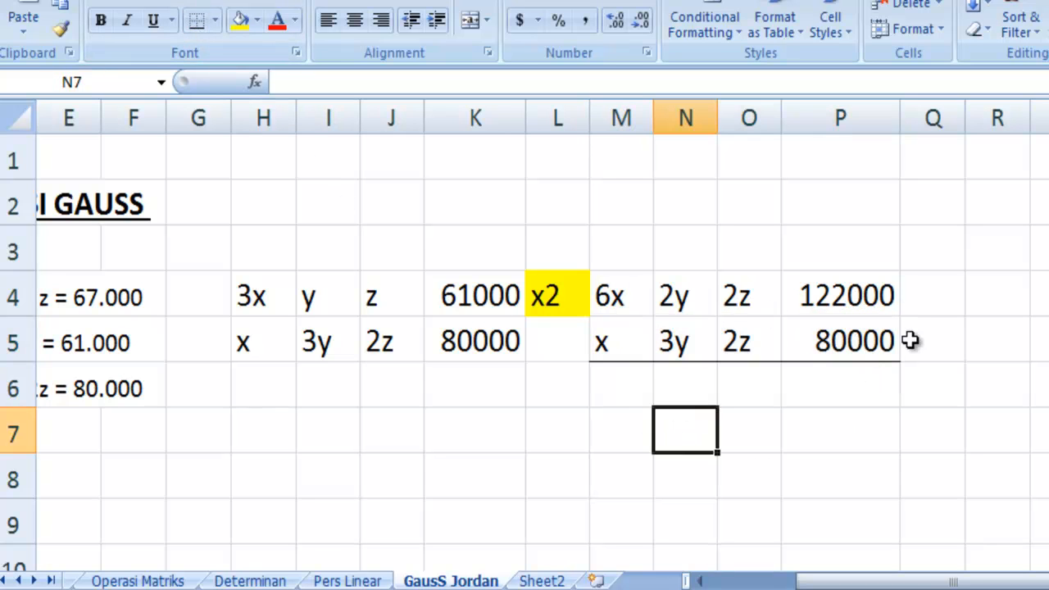
left_click(949, 346)
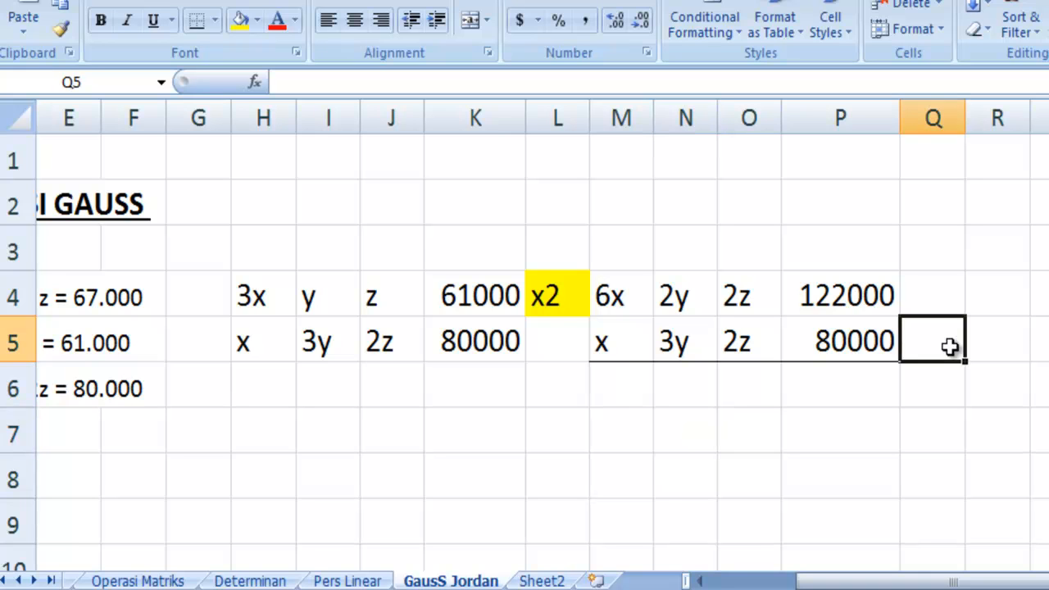
type("'")
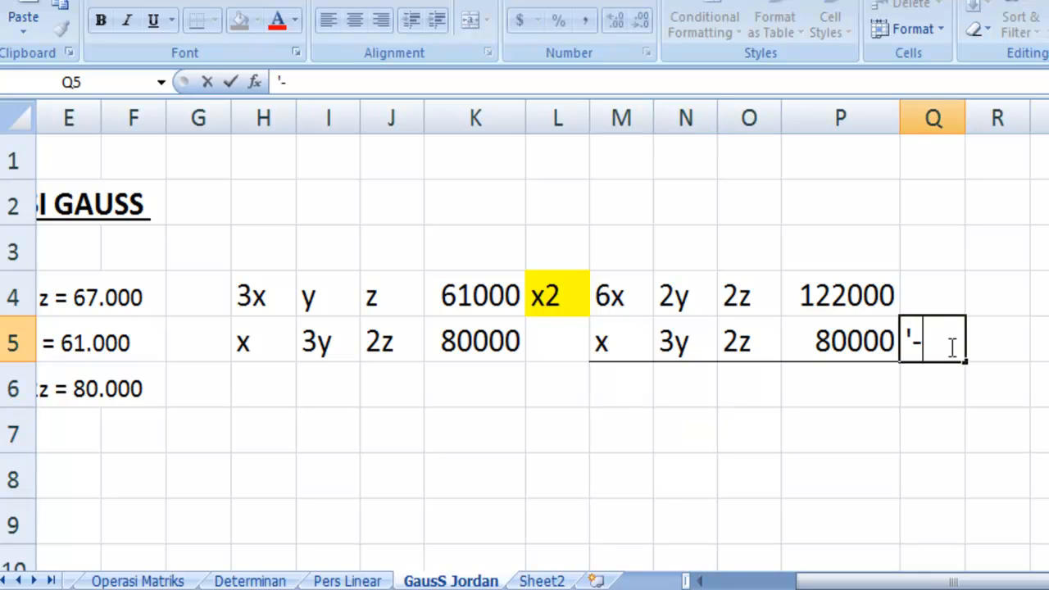
type("-")
key("Return")
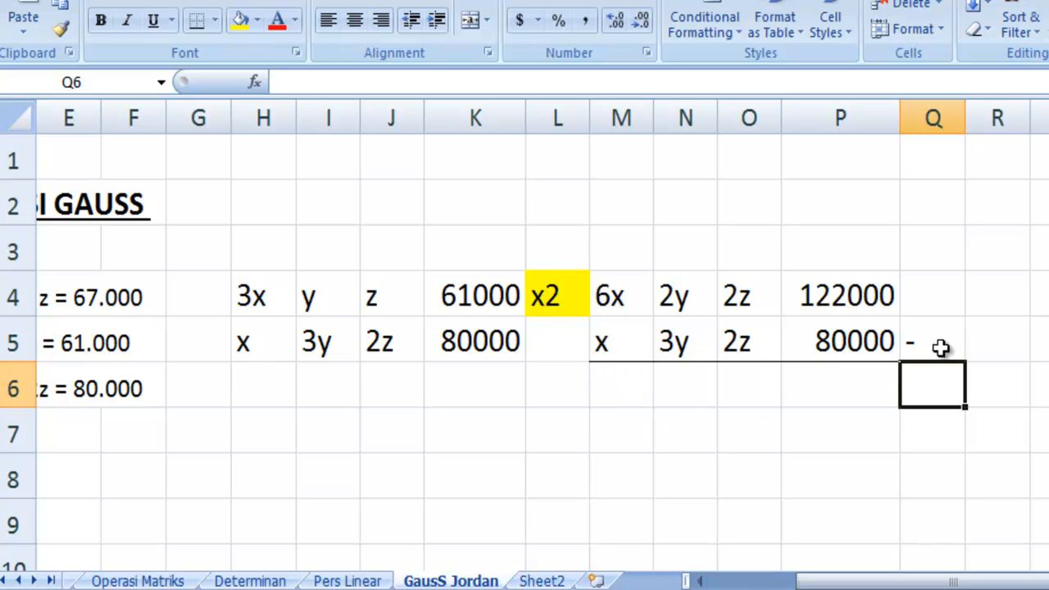
Enter the subtraction results for the variable terms in M6 to O6: 5x and -y as text, and 0
left_click(621, 383)
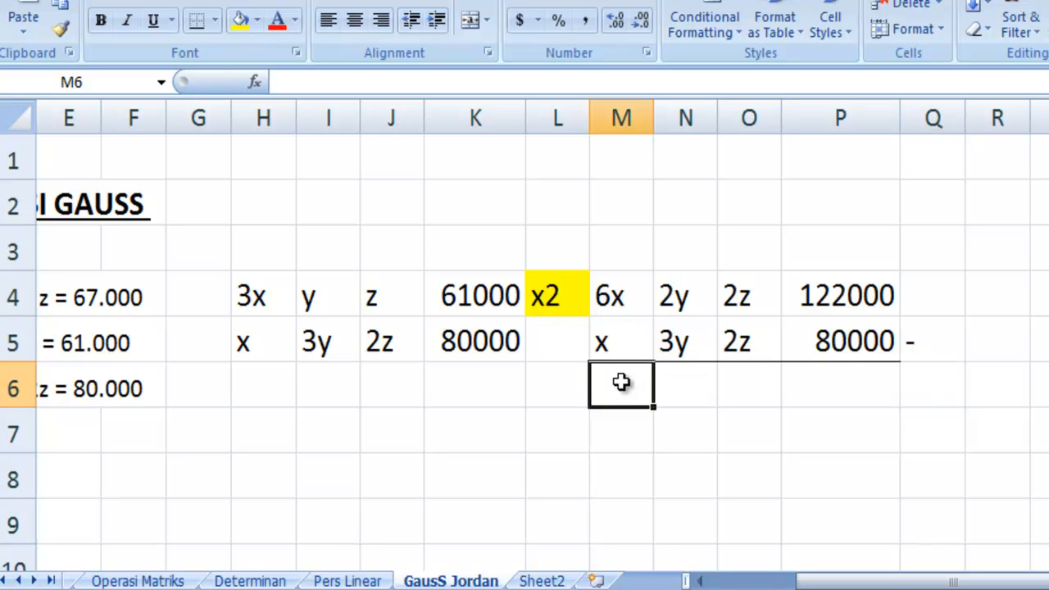
type("'5")
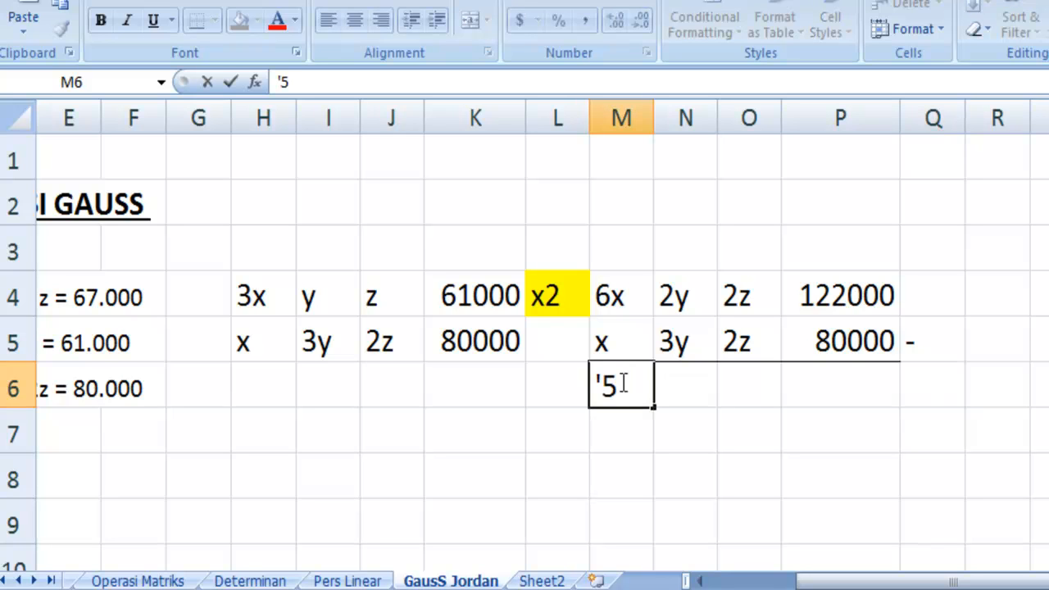
type("x")
key("Tab")
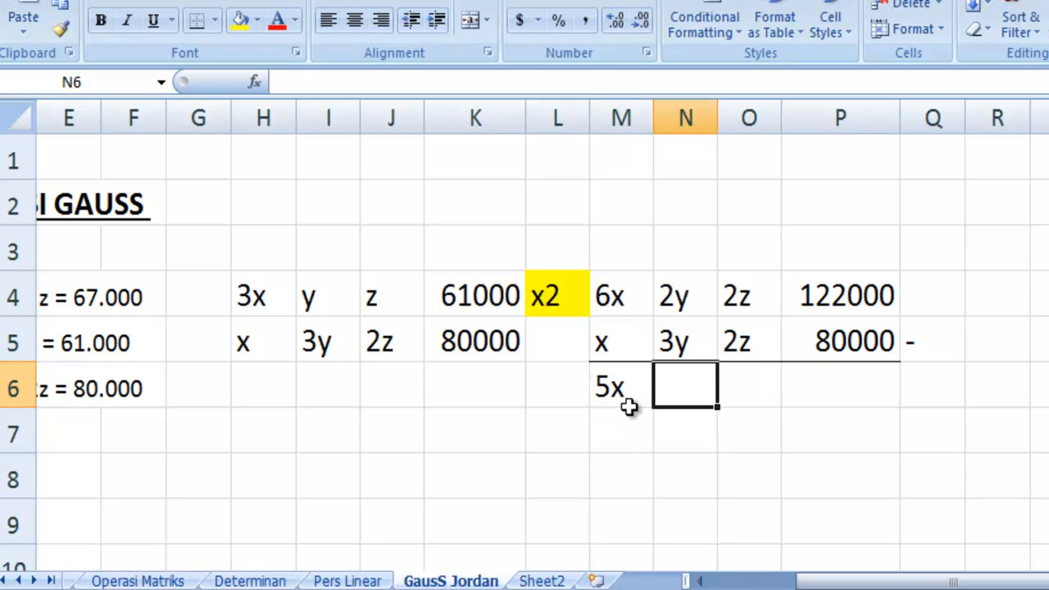
type("'")
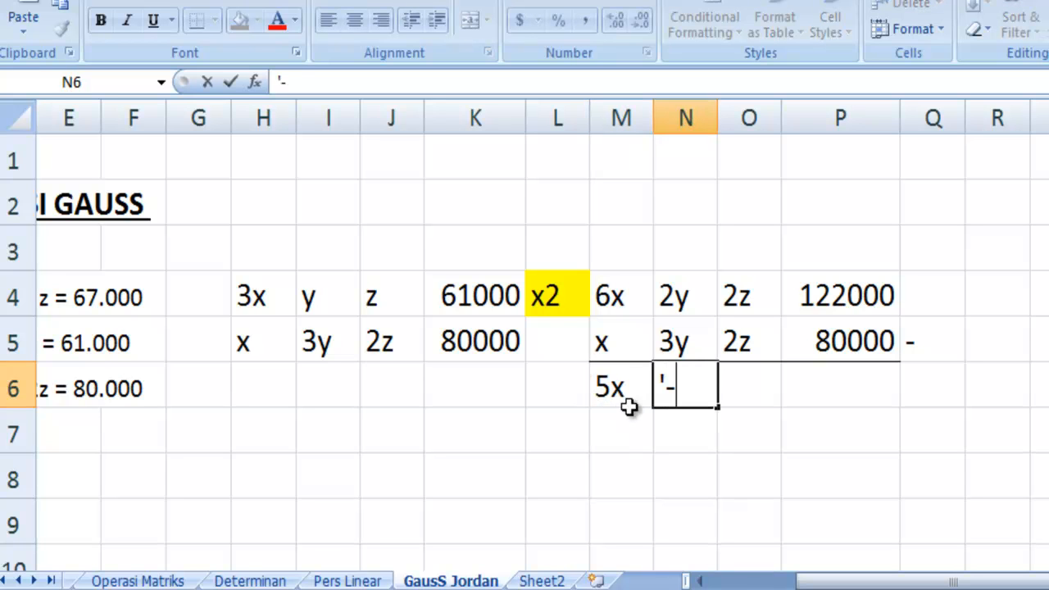
type("-y")
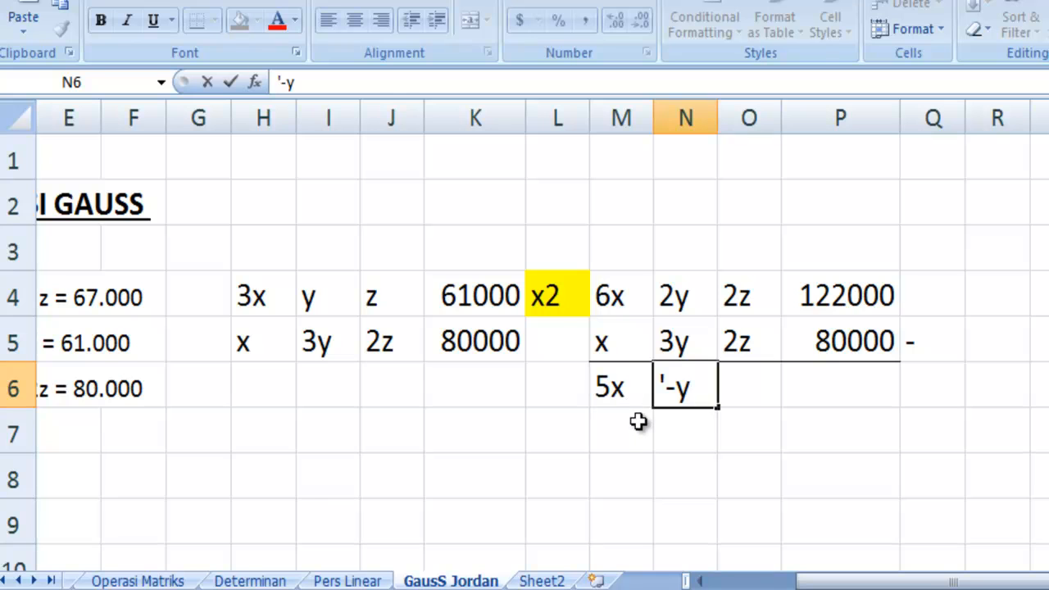
key("Tab")
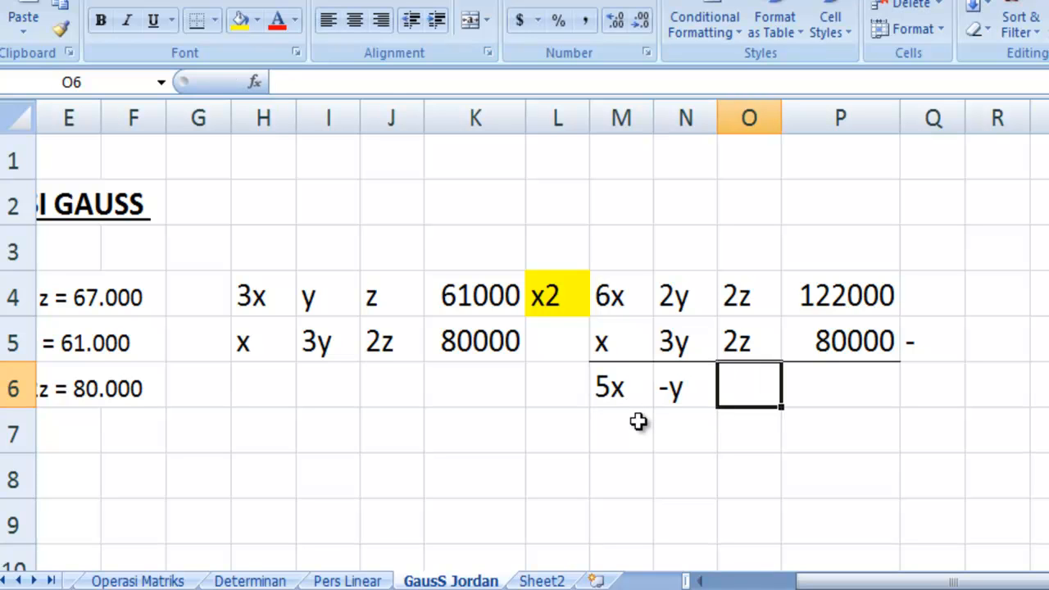
type("0")
key("Tab")
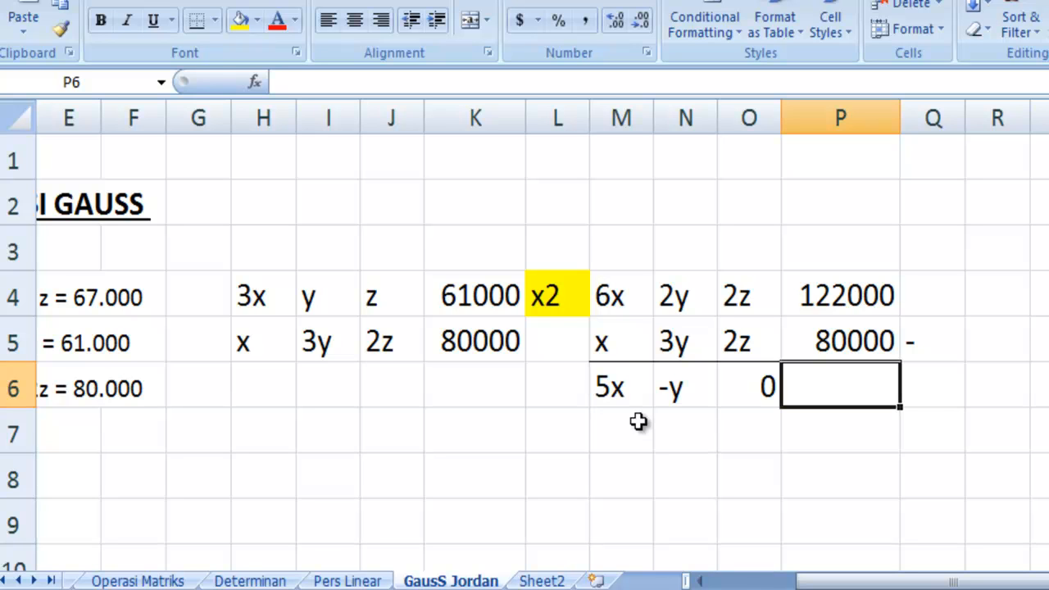
Calculate the constant's difference in P6 with a formula that subtracts P5 from P4
type("=")
key("Up")
key("Up")
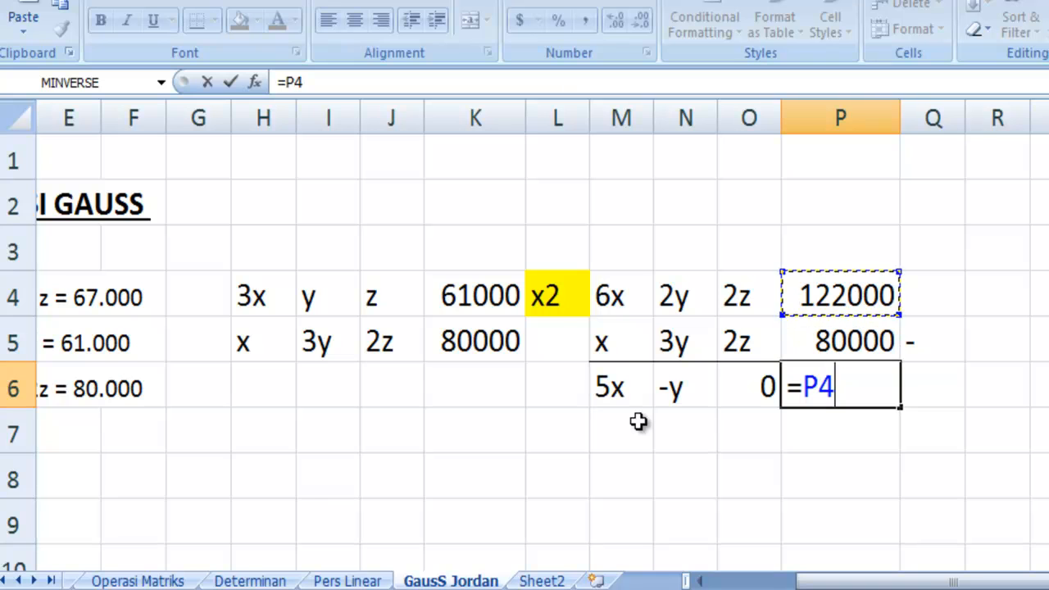
type("-")
key("Down")
key("Up")
key("Up")
key("Return")
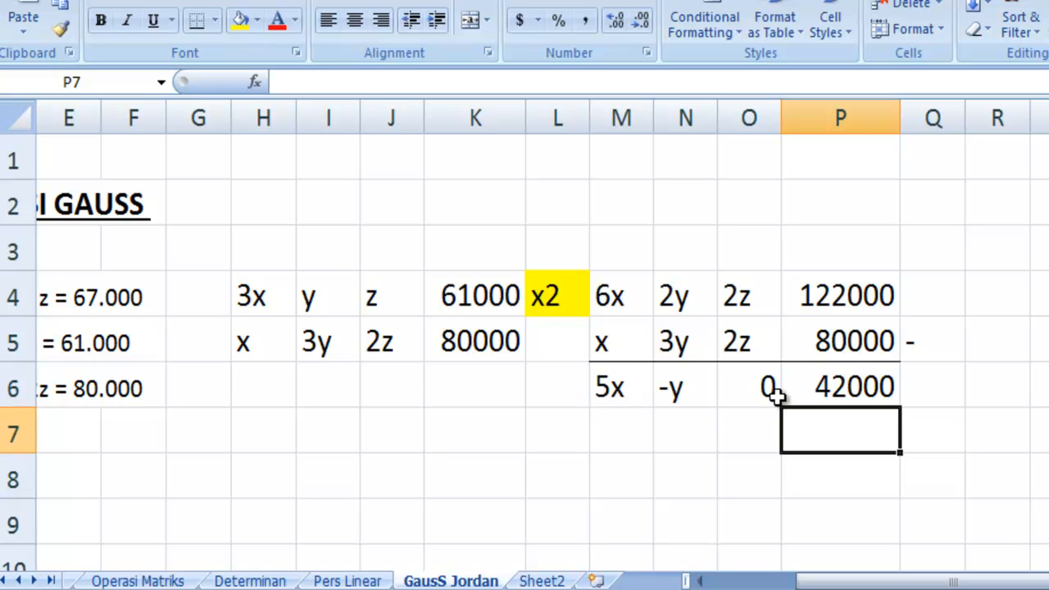
Enter the first equation's coefficients and constant in cells C8 to F8: 2, 2, 1 and 67
left_click_drag(847, 583, 880, 584)
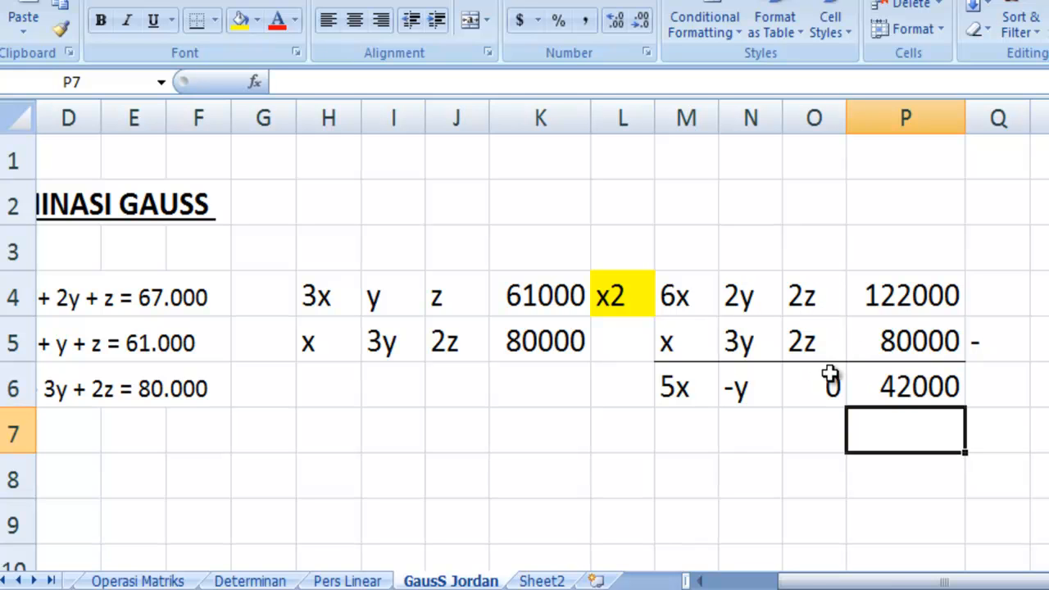
left_click_drag(850, 581, 766, 584)
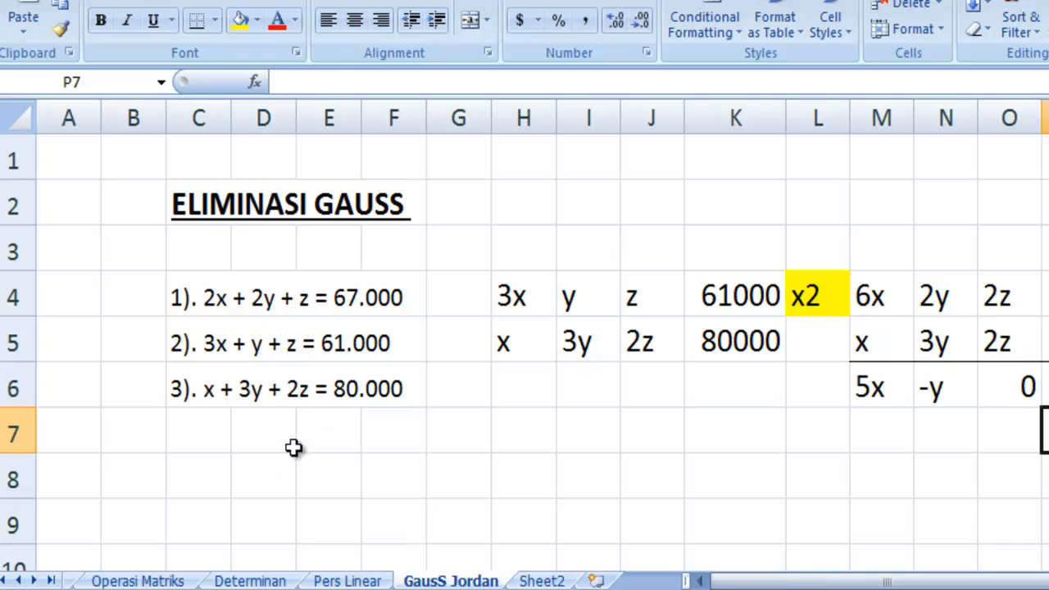
left_click(216, 479)
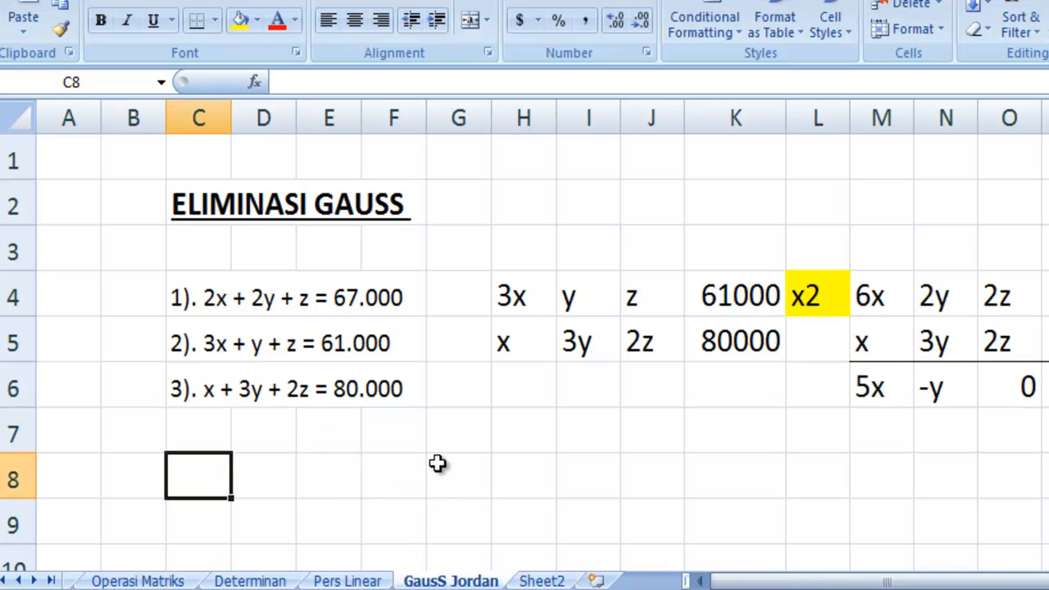
type("2")
key("Tab")
type("2")
key("Tab")
type("1")
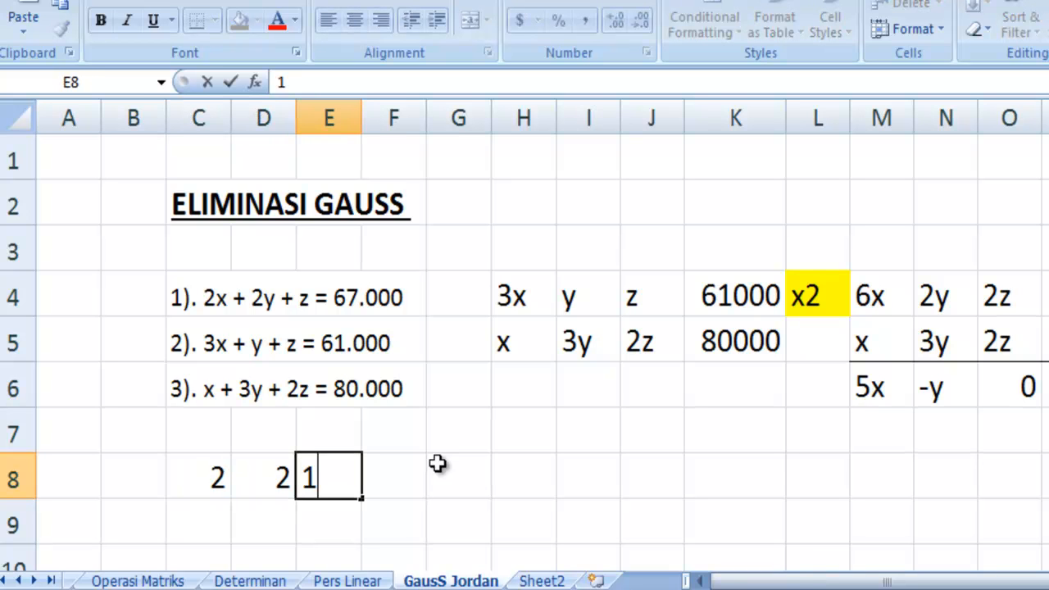
key("Tab")
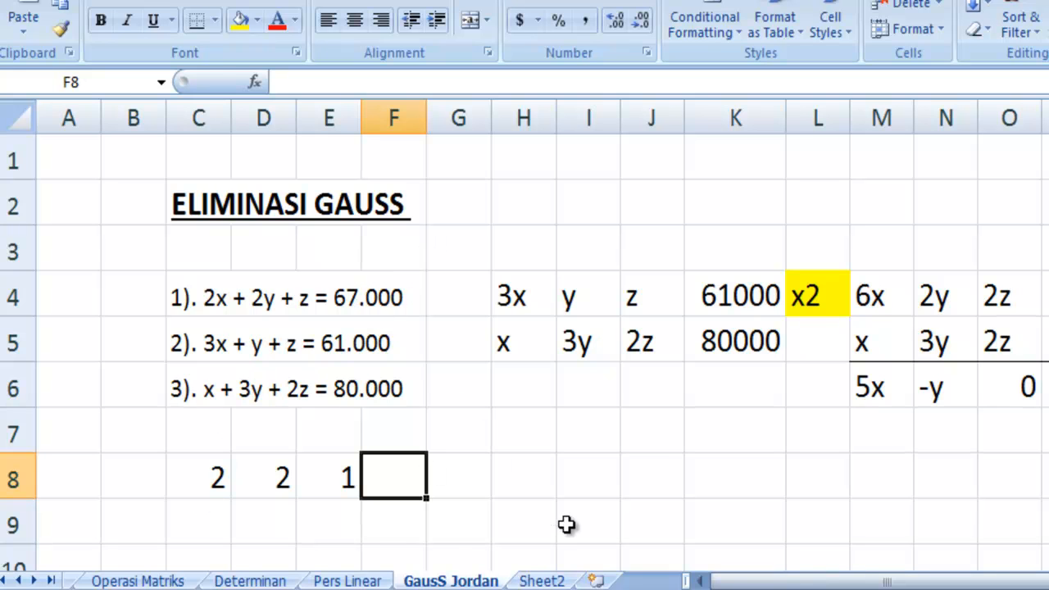
type("67")
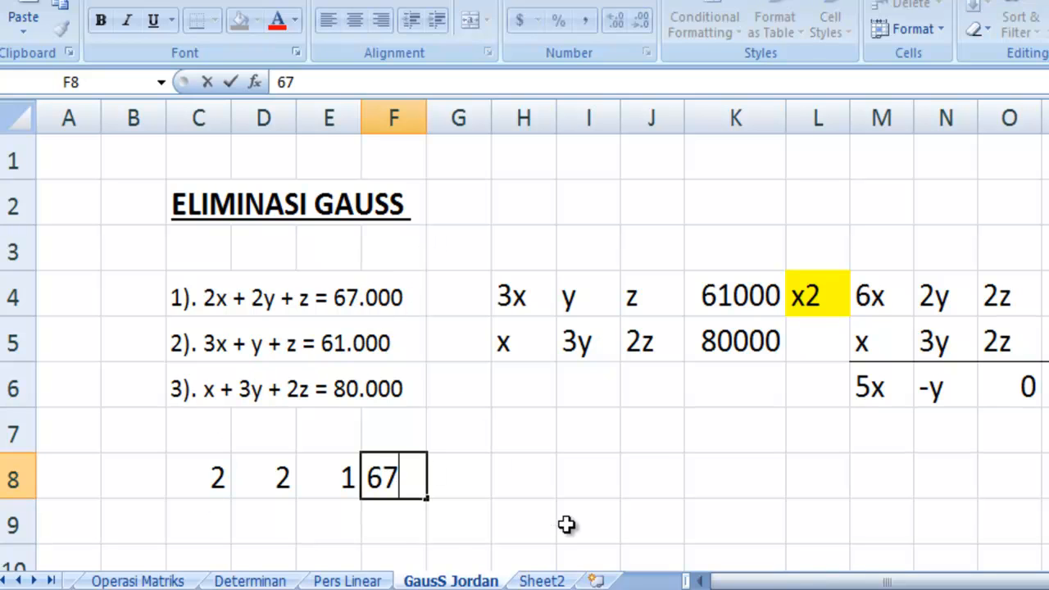
key("Return")
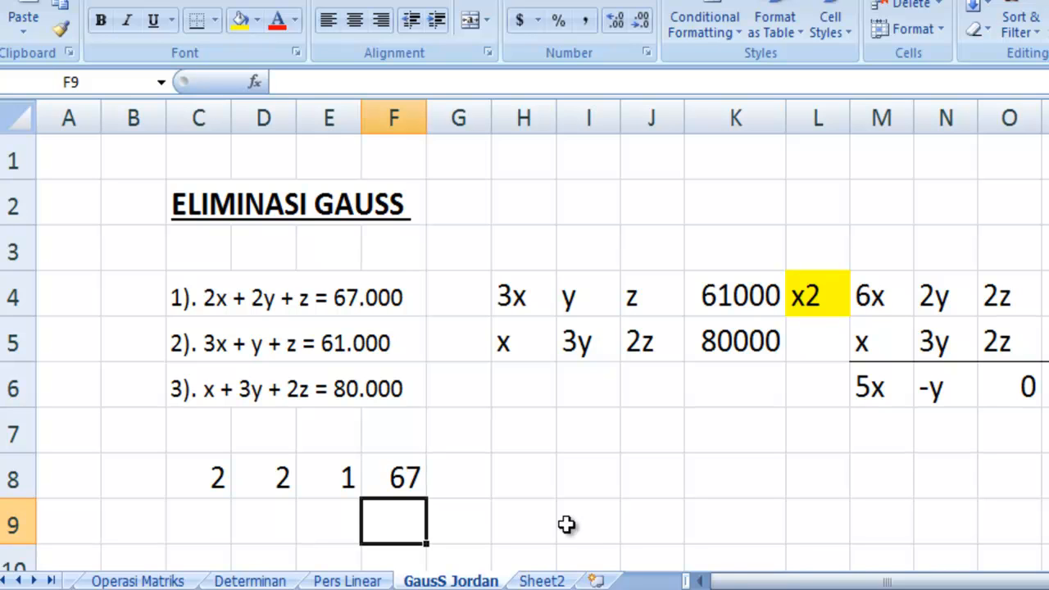
Enter the second equation's coefficients and constant in cells C9 to F9: 3, 1, 1 and 61
key("Left")
key("Left")
key("Left")
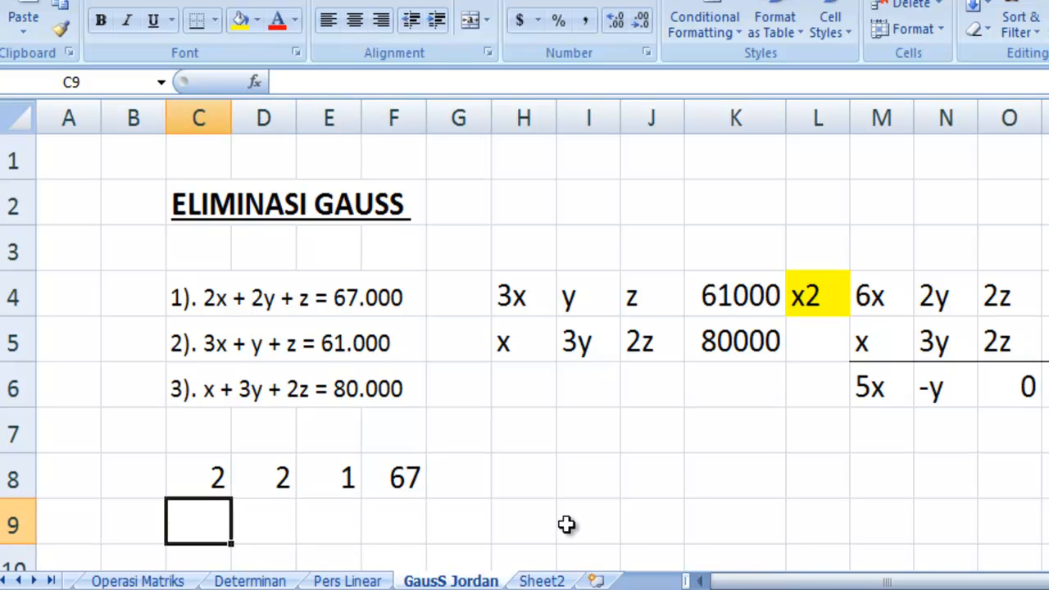
type("3")
key("Right")
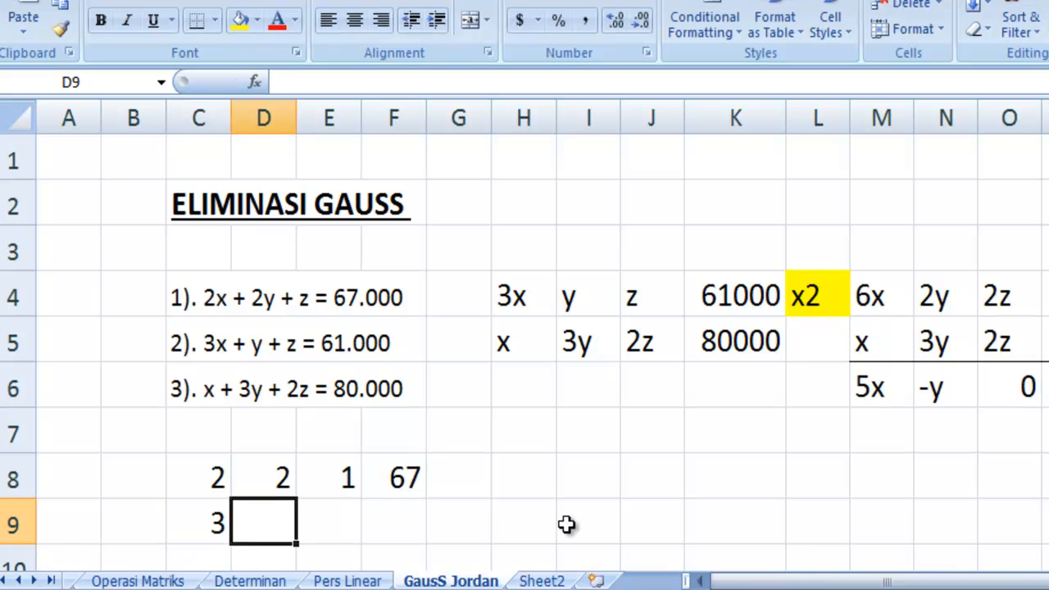
type("1")
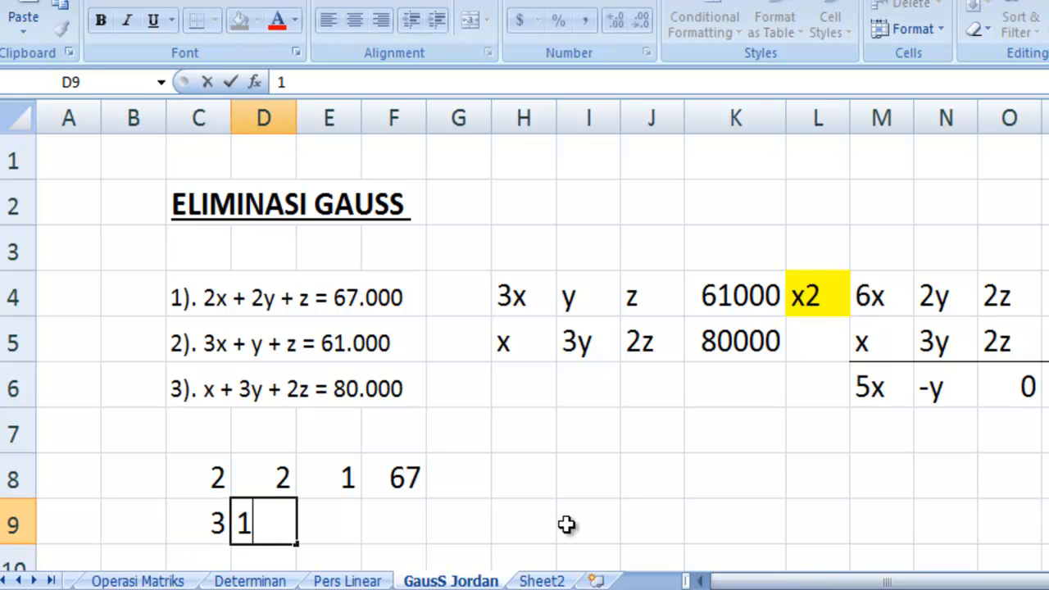
key("Right")
type("1")
key("Right")
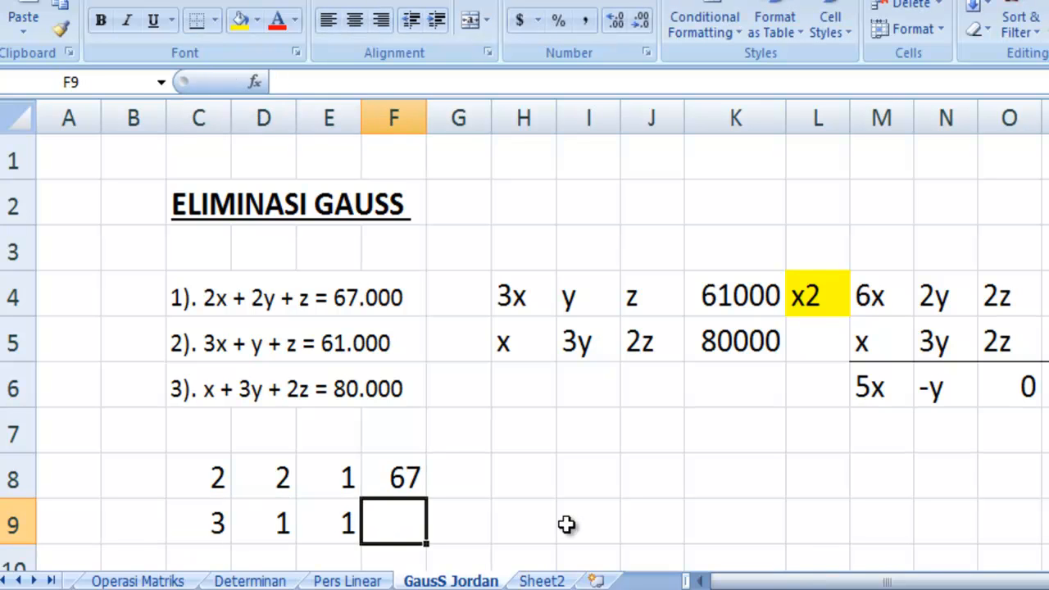
type("61")
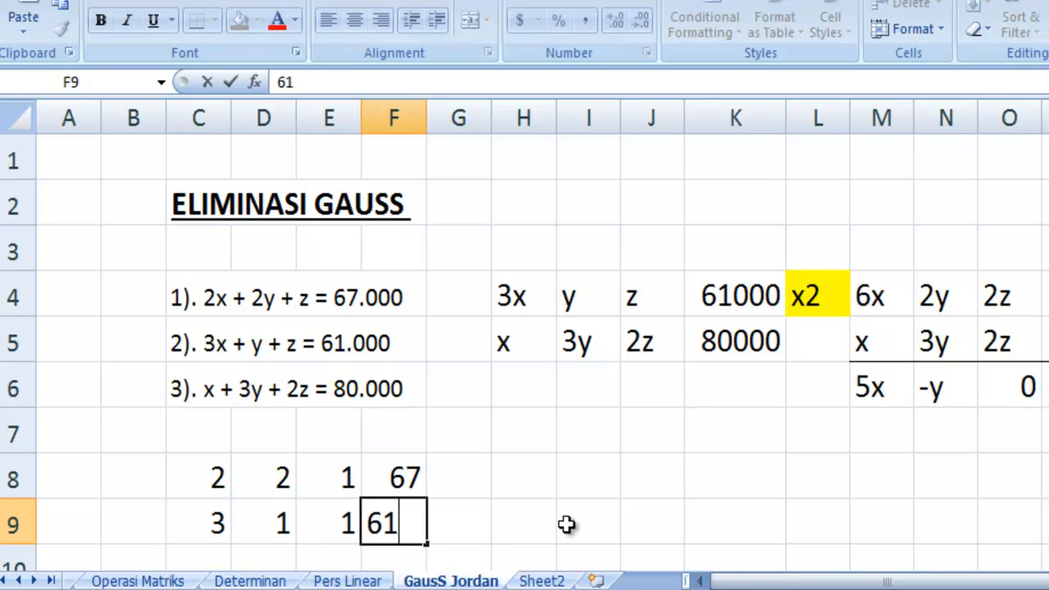
key("Right")
key("Left")
key("Left")
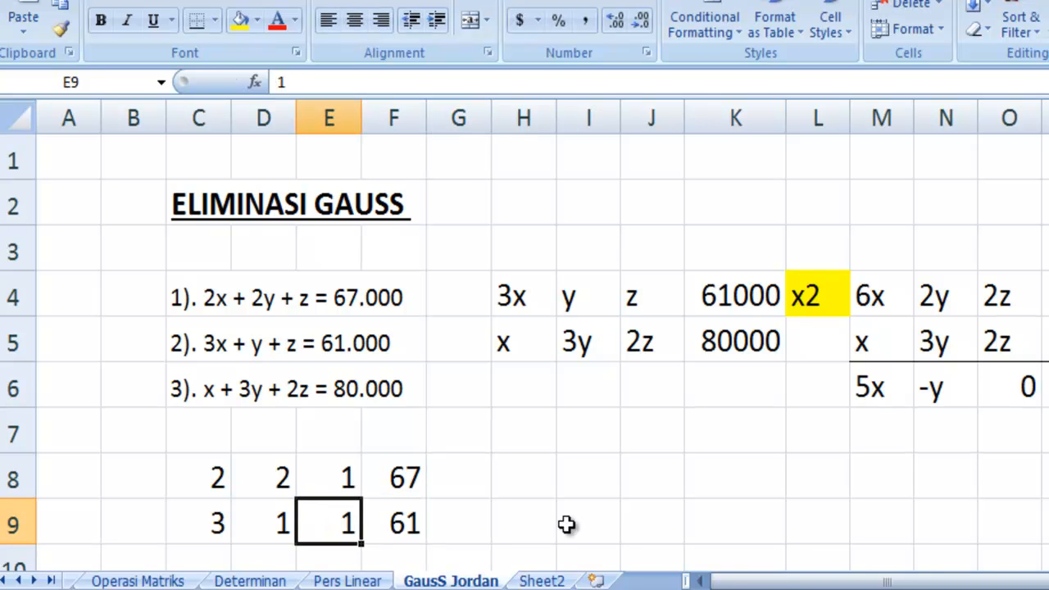
Enter the third equation's coefficients and constant in cells C10 to F10: 1, 3, 2 and 80
key("Down")
key("Left")
key("Left")
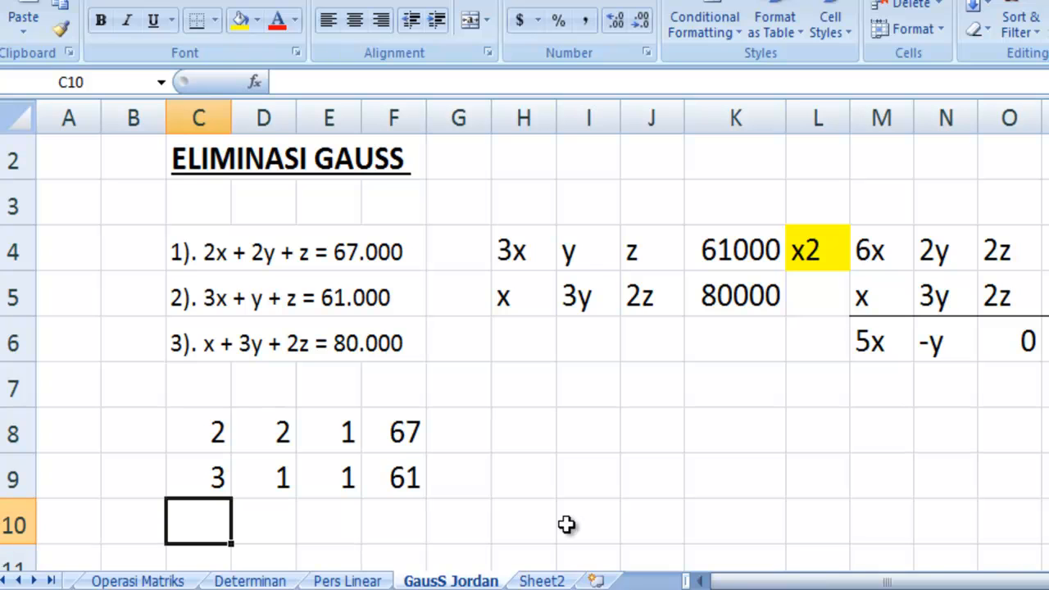
type("1")
key("Right")
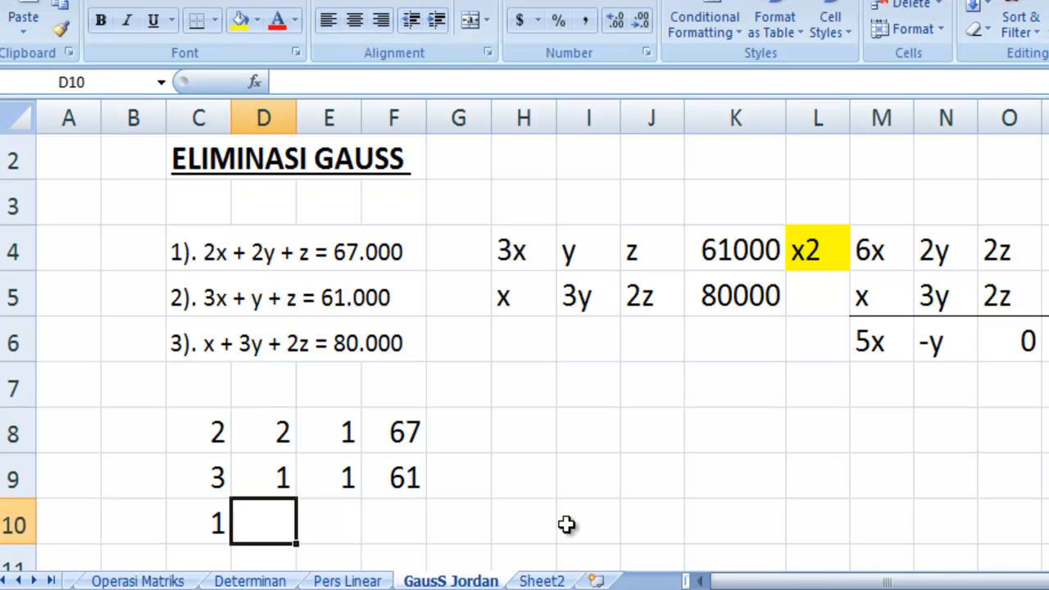
type("3")
key("Right")
type("2")
key("Right")
type("80")
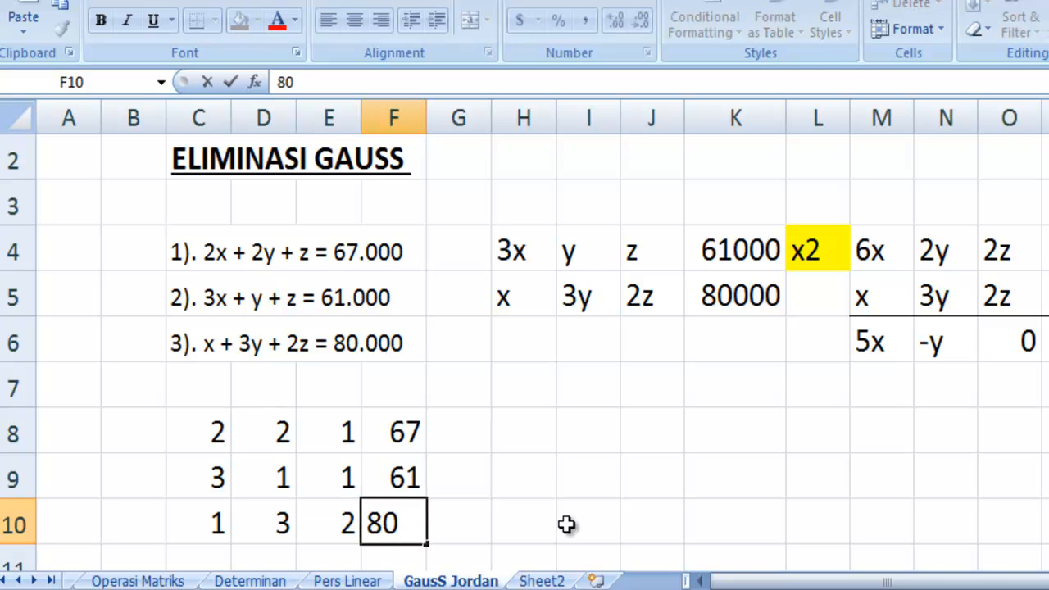
key("Right")
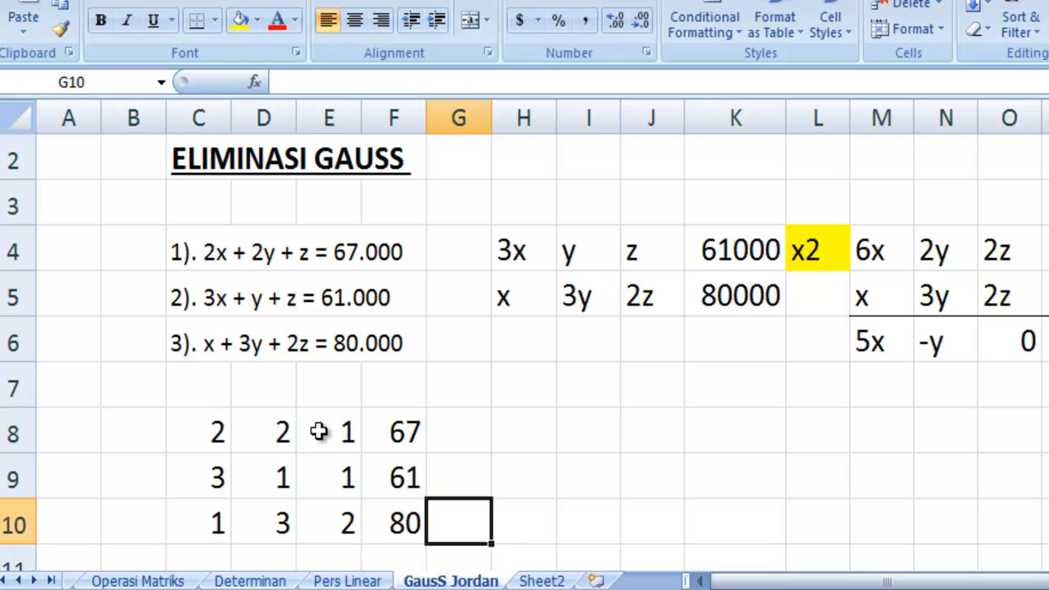
Label the first matrix row's operation in H8 with the text :2
left_click(477, 428)
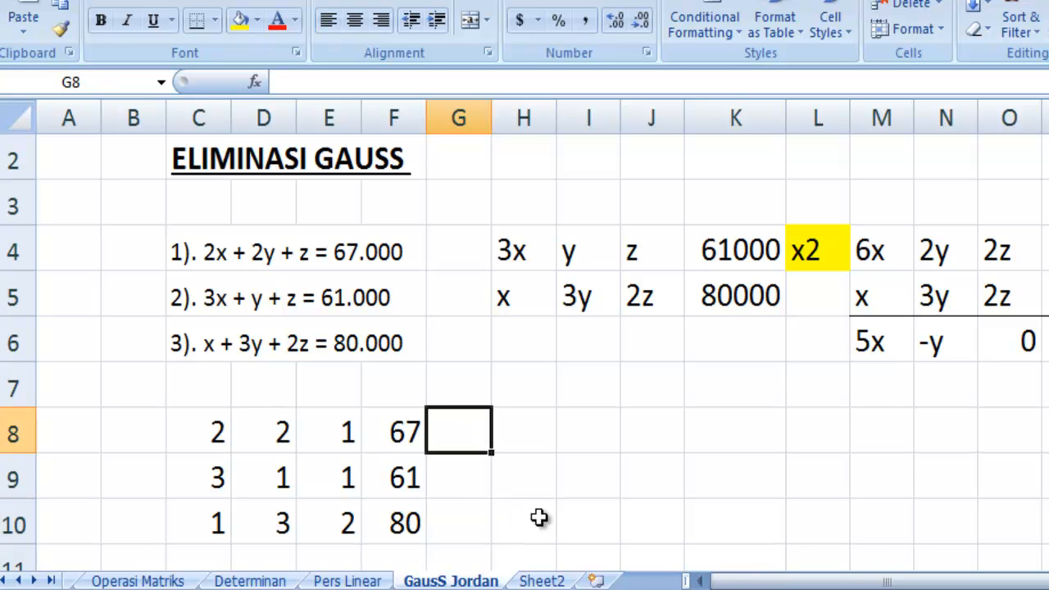
left_click(530, 430)
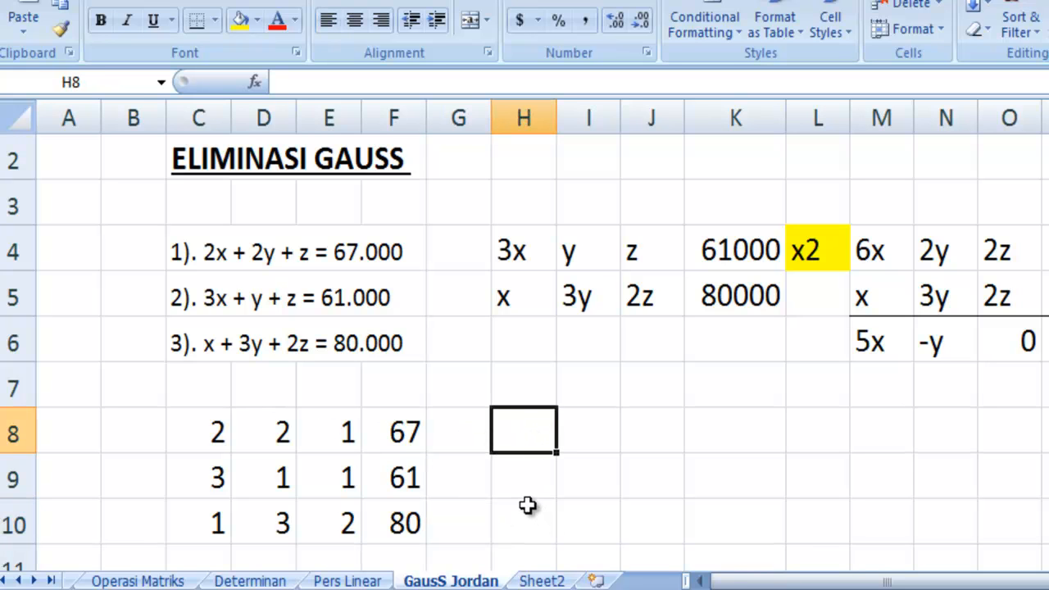
type("':2")
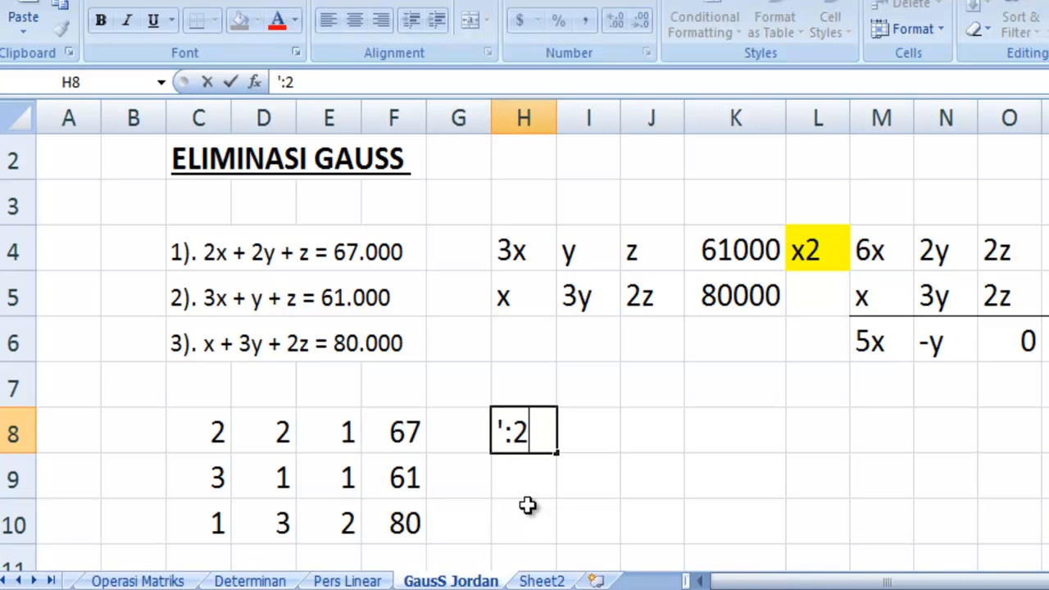
key("Return")
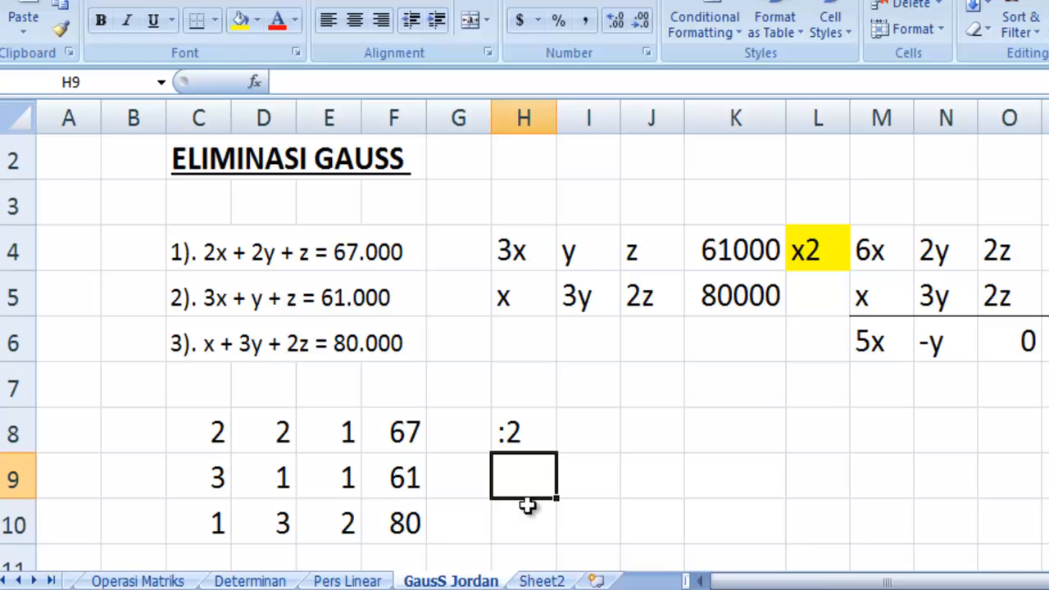
Divide the first matrix row by 2 in I8 to L8, using the formula =C8/2 filled across from I8
left_click(593, 435)
type("=")
key("Left")
key("Left")
key("Left")
key("Left")
key("Left")
key("Left")
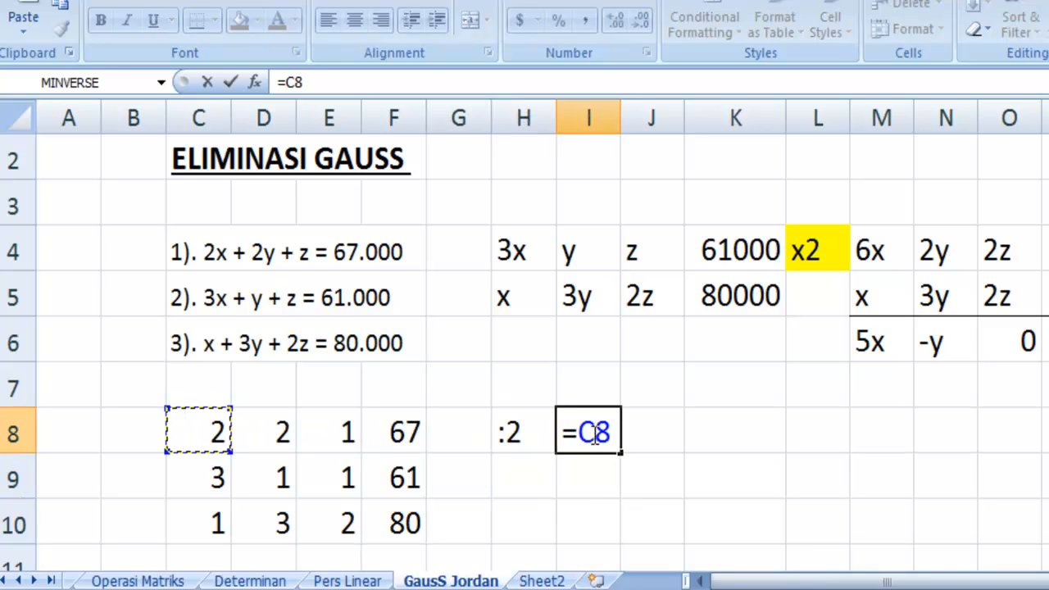
type("/2")
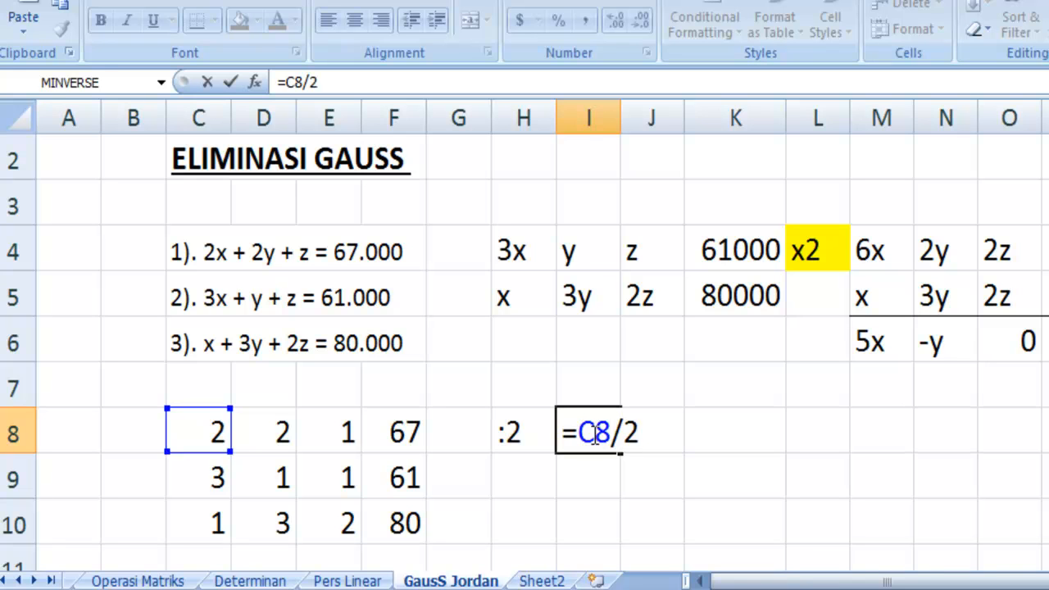
key("Return")
left_click(601, 428)
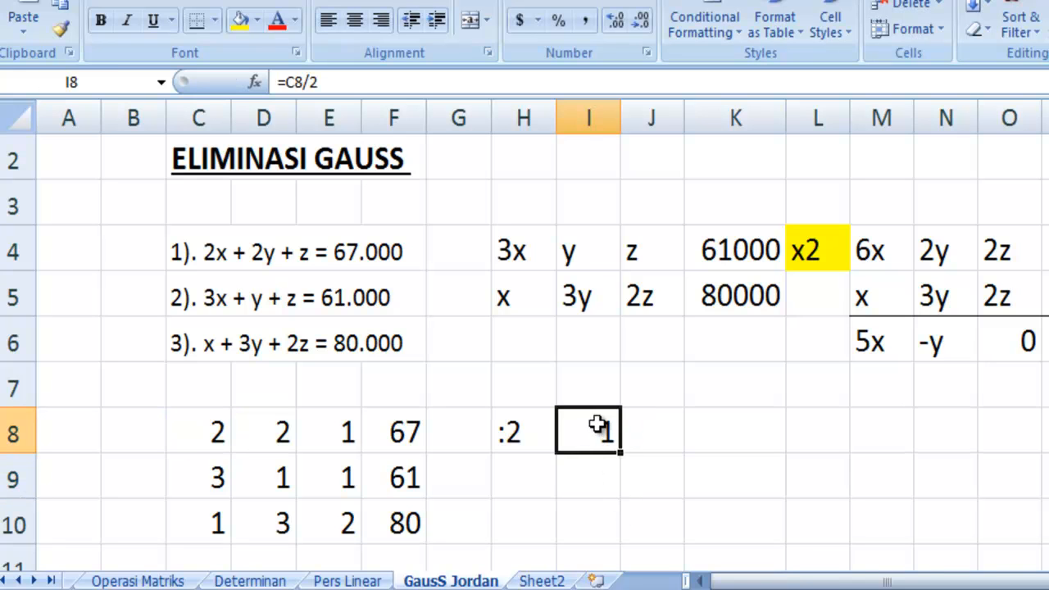
left_click_drag(623, 454, 825, 451)
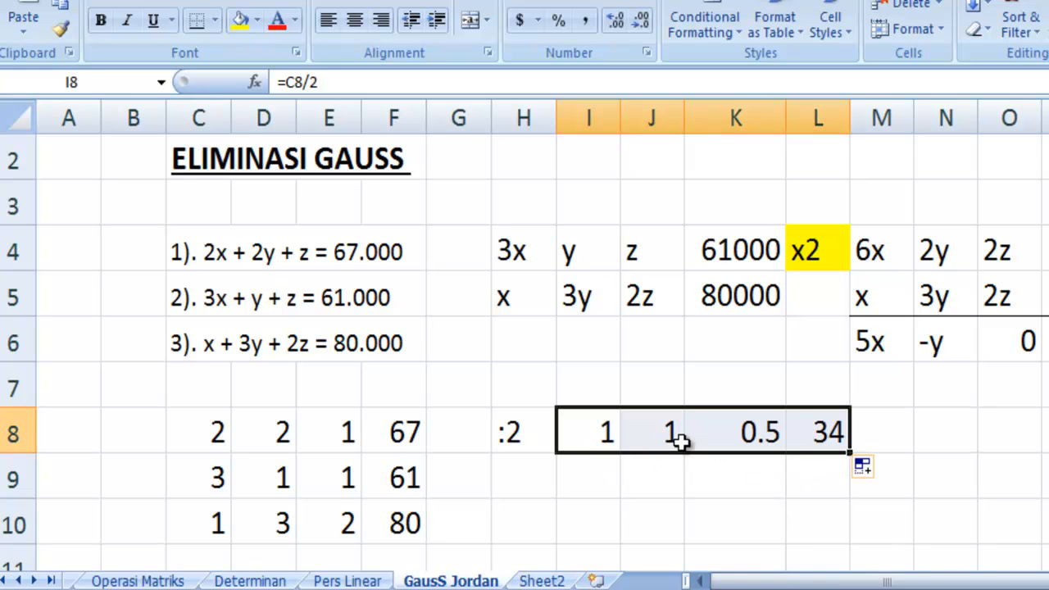
Narrow column K to about the width of its neighbouring columns
left_click(813, 487)
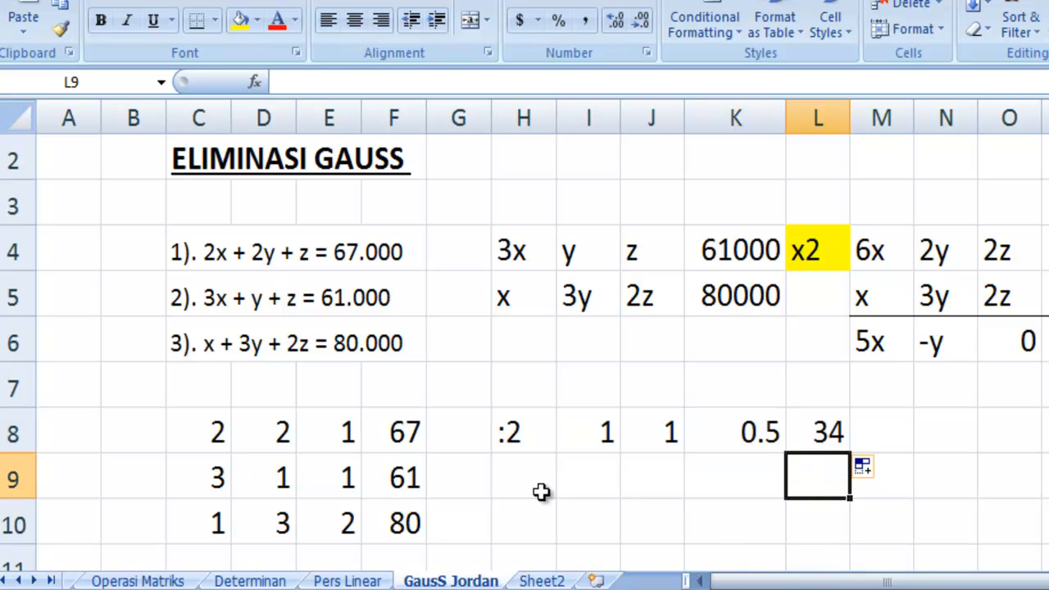
left_click(596, 490)
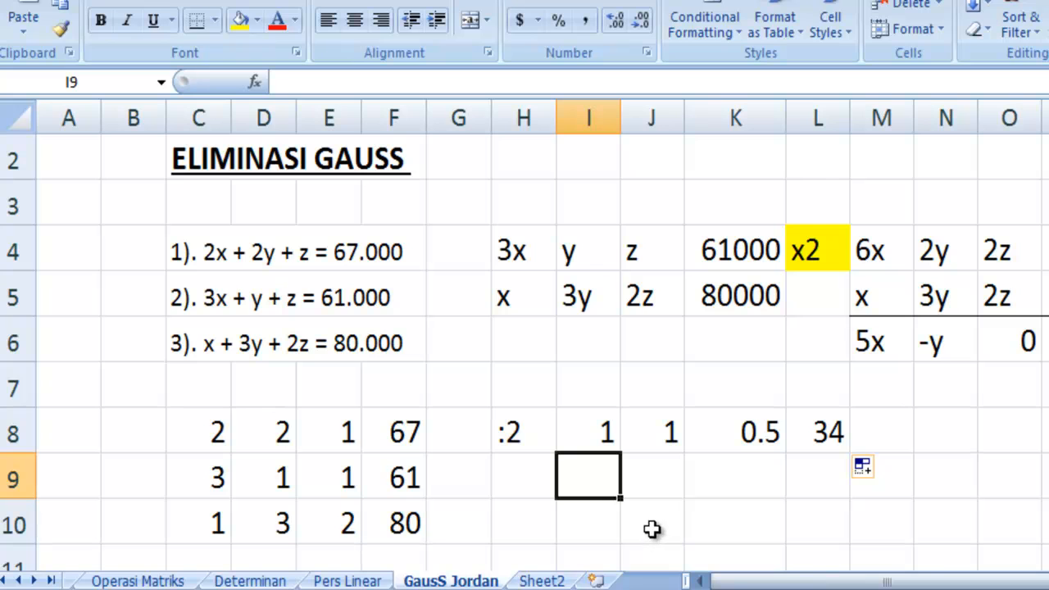
left_click_drag(785, 119, 754, 120)
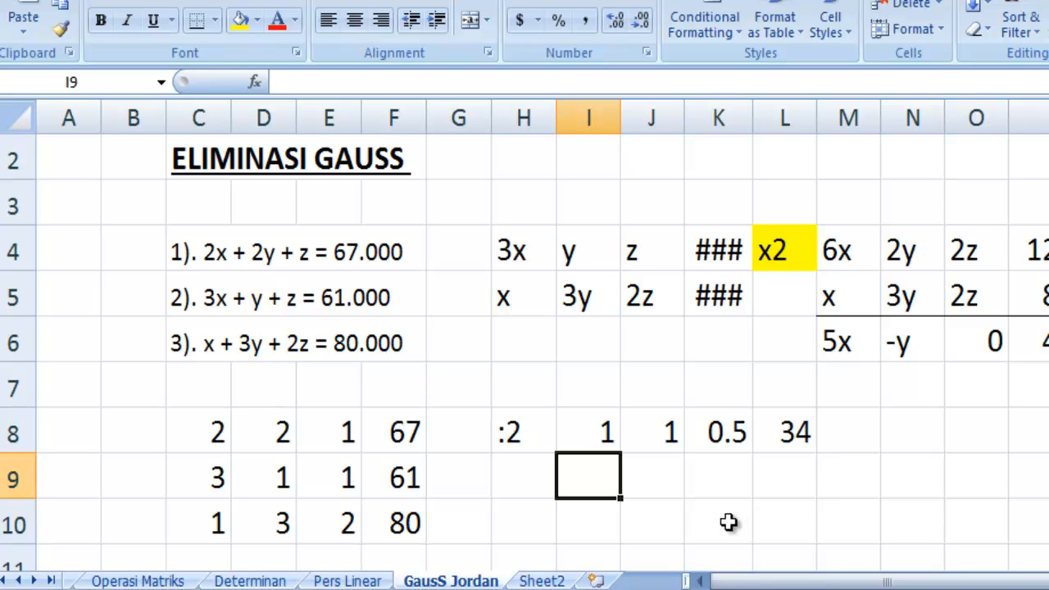
Carry the second and third matrix rows over to I9 to L10 by filling the reference =C9 from I9
type("=")
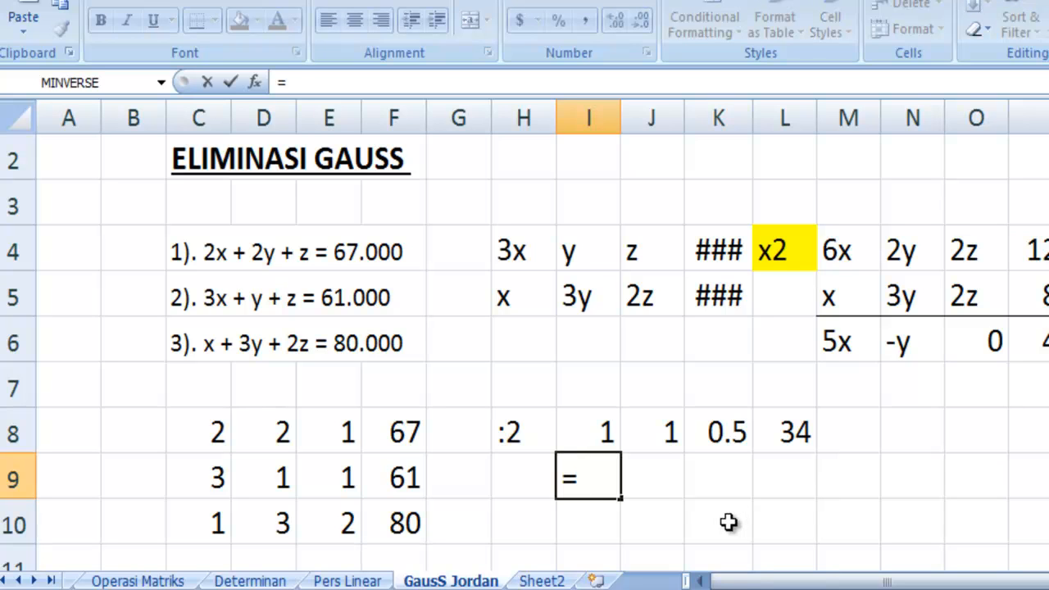
key("Left")
key("Left")
key("Left")
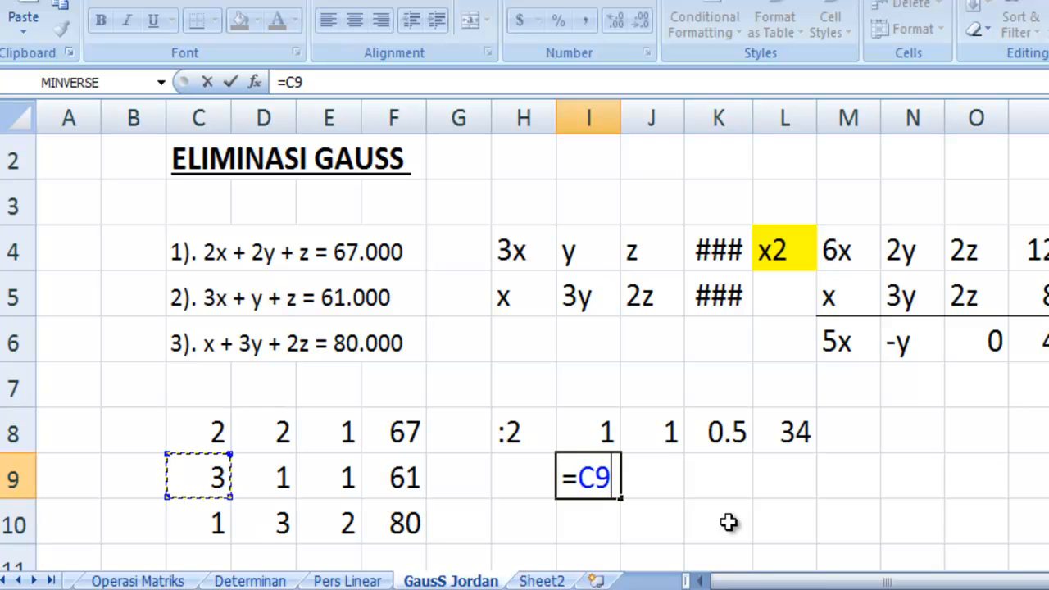
key("Return")
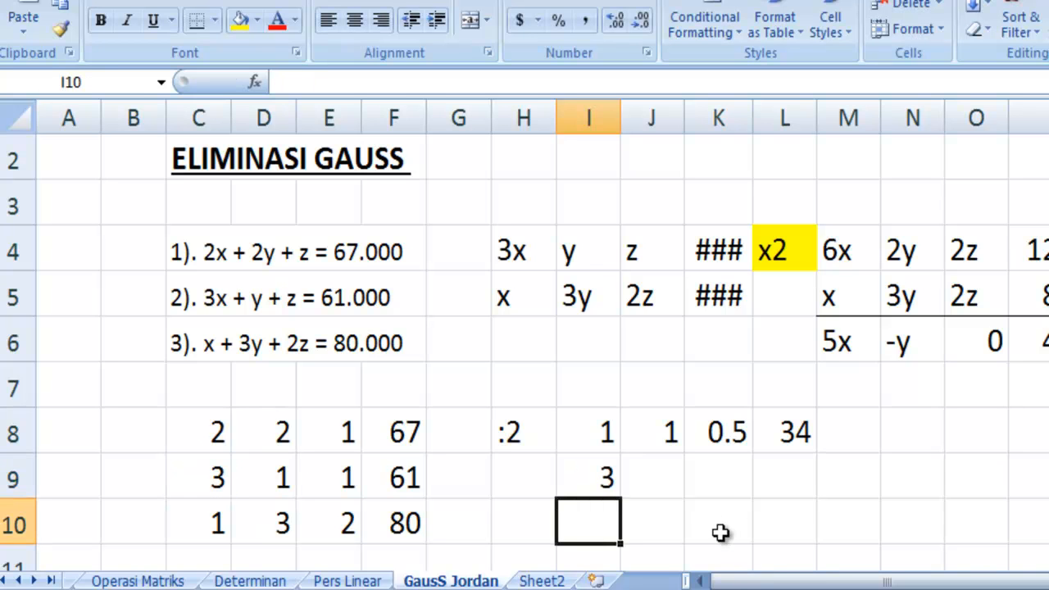
left_click(614, 480)
left_click_drag(618, 497, 815, 542)
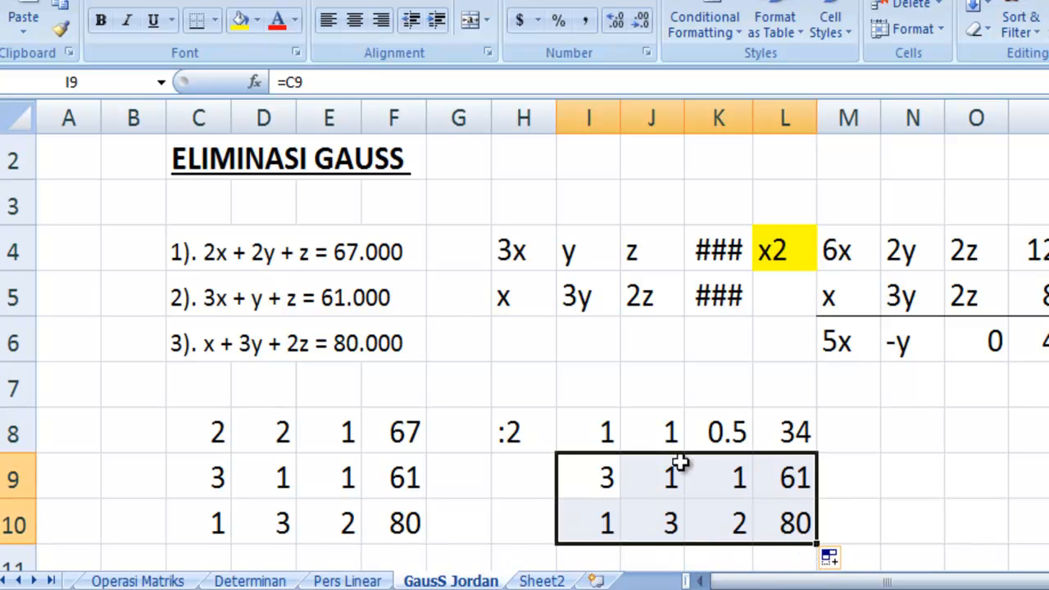
left_click(861, 482)
left_click(940, 504)
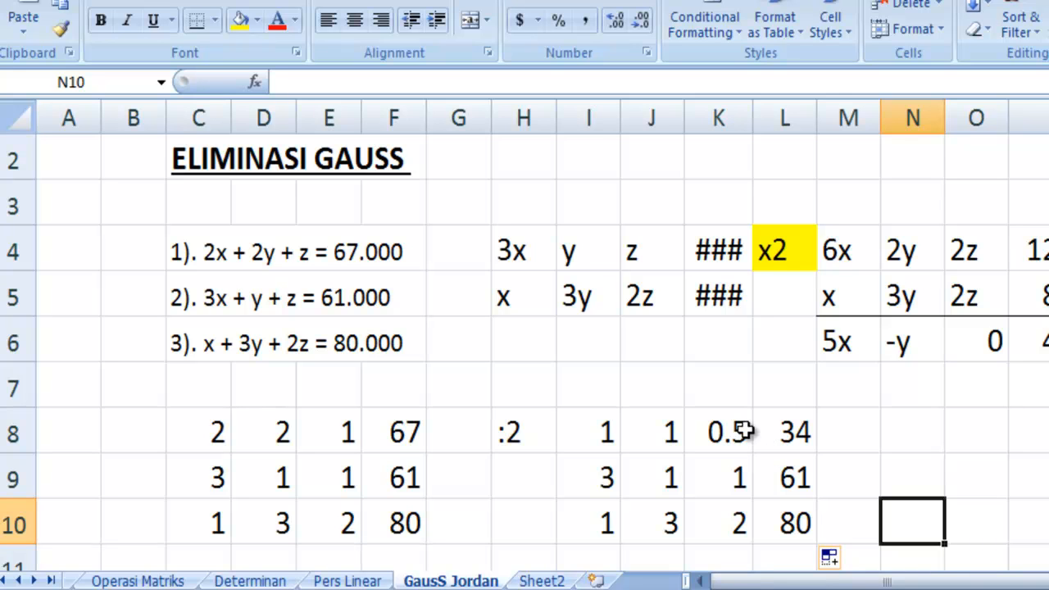
Widen column K to show its constants in full, and narrow it again
left_click_drag(754, 118, 785, 119)
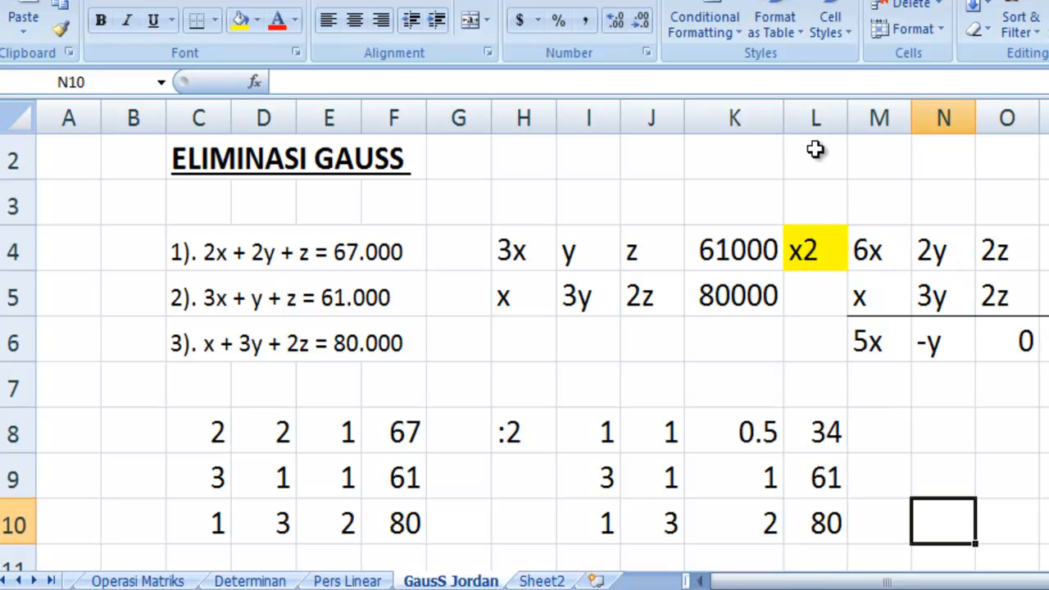
left_click_drag(783, 115, 752, 115)
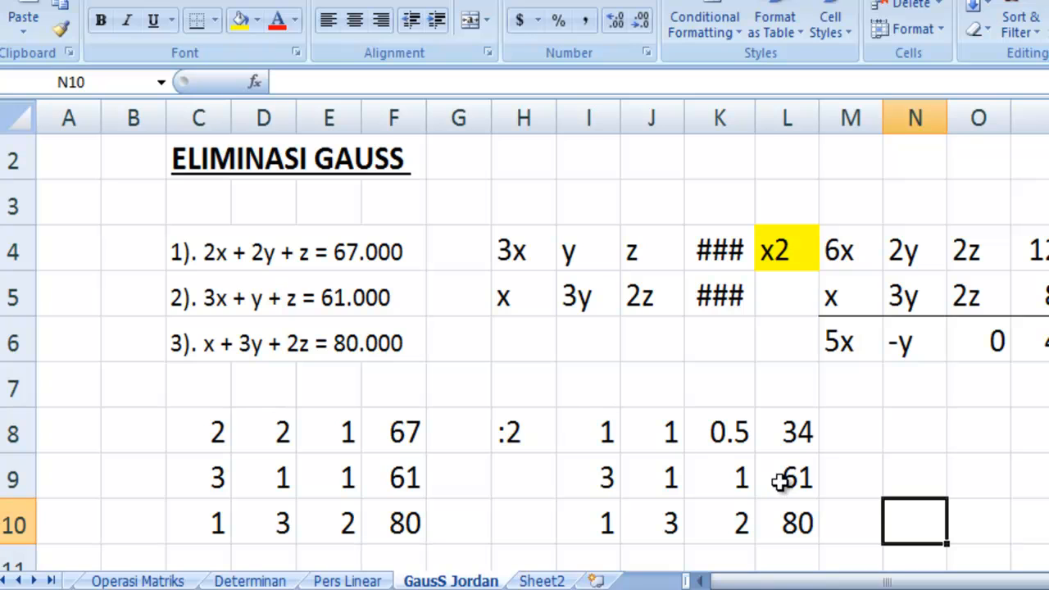
left_click(918, 472)
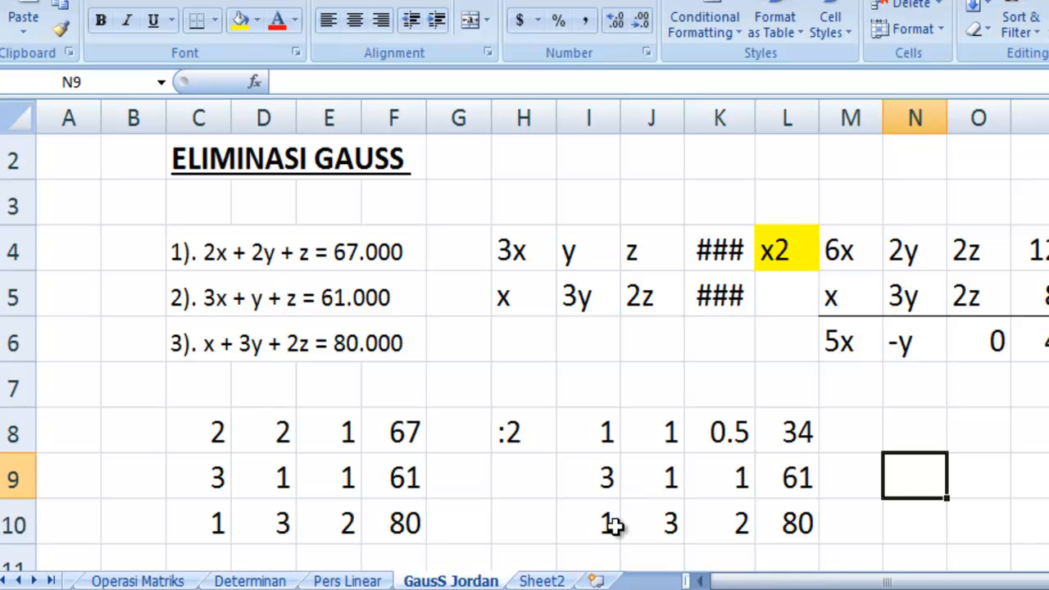
Multiply the first row's leading entry by -3 in I12 with the formula =I8*(-3)
scroll(620, 511, "down", 1)
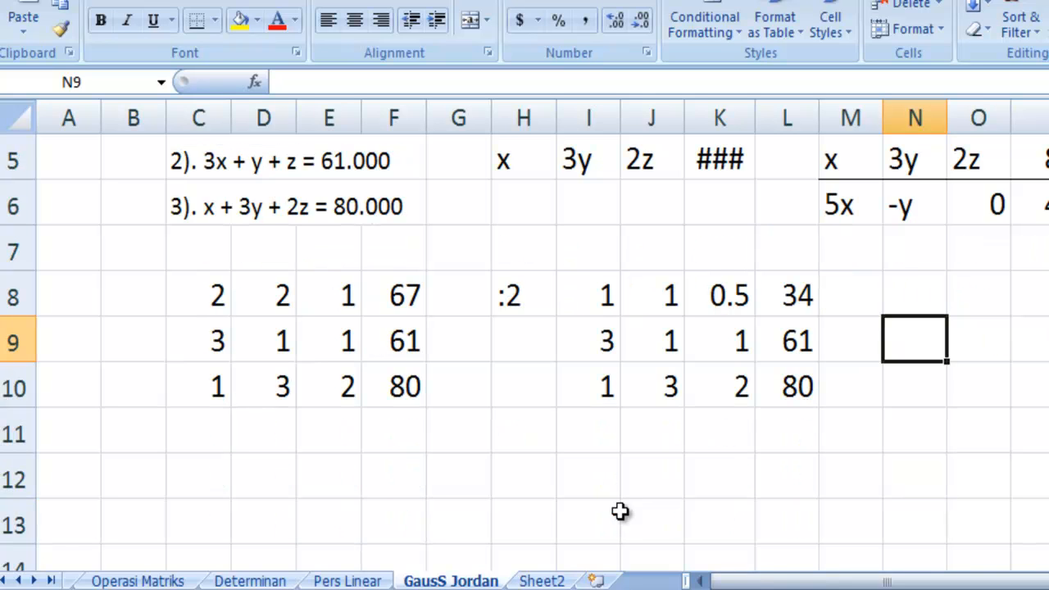
scroll(620, 512, "down", 1)
scroll(613, 466, "up", 1)
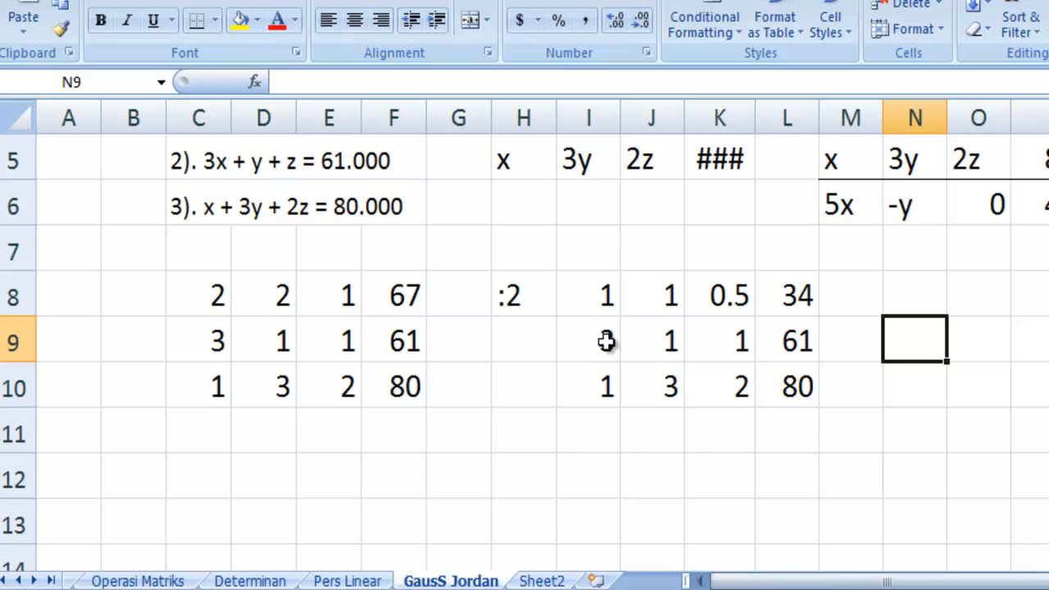
left_click(610, 473)
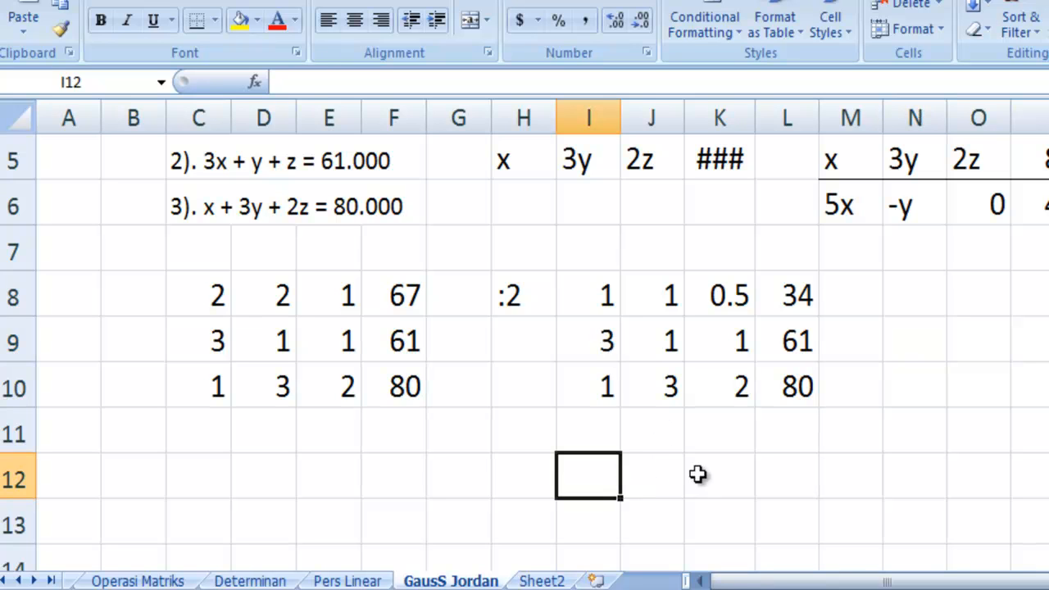
type("=")
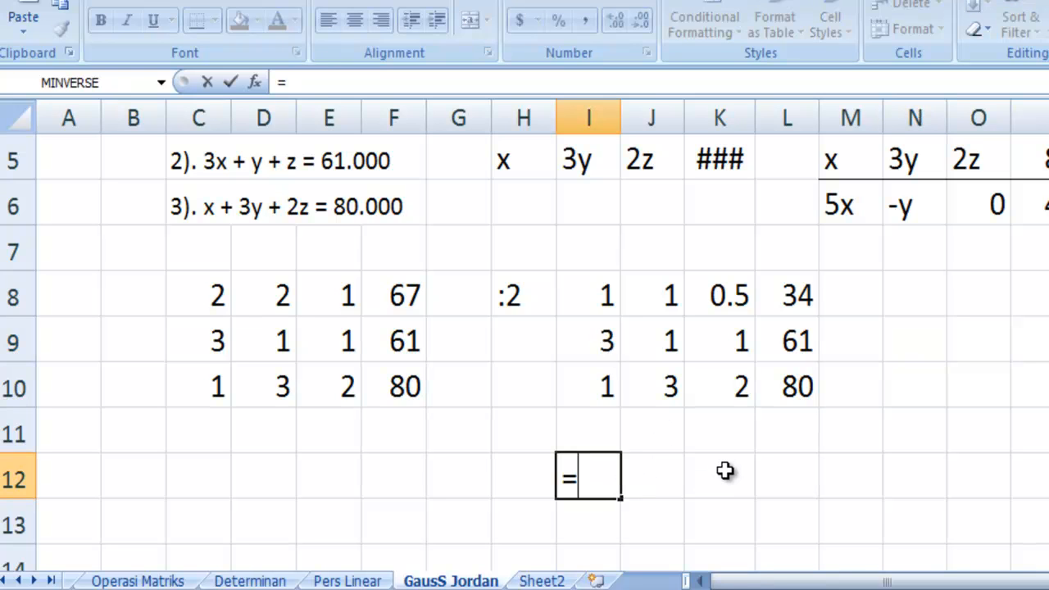
key("Up")
key("Up")
key("Up")
key("Up")
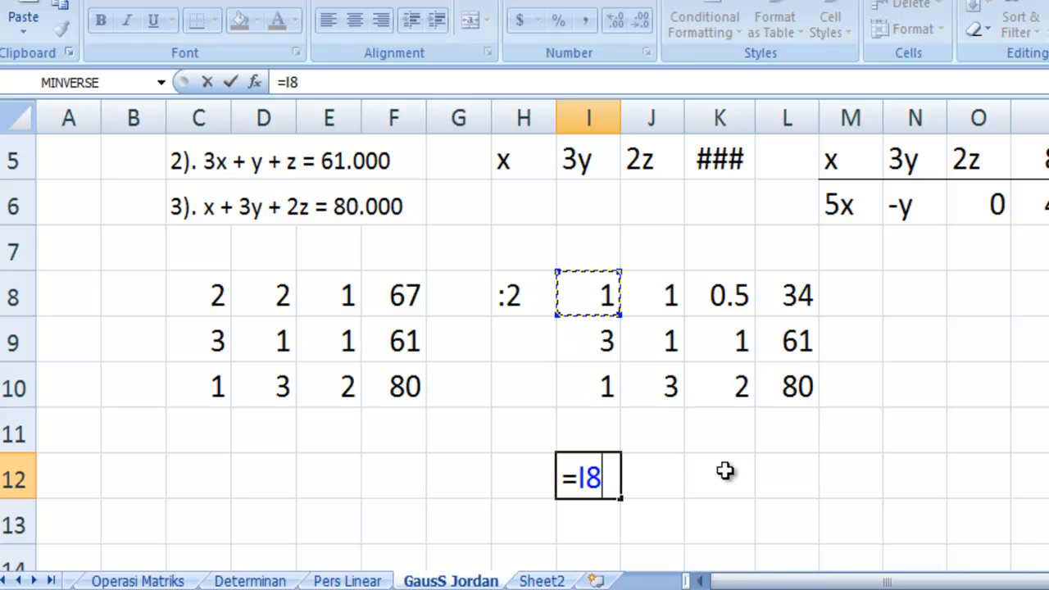
type("*")
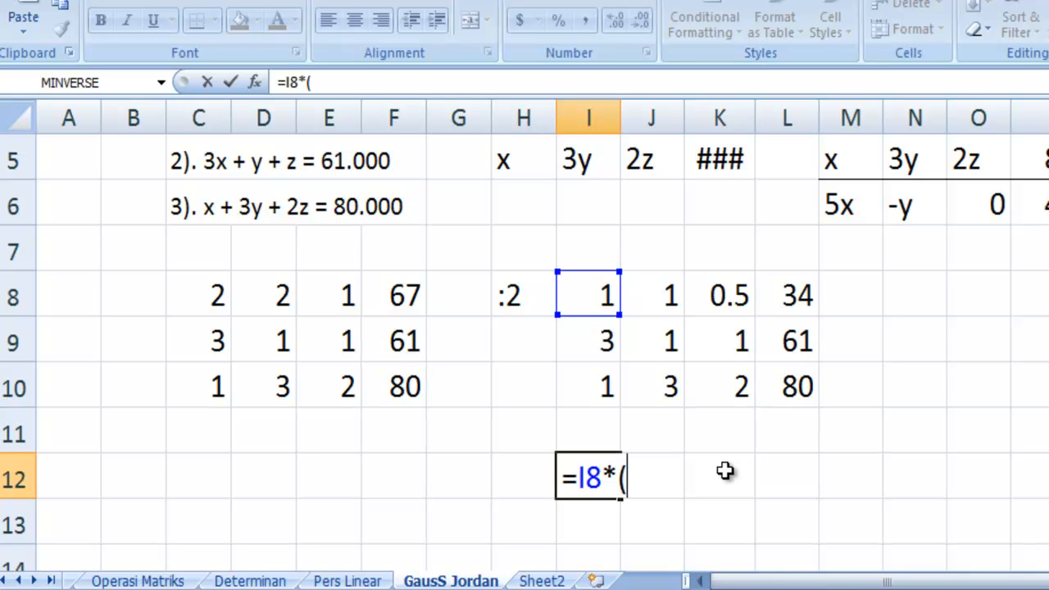
type("(-3")
key("Return")
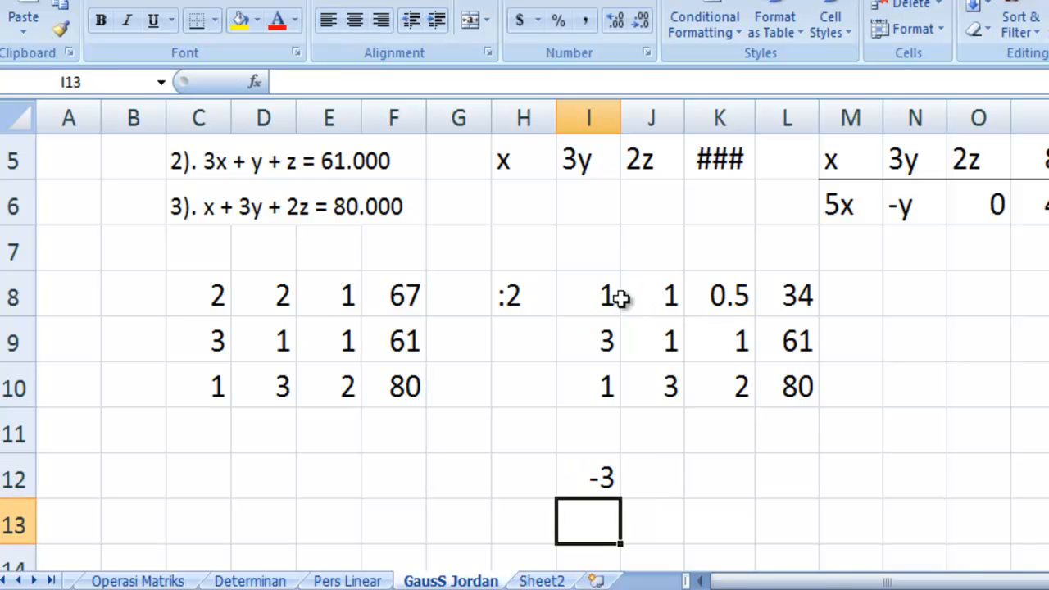
Fill the I12 multiplication formula across to L12 and widen column L slightly to fit its values
left_click(604, 474)
left_click_drag(620, 497, 804, 492)
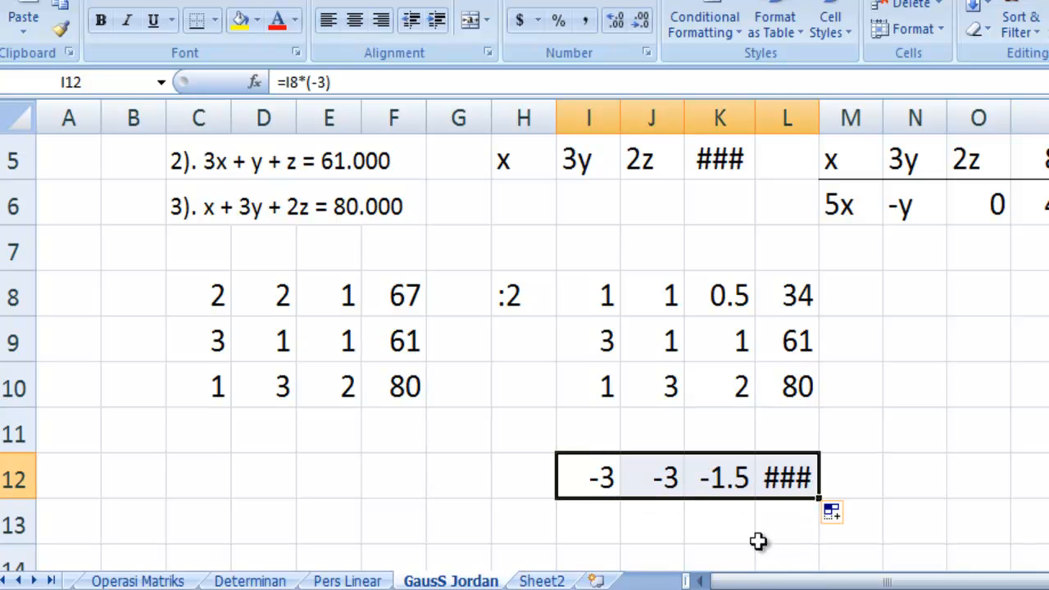
left_click_drag(820, 117, 830, 118)
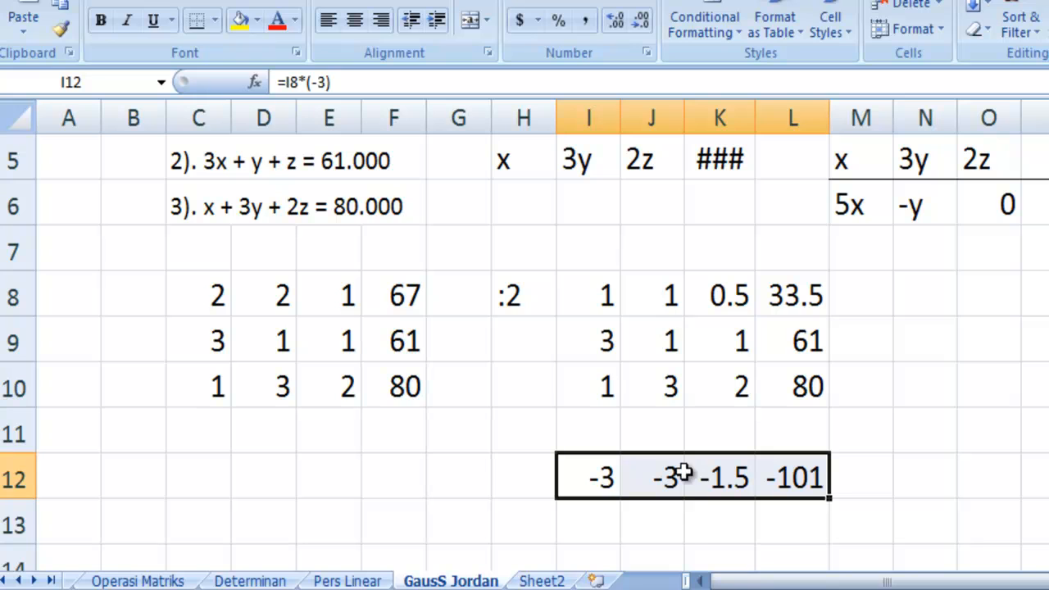
left_click(672, 534)
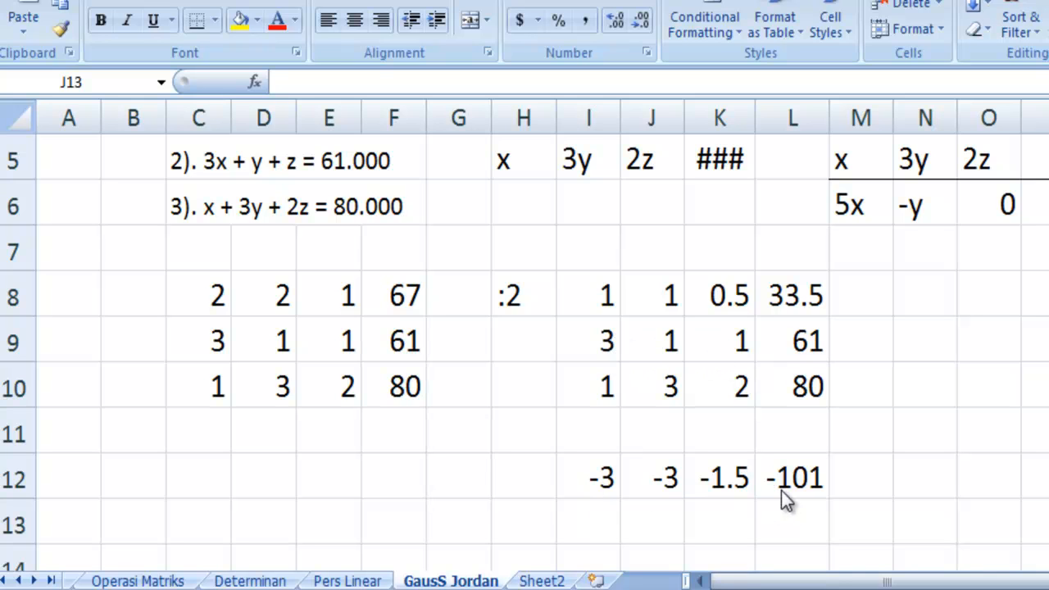
Bring the second row's leading entry into I13 with the reference =I9
left_click(596, 513)
type("=")
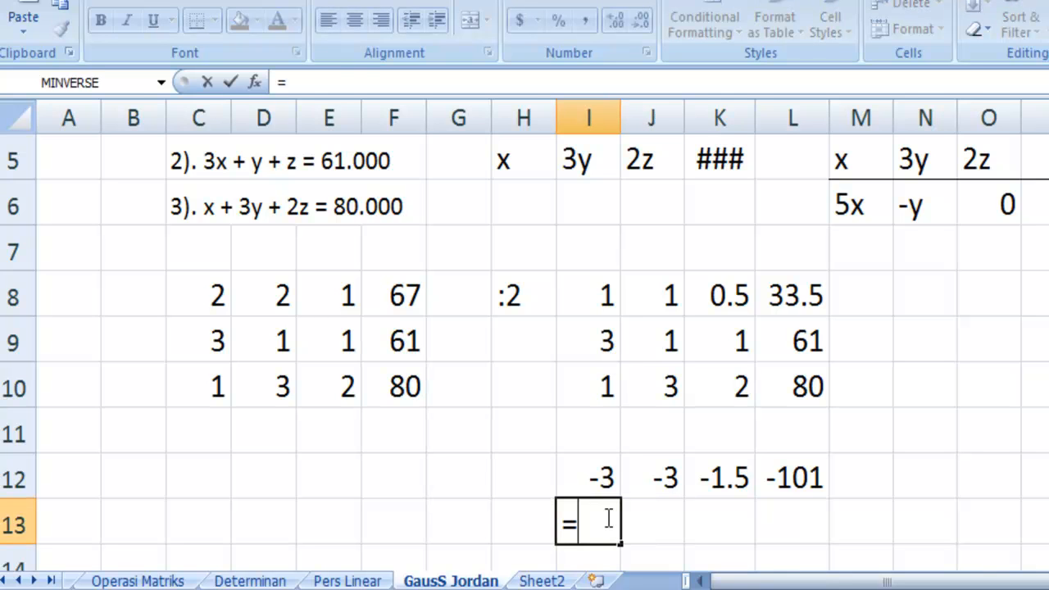
key("Up")
key("Up")
key("Up")
key("Up")
key("Return")
left_click(614, 477)
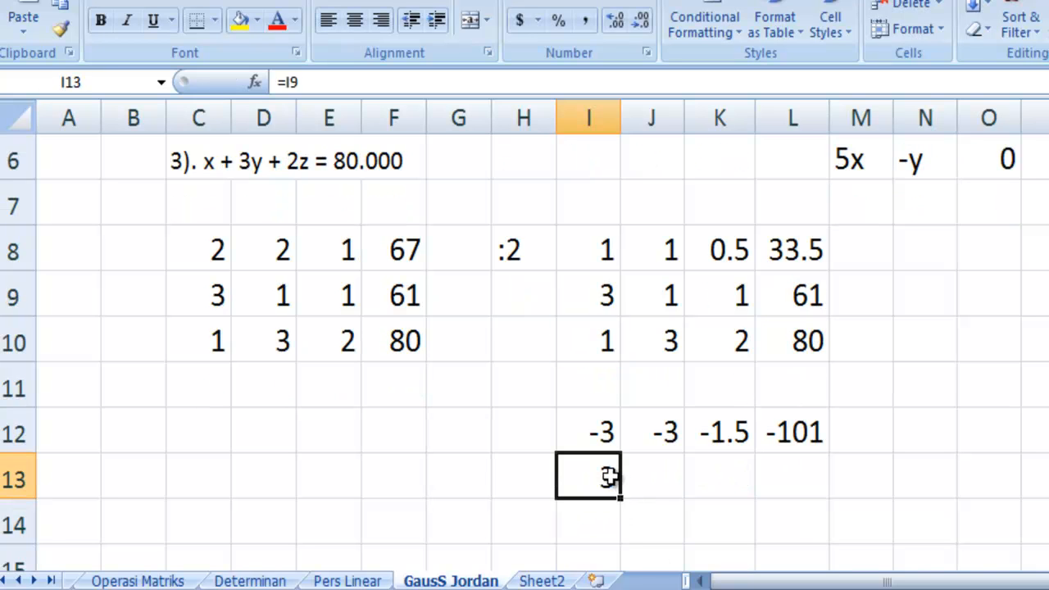
Fill the I13 reference across to L13 to bring in the rest of the second row
left_click_drag(621, 497, 803, 490)
left_click(771, 541)
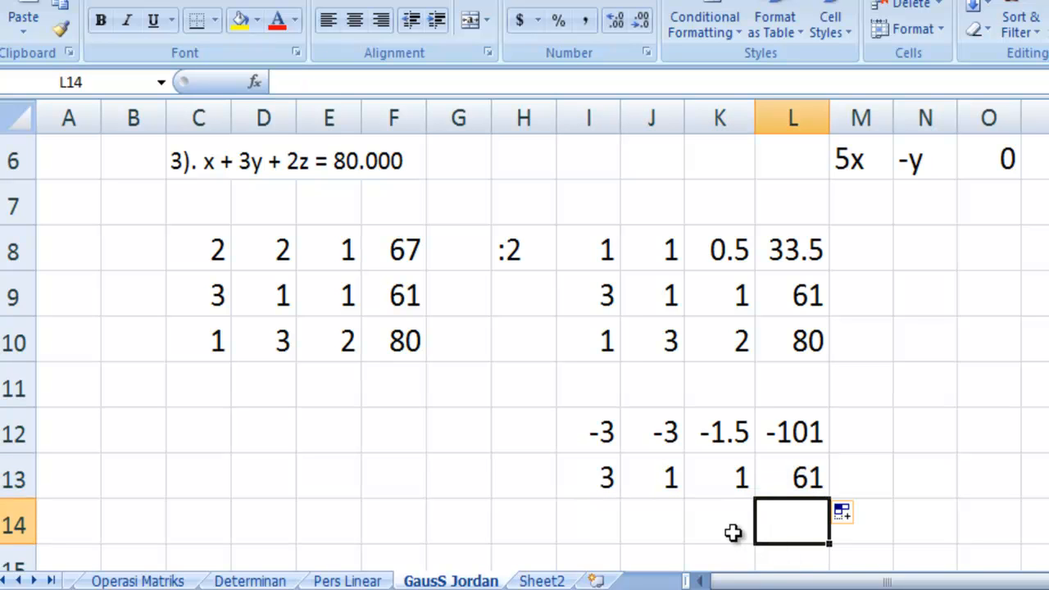
Add the multiplied first row to the second row in I14 with =I12+I13 and fill the sum across to L14
left_click(607, 523)
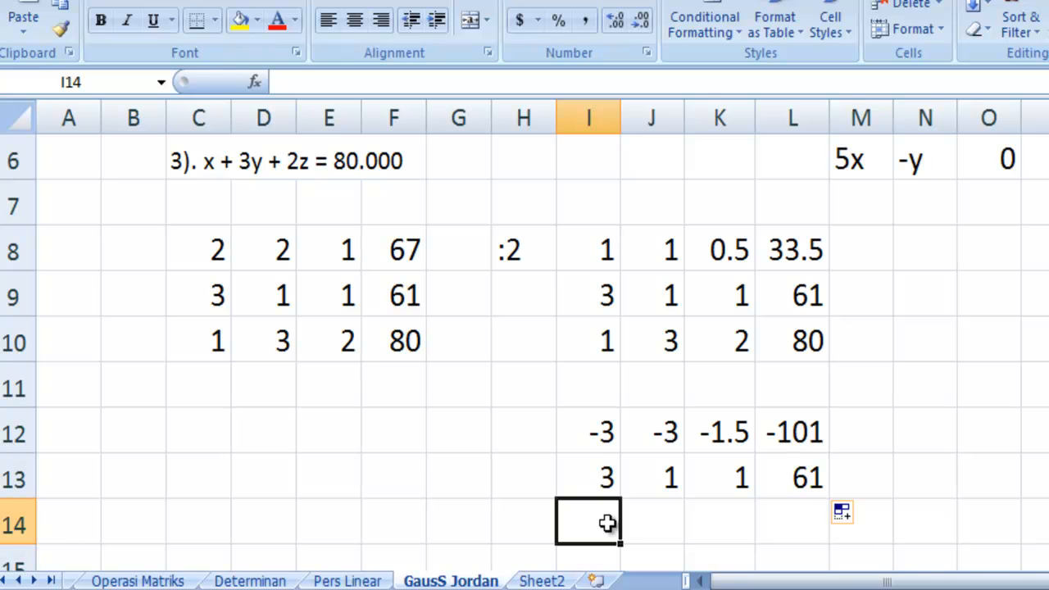
type("=")
key("Up")
key("Up")
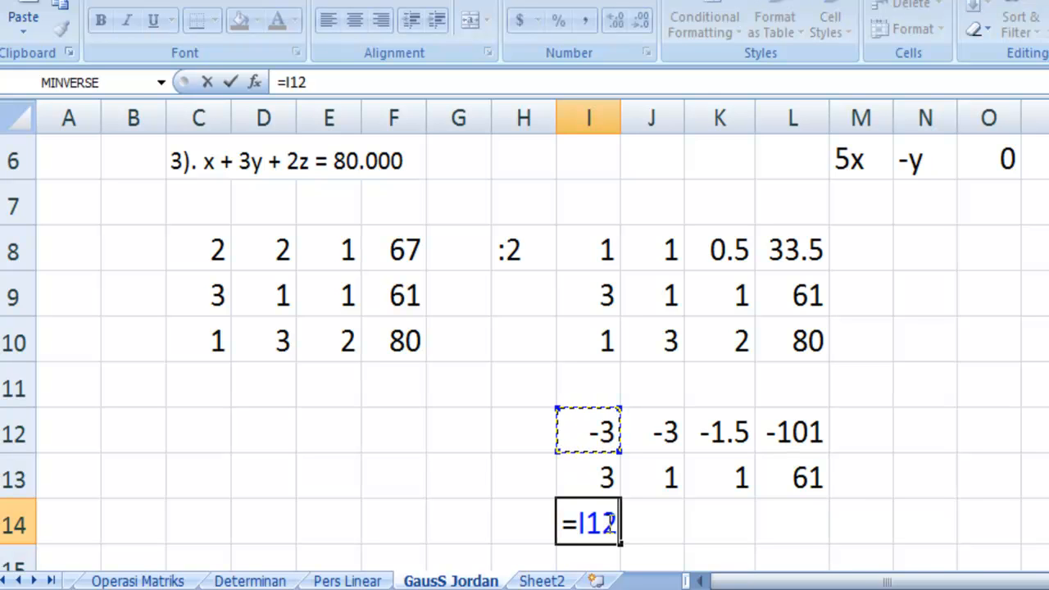
type("+")
key("Up")
key("Return")
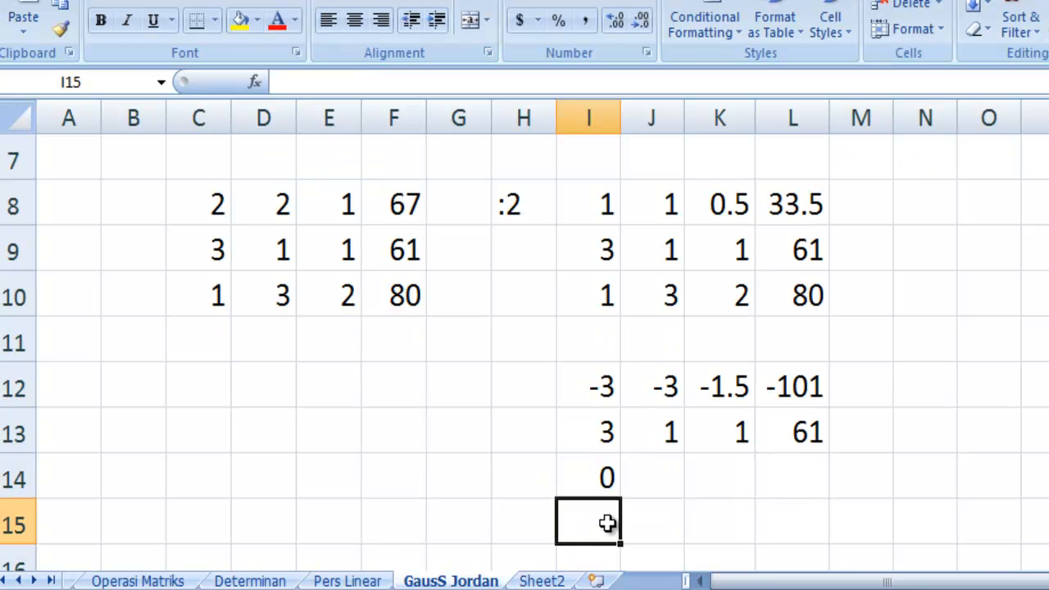
left_click(586, 479)
left_click_drag(622, 499, 820, 496)
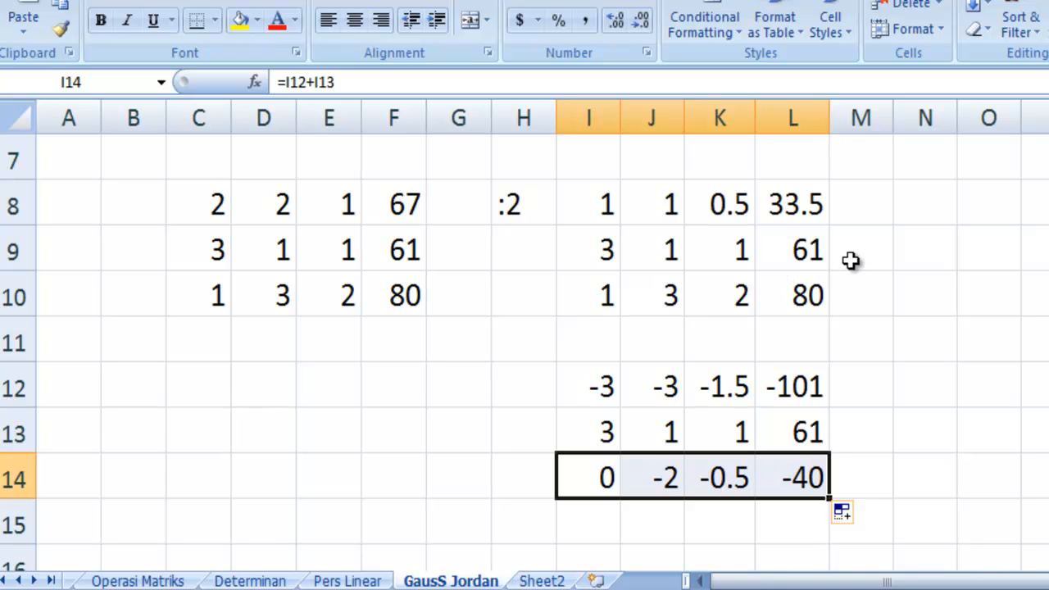
Start a new matrix in C12 by referencing the normalised first row's leading entry with =I8
left_click(207, 380)
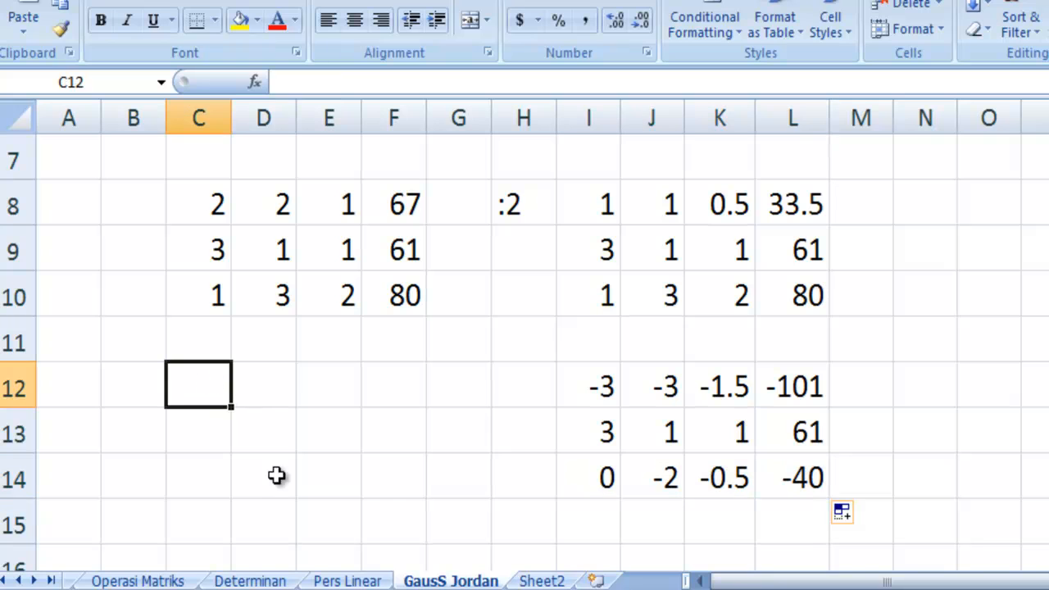
type("=")
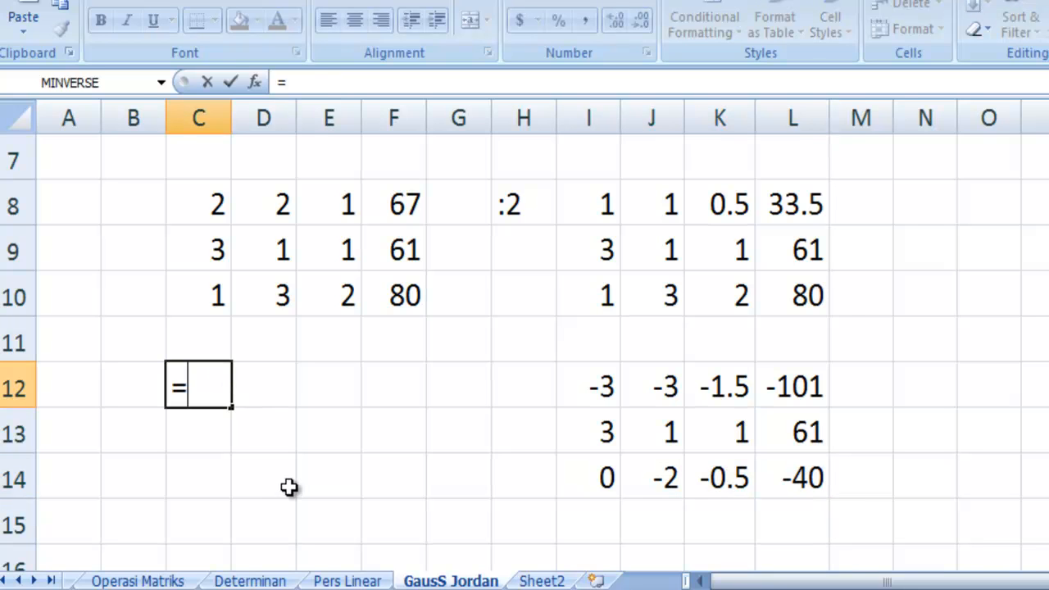
key("Up")
key("Up")
key("Up")
key("Up")
key("Right")
key("Right")
key("Right")
key("Right")
key("Right")
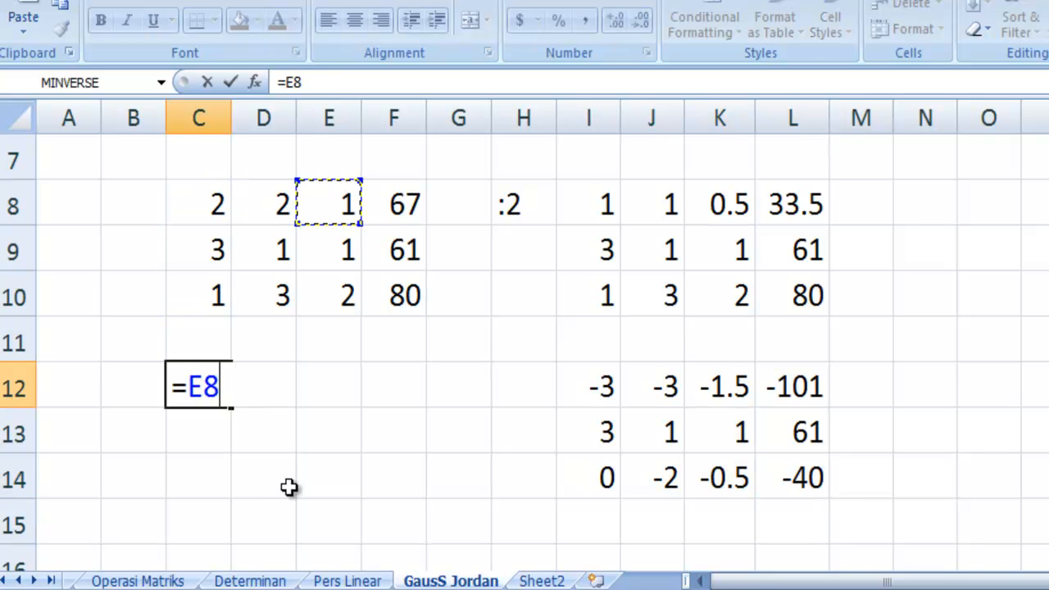
key("Right")
key("Return")
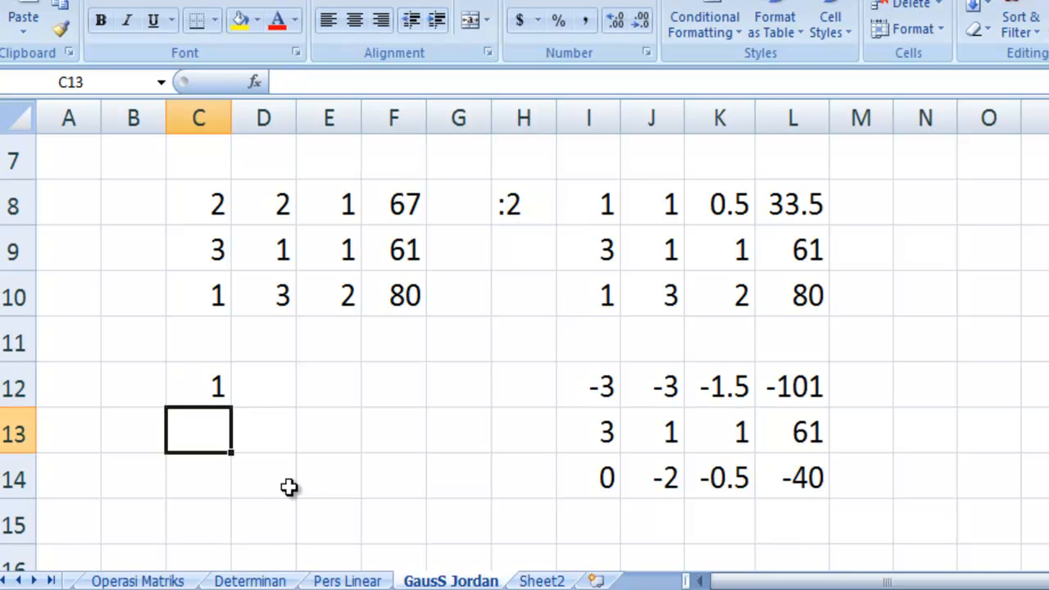
Fill the C12 reference across to F12 to complete the new matrix's first row
left_click(206, 386)
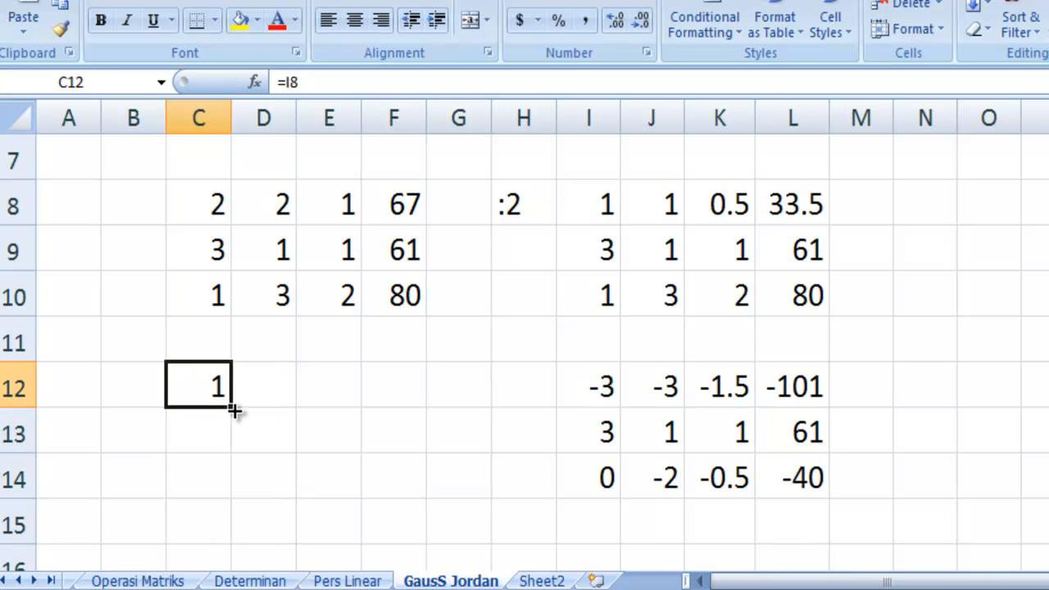
left_click_drag(233, 405, 413, 399)
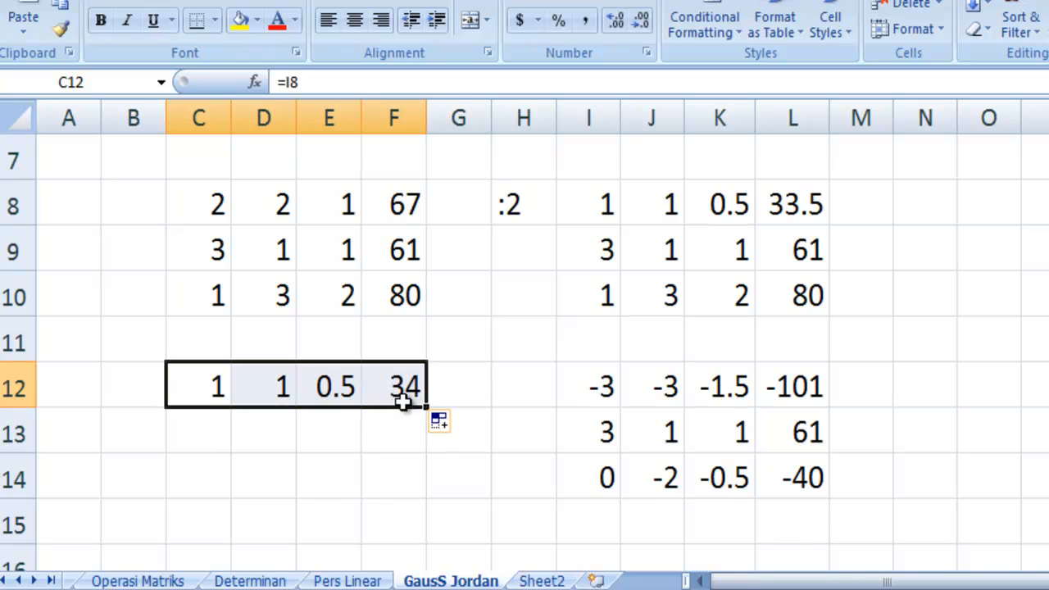
left_click(348, 487)
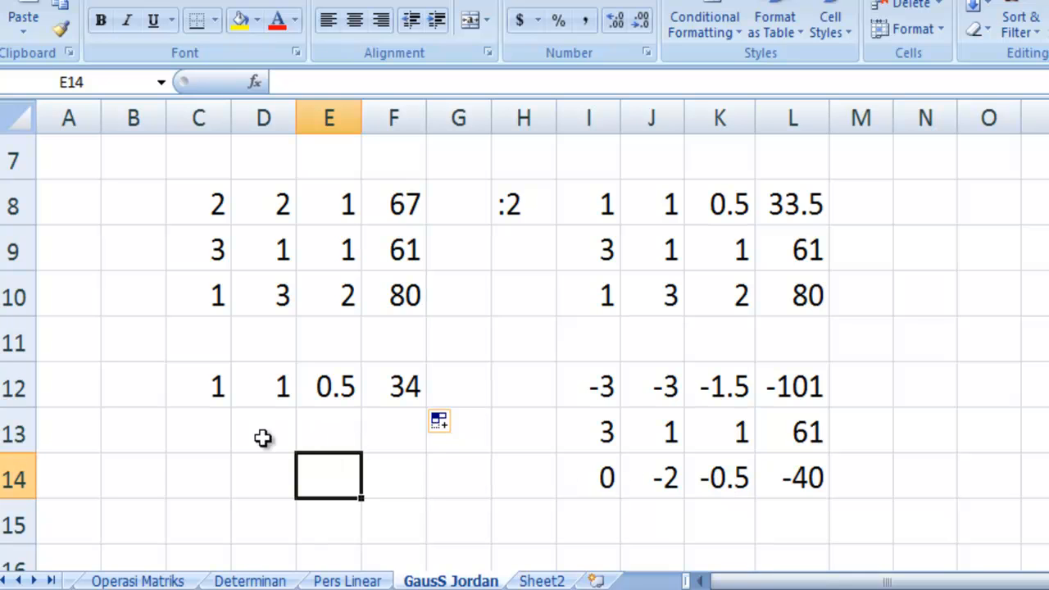
Bring the eliminated second row's leading entry into C13 with the reference =I14
left_click(218, 425)
type("=")
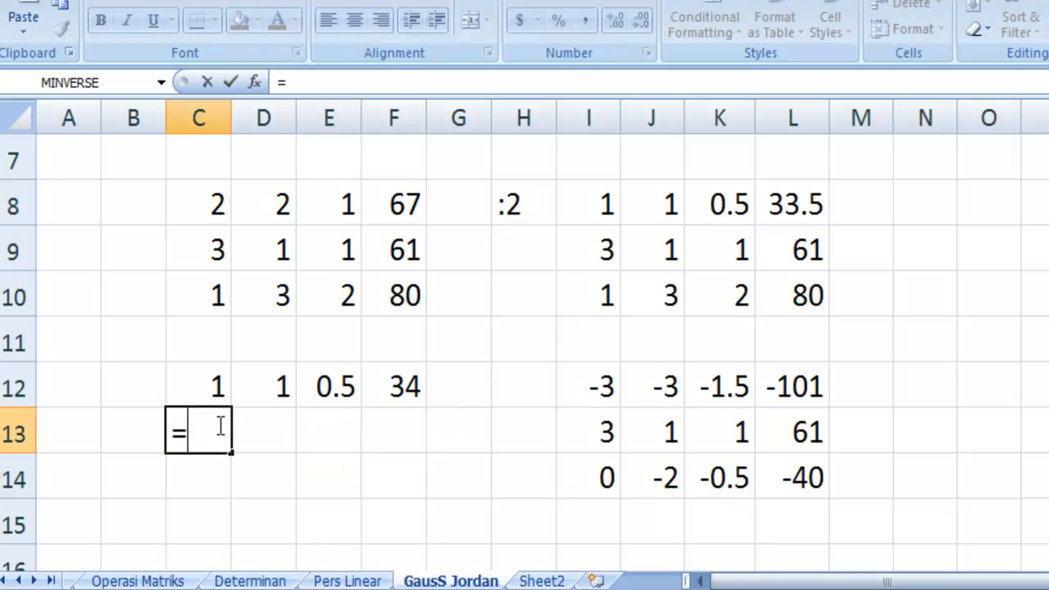
key("Right")
key("Right")
key("Right")
key("Right")
key("Right")
key("Right")
key("Down")
key("Return")
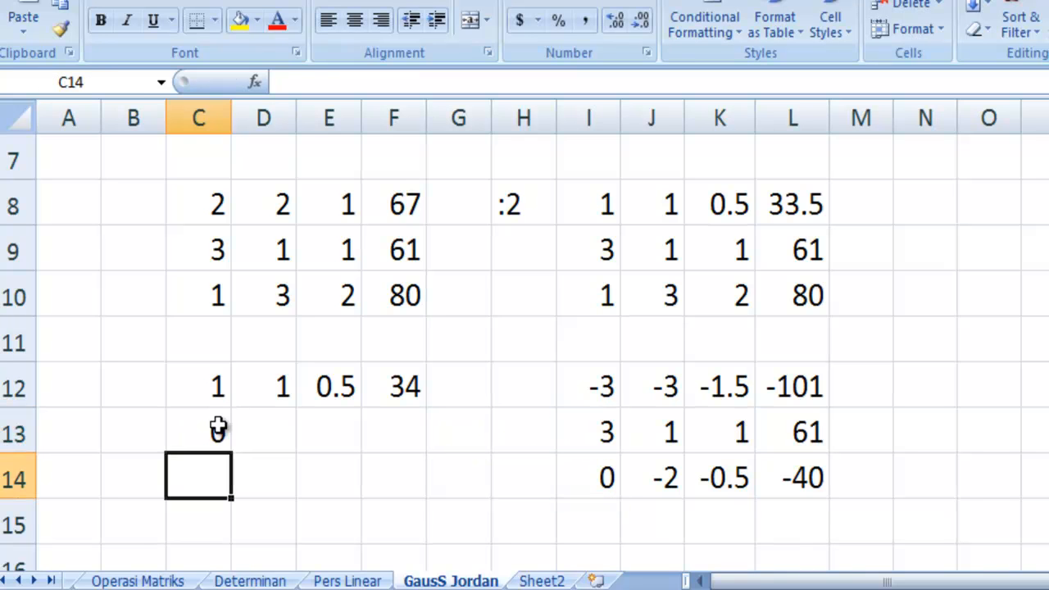
Fill the C13 reference across to F13 to complete the new matrix's second row
left_click(215, 428)
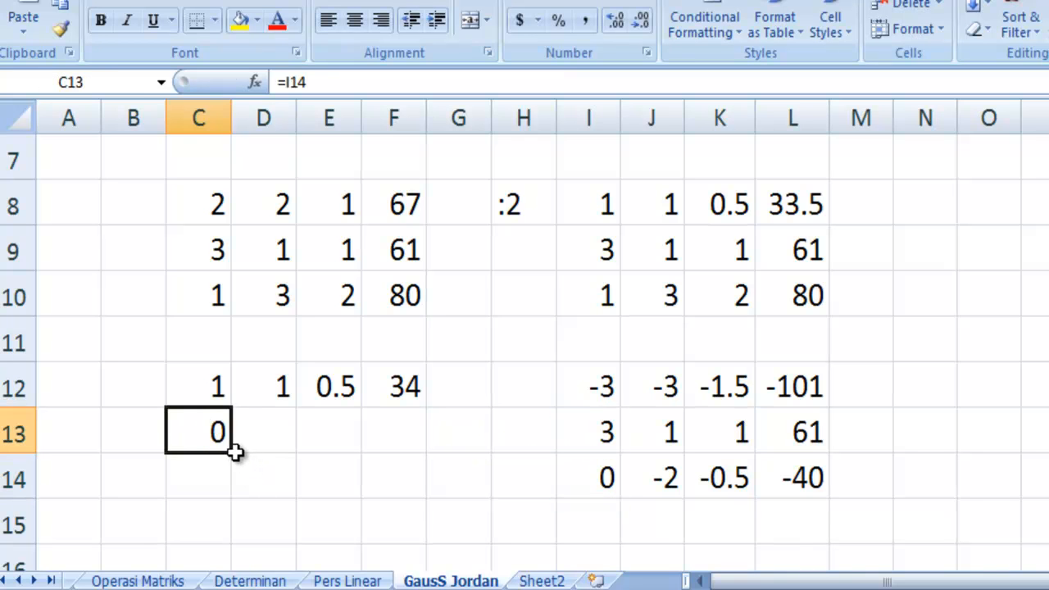
left_click_drag(235, 453, 414, 459)
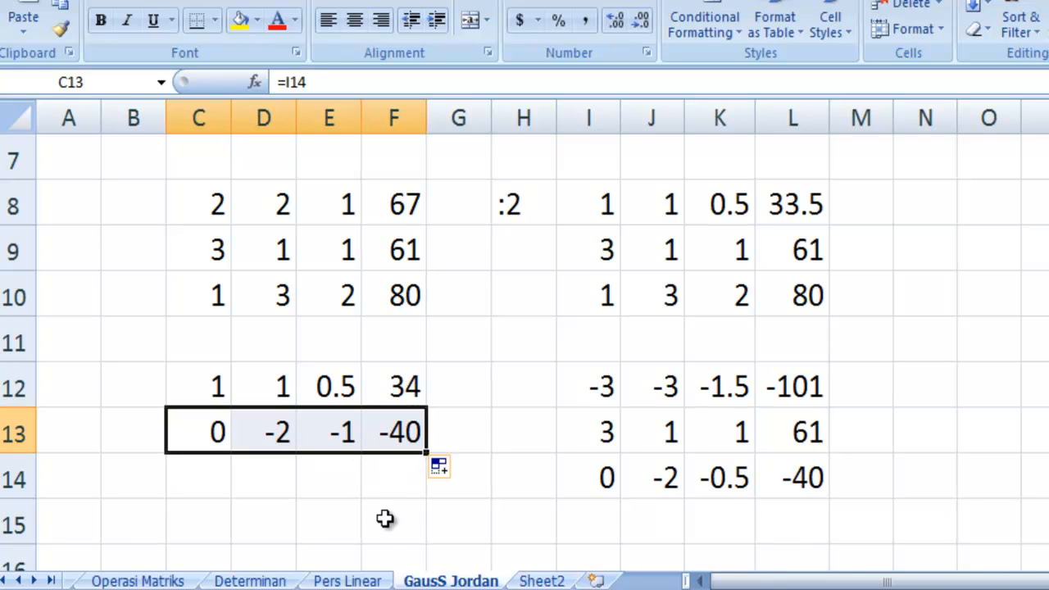
left_click(369, 511)
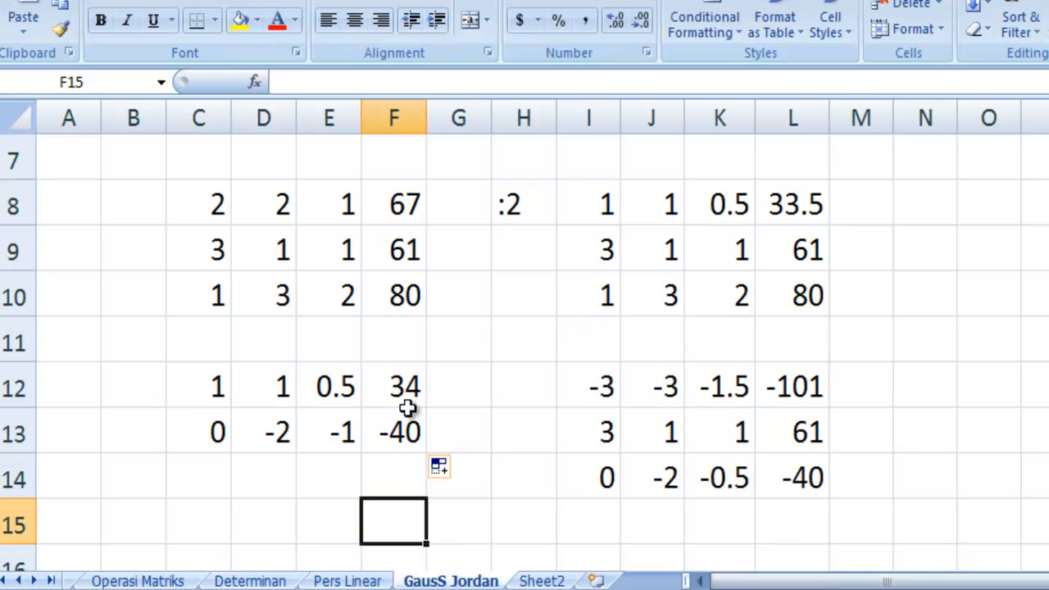
Carry the original third row into the new matrix with =C10 in C14, filled across to F14
left_click(208, 476)
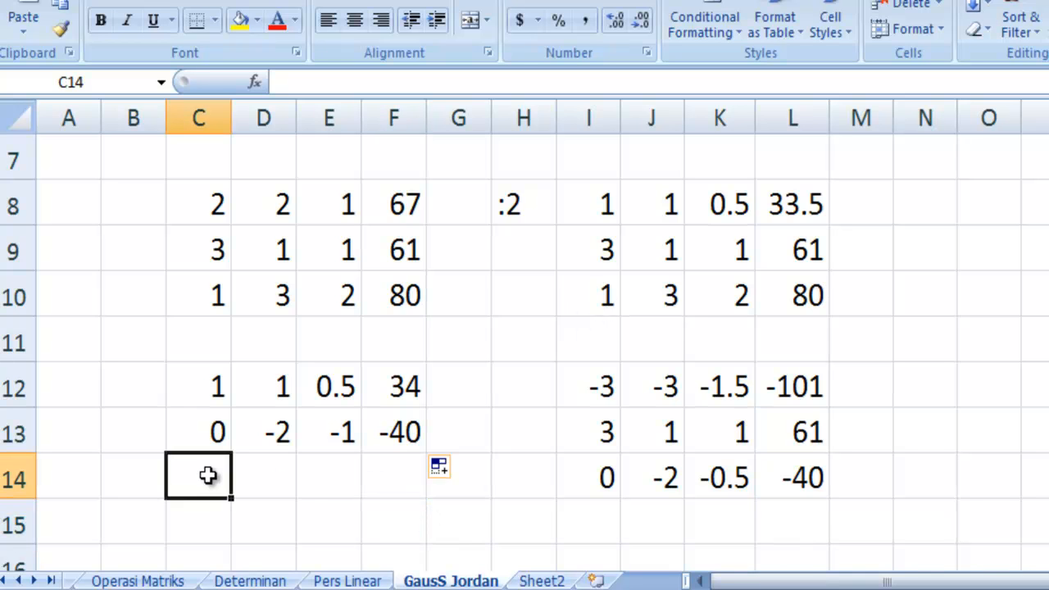
type("=")
key("Up")
key("Up")
key("Up")
key("Up")
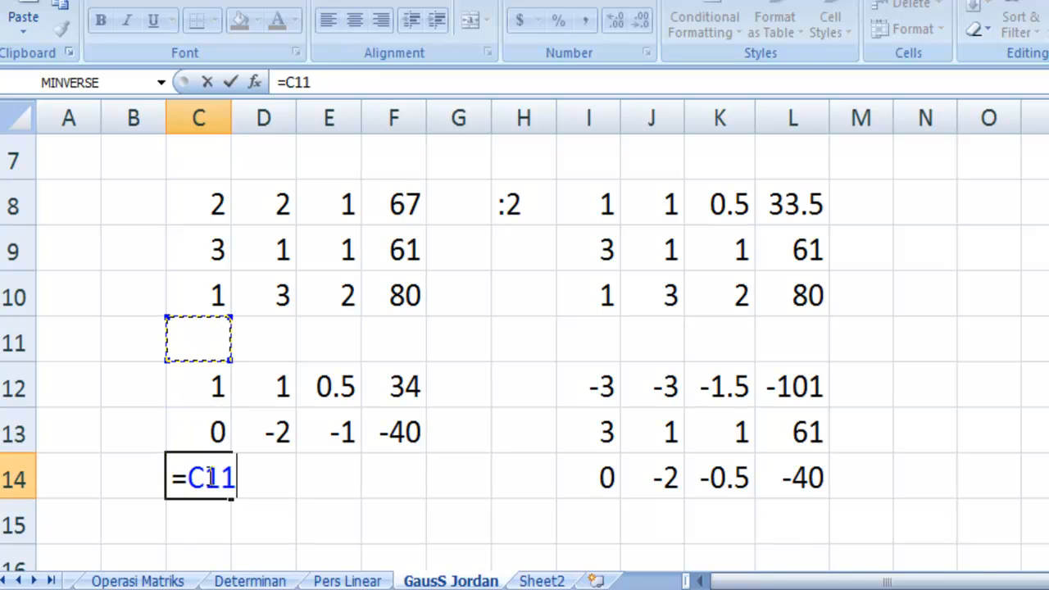
key("Return")
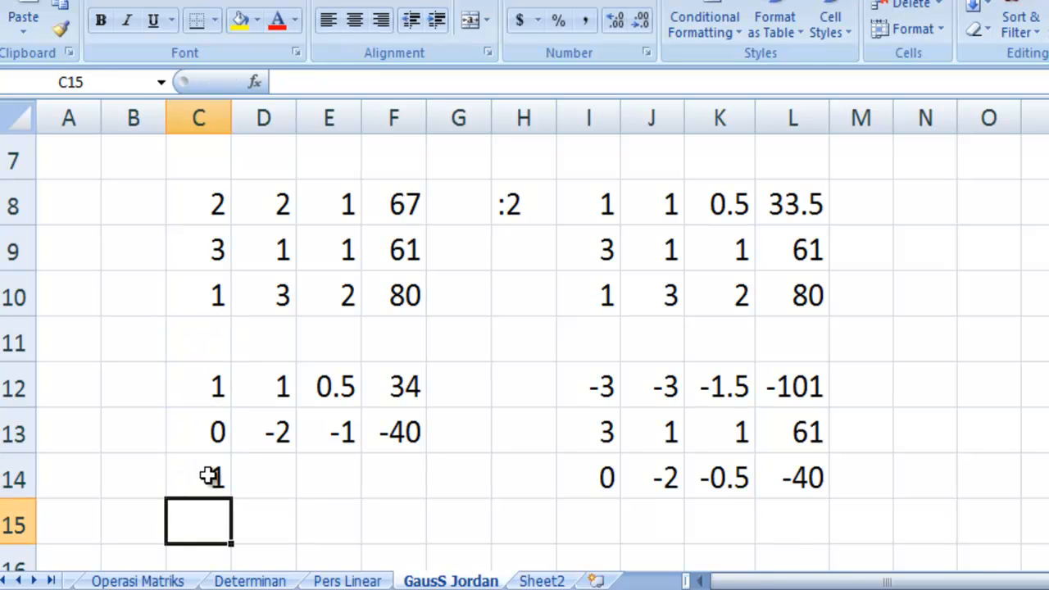
left_click(210, 475)
left_click_drag(232, 496, 404, 517)
left_click(344, 539)
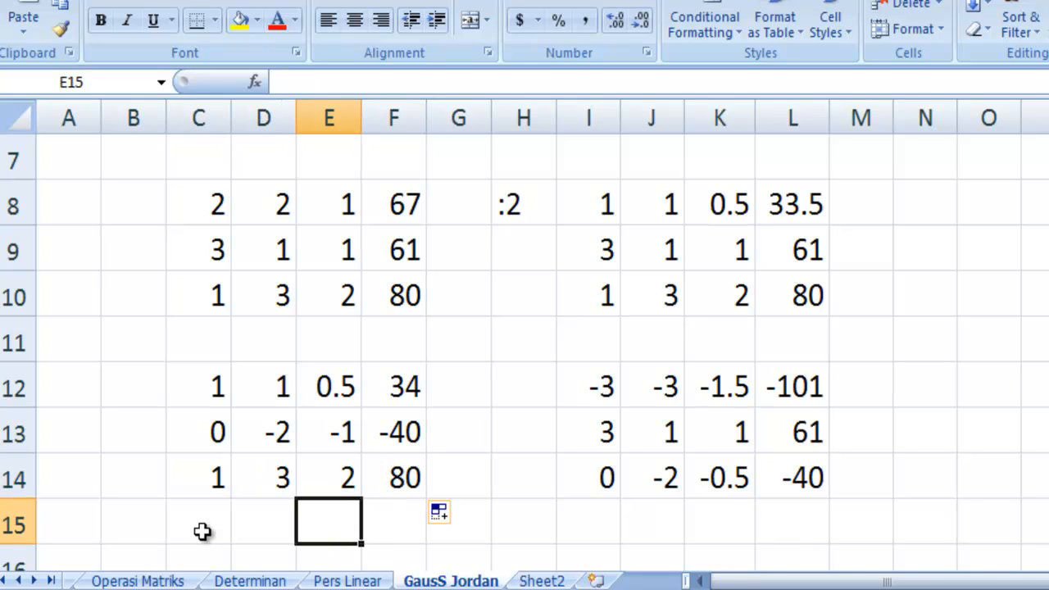
Label the first row operation with the multiplier "x -3" in H12
left_click(520, 391)
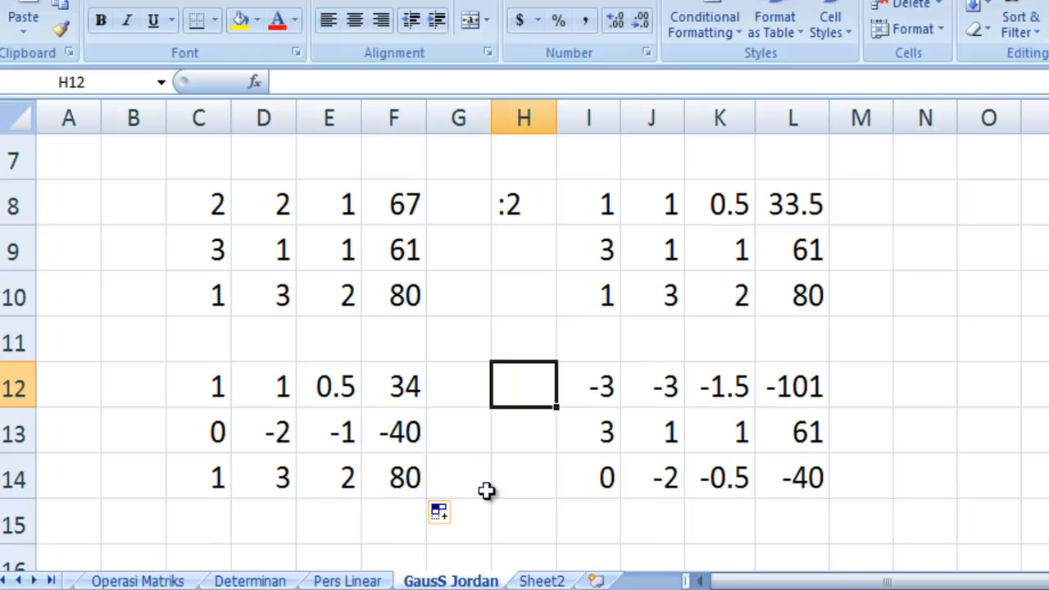
type("x -3")
key("Return")
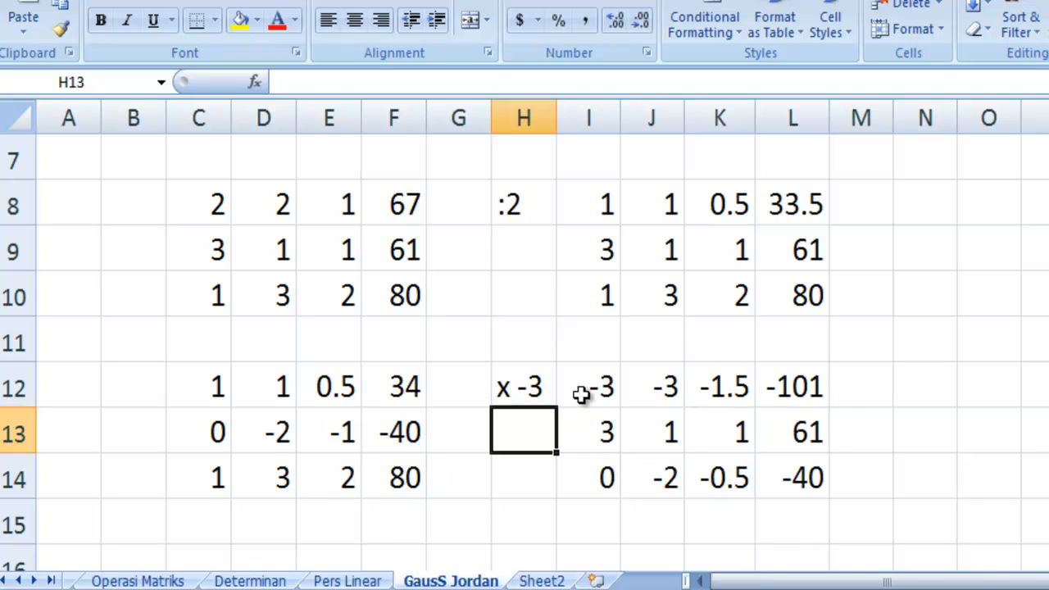
left_click(597, 352)
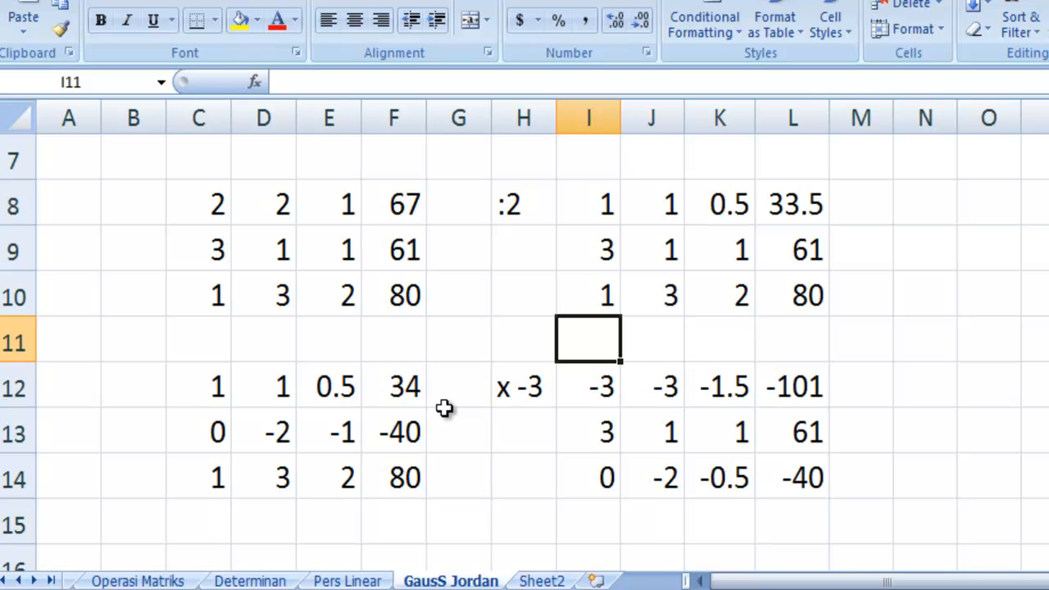
Repeat the new matrix's first row below it with =C12 in C16, filled across to F16
scroll(443, 408, "down", 1)
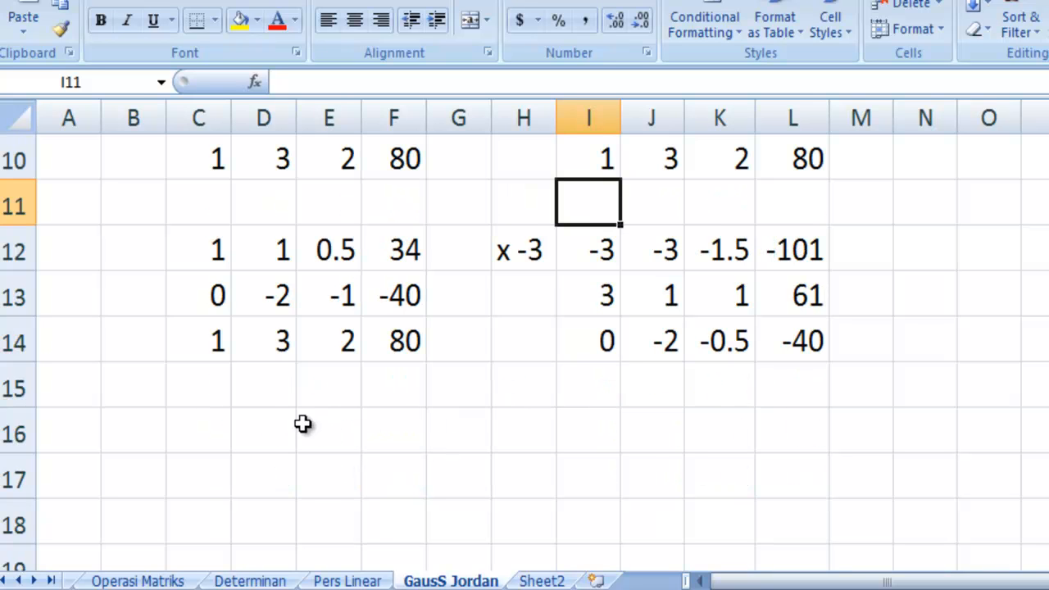
left_click(227, 431)
type("=")
key("Up")
key("Up")
key("Up")
key("Up")
key("Return")
left_click(226, 431)
left_click_drag(233, 450, 418, 442)
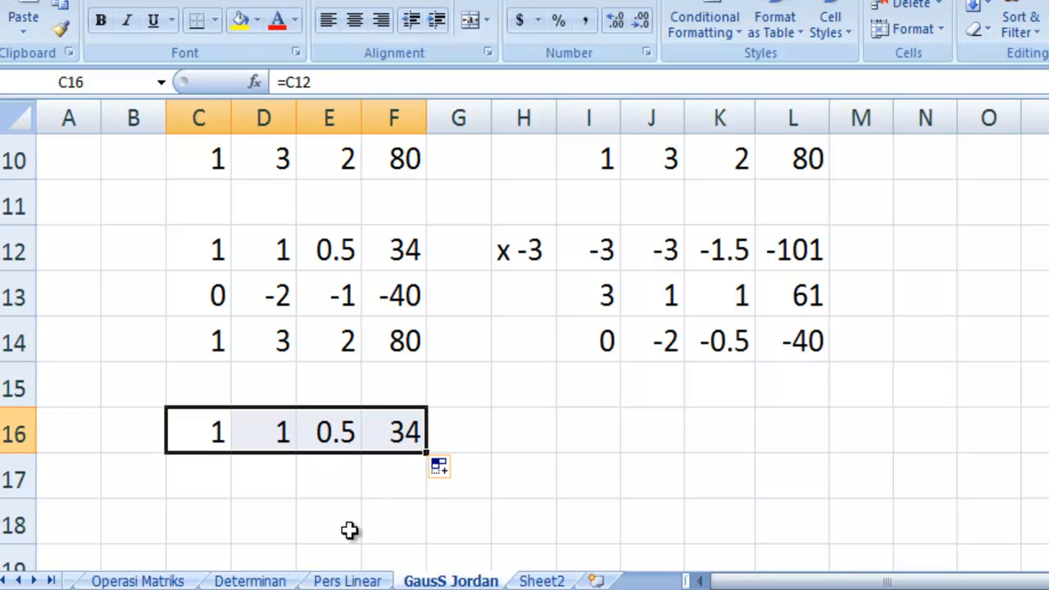
left_click(344, 521)
Label the row operation for the third row with the multiplier "x -1" in H16
left_click(506, 423)
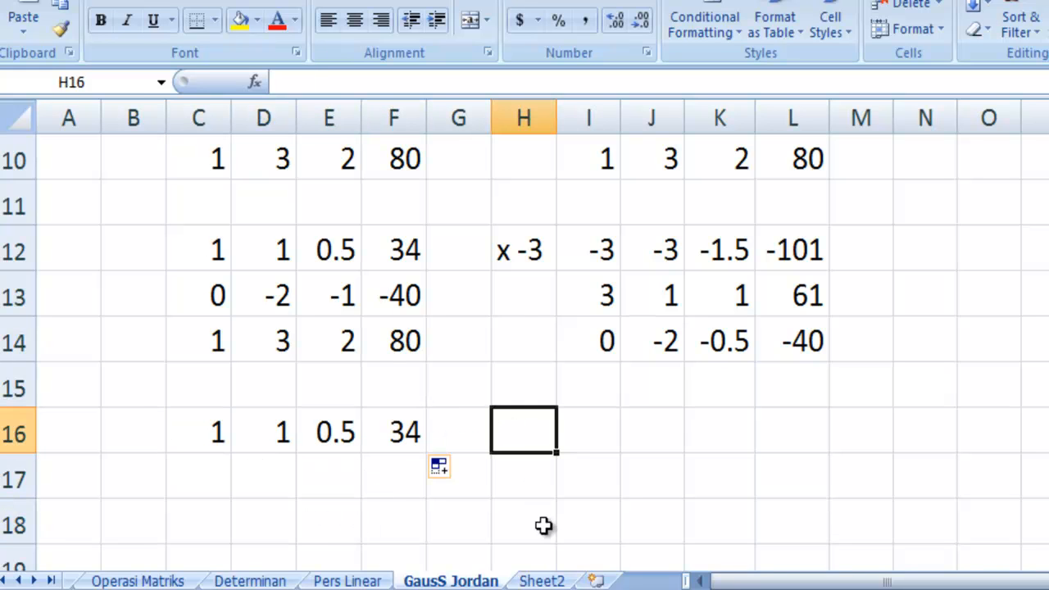
type("x -1")
key("Return")
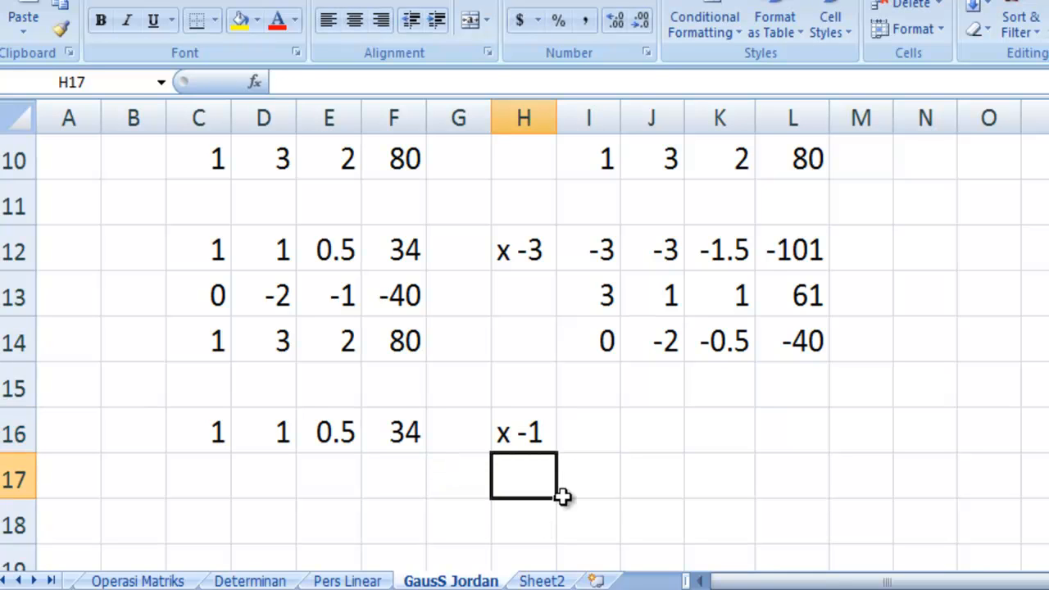
Multiply the first row's leading entry by -1 in I16 with the formula =C16*(-1)
left_click(596, 434)
type("=")
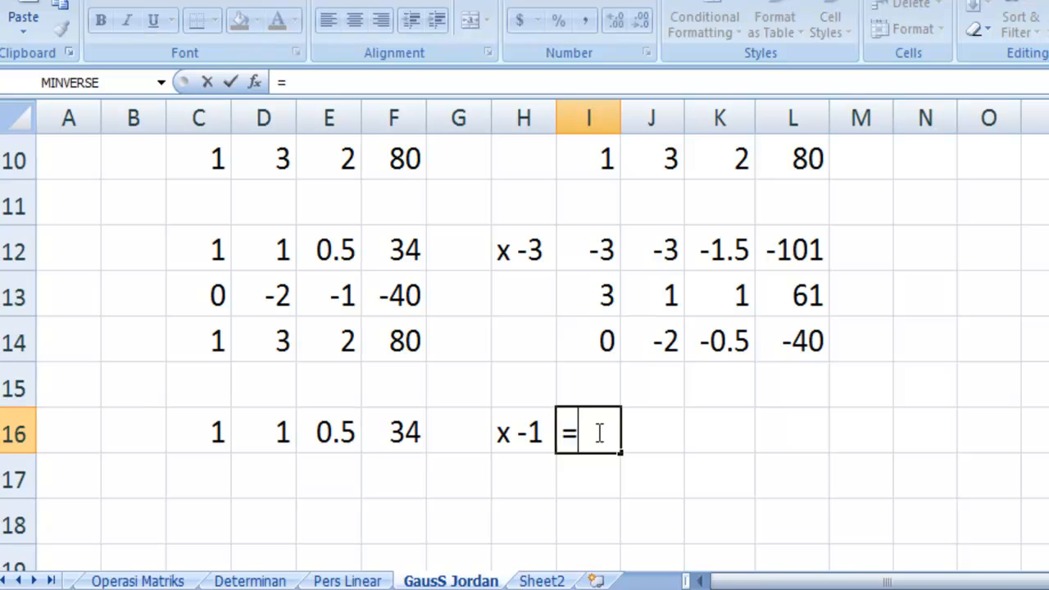
left_click(195, 426)
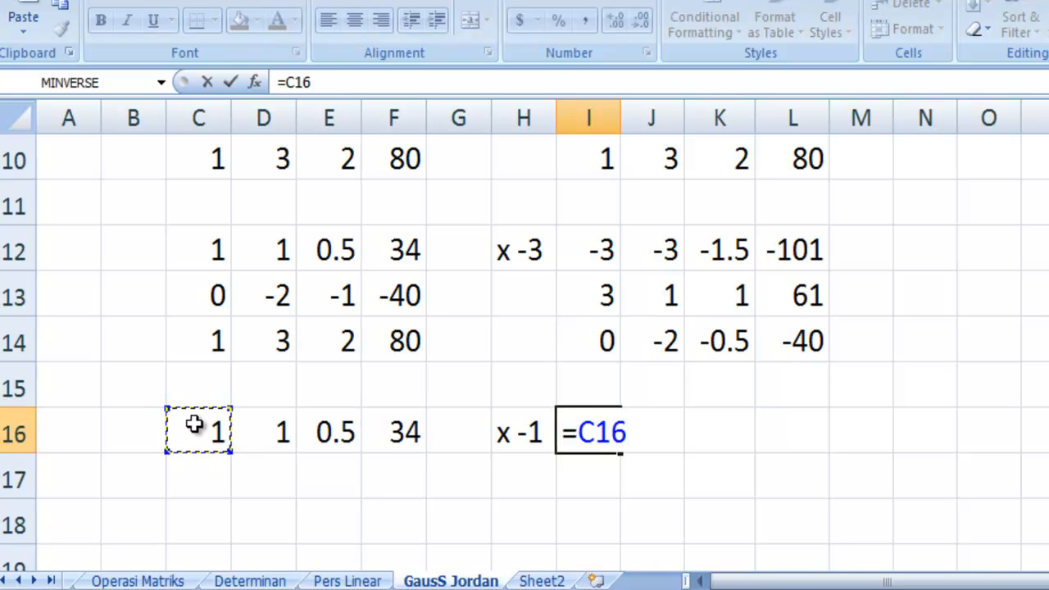
type("*")
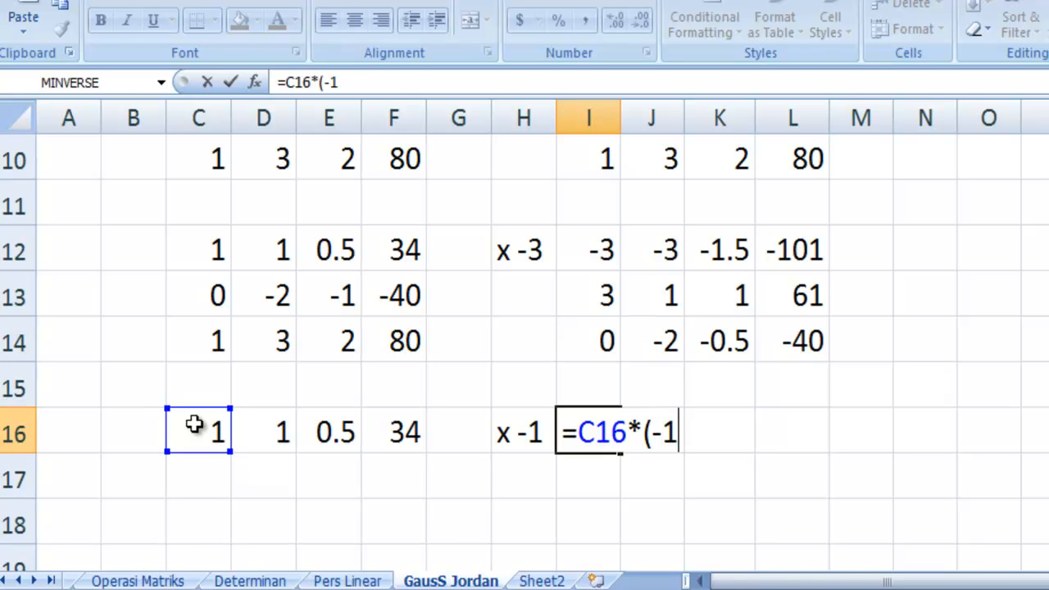
key("Return")
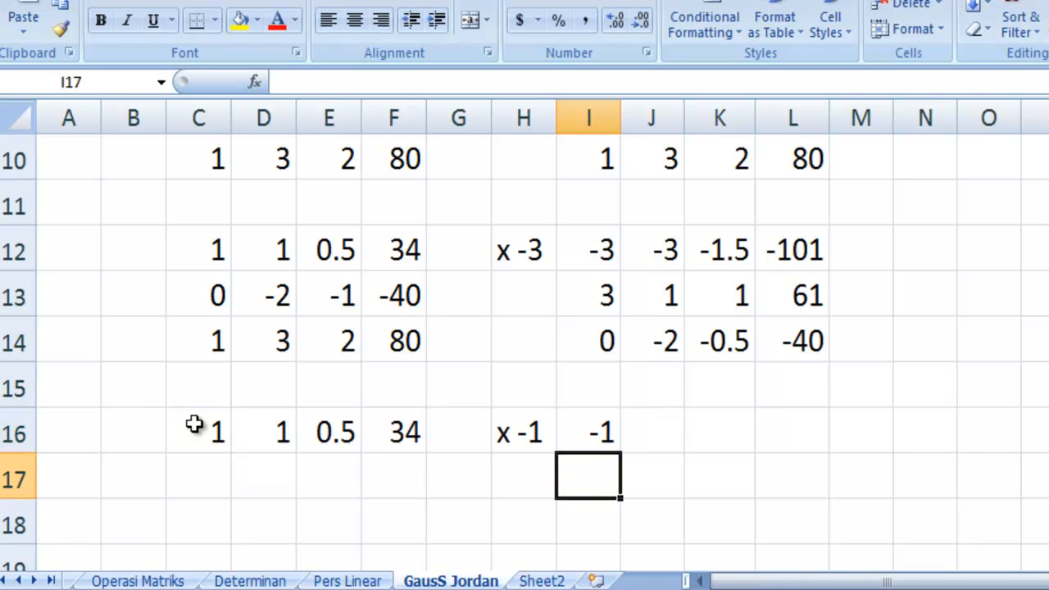
Fill the I16 multiplication formula across to L16
left_click(592, 430)
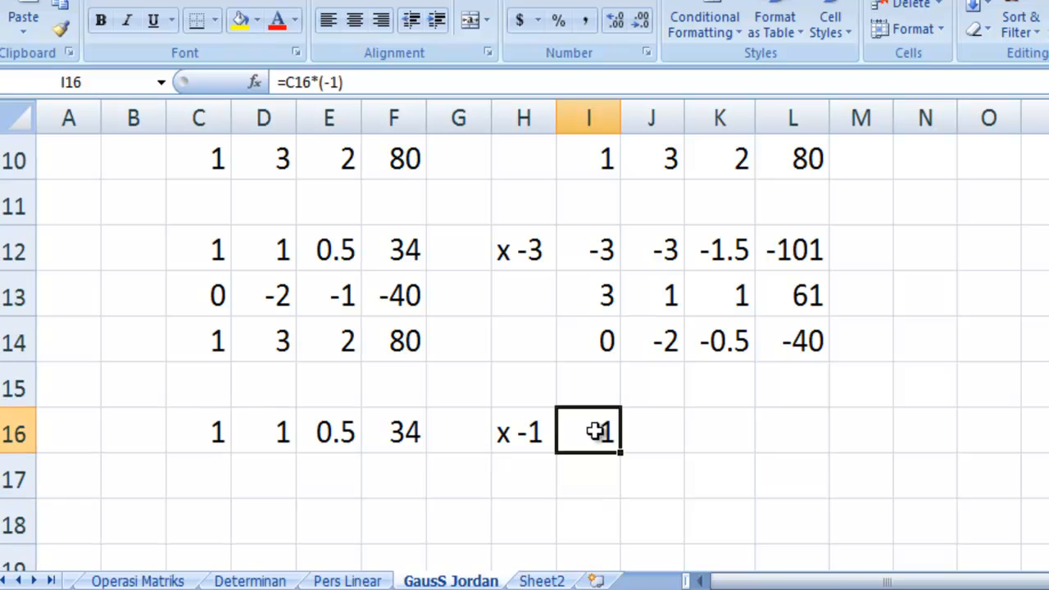
left_click_drag(622, 453, 807, 449)
left_click(739, 507)
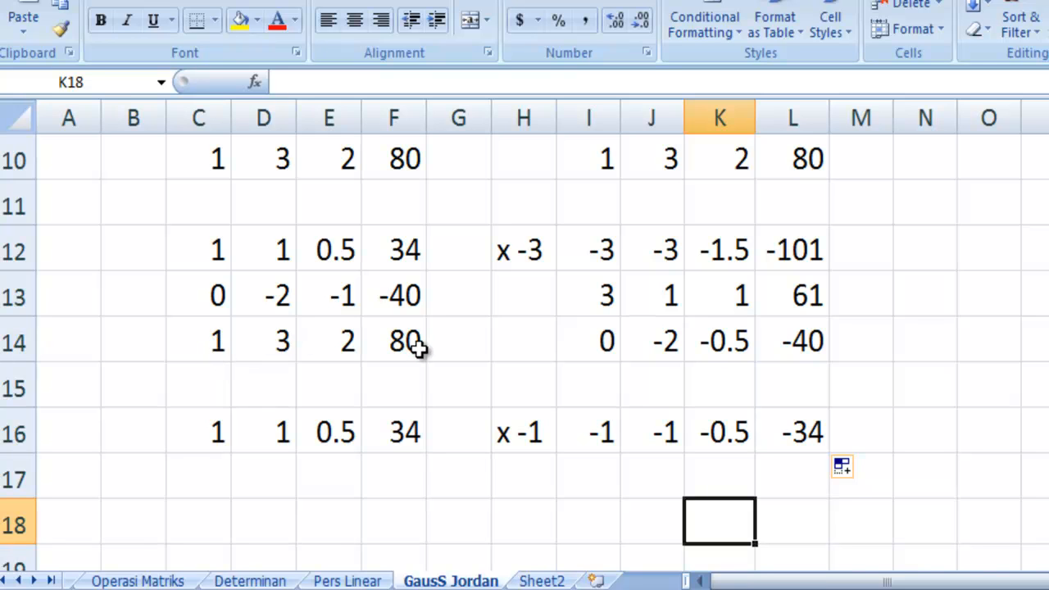
Reference the third row's leading entry in I17, beneath the multiplied first row, with the formula =C14
left_click(596, 482)
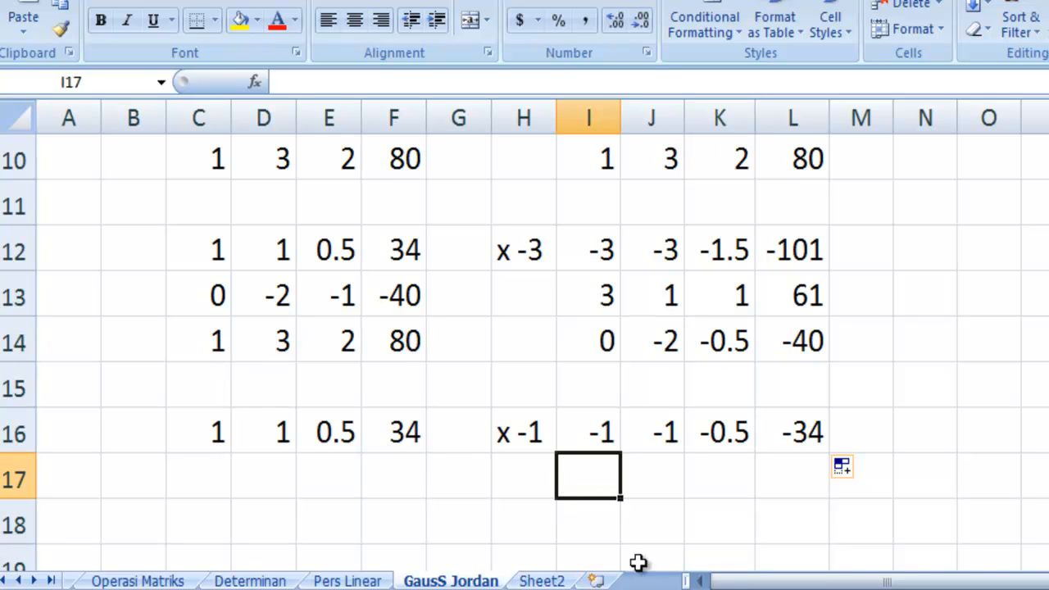
type("=")
key("Up")
key("Up")
key("Up")
key("Left")
key("Left")
key("Left")
key("Left")
key("Left")
key("Left")
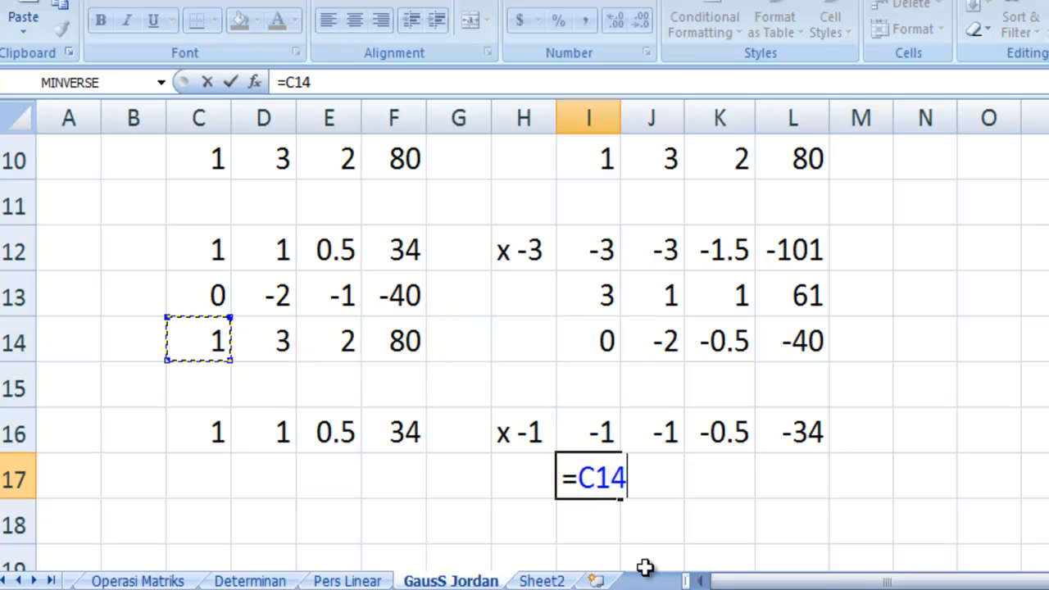
key("Return")
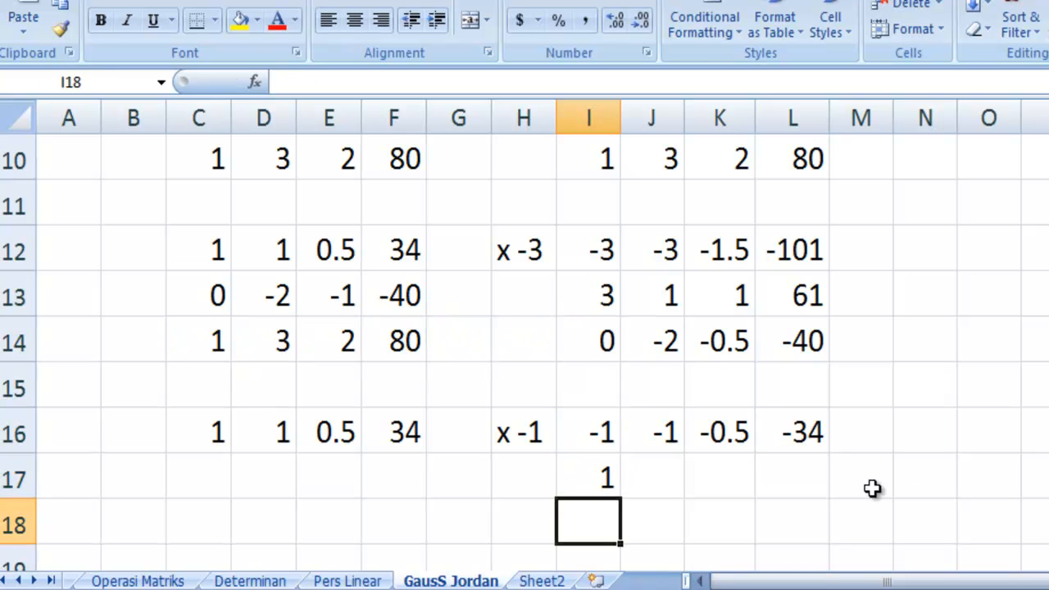
Fill the I17 reference across to L17 and underline I17:L17 with a bottom border
left_click(615, 482)
left_click_drag(621, 499, 808, 510)
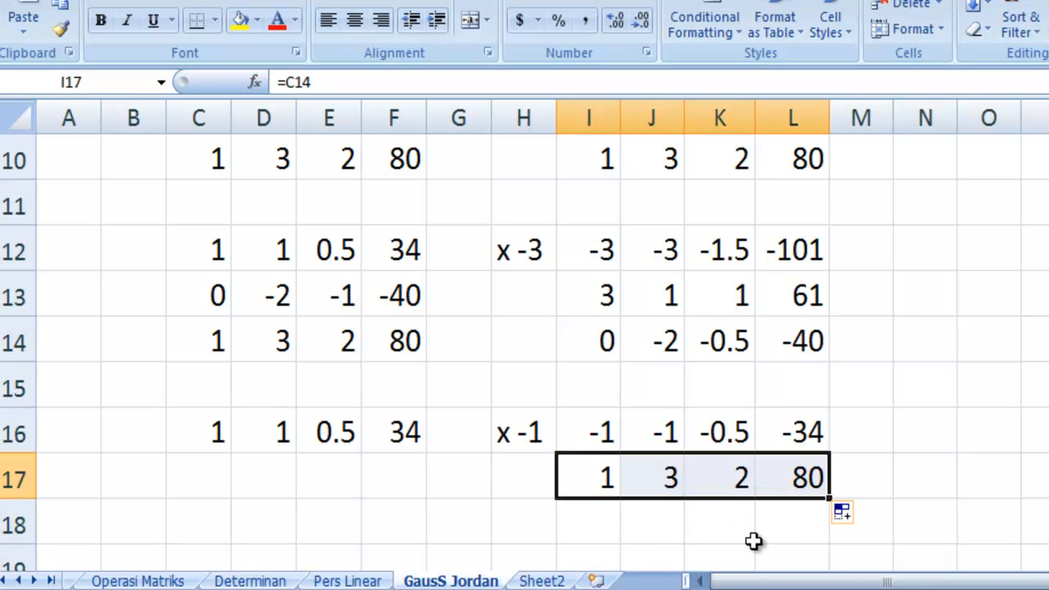
left_click(197, 19)
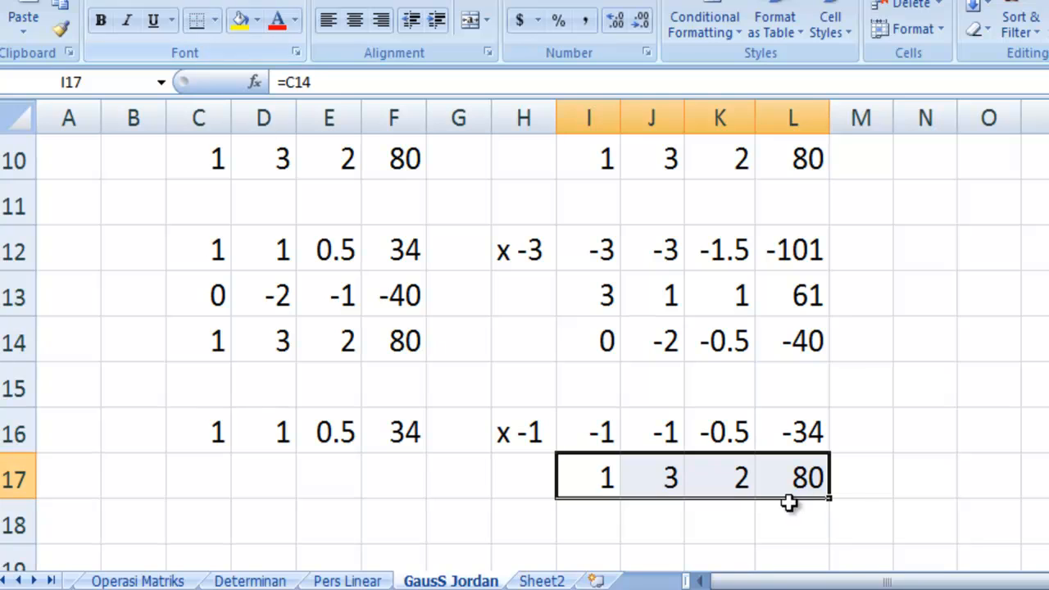
left_click(852, 475)
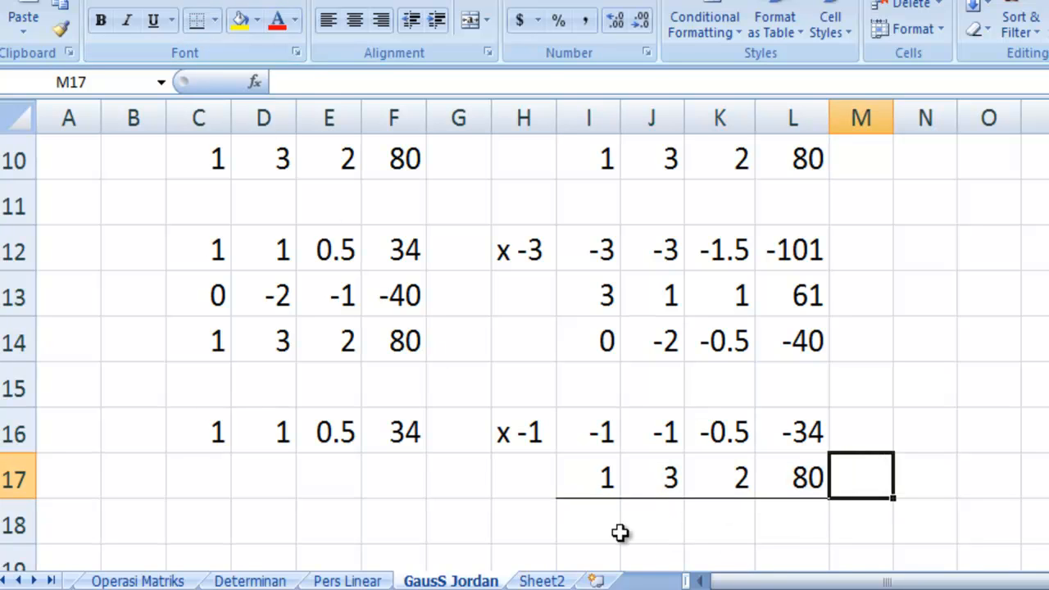
Add the two rows above the line with =I16+I17 in I18, filled across to L18
left_click(604, 513)
type("=")
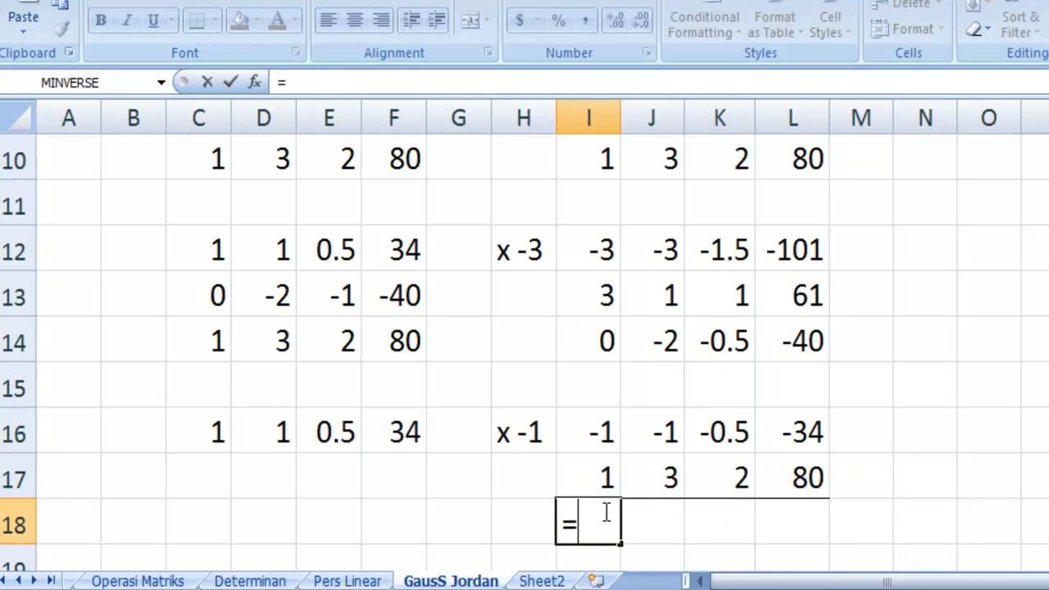
key("Up")
key("Up")
type("+")
key("Up")
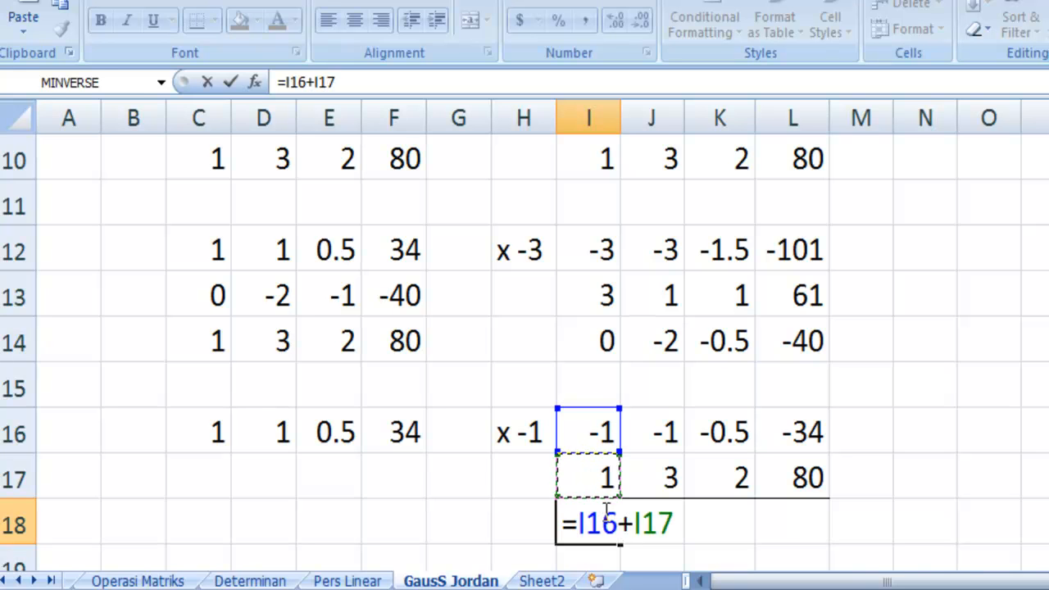
key("Return")
left_click(611, 478)
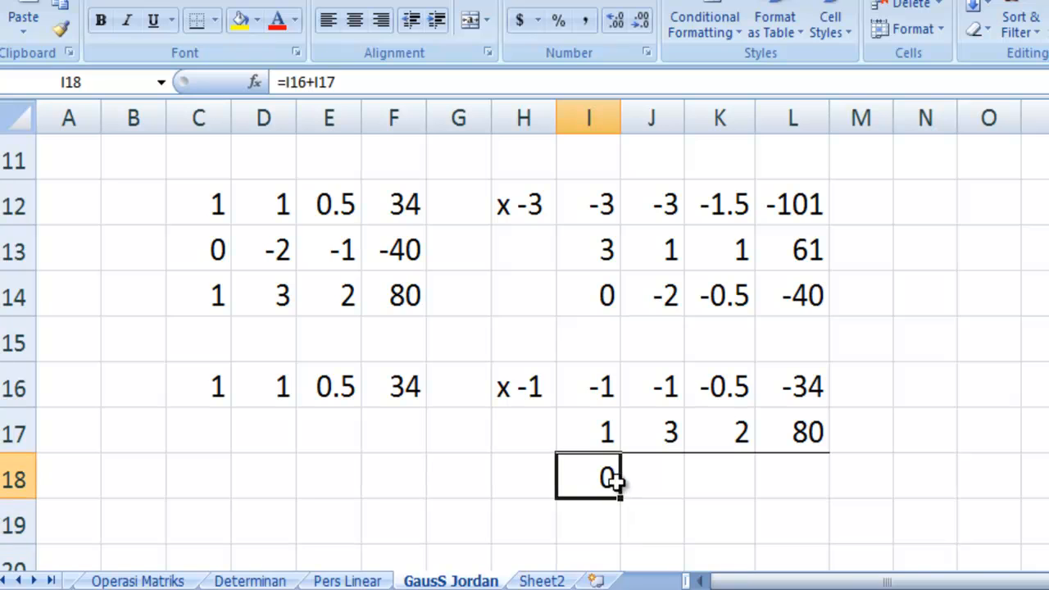
left_click_drag(622, 502, 817, 506)
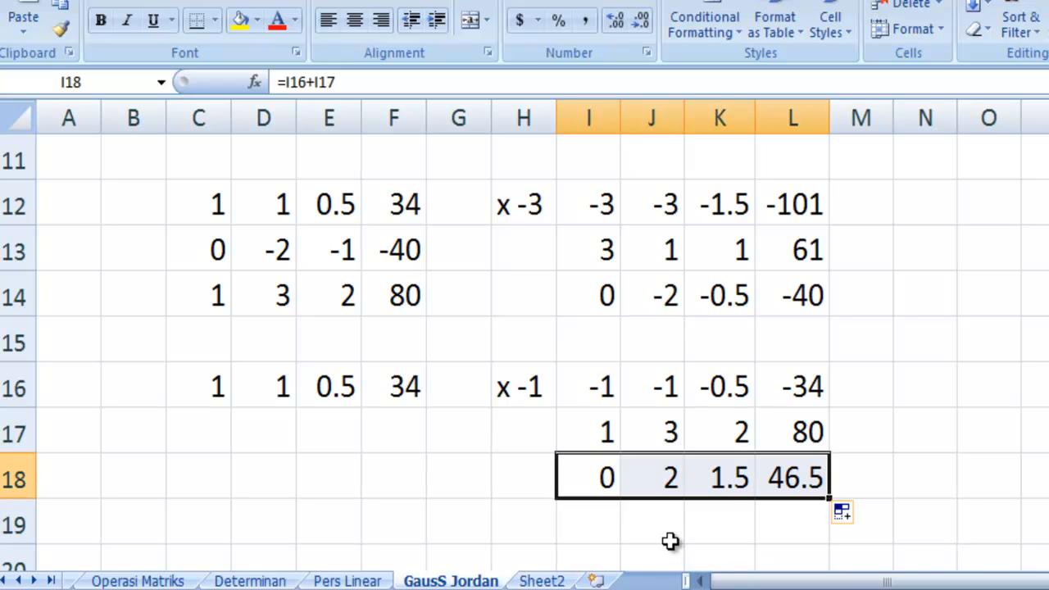
left_click(665, 531)
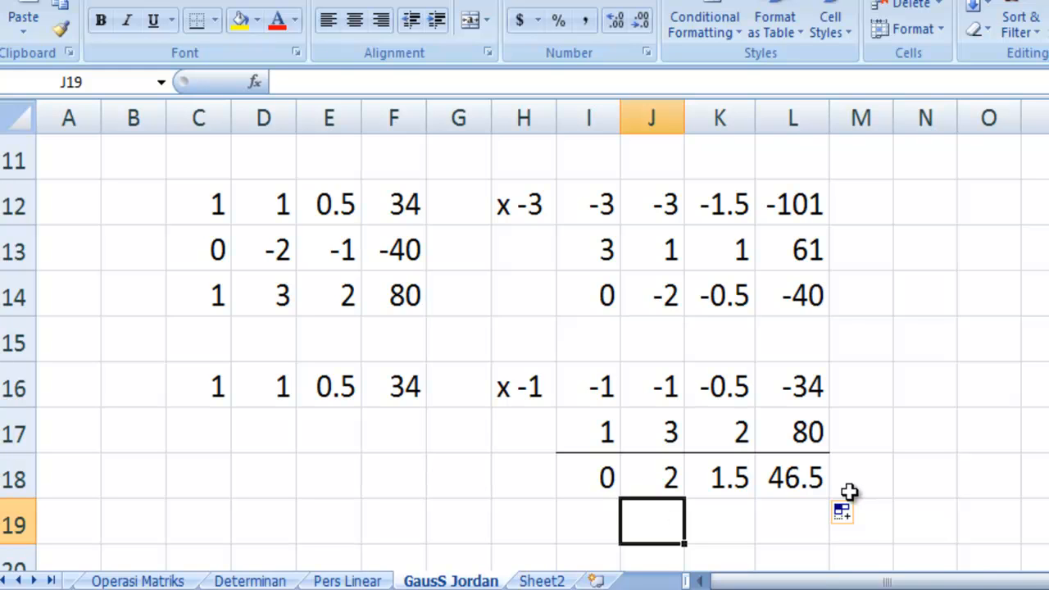
Carry the second matrix row down unchanged with =C13 in C17, filled across to F17
left_click(229, 427)
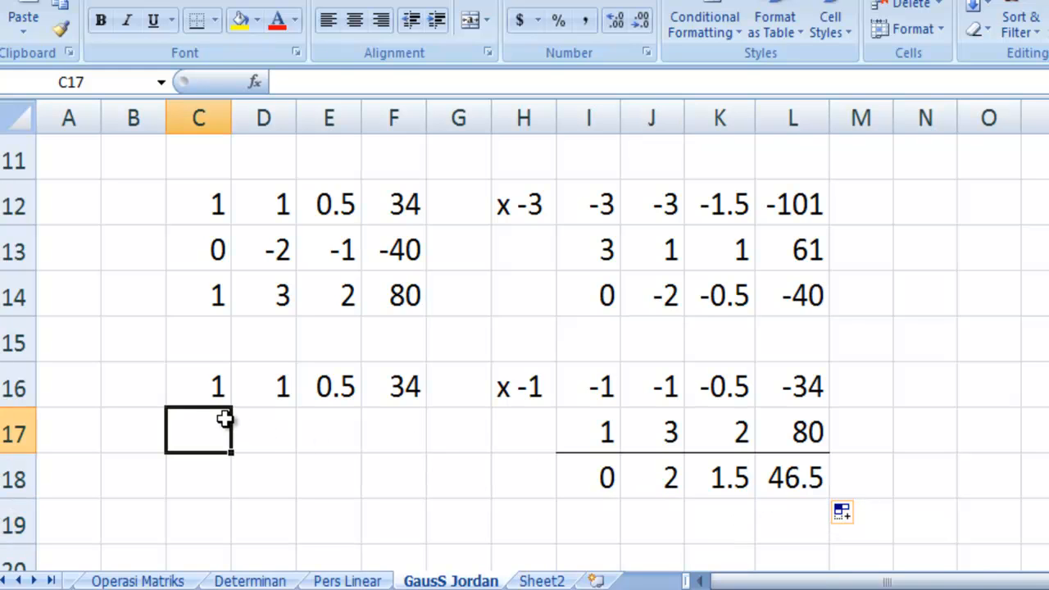
type("=")
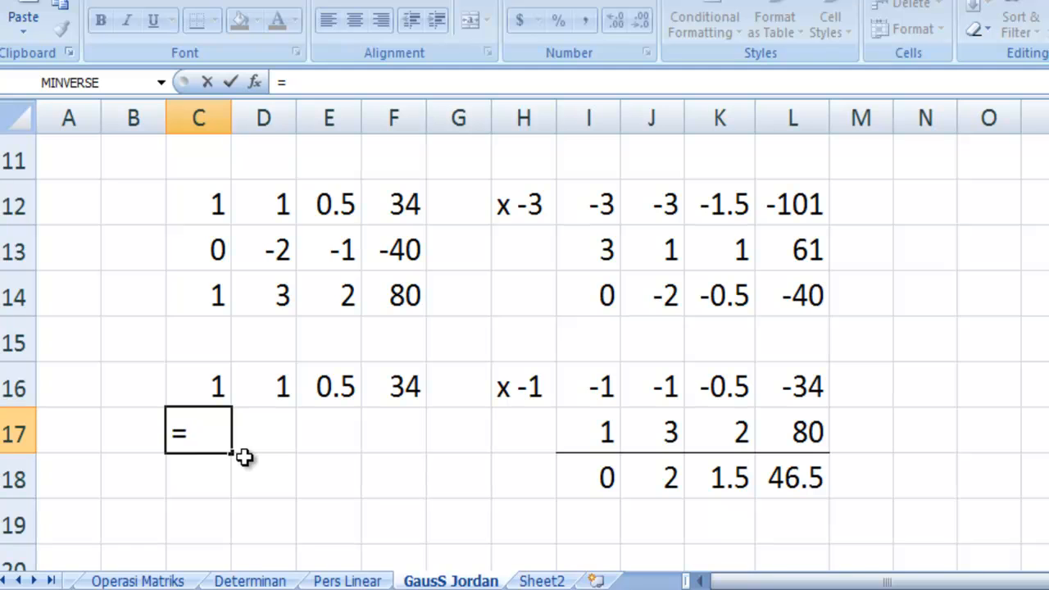
key("Up")
key("Up")
key("Up")
key("Up")
key("Return")
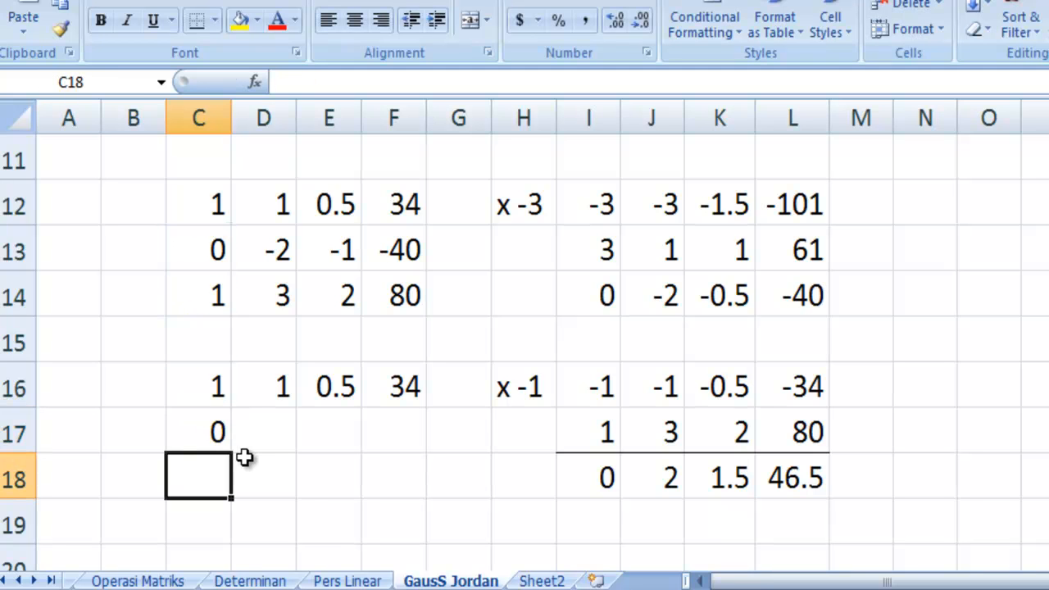
left_click(217, 427)
left_click_drag(258, 451, 402, 445)
left_click(340, 477)
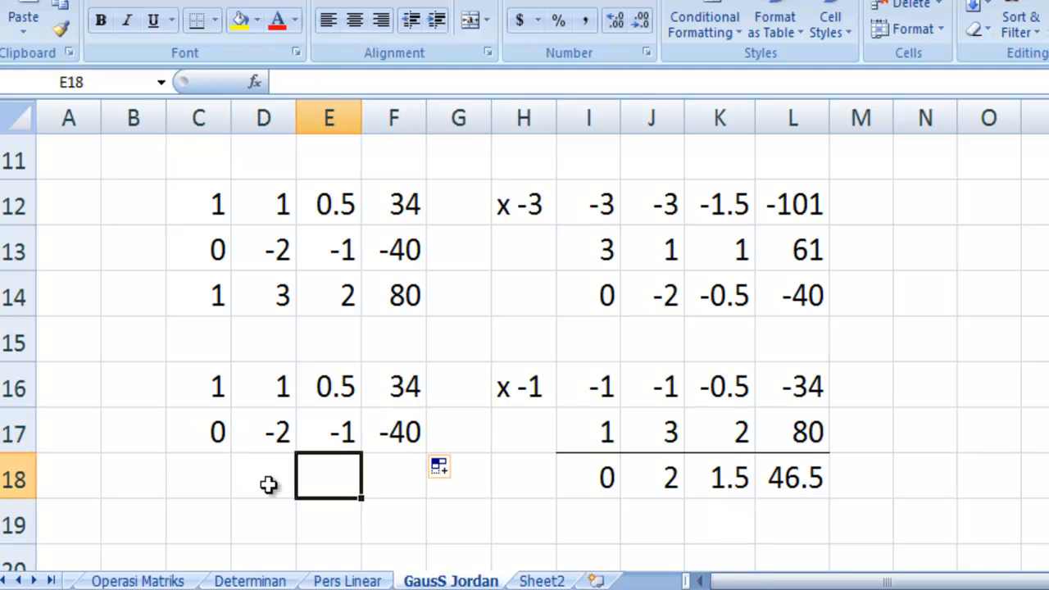
Bring the summed row in as the matrix's third row with =I18 in C18, filled across to F18
left_click(222, 480)
type("=")
key("Right")
key("Right")
key("Right")
key("Right")
key("Right")
key("Right")
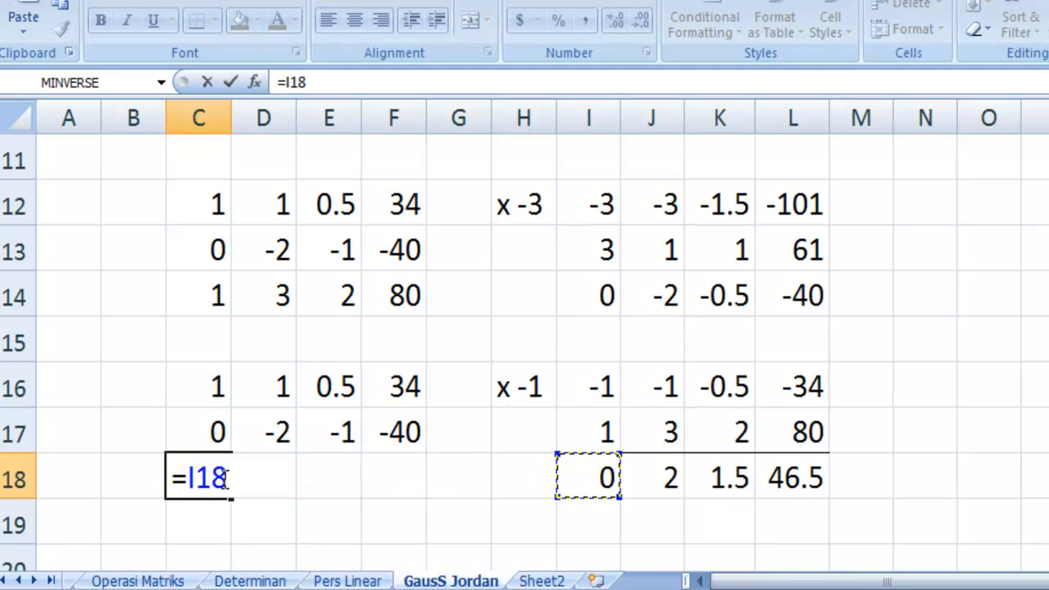
key("Return")
left_click(221, 480)
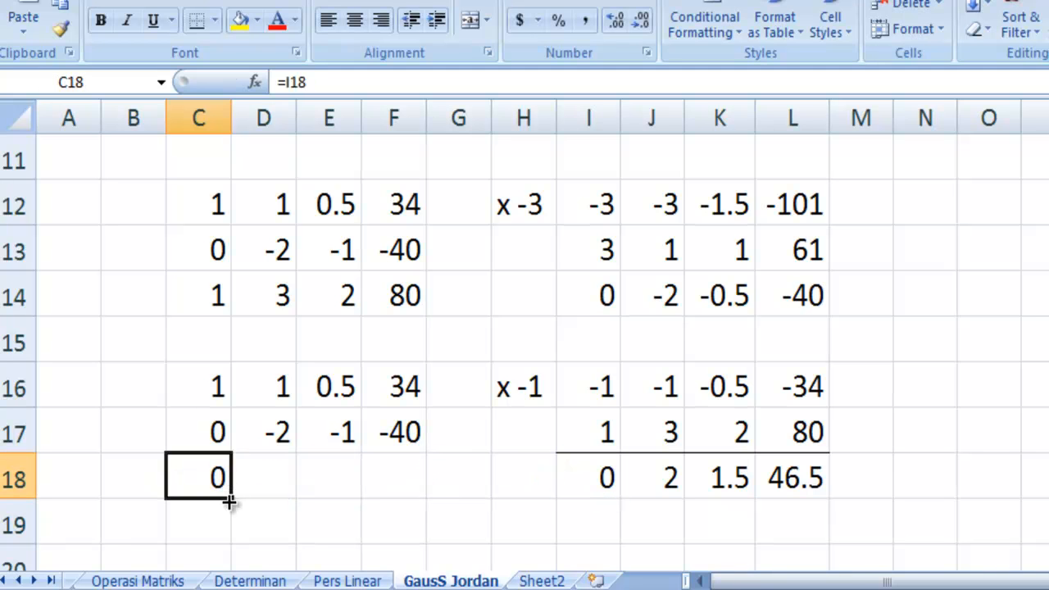
left_click_drag(232, 501, 402, 515)
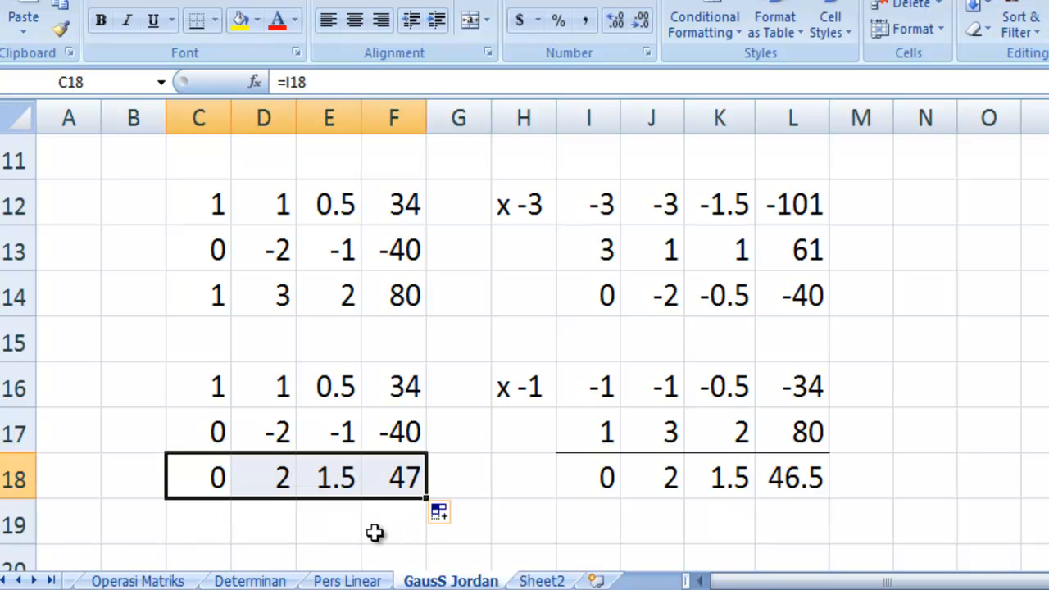
left_click(340, 537)
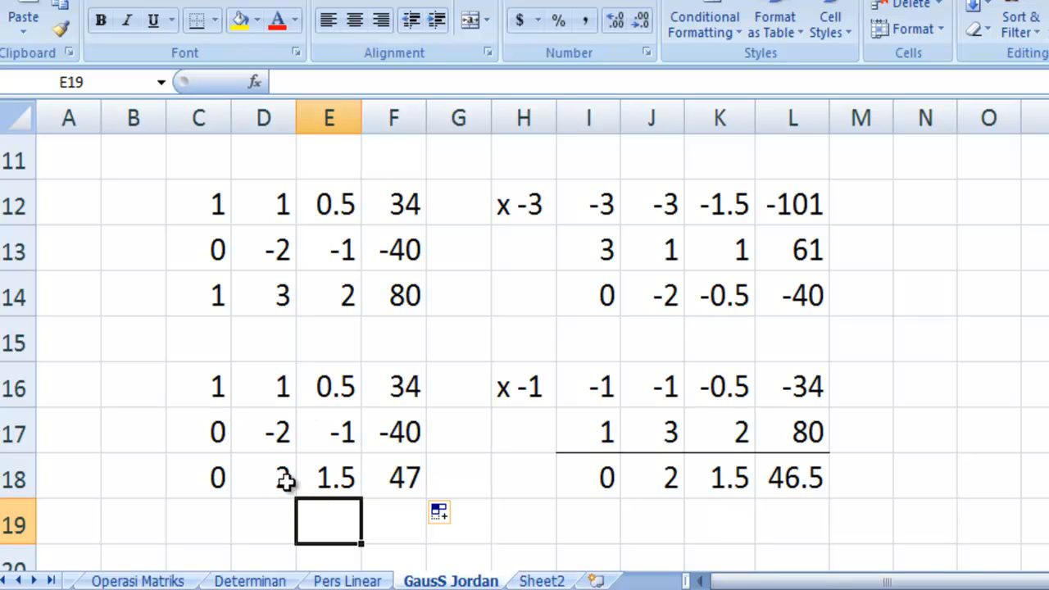
Repeat the matrix's first two rows below it with =C16 in C20, filled across to column F and down to row 21
scroll(326, 471, "down", 1)
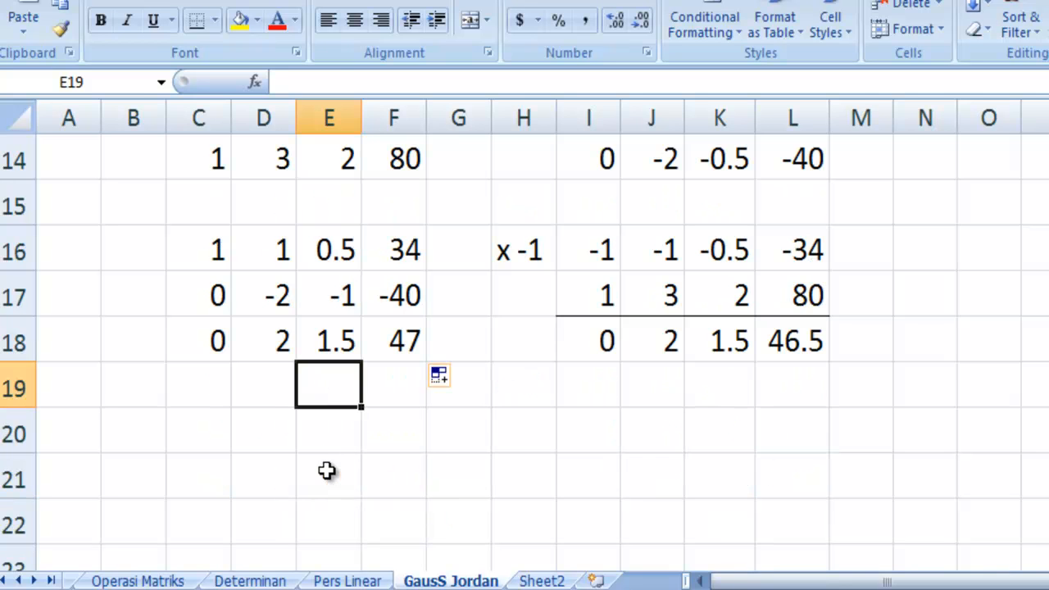
left_click(225, 435)
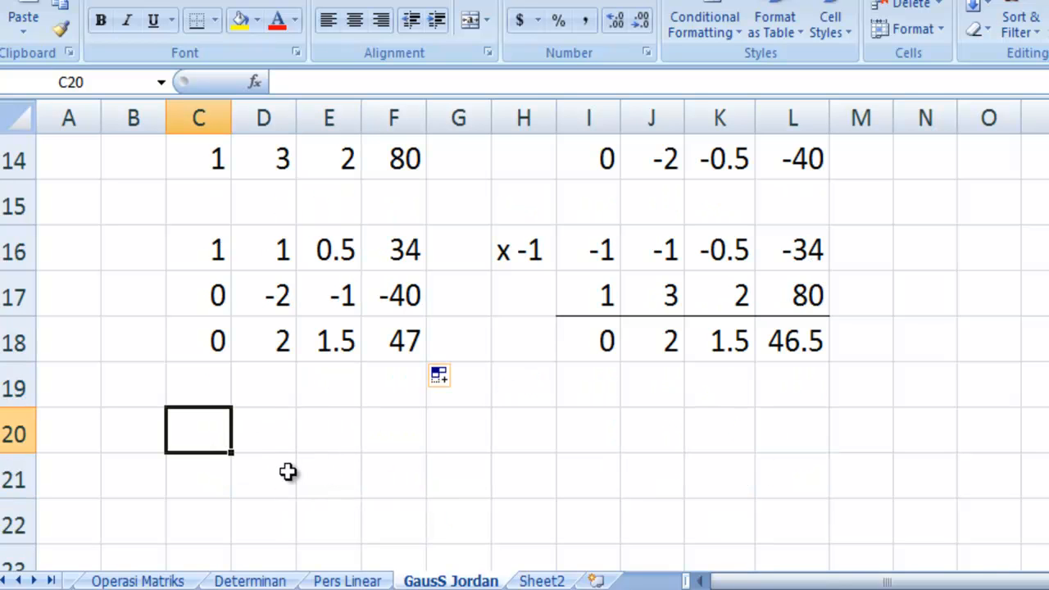
type("=")
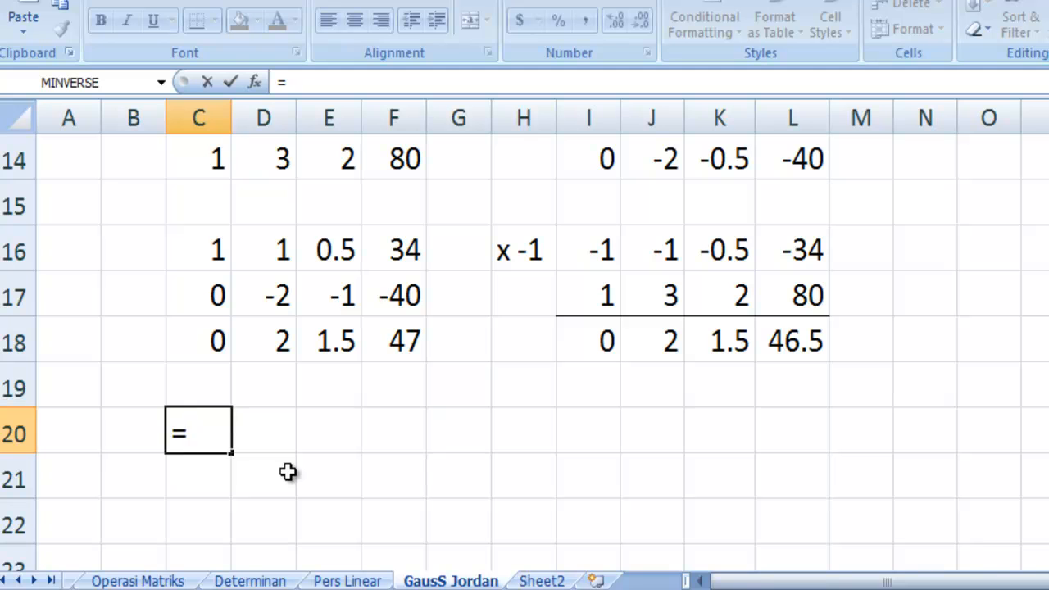
key("Up")
key("Up")
key("Up")
key("Up")
key("Return")
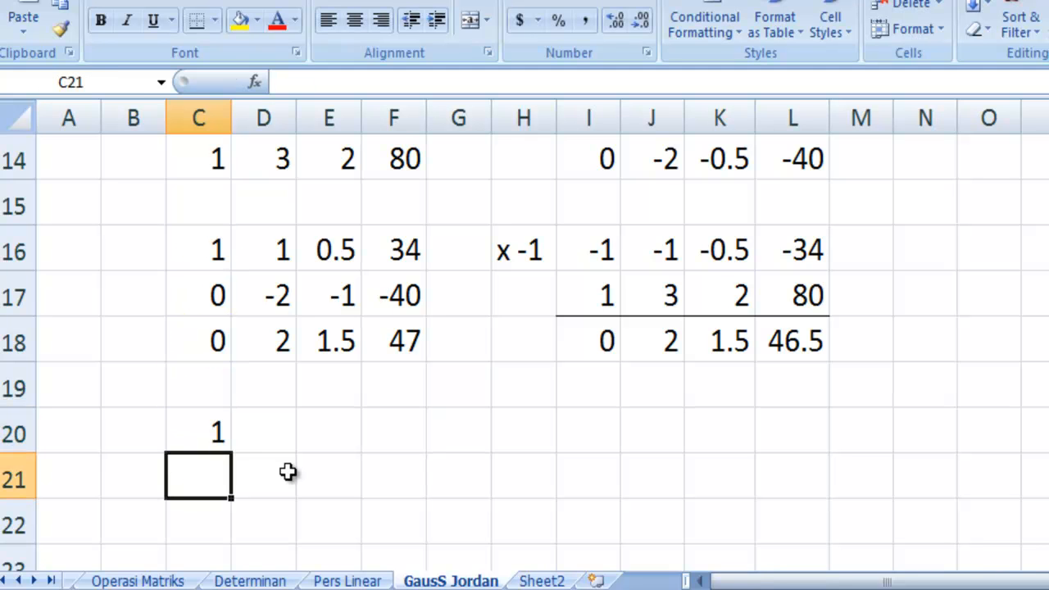
left_click(225, 427)
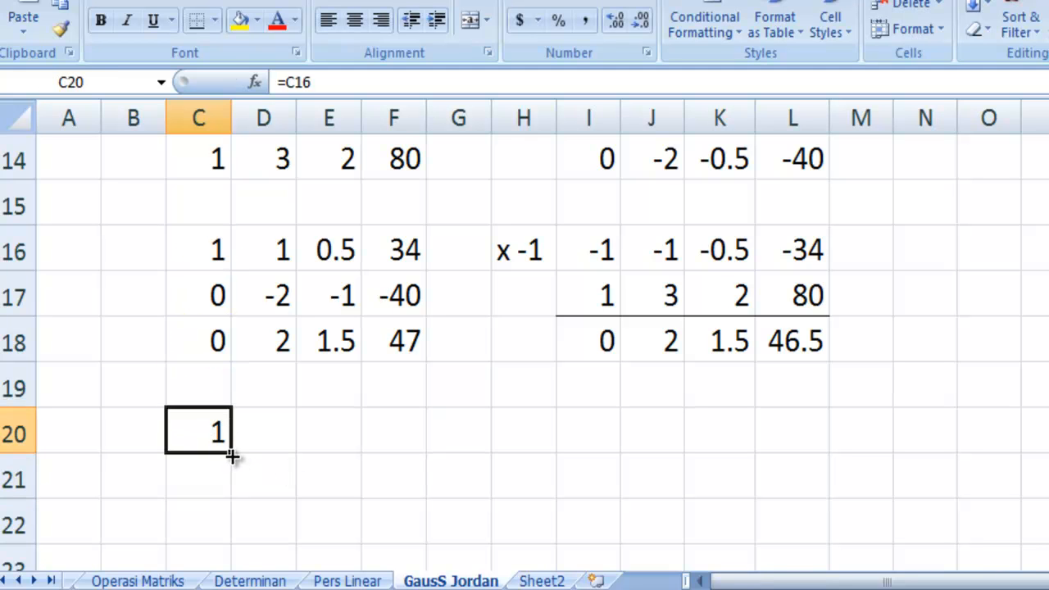
left_click_drag(232, 456, 428, 492)
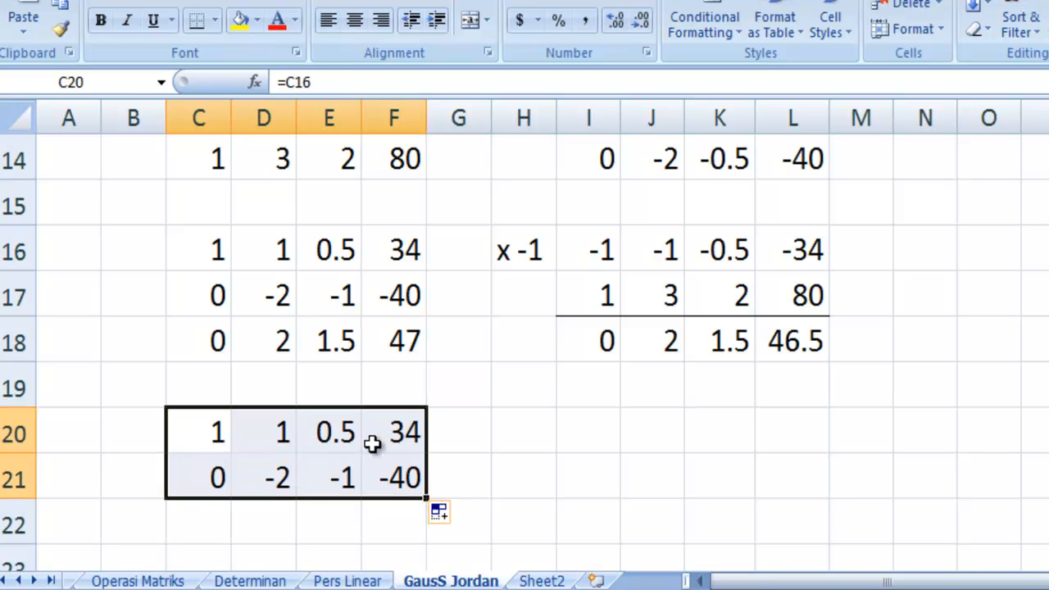
left_click(212, 530)
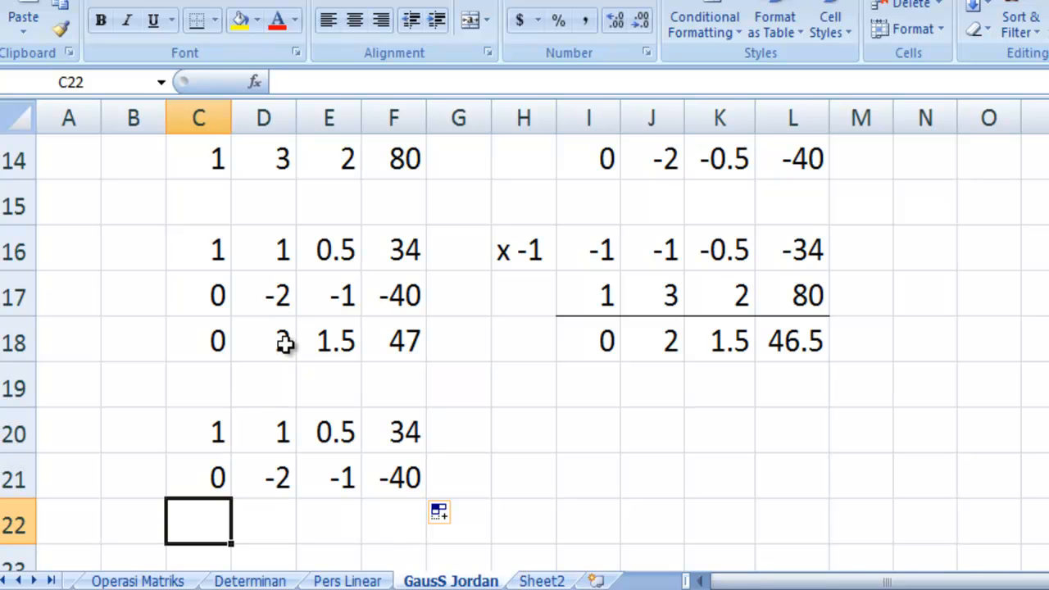
Label the row operation beside the second row with the multiplier "x 1" in H21
left_click(507, 480)
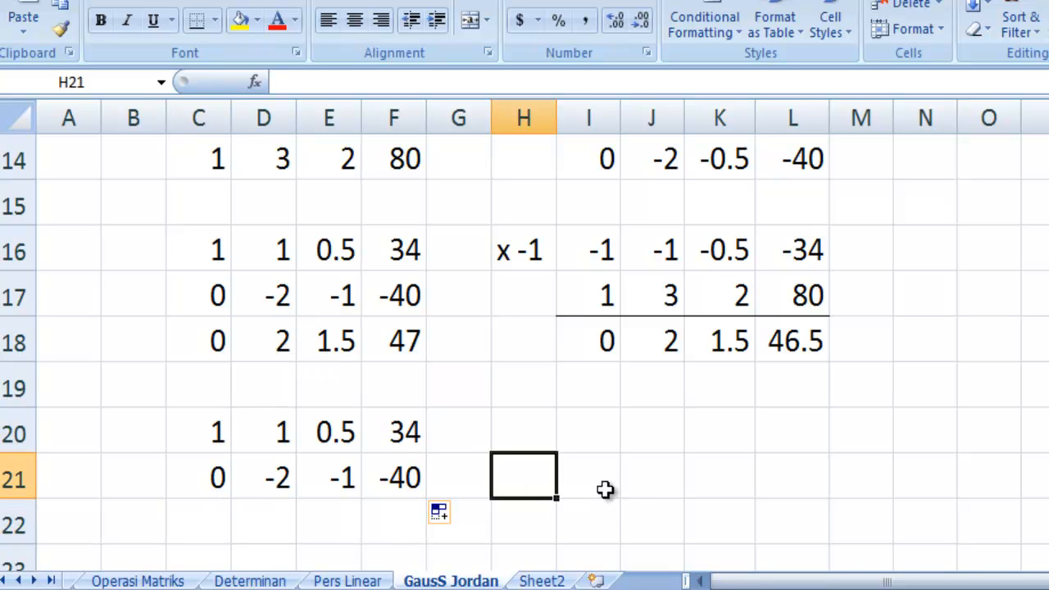
type("x 1")
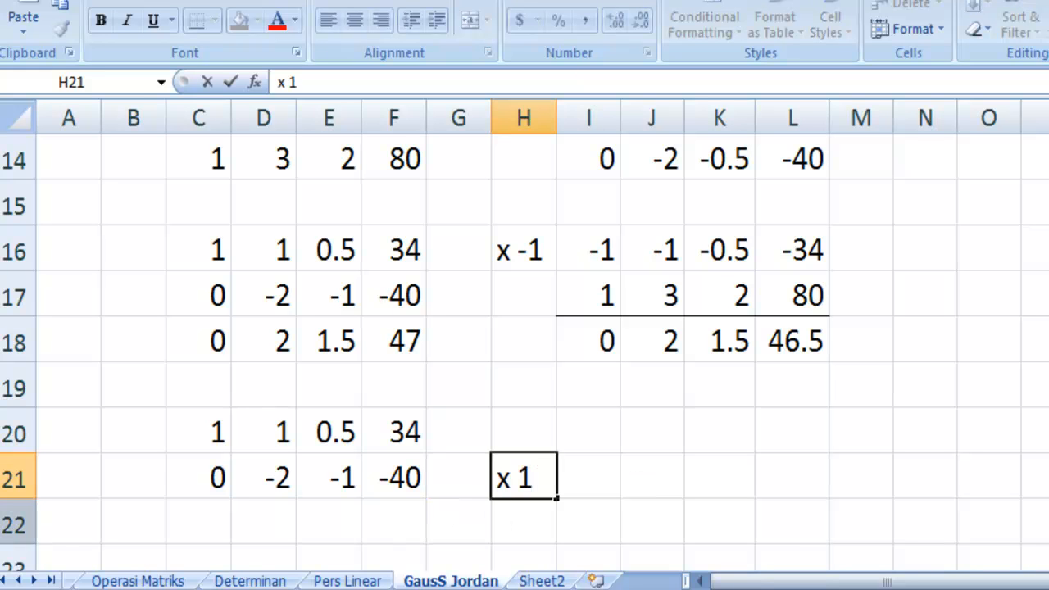
key("Tab")
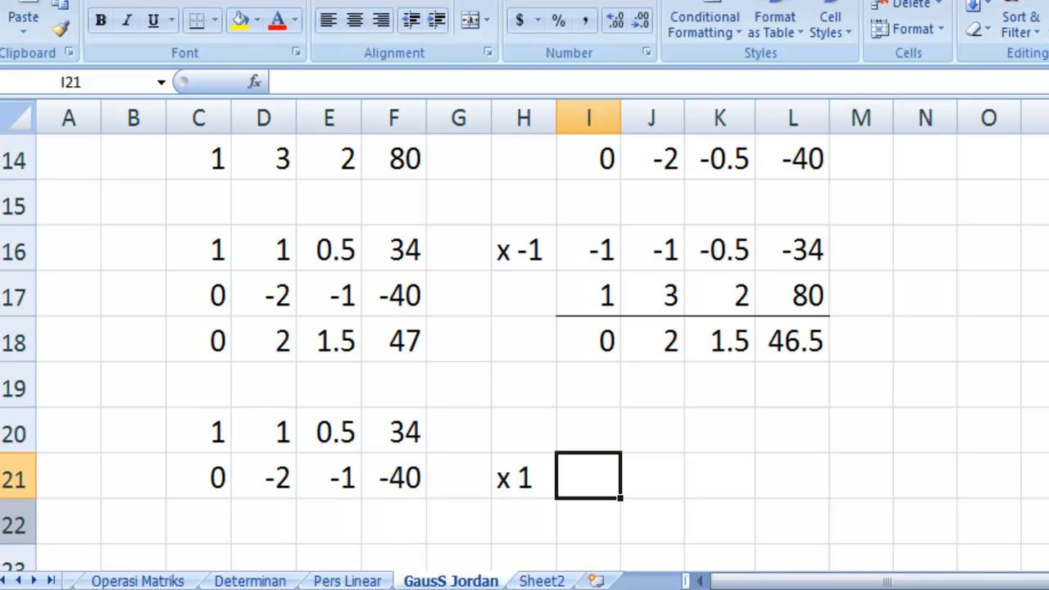
Multiply the second row by 1 with the formula =C21*1 in I21, filled across to L21
type("=")
key("Left")
key("Left")
key("Left")
key("Left")
key("Left")
key("Left")
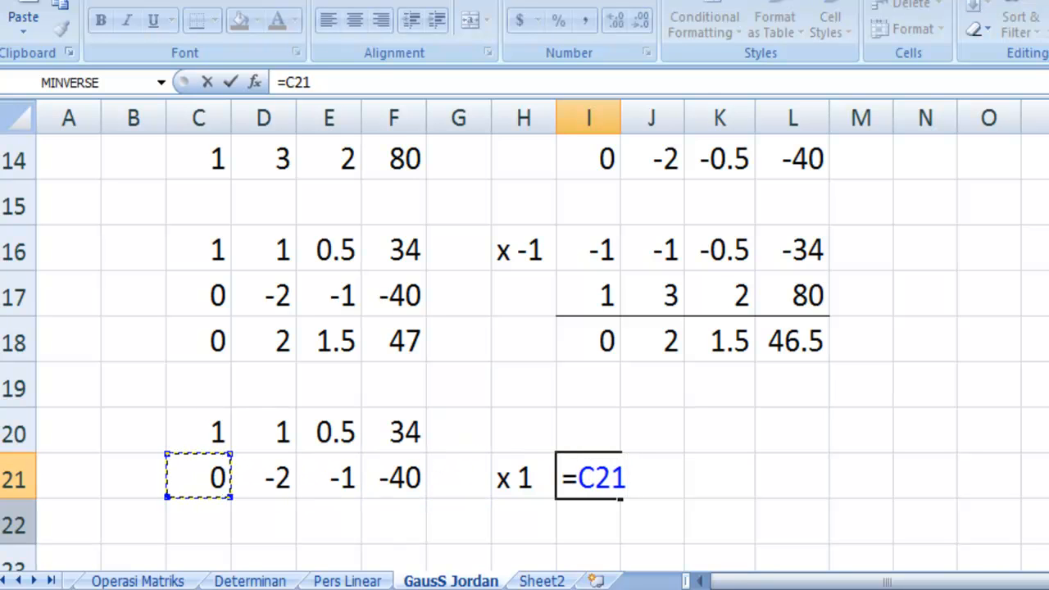
type("*1")
key("Return")
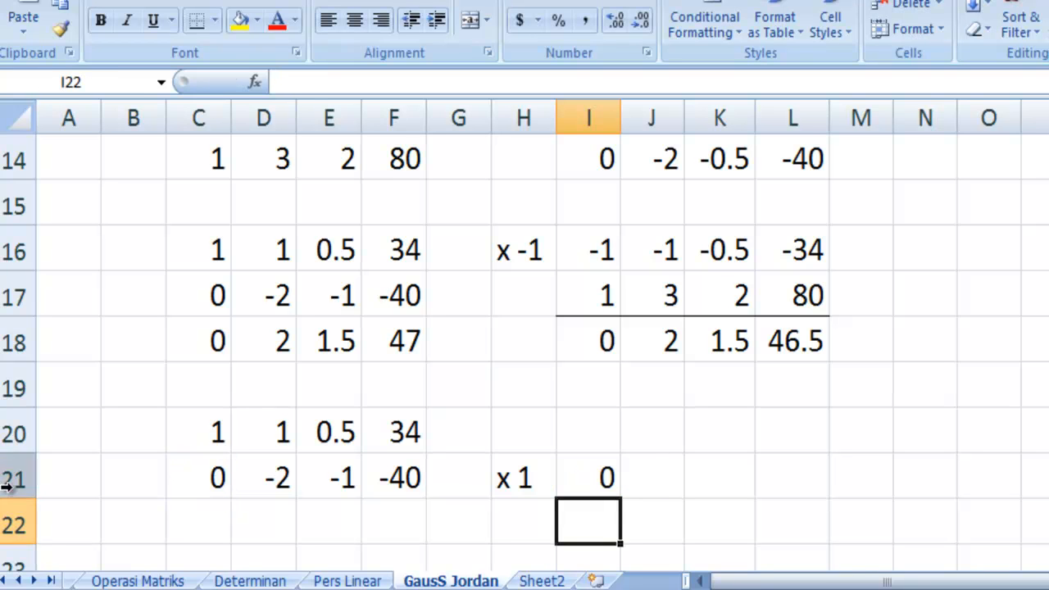
left_click(588, 481)
left_click_drag(626, 498, 820, 499)
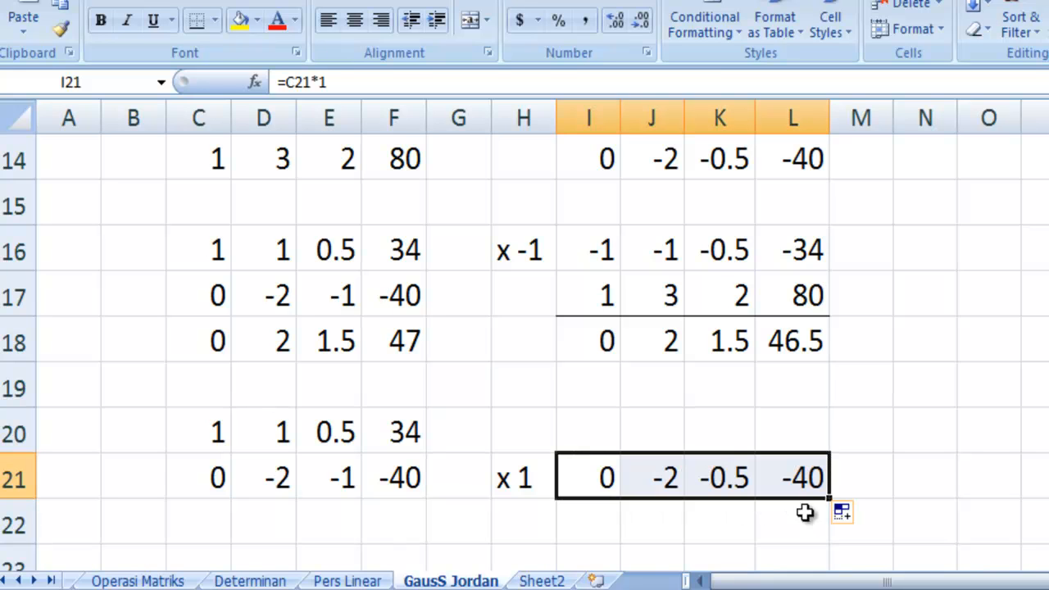
left_click(709, 526)
Reference the third row's leading entry in I22, beneath the multiplied second row, with the formula =C18
left_click(609, 512)
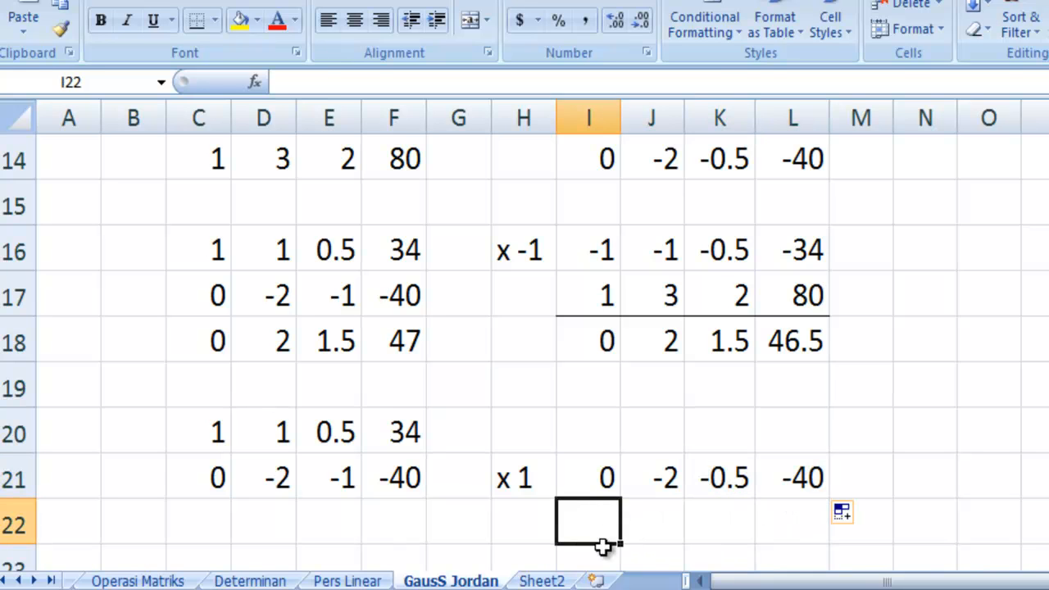
type("=")
left_click(219, 342)
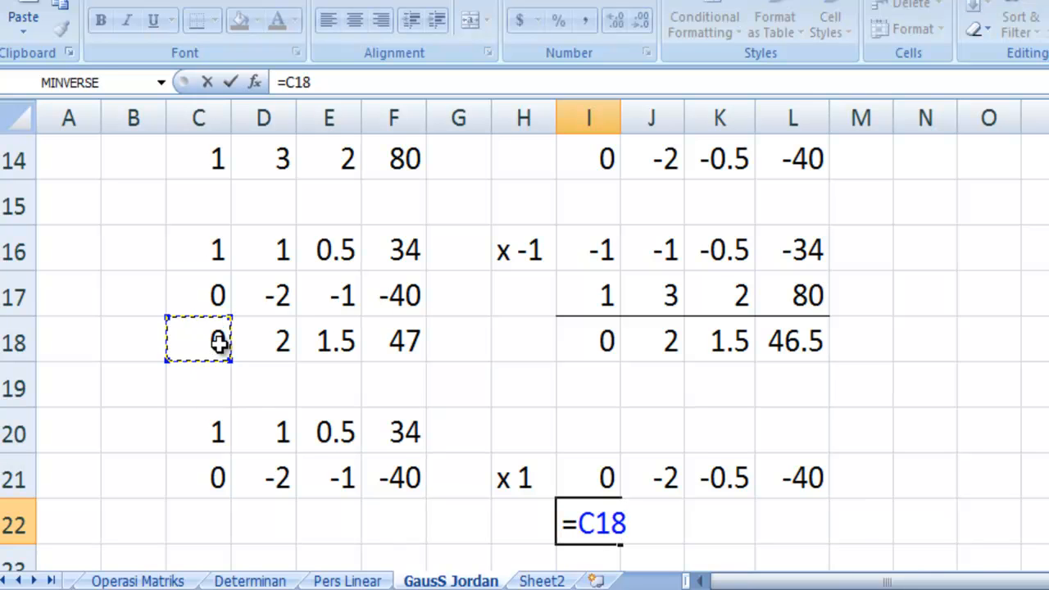
key("Return")
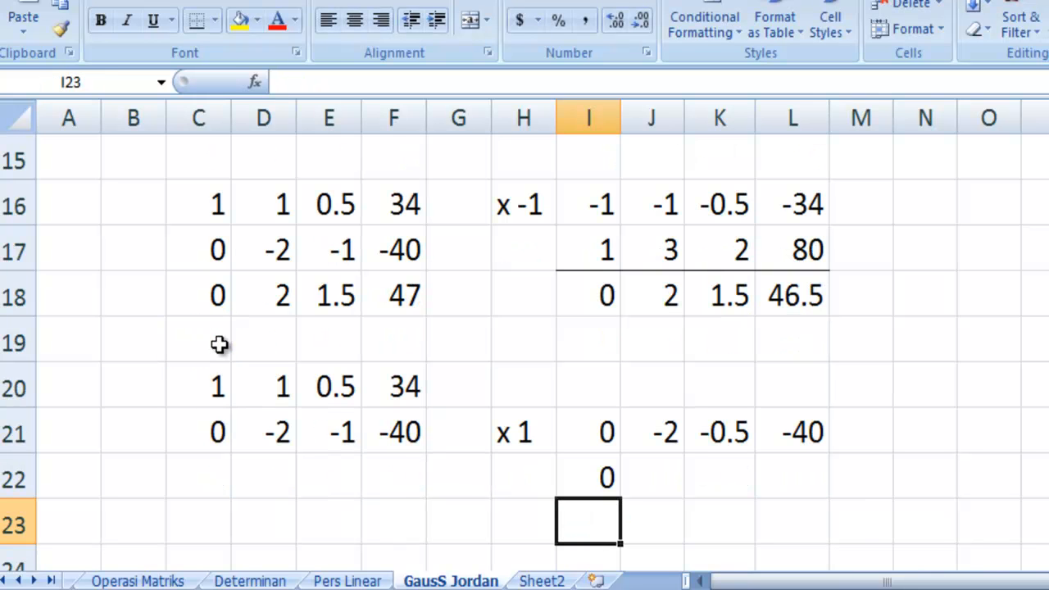
Fill the third-row reference from I22 across to L22 and add a bottom border beneath the cells
left_click(604, 479)
left_click(621, 502)
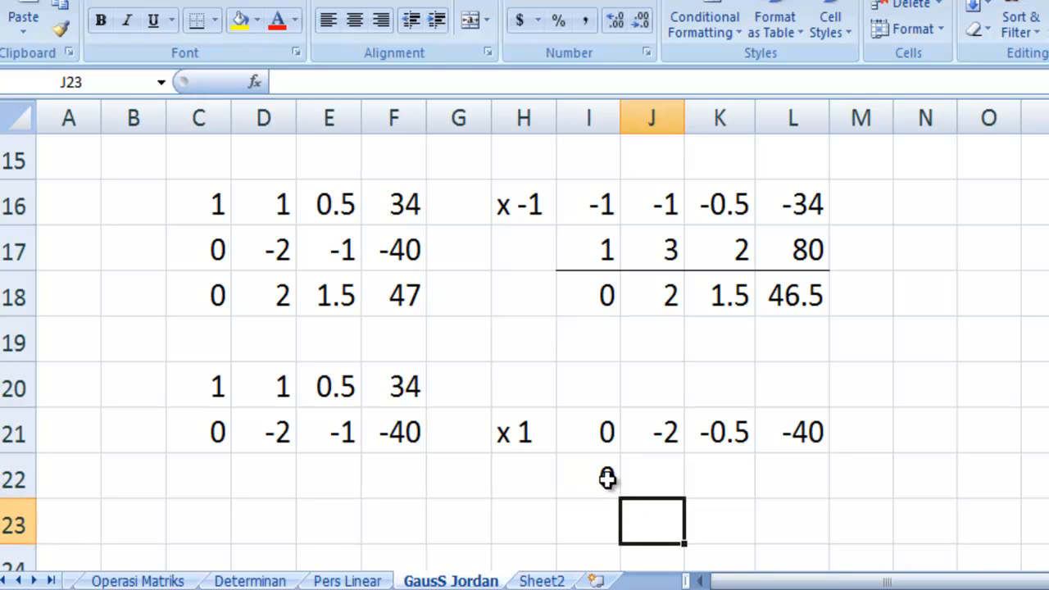
left_click(607, 482)
left_click_drag(621, 498, 824, 492)
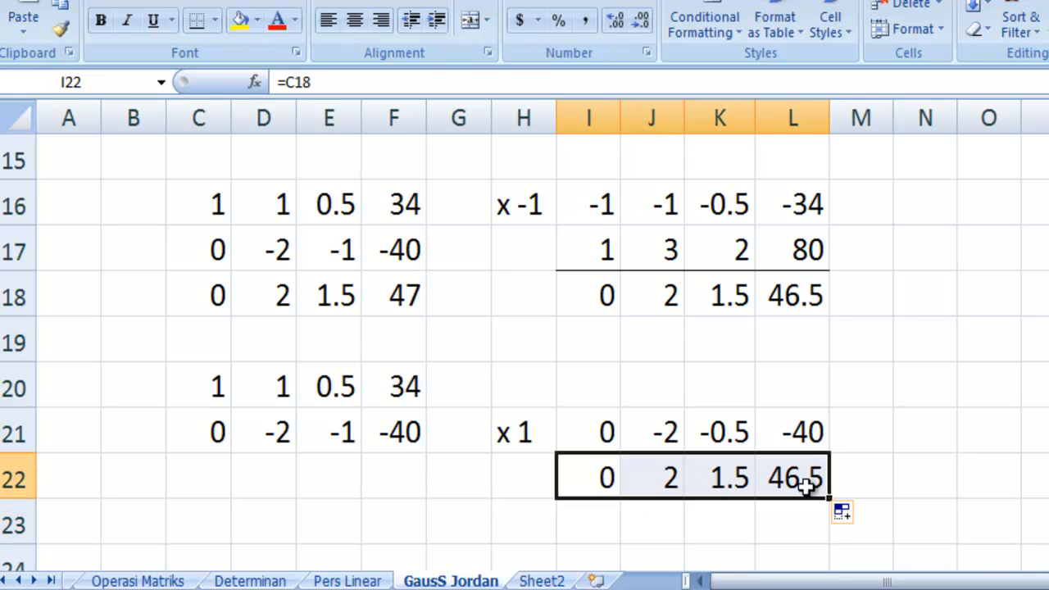
left_click(203, 21)
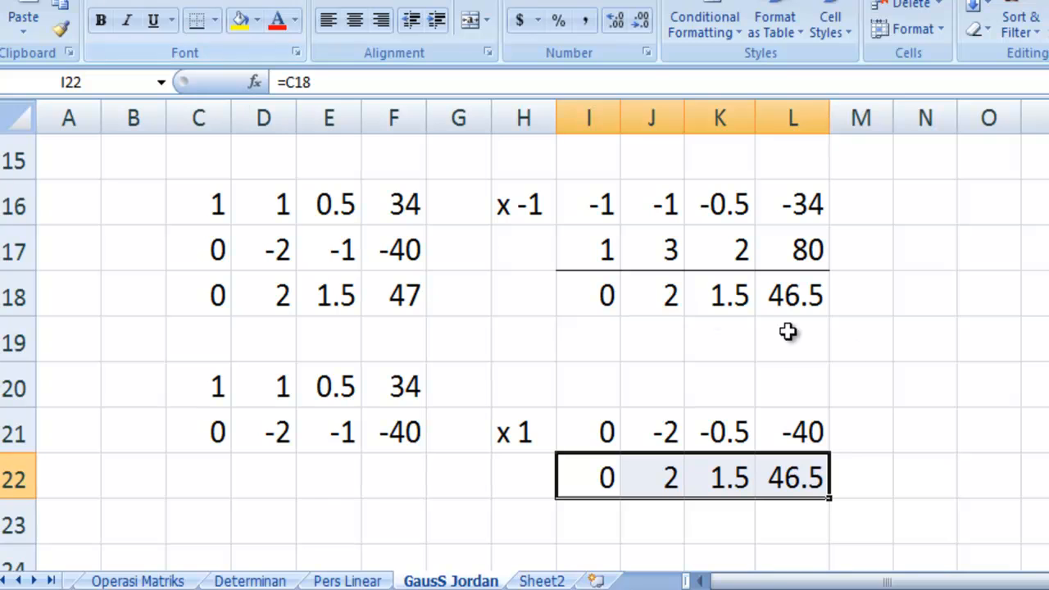
left_click(869, 382)
Add the multiplied second row and the third row with the formula =I21+I22 in I23, filled across to L23
scroll(916, 450, "down", 1)
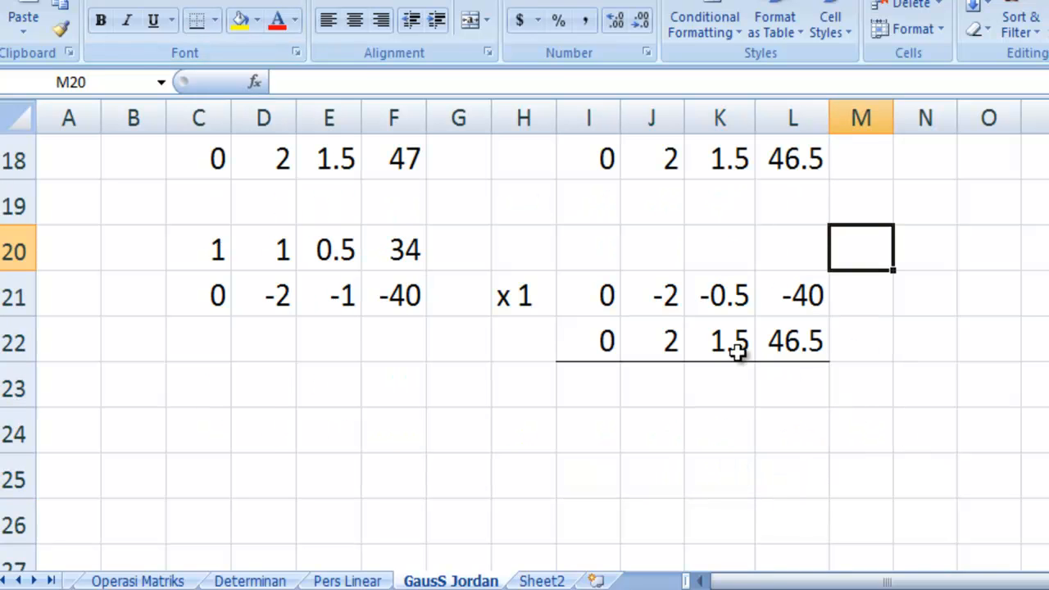
left_click(602, 384)
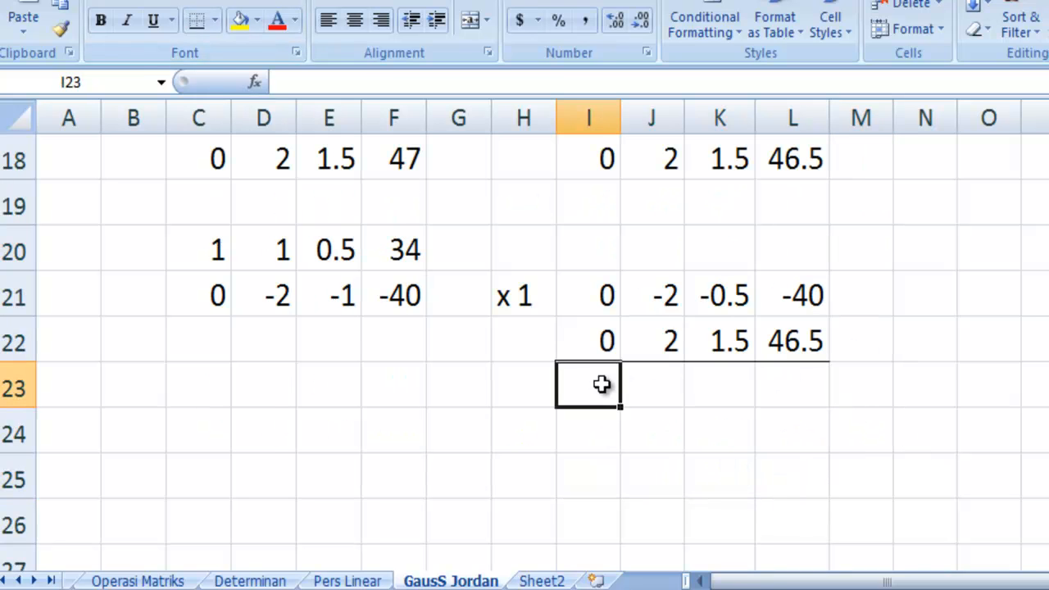
type("=")
key("Up")
key("Up")
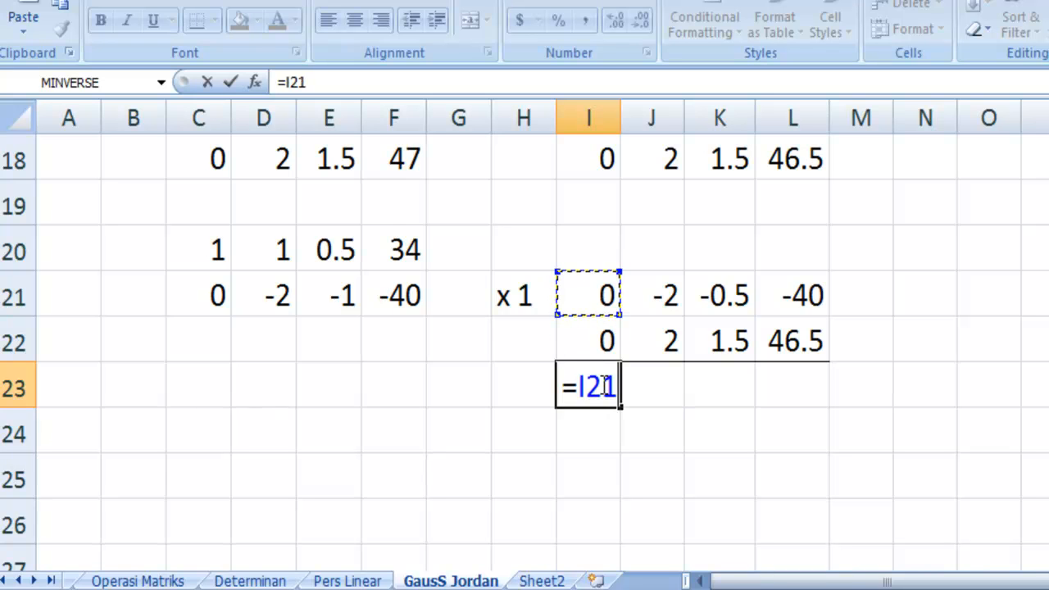
type("+")
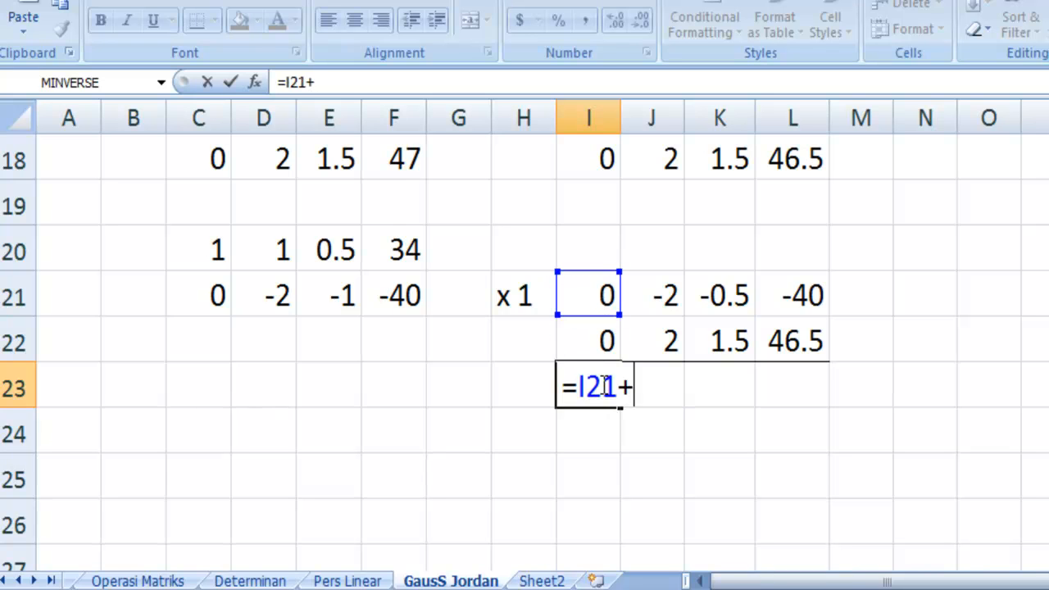
key("Up")
key("Return")
left_click(605, 387)
left_click_drag(622, 409, 810, 417)
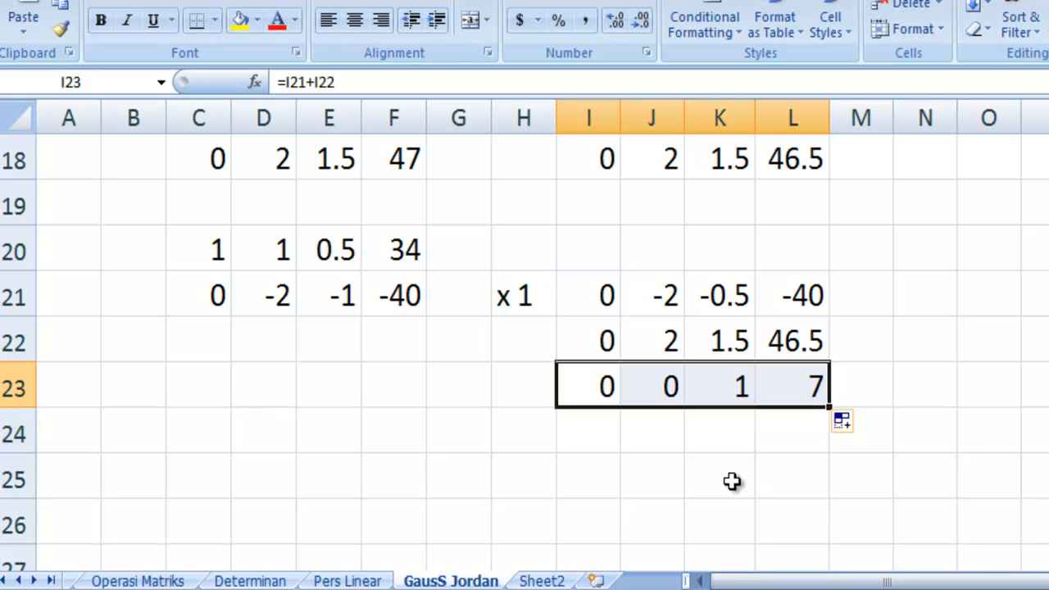
left_click(733, 479)
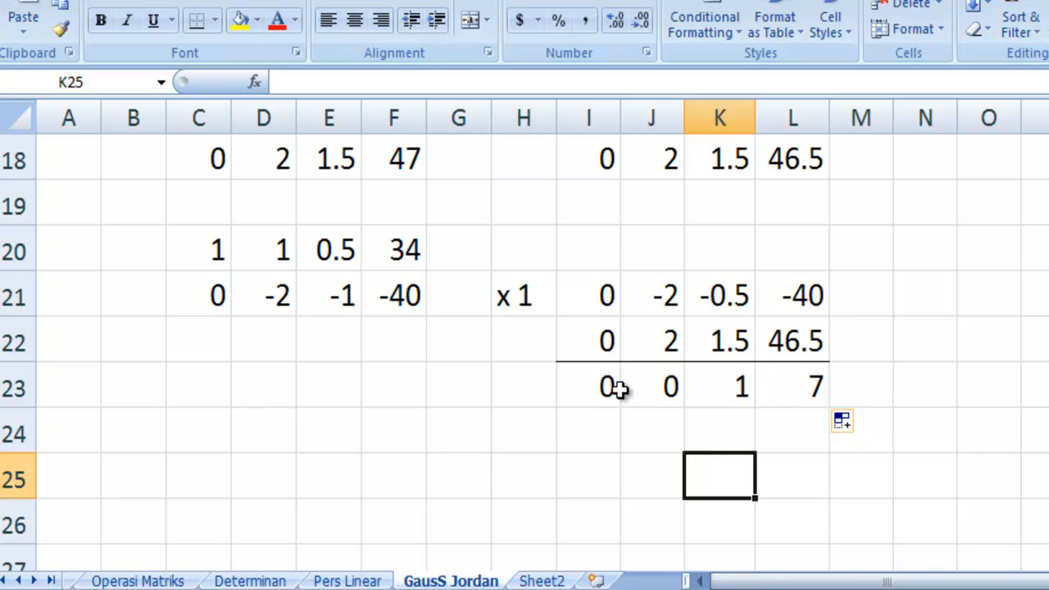
Bring the summed row into the matrix as its third row with =I23 in C22, filled across to F22
left_click(216, 343)
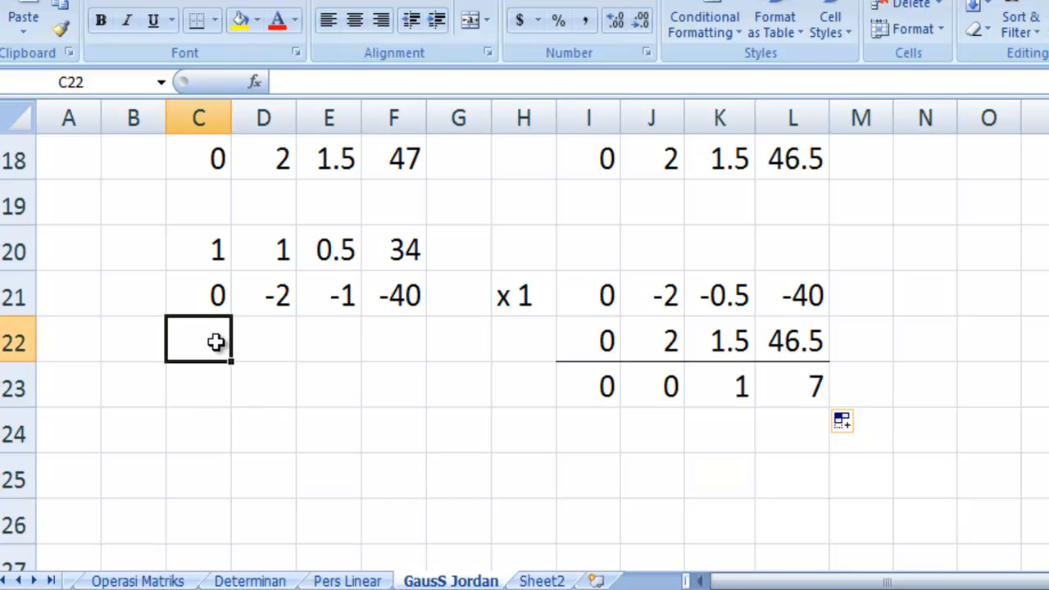
type("=")
key("Right")
key("Right")
key("Right")
key("Right")
key("Right")
key("Right")
key("Down")
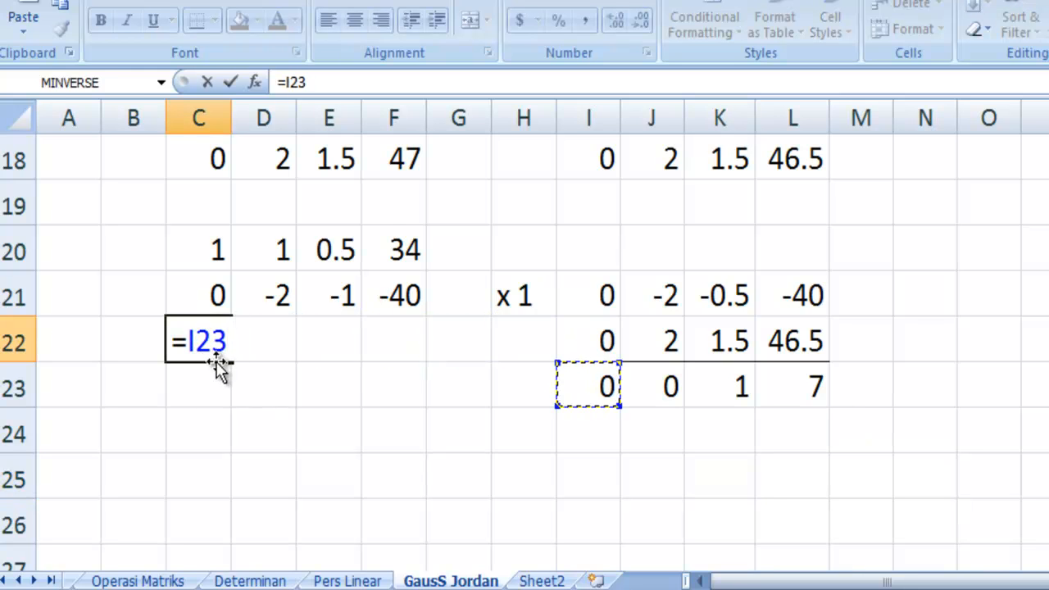
key("Return")
left_click(219, 332)
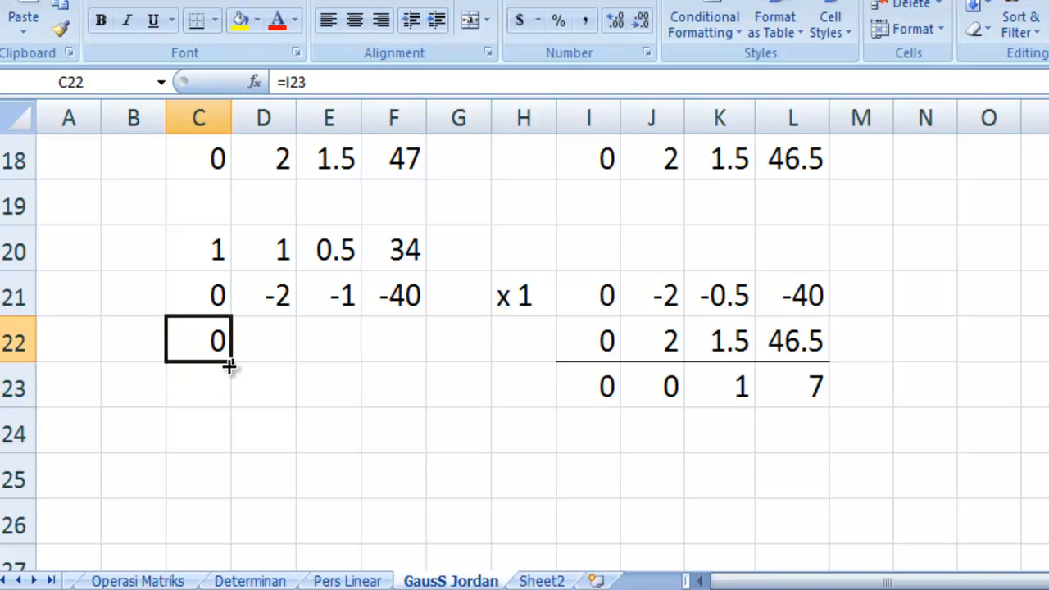
left_click_drag(231, 363, 426, 368)
left_click(359, 449)
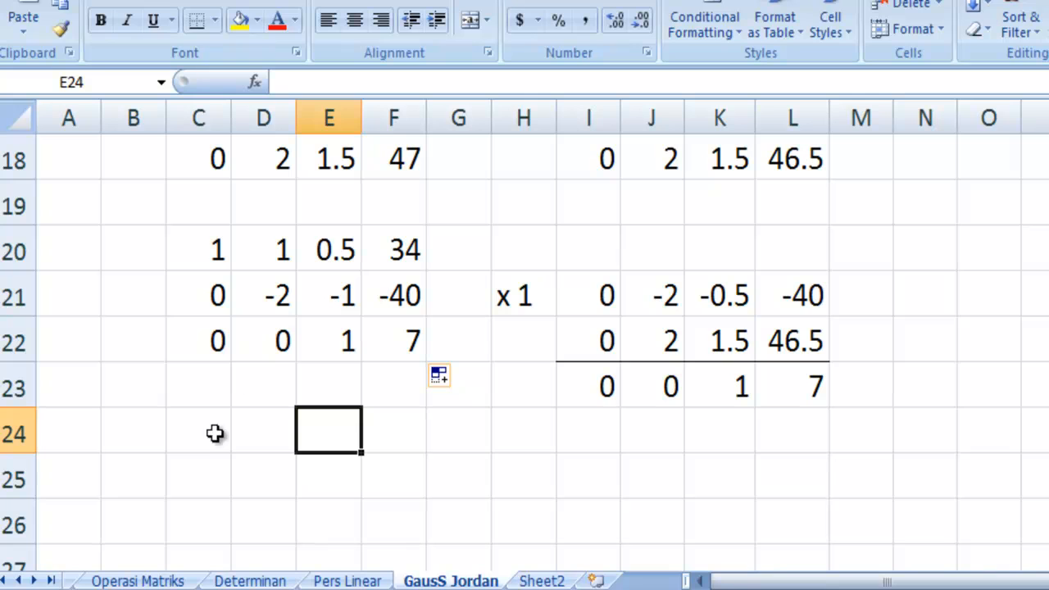
Start the next matrix by repeating the first row with =C20 in C24, filled across to F24
left_click(190, 441)
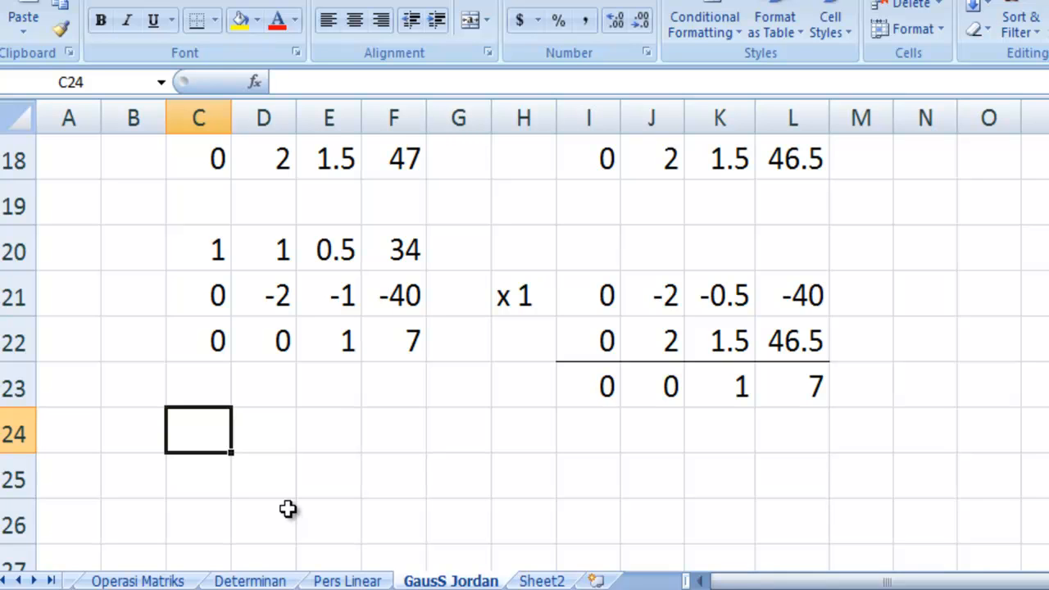
type("=")
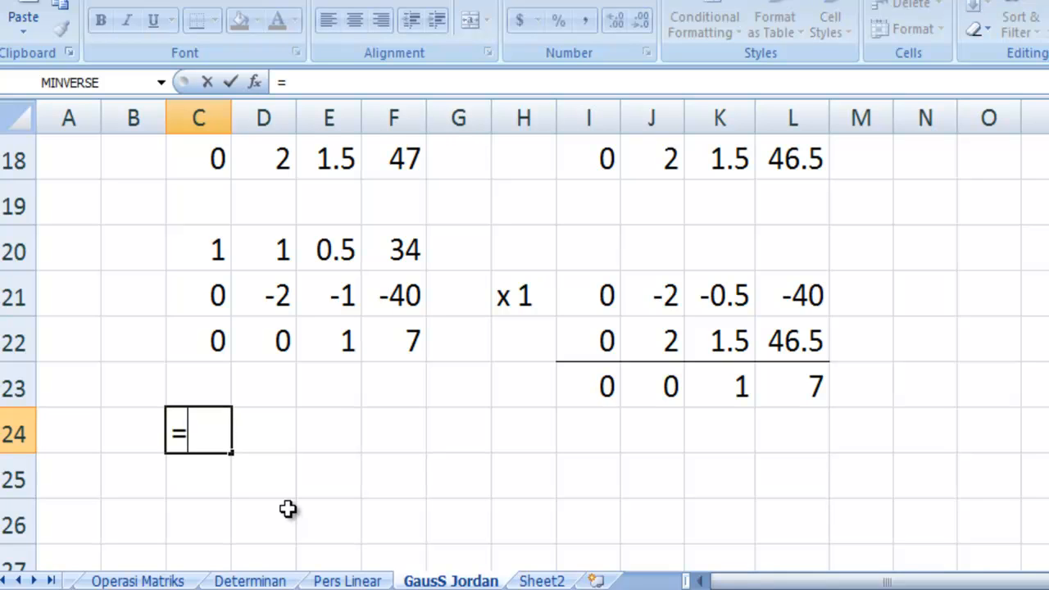
key("Up")
key("Up")
key("Up")
key("Up")
key("Return")
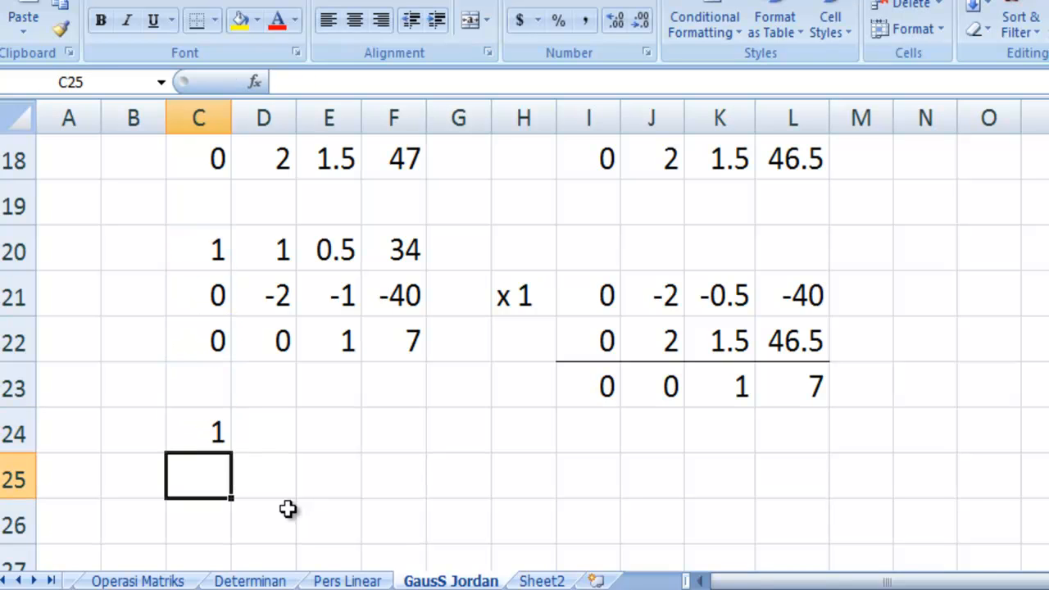
left_click(217, 431)
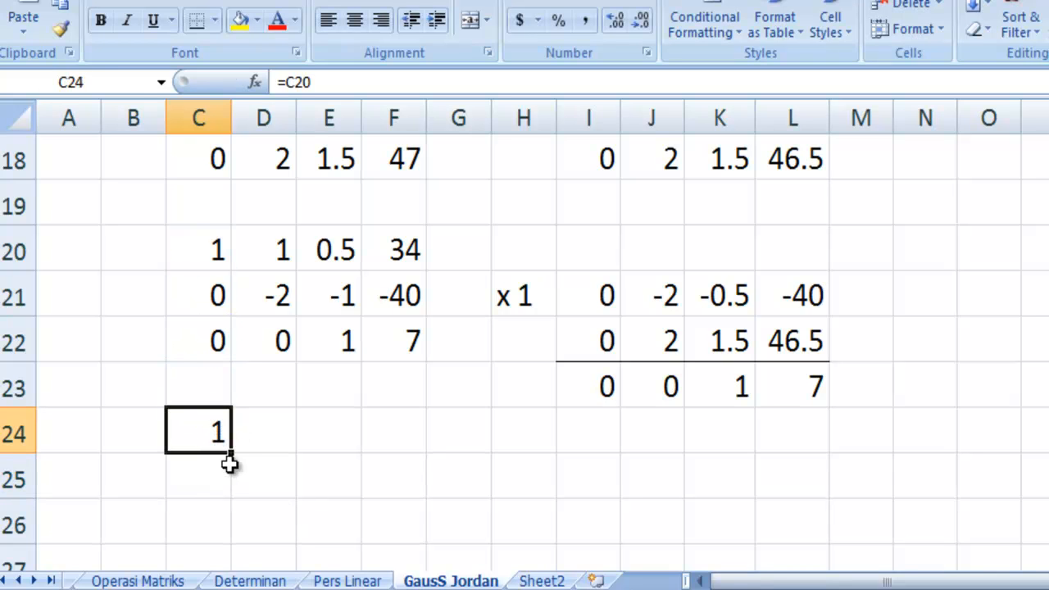
left_click_drag(232, 453, 414, 439)
Repeat the third row in the new matrix with =C22 in C26, filled across to F26, leaving row 25 empty
left_click(219, 527)
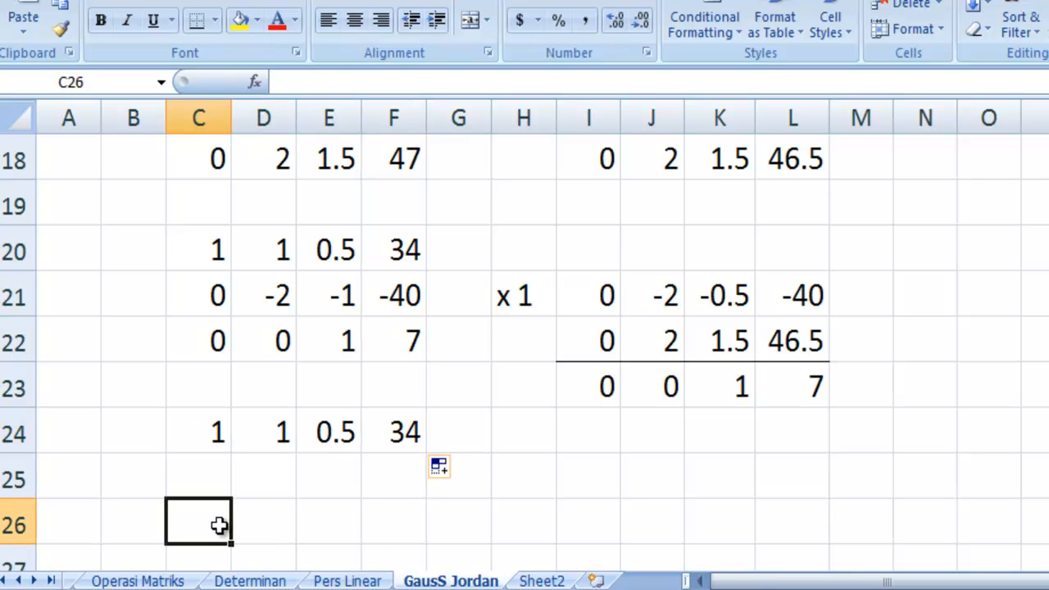
type("=")
key("Up")
key("Up")
key("Up")
key("Up")
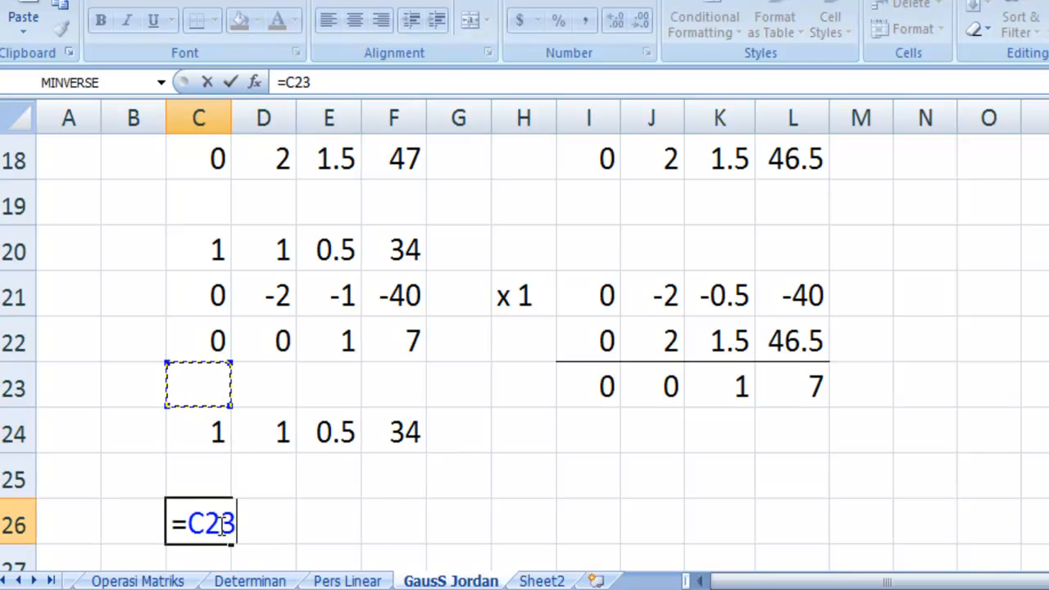
key("Return")
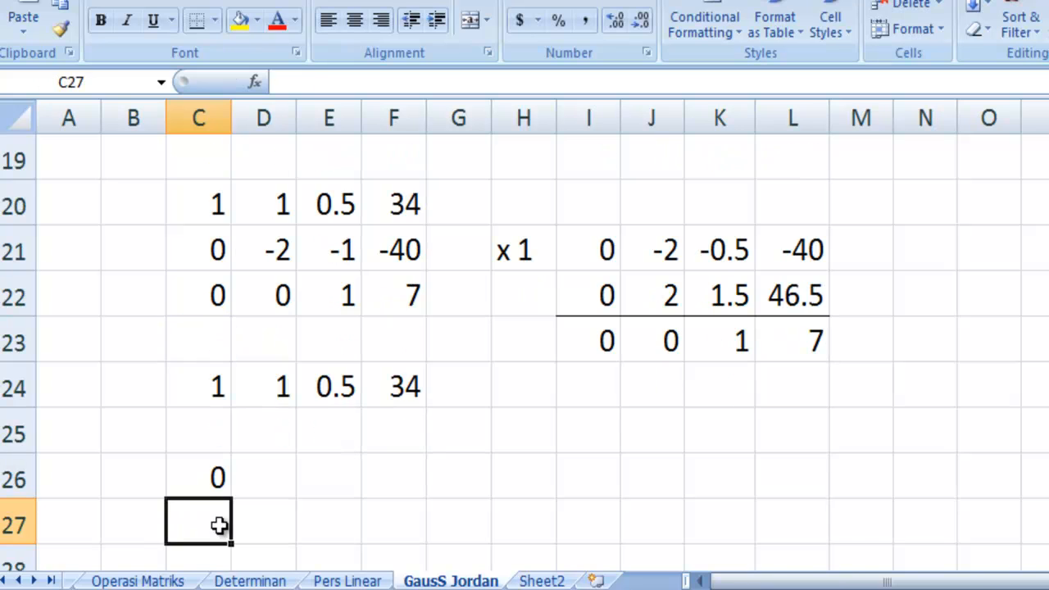
left_click(218, 461)
left_click_drag(232, 503, 423, 492)
left_click(340, 530)
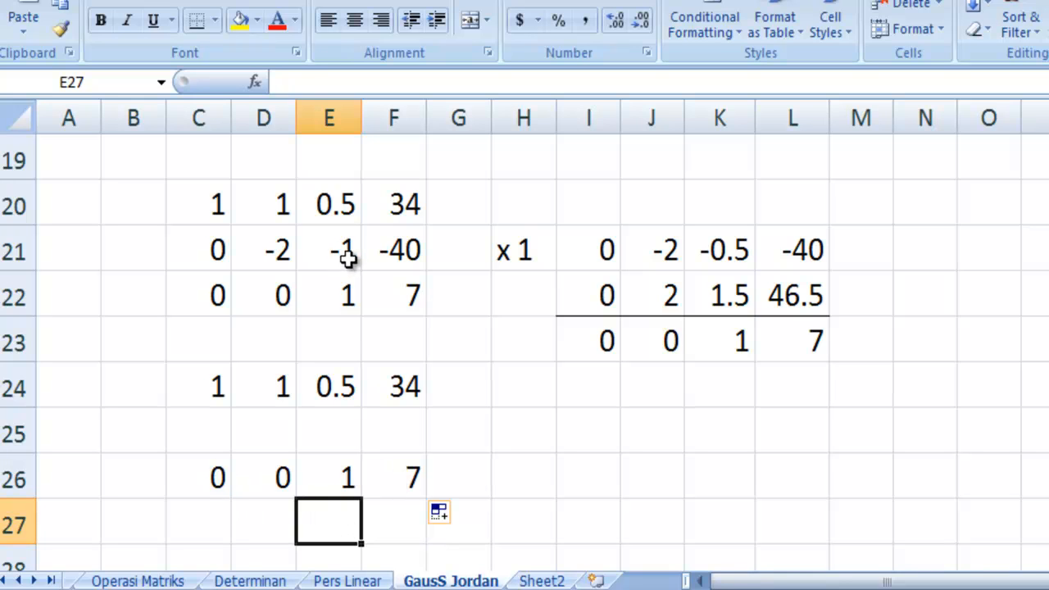
Label the row operation beside the new matrix's third row with the multiplier "x 1" in H26
left_click(510, 475)
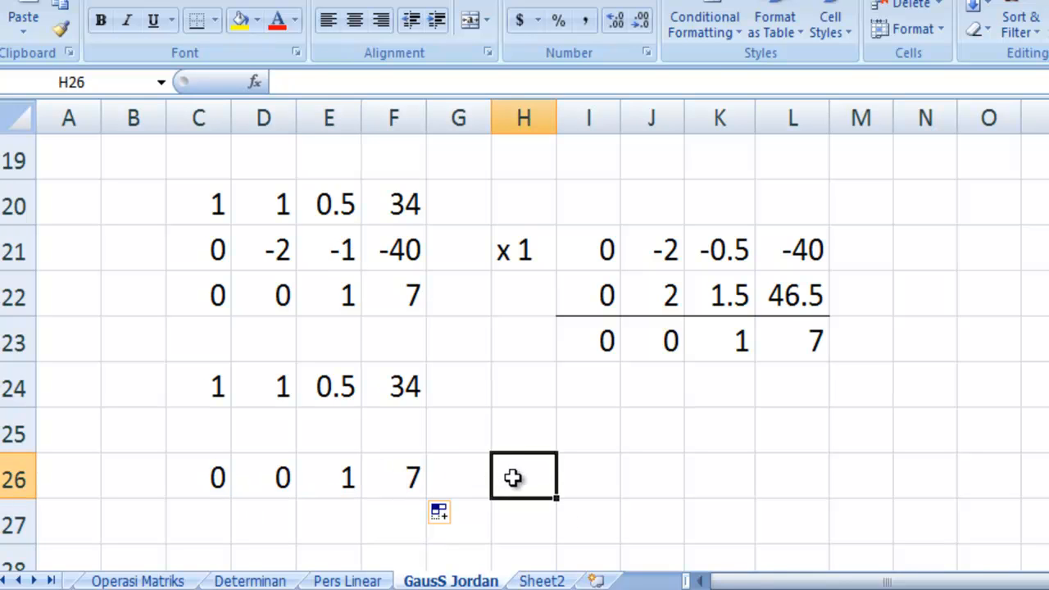
type("x 1")
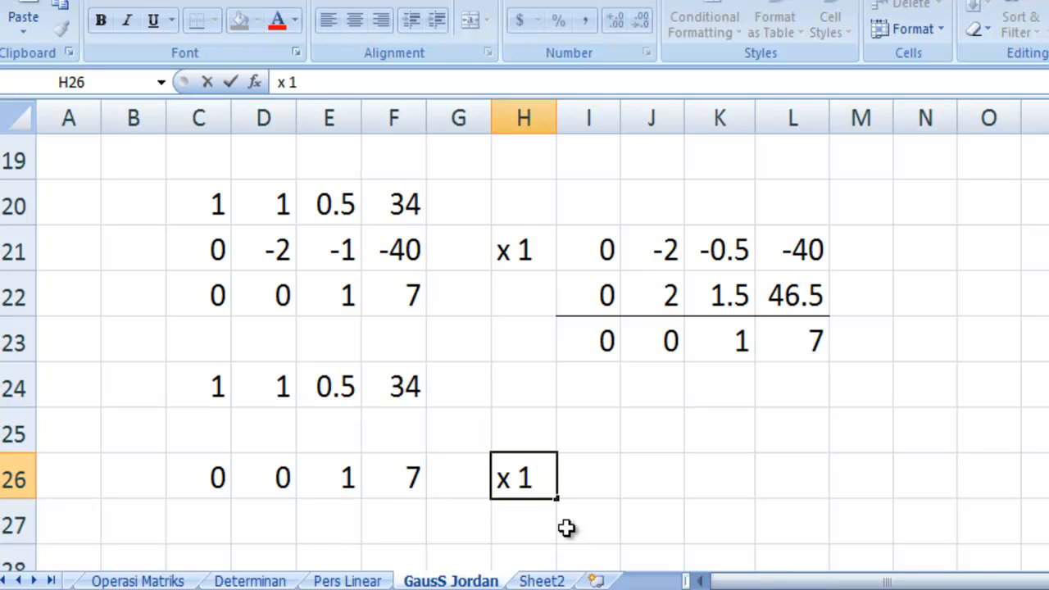
key("Tab")
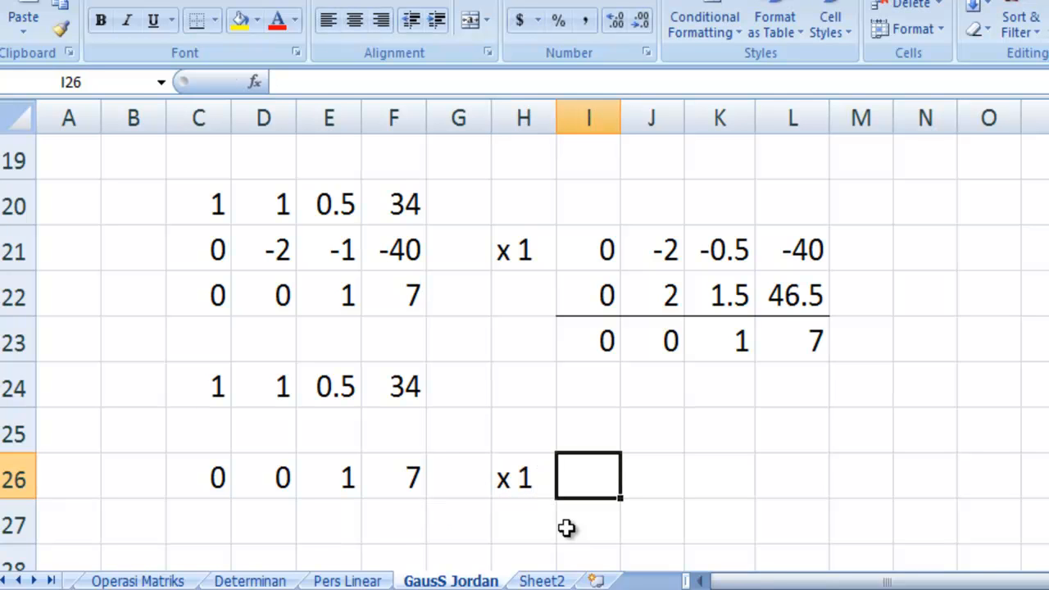
Reference the third row beside its multiplier label with =C26 in I26, filled across to L26
type("=")
key("Left")
key("Left")
key("Left")
key("Left")
key("Left")
key("Left")
key("Return")
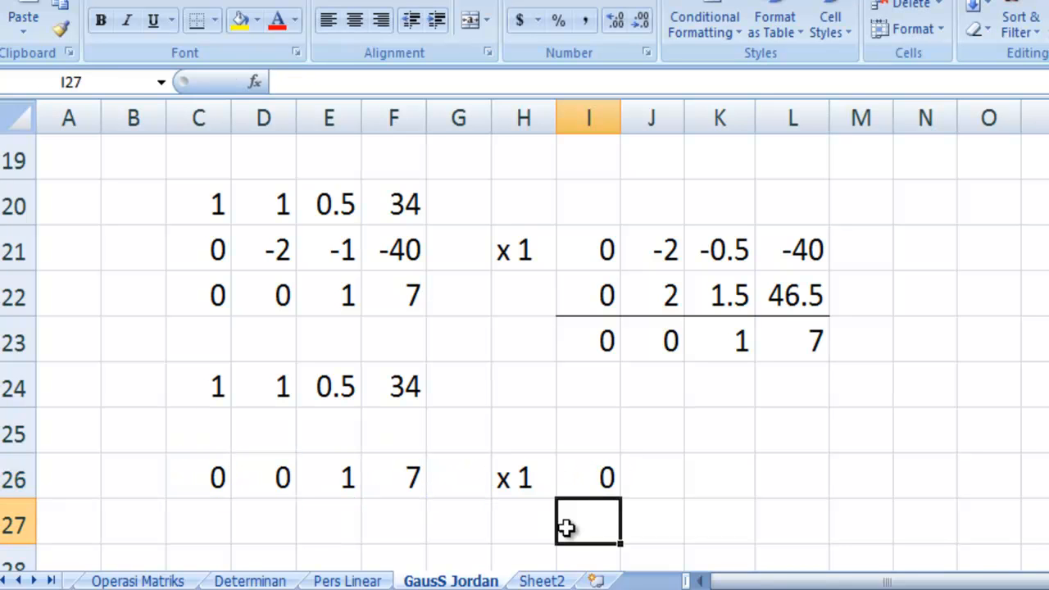
left_click(610, 475)
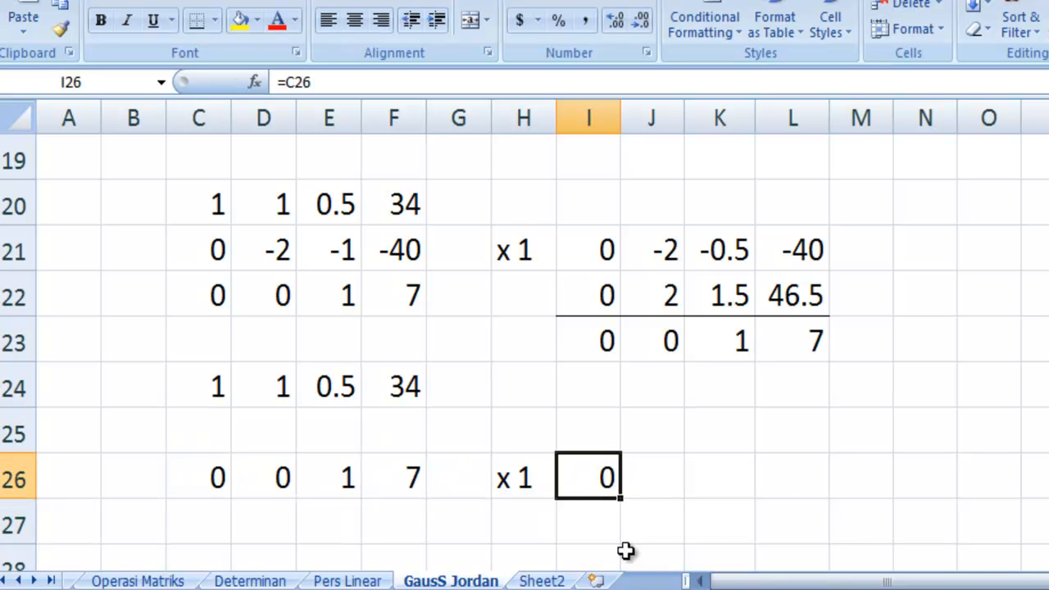
left_click_drag(620, 497, 817, 498)
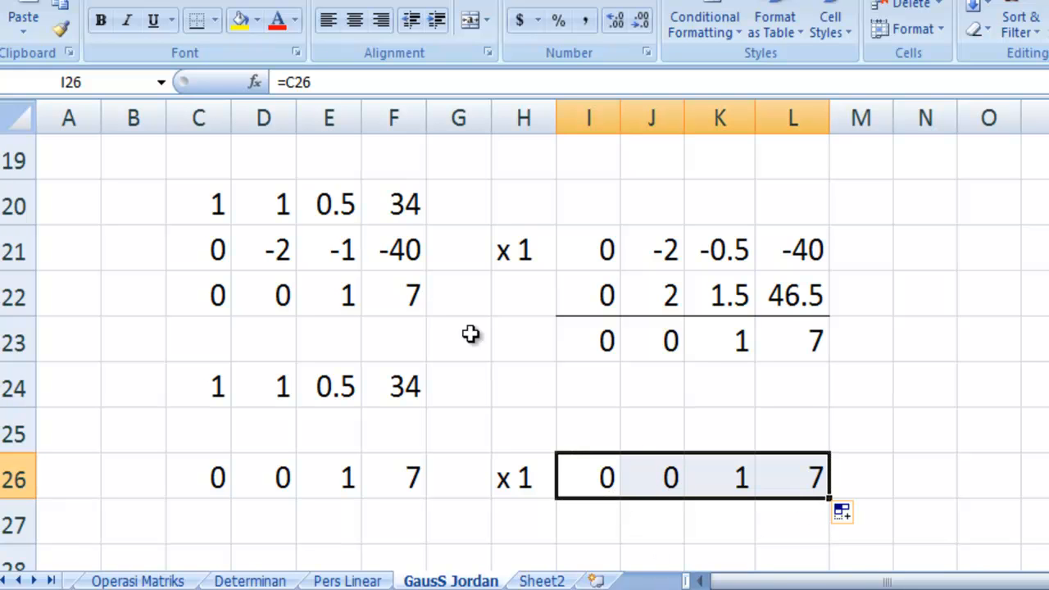
Reference the second row above it with =C21 in I25, filled across to L25, and widen column E slightly
left_click(598, 441)
type("=")
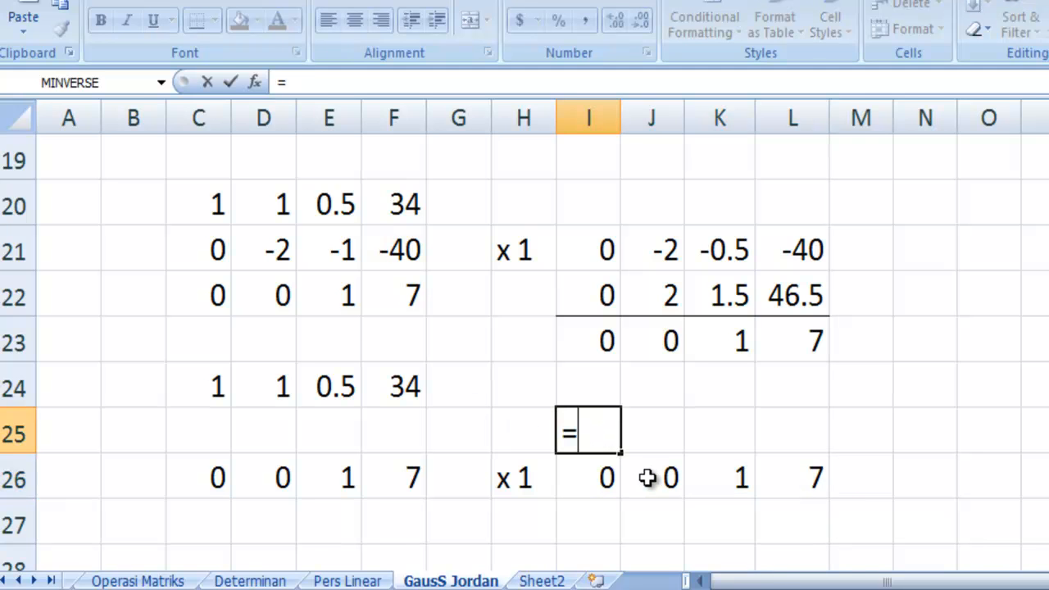
key("Left")
key("Left")
key("Left")
key("Left")
key("Left")
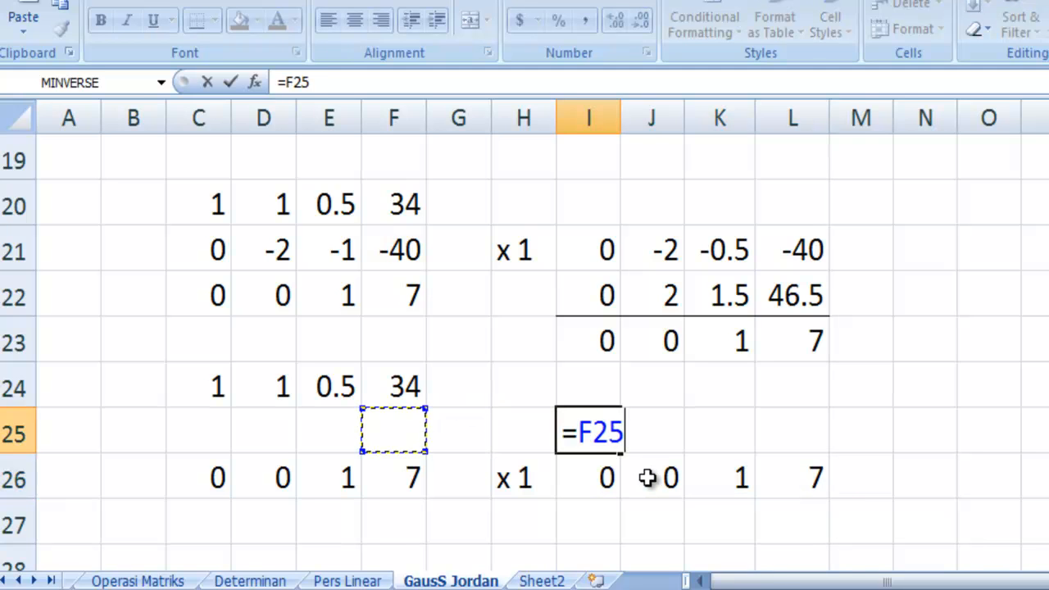
key("Up")
key("Up")
key("Up")
key("Left")
key("Up")
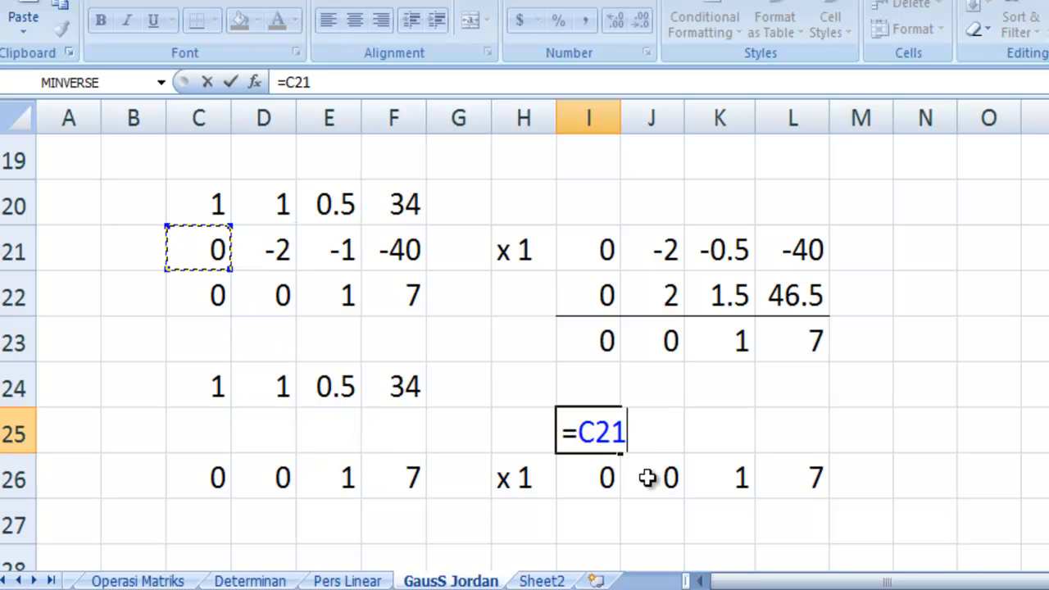
key("Return")
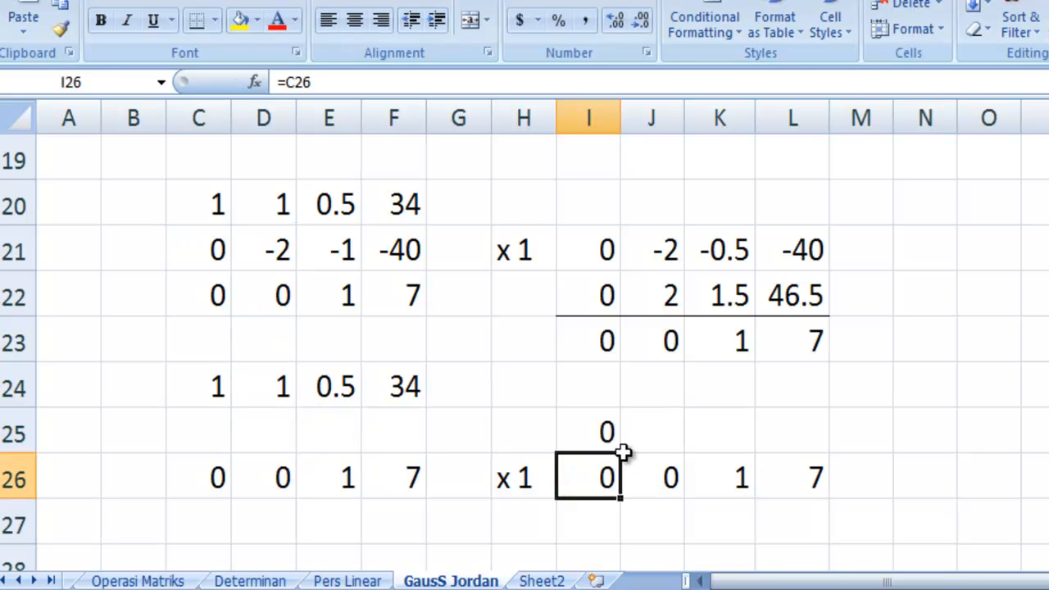
left_click(610, 432)
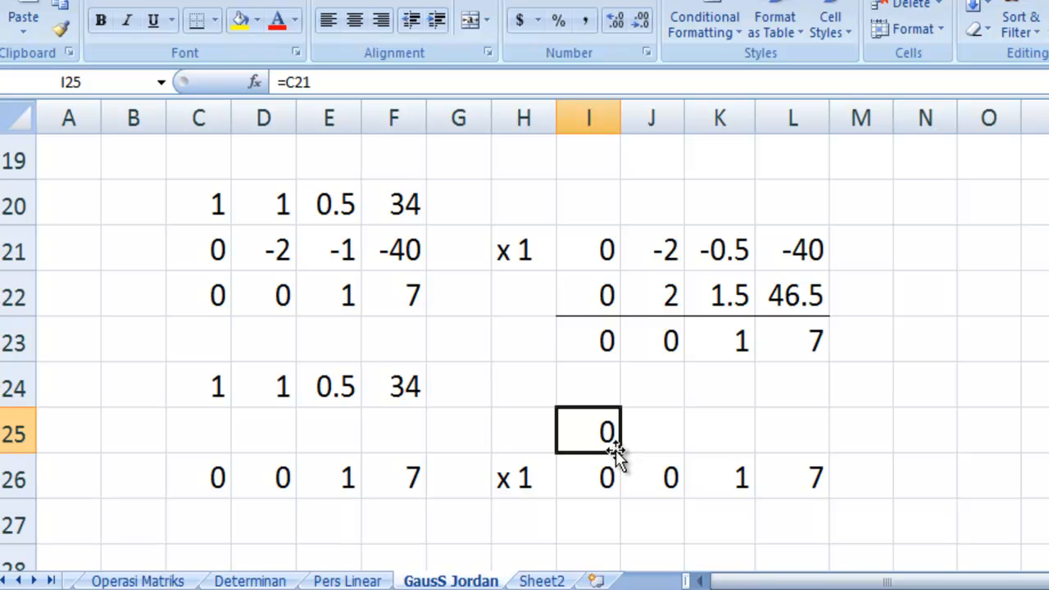
left_click_drag(622, 458, 813, 454)
left_click(924, 397)
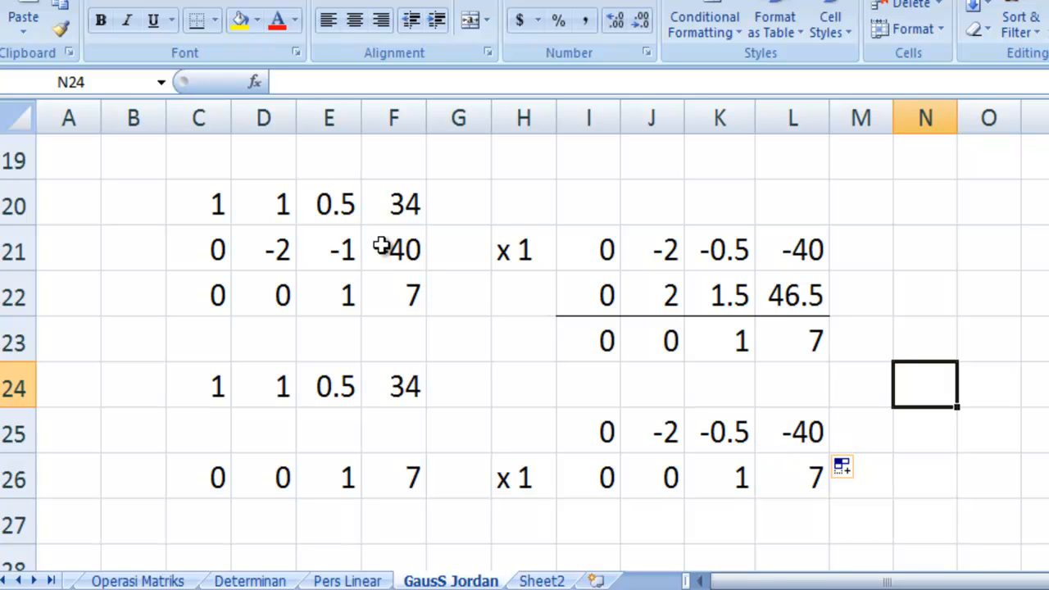
left_click_drag(362, 122, 378, 123)
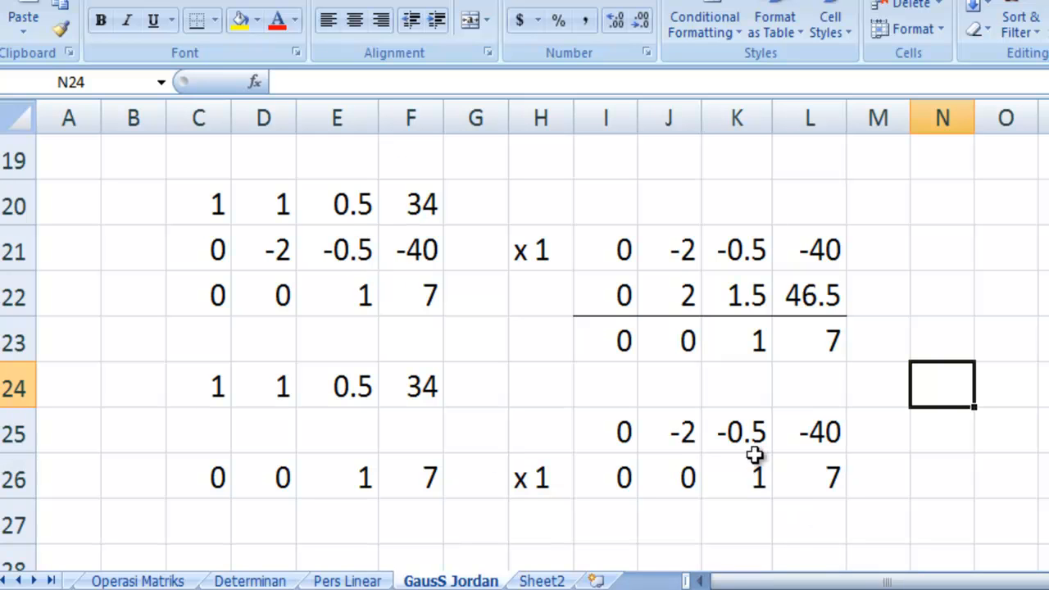
Change the third row's multiplier label in H26 to "x 0.5"
left_click(536, 484)
double_click(536, 483)
double_click(543, 479)
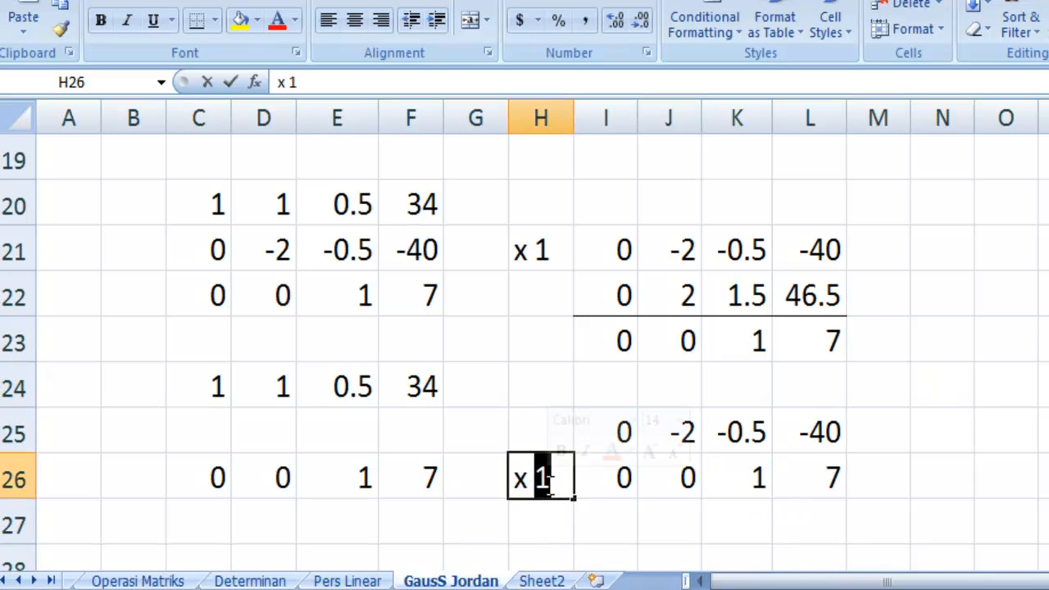
type("0.")
type("5")
key("Return")
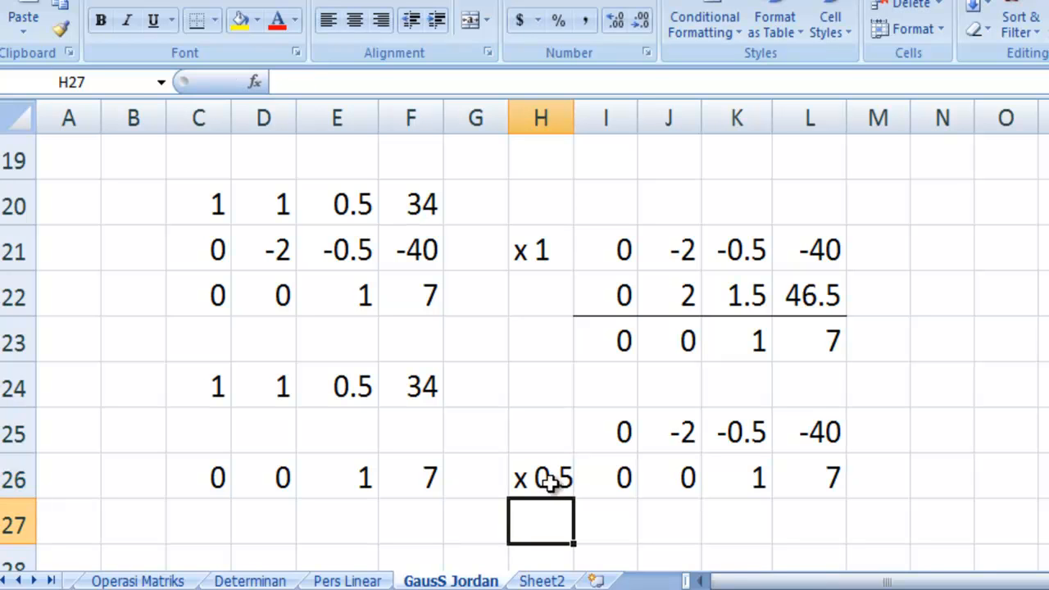
Halve the third row beside its multiplier by changing I26 to =C26/2 and filling it across to L26
left_click(617, 474)
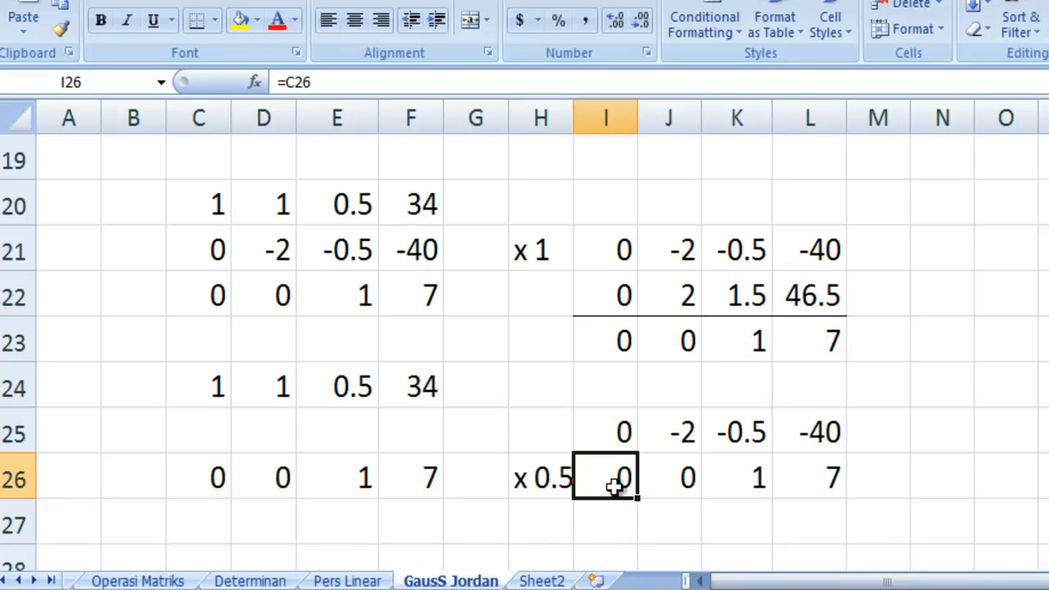
left_click(334, 86)
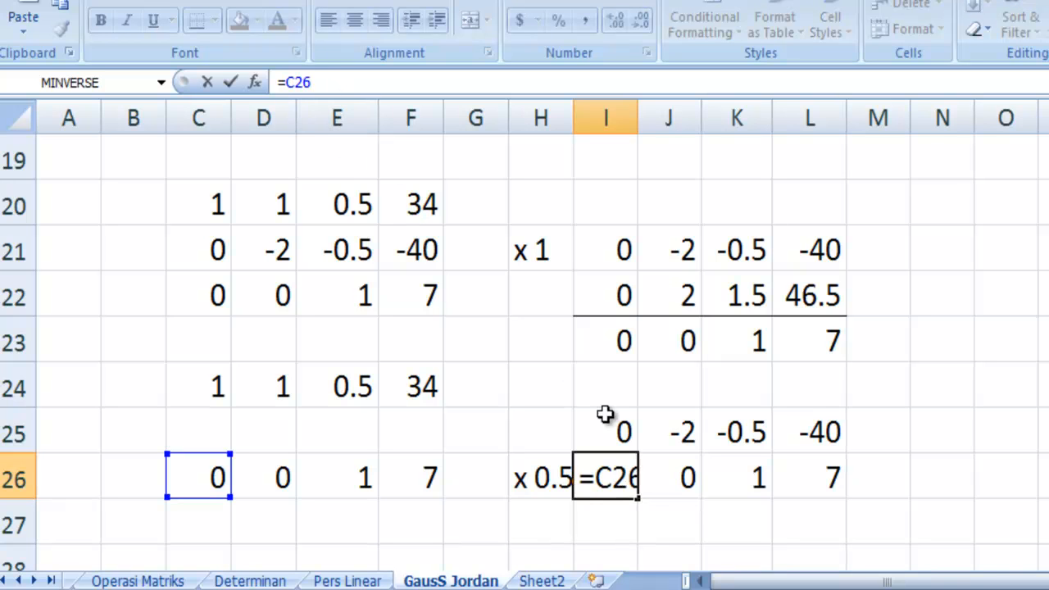
type("/2")
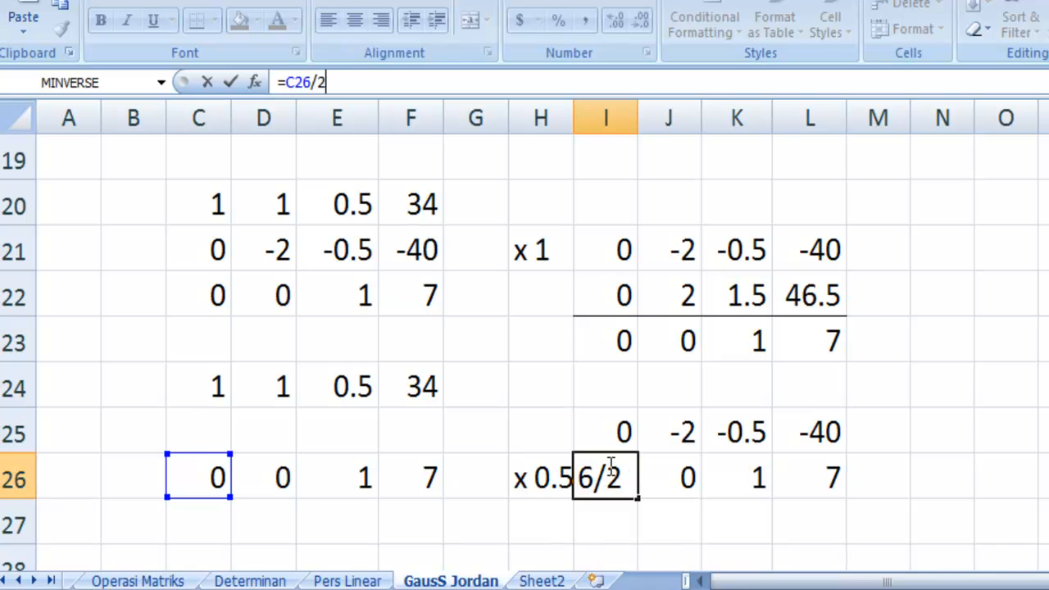
key("Return")
left_click(608, 466)
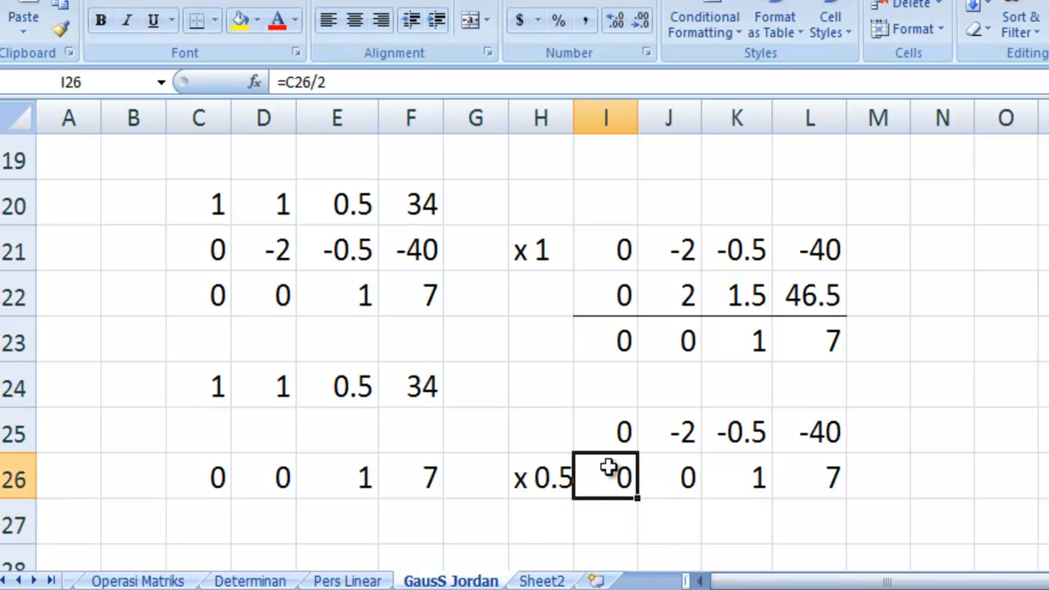
left_click_drag(672, 507, 814, 489)
left_click(759, 528)
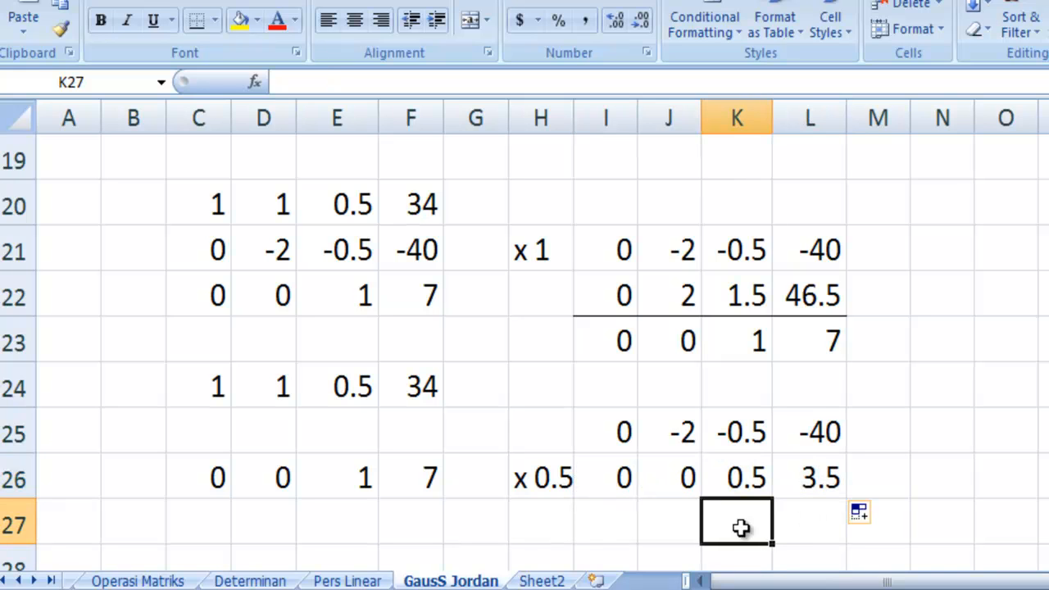
Underline the scaled third row in I26:L26 with a bottom border
left_click_drag(628, 477, 790, 479)
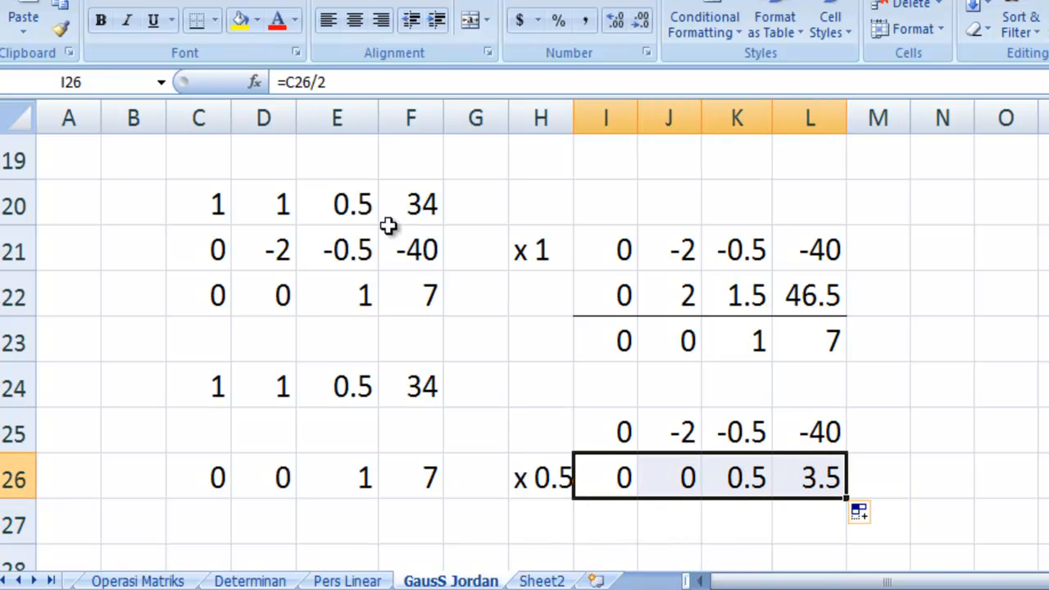
left_click(199, 20)
left_click(660, 519)
Add the second row and the scaled third row with =I25+I26 in I27, filled across to L27
left_click(614, 510)
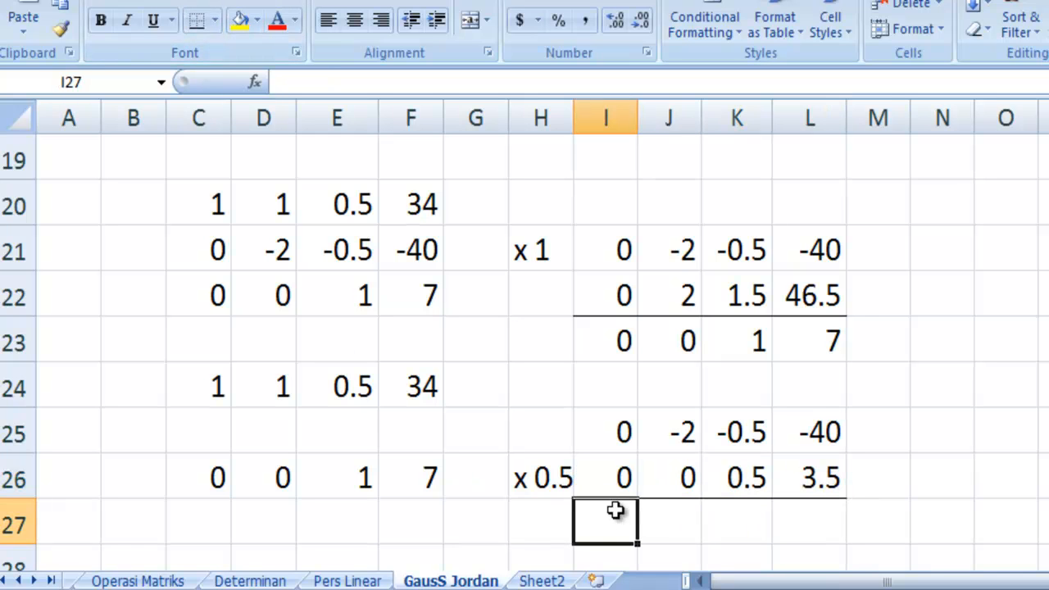
type("=")
key("Up")
key("Up")
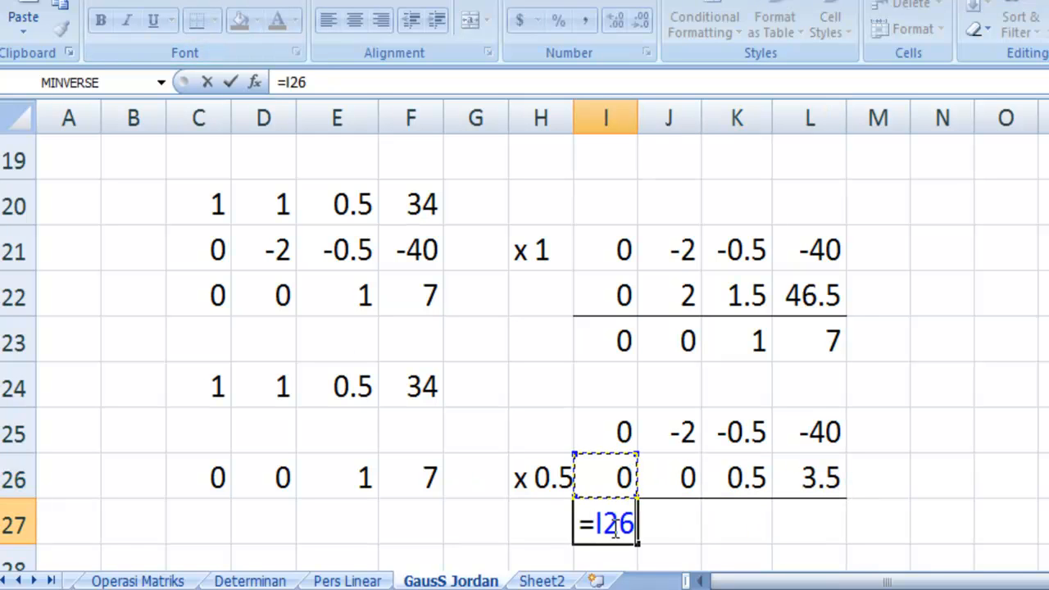
type("+")
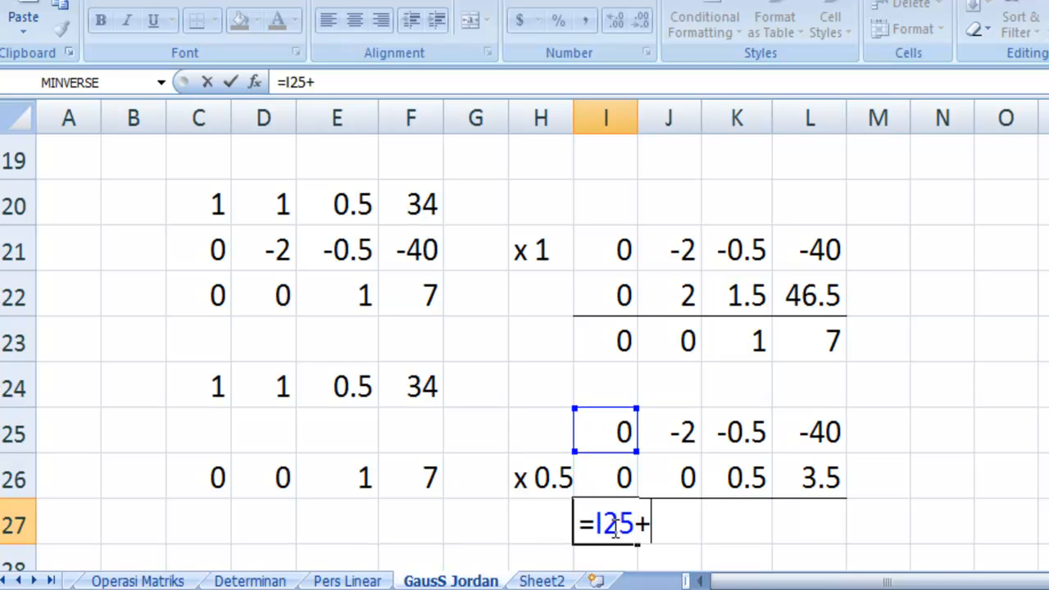
key("Up")
key("Return")
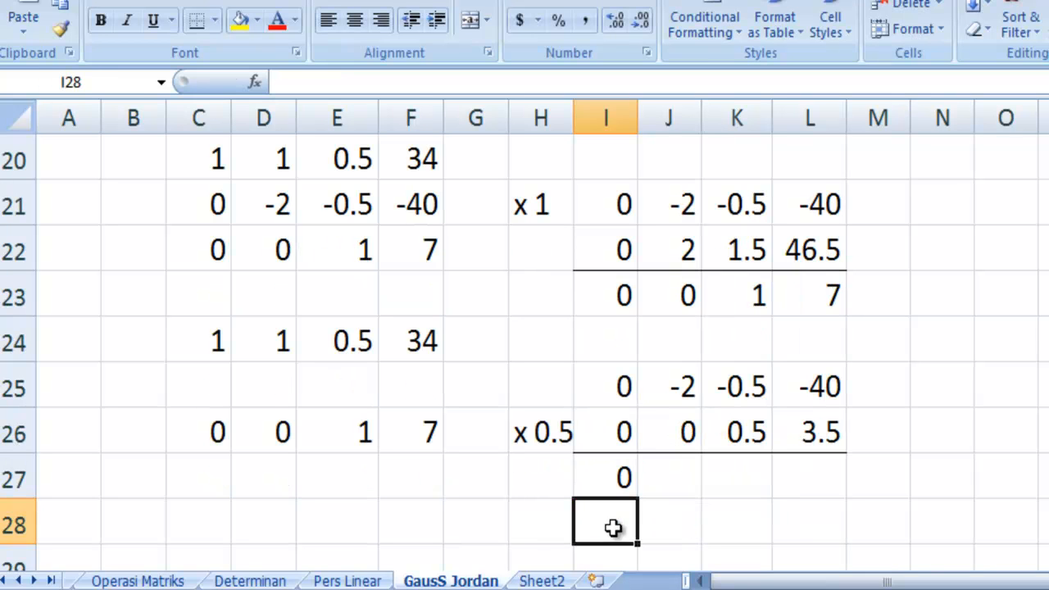
left_click(606, 480)
left_click_drag(641, 501, 844, 498)
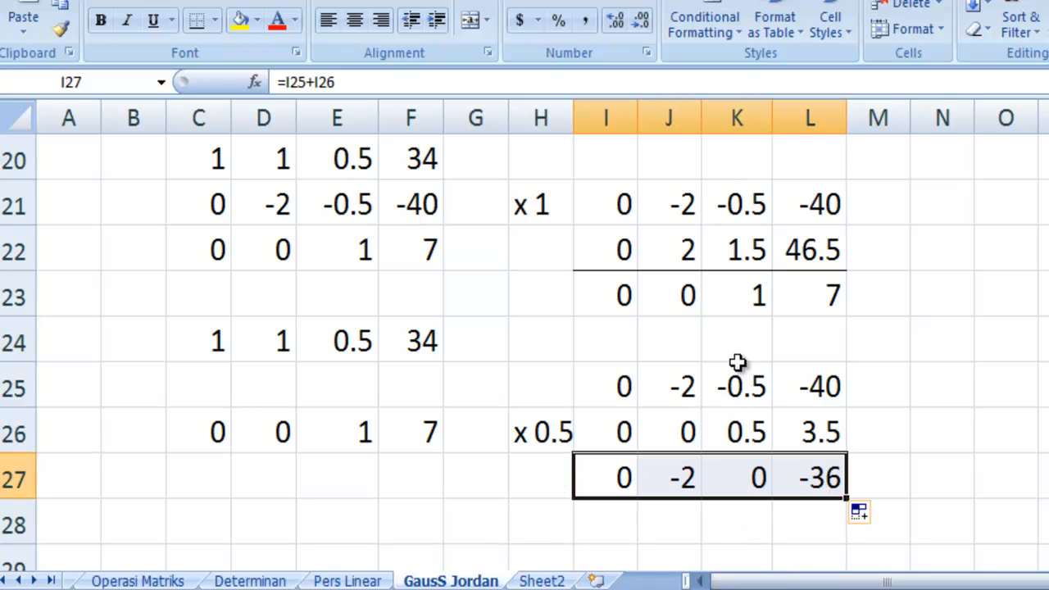
left_click(779, 479)
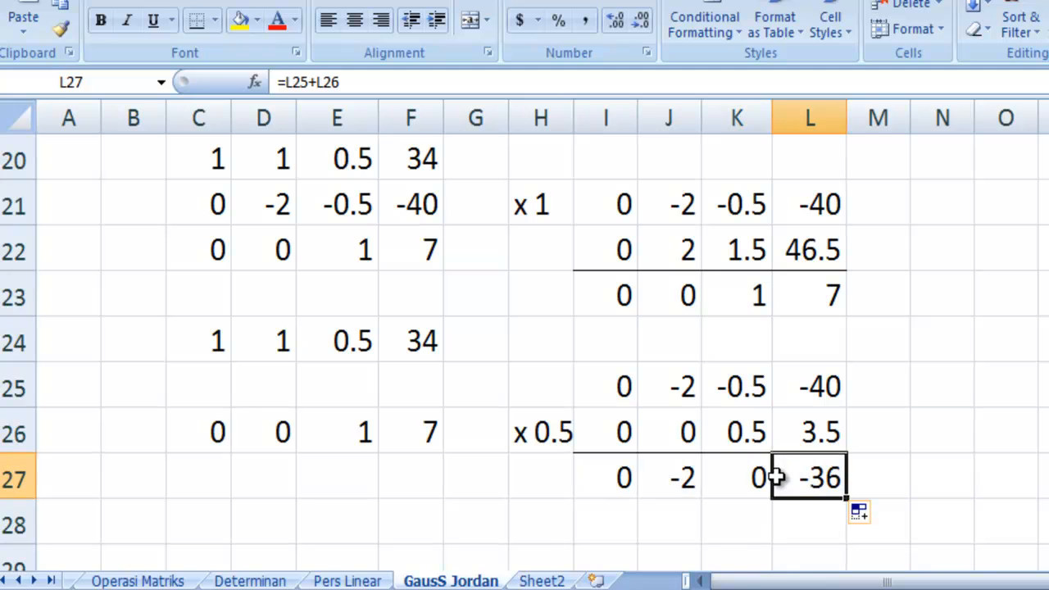
Bring the summed row into the matrix as its second row with =I27 in C25, filled across to F25
left_click(223, 389)
type("=")
key("Down")
key("Down")
key("Right")
key("Right")
key("Right")
key("Right")
key("Right")
key("Right")
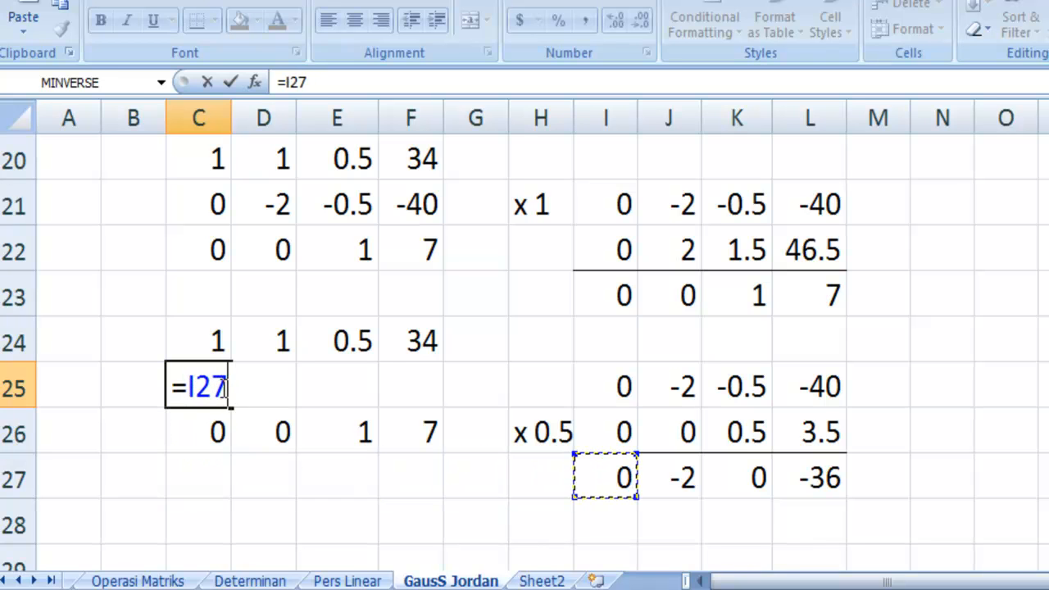
key("Return")
left_click(217, 386)
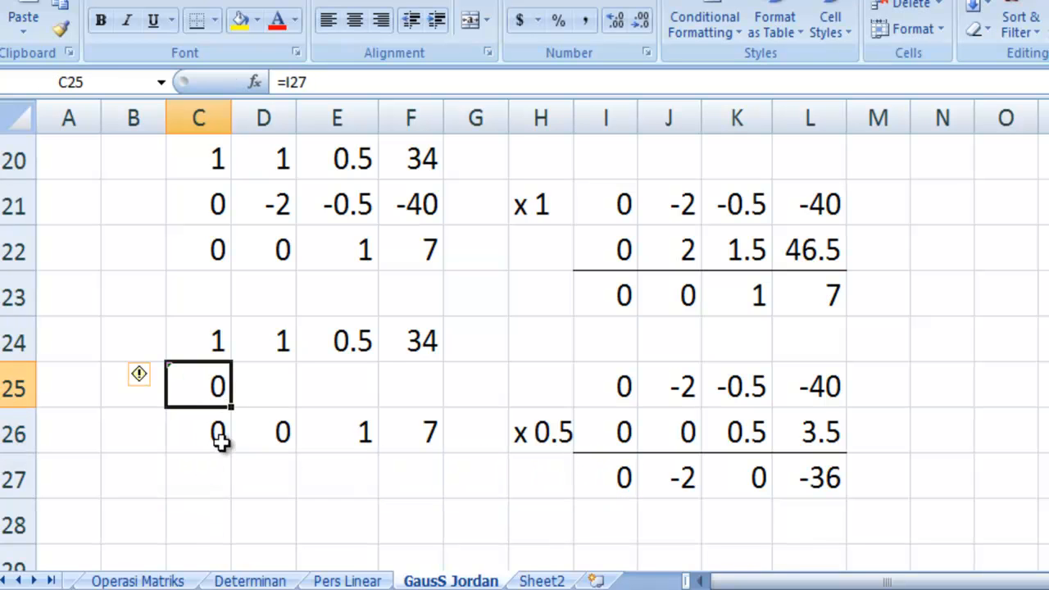
left_click_drag(233, 404, 426, 403)
left_click(373, 490)
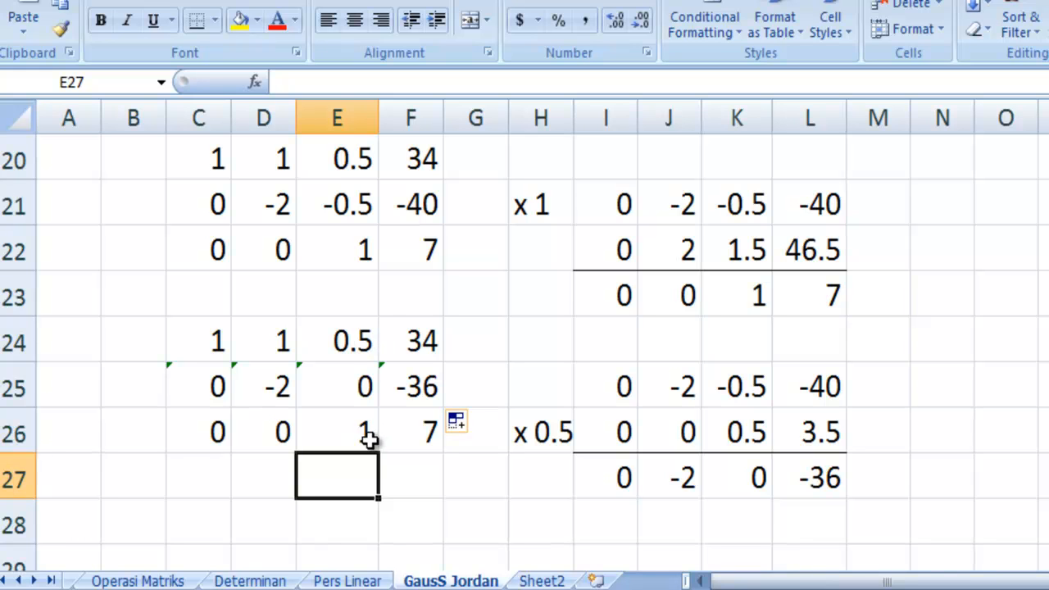
Start the next matrix with =C26 in C30, filled across to F30 and up to row 29, leaving row 28 empty
scroll(369, 441, "down", 1)
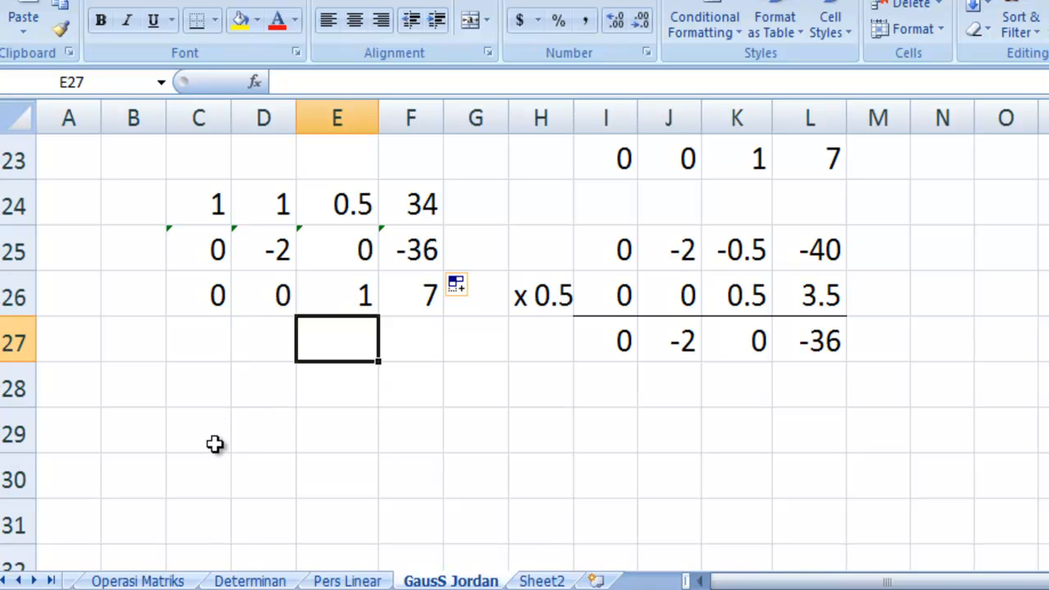
left_click(223, 477)
type("=")
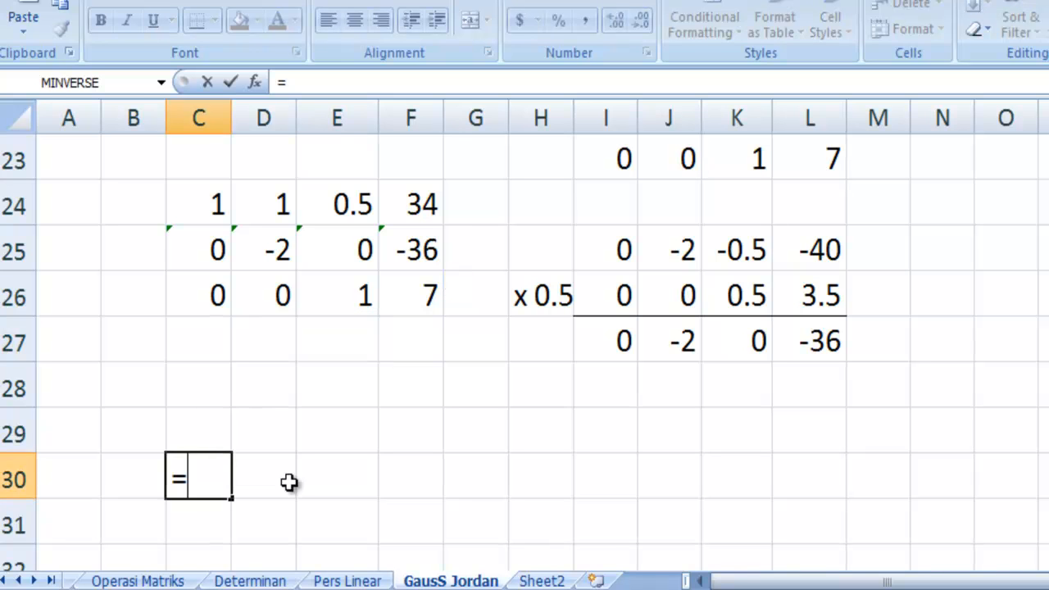
key("Up")
key("Up")
key("Up")
key("Up")
key("Return")
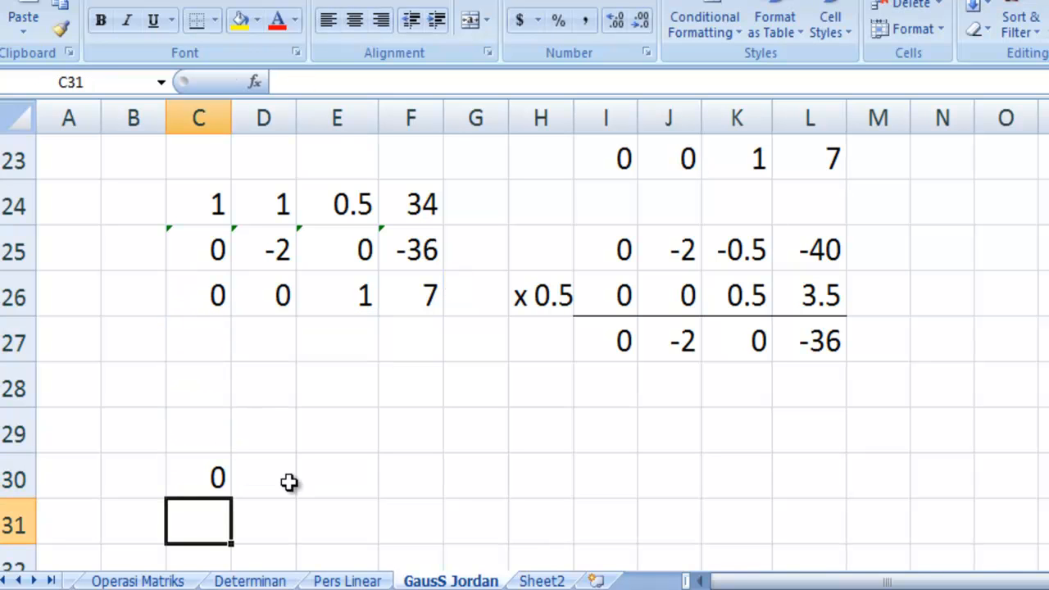
left_click(223, 478)
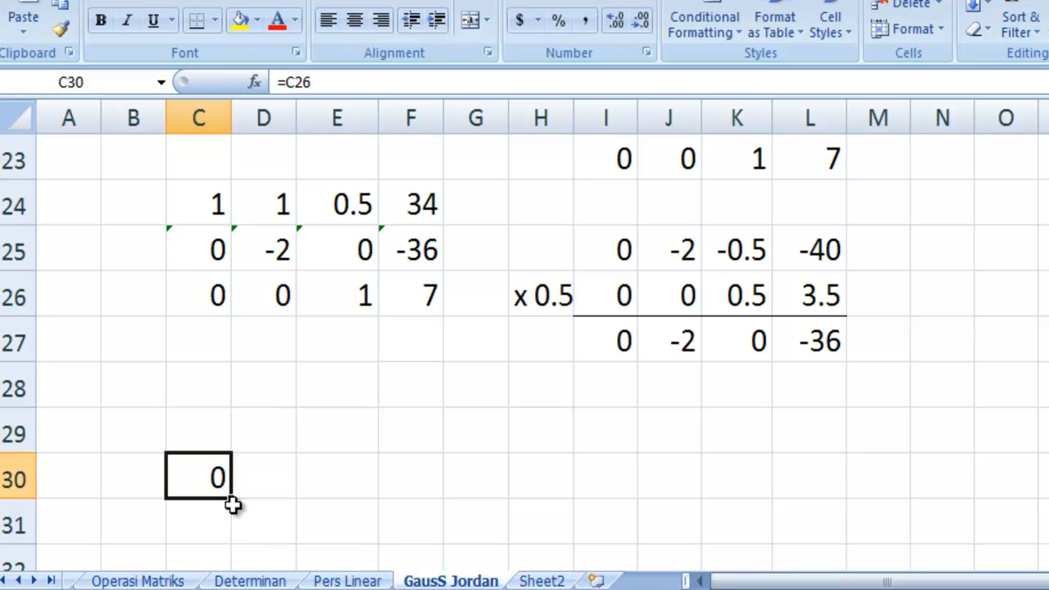
left_click_drag(230, 498, 433, 492)
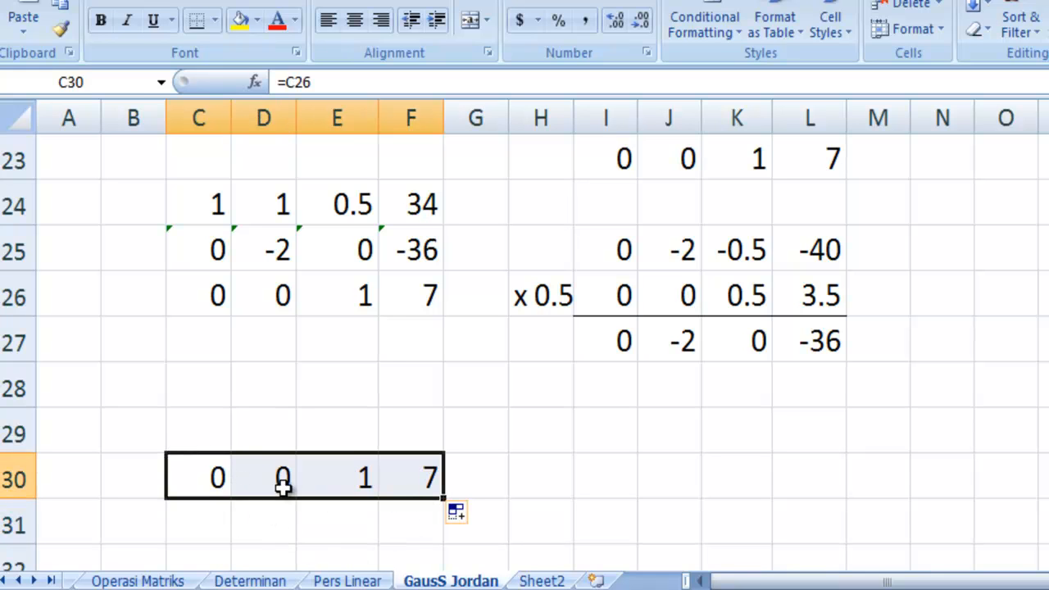
left_click_drag(443, 497, 445, 418)
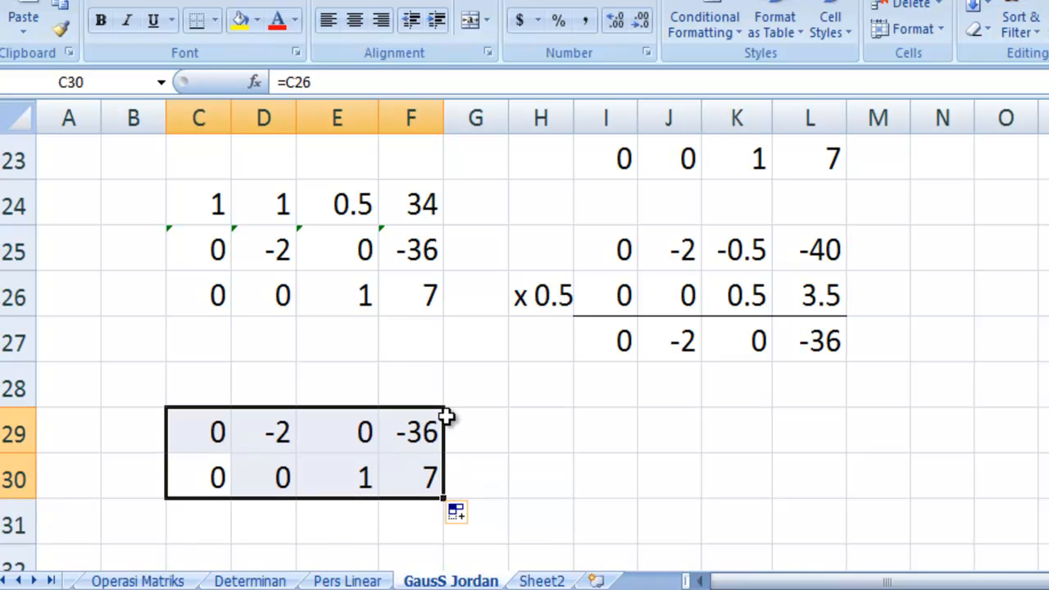
left_click(323, 371)
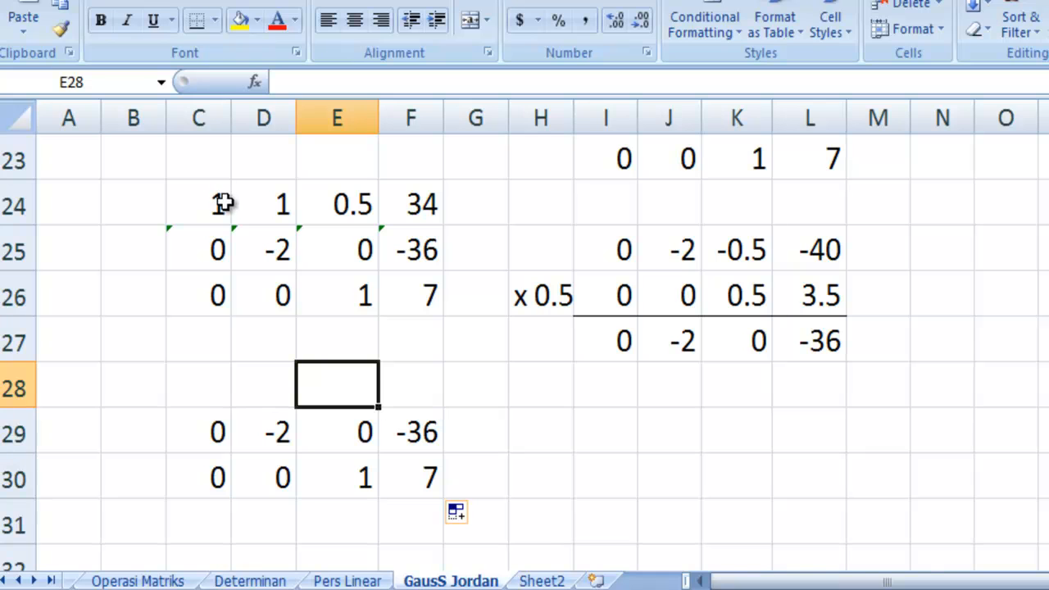
Reference the first row beside the new matrix with =C24 in I29, filled across to L29
left_click(600, 443)
type("=")
key("Left")
key("Left")
key("Left")
key("Up")
key("Up")
key("Up")
key("Up")
key("Up")
key("Left")
key("Left")
key("Left")
key("Return")
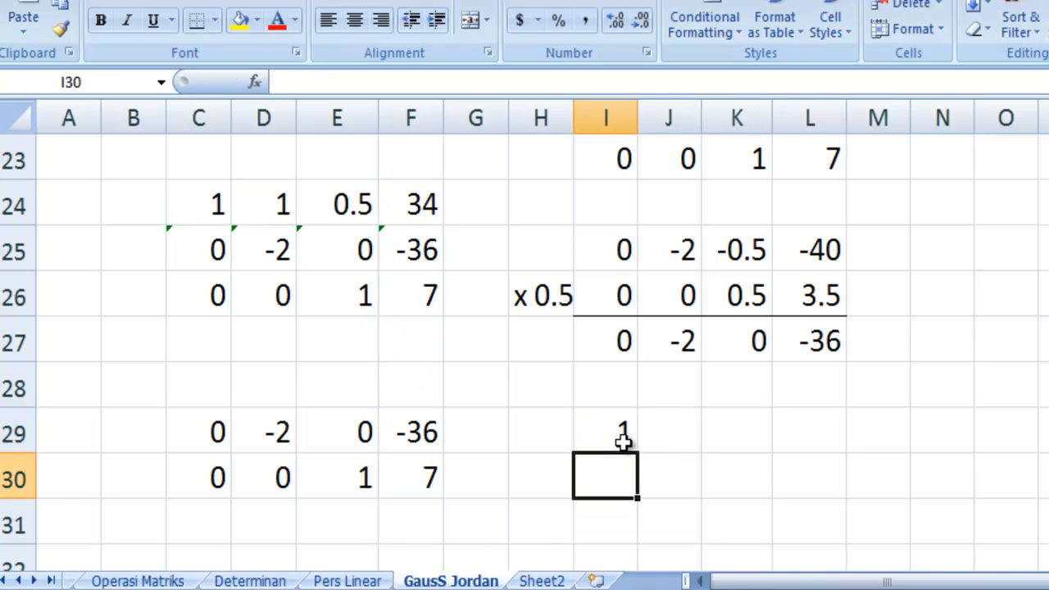
left_click(617, 430)
left_click_drag(640, 451, 838, 444)
left_click(714, 493)
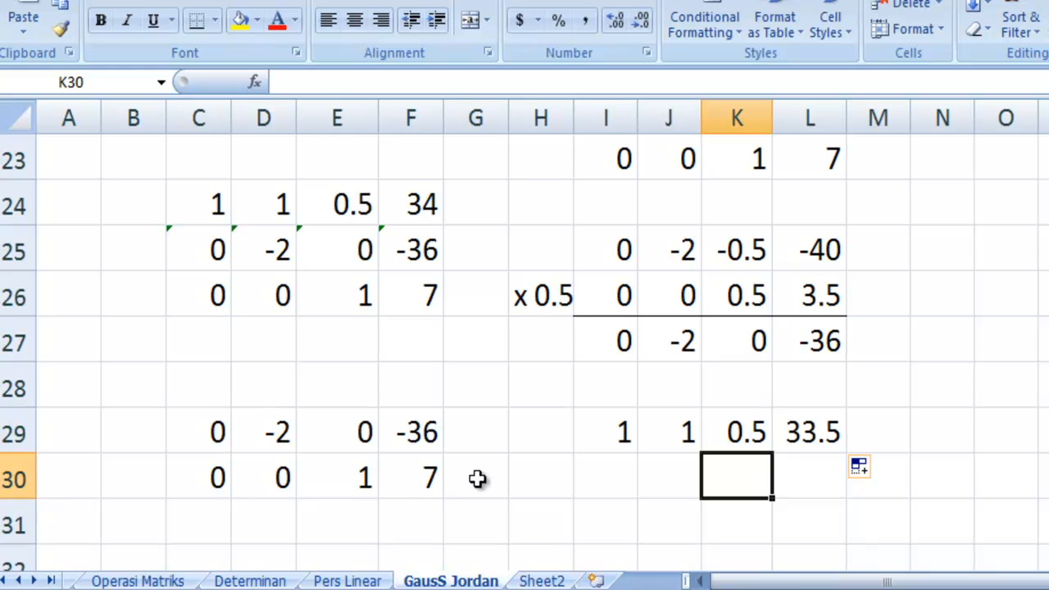
Label the new matrix's third row with the multiplier "x -05" in H30 and widen column H to fit it
left_click(525, 464)
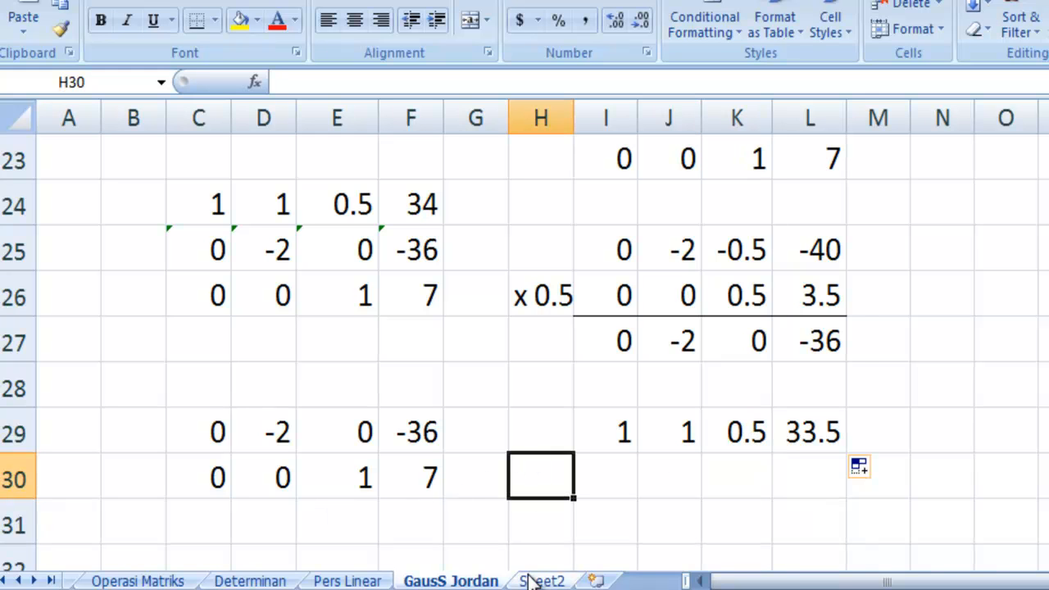
type("x")
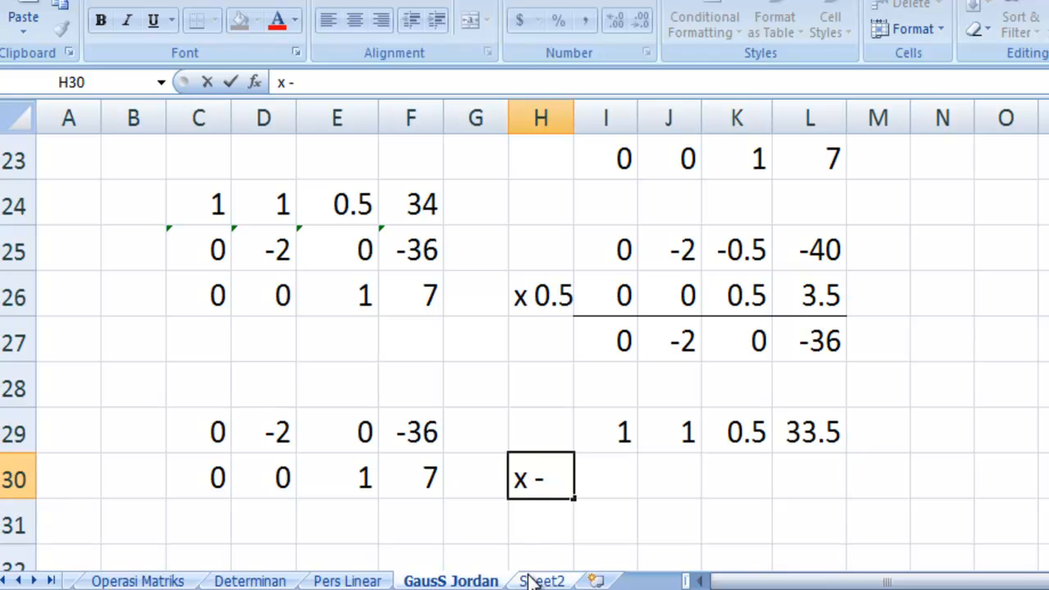
type(" -05")
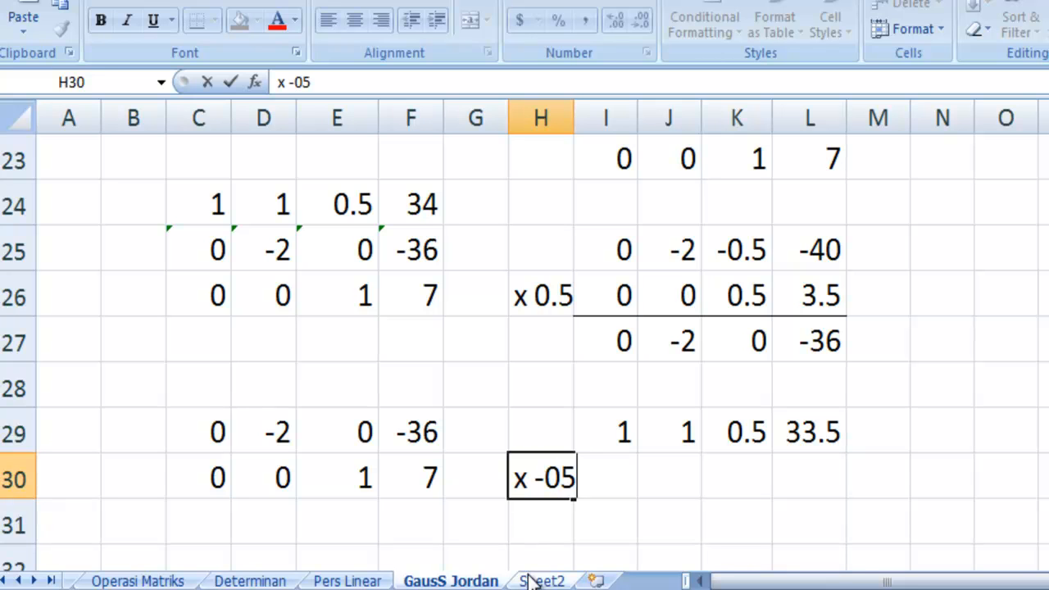
key("Return")
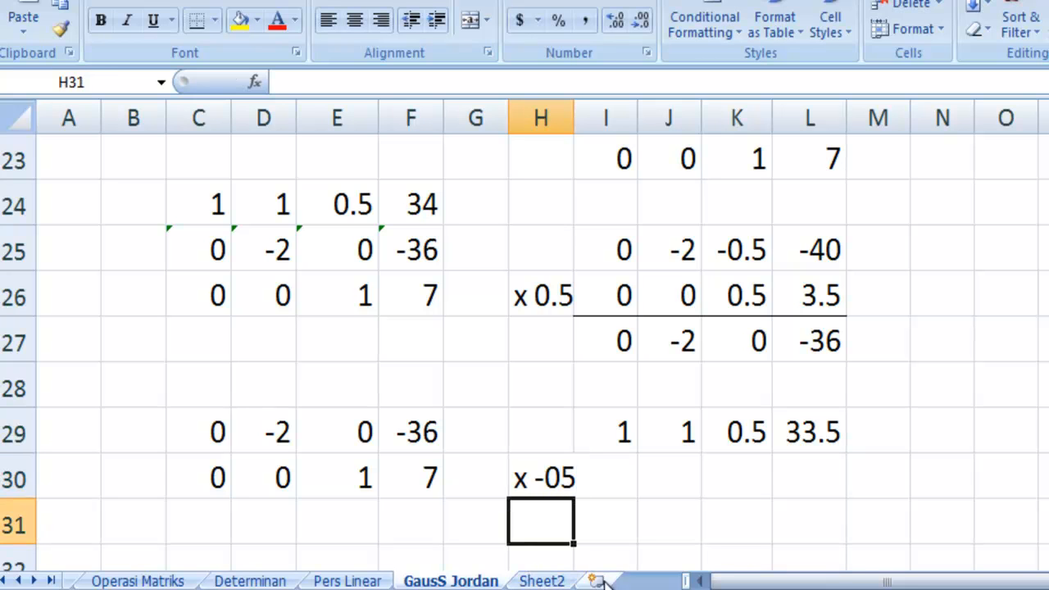
left_click(614, 474)
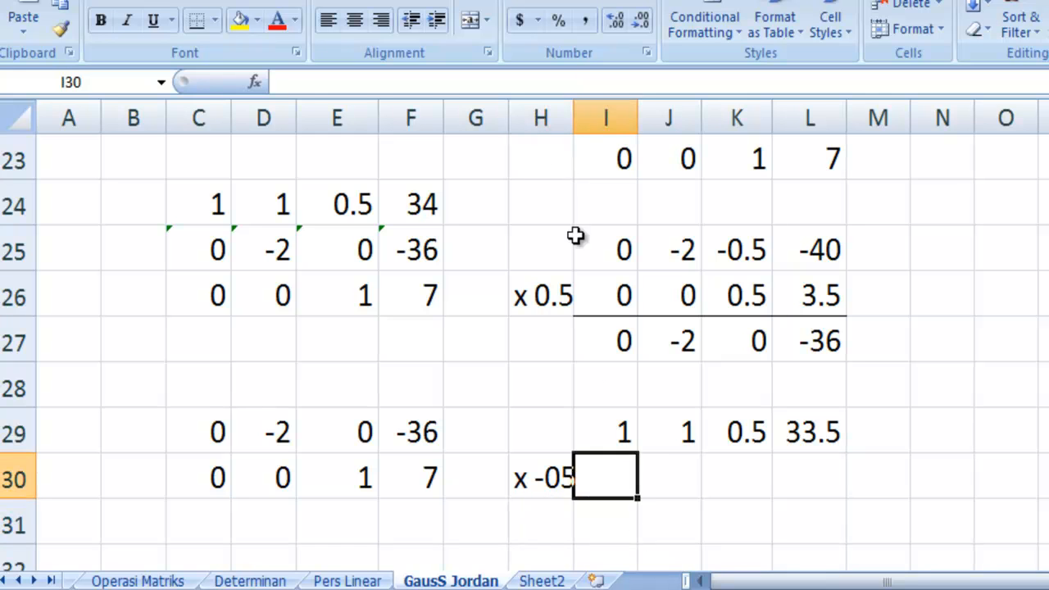
left_click_drag(573, 118, 591, 116)
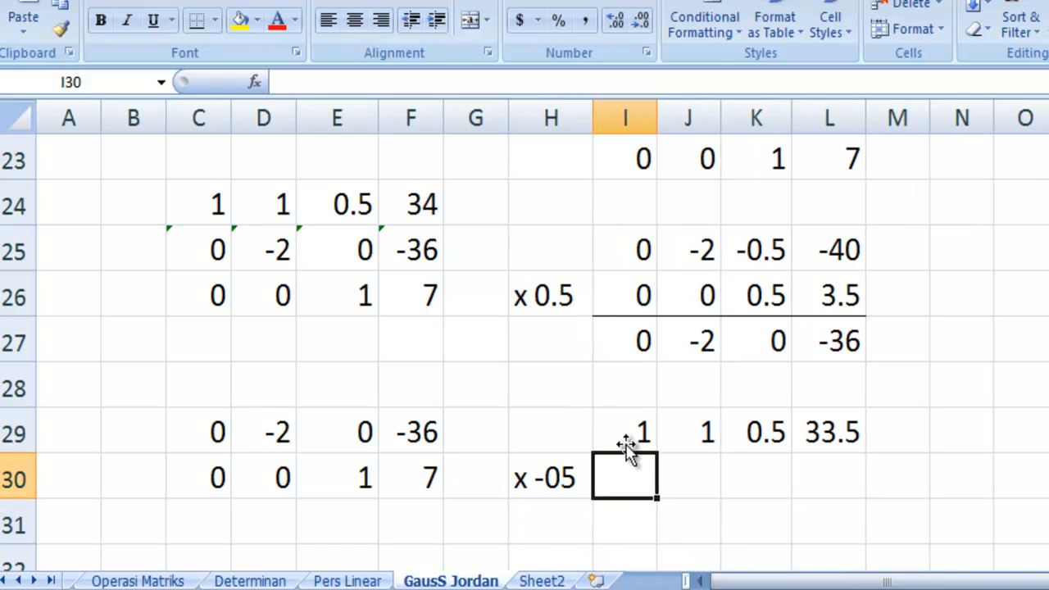
Multiply the third row by -0.5 with =-C30/2 in I30, filled across to L30, and underline the result with a bottom border
type("=")
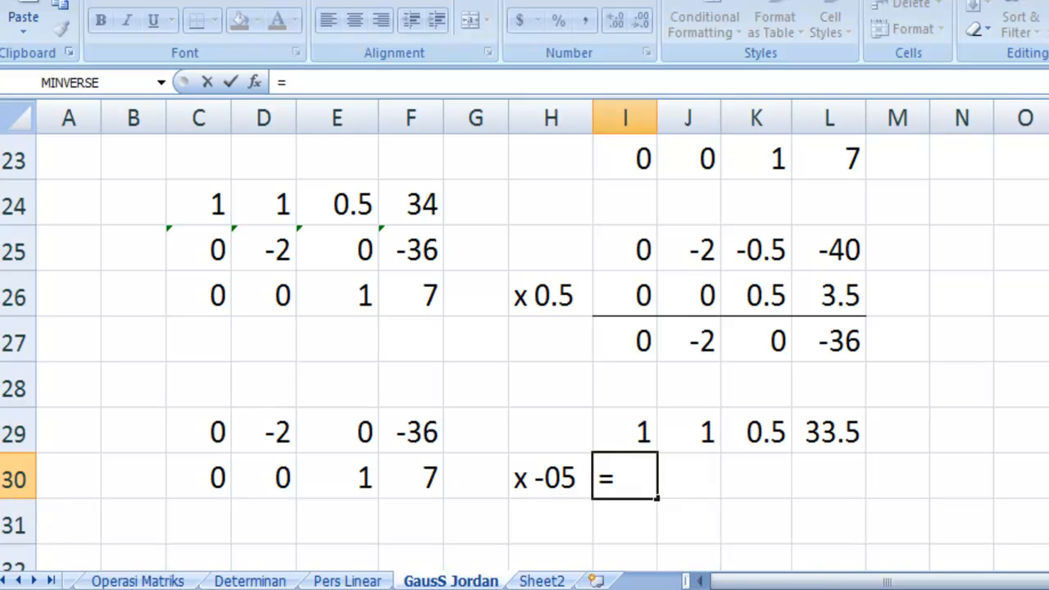
type("-")
key("Down")
key("Left")
key("Left")
key("Left")
key("Left")
key("Left")
key("Left")
key("Up")
type("/")
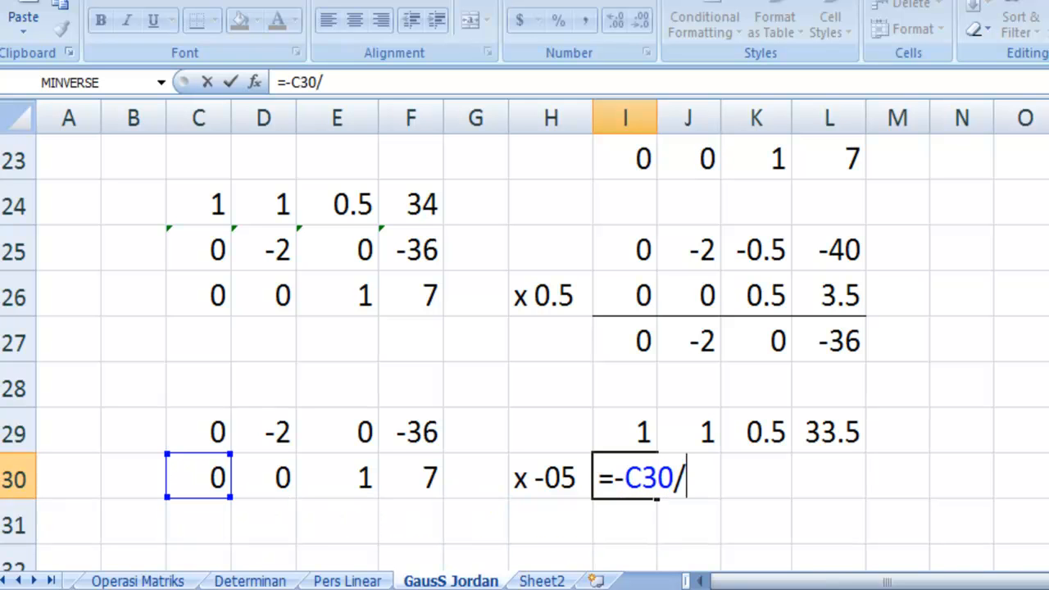
key("Return")
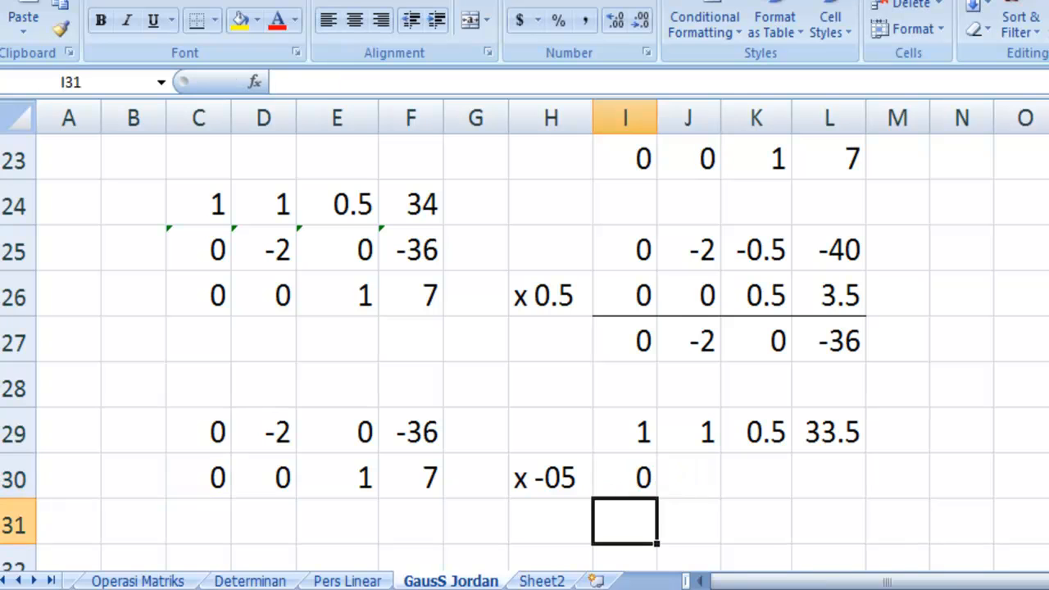
left_click(639, 475)
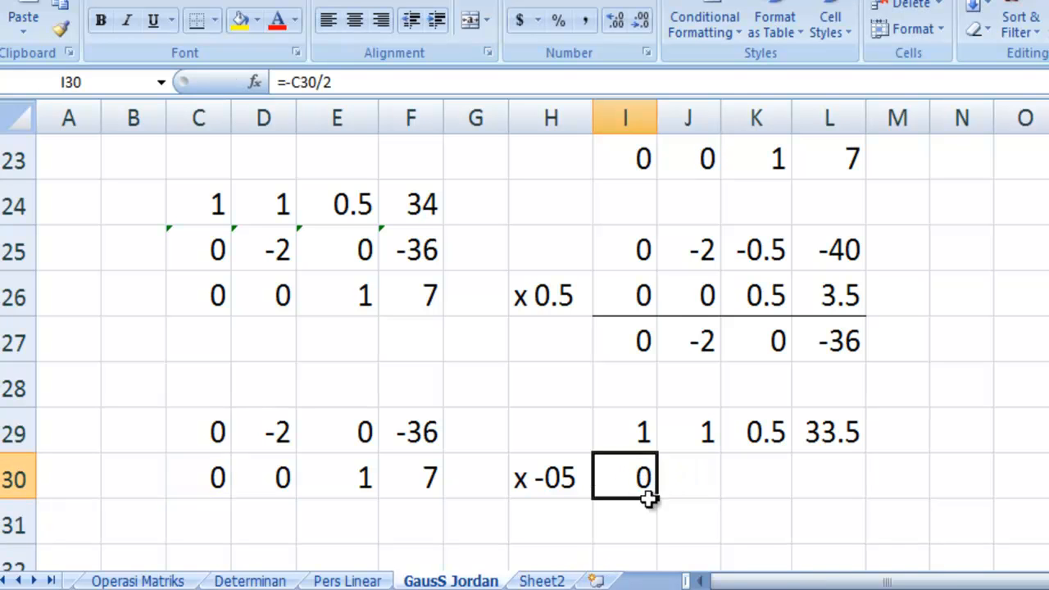
left_click_drag(659, 497, 840, 485)
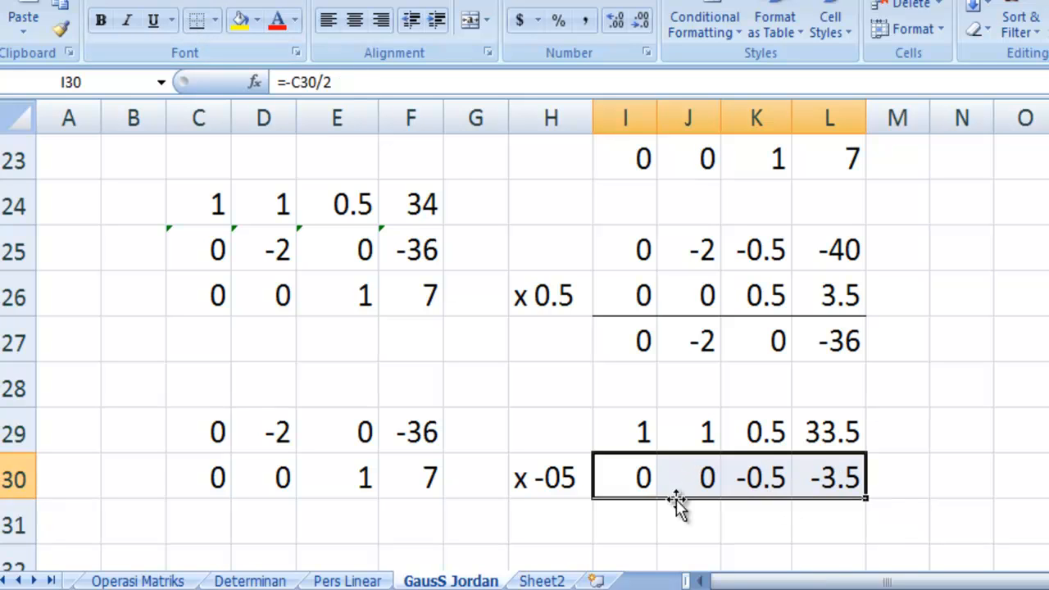
Add the two side rows with =I29+I30 in I31, filled across to L31
left_click(643, 523)
type("=")
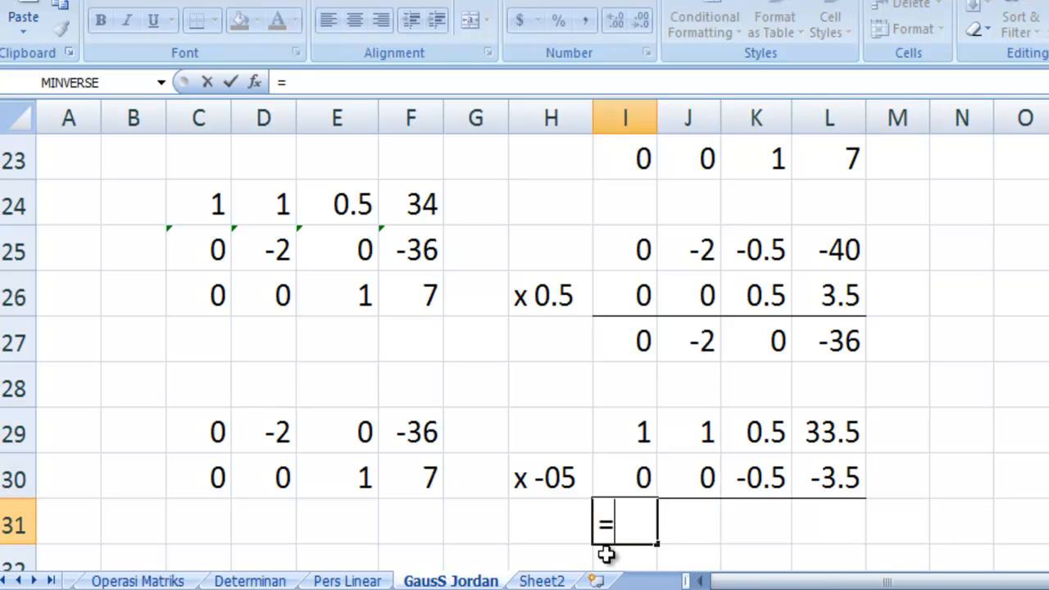
key("Up")
key("Up")
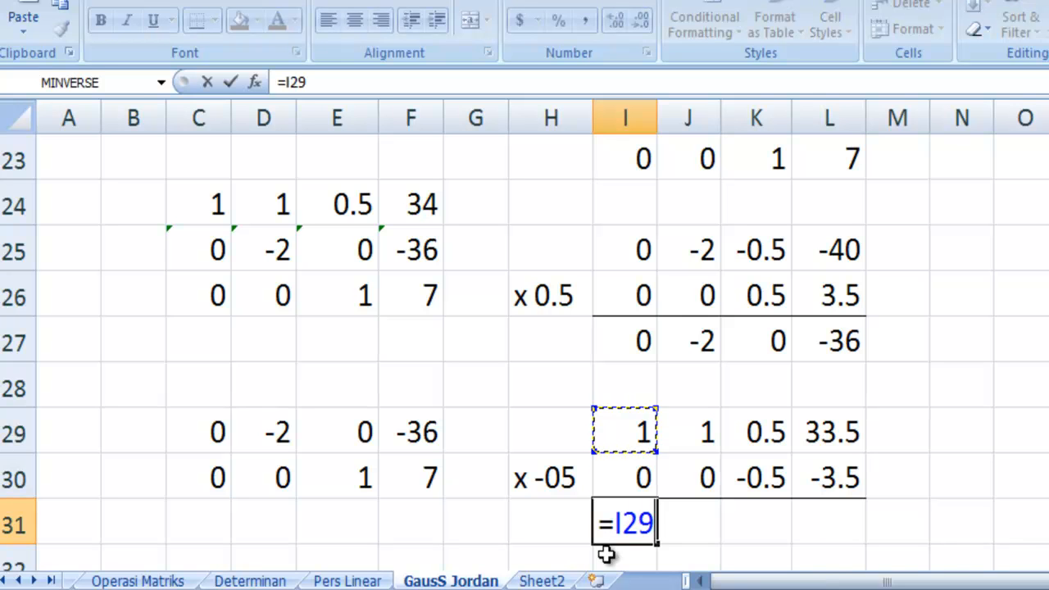
type("+")
key("Up")
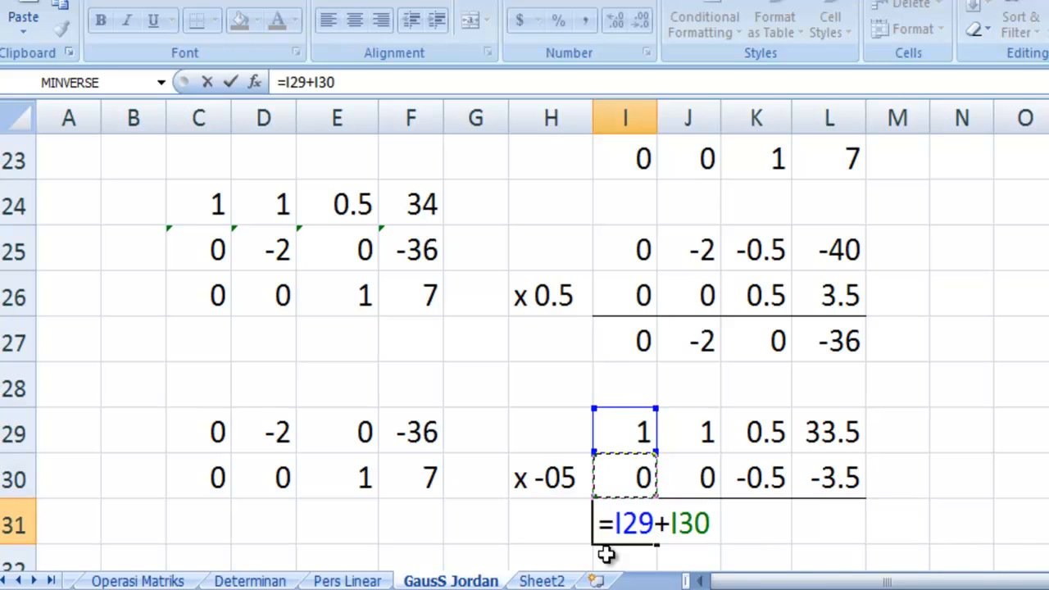
key("Return")
left_click(644, 483)
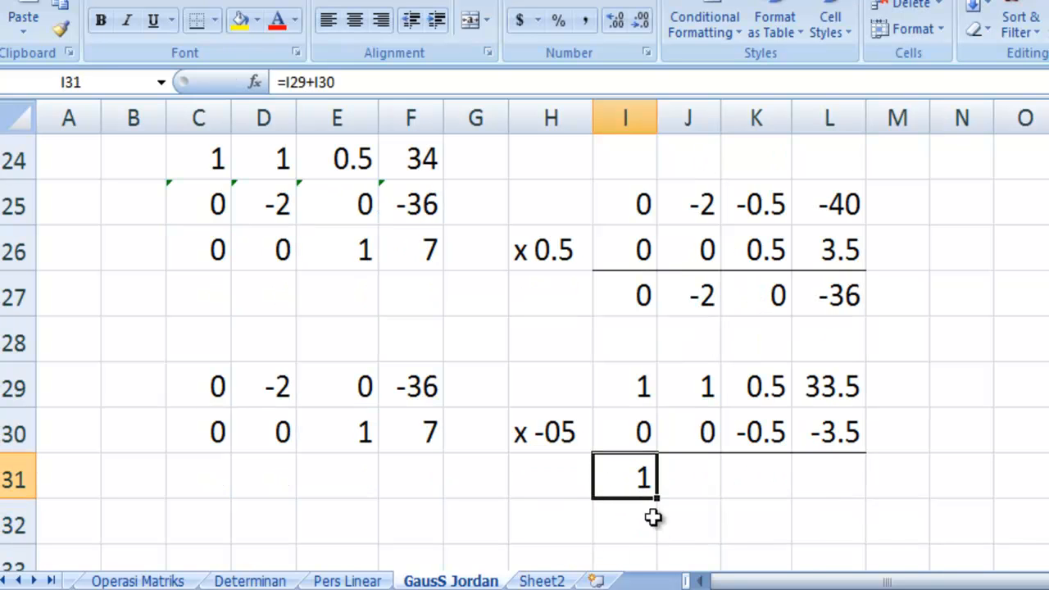
left_click_drag(660, 499, 860, 500)
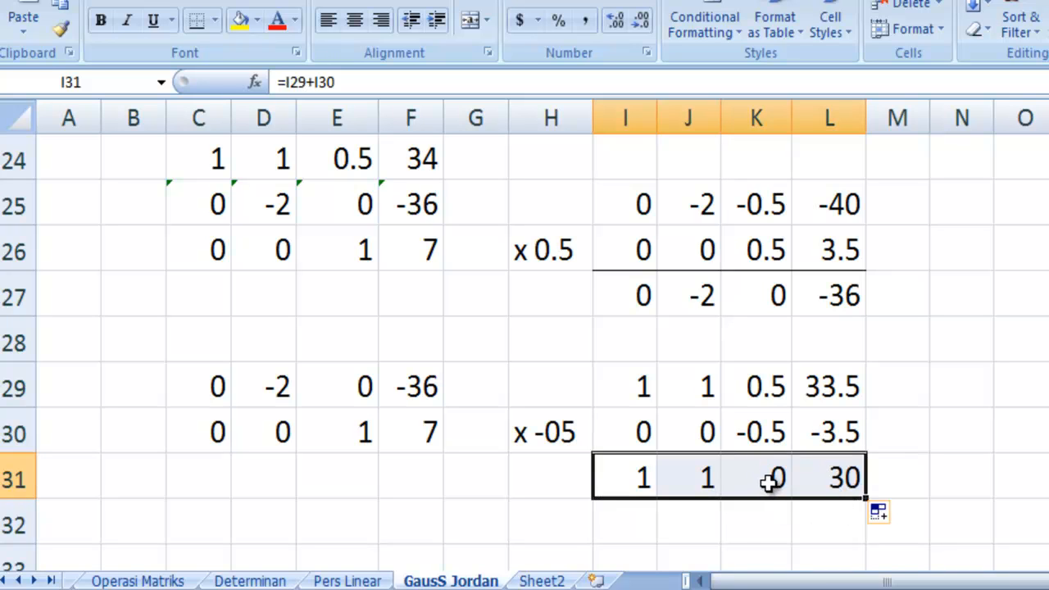
left_click(746, 527)
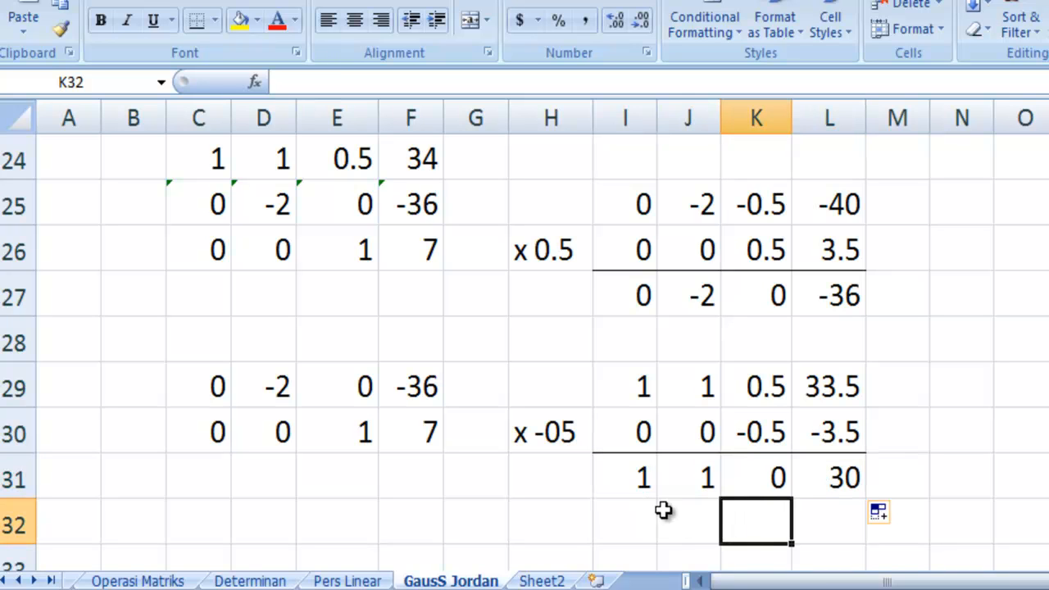
Bring the summed row into the matrix as its first row with =I31 in C28, filled across to F28
left_click(218, 332)
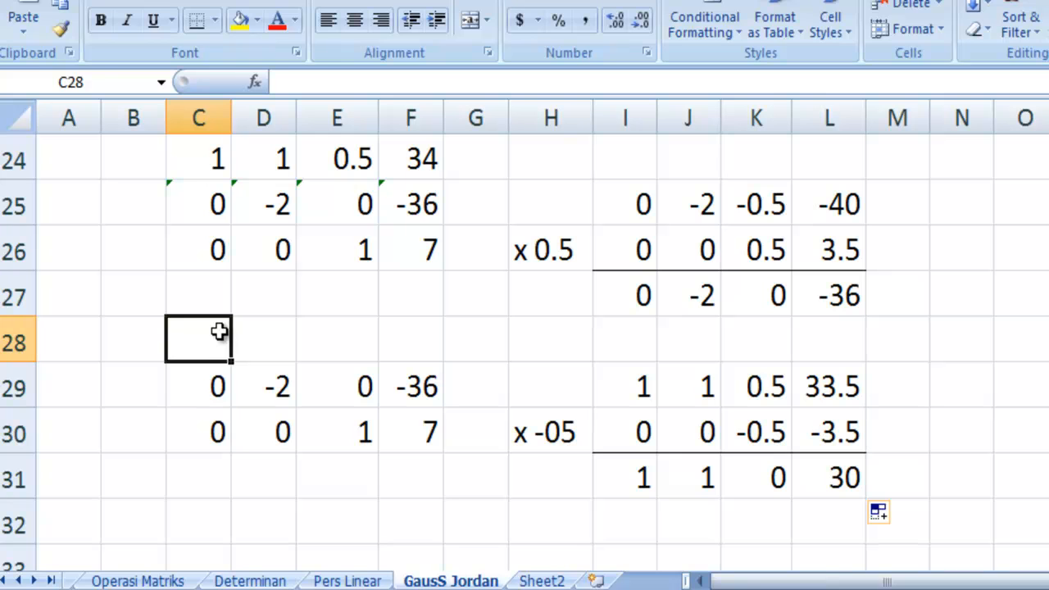
type("=")
key("Down")
key("Down")
key("Down")
key("Right")
key("Right")
key("Right")
key("Right")
key("Right")
key("Right")
key("Return")
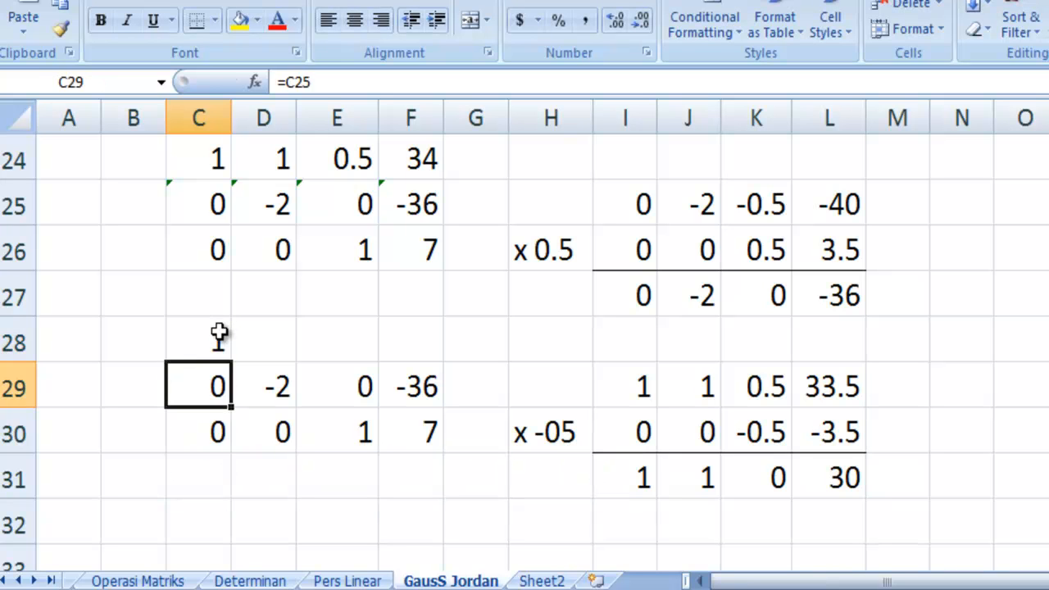
left_click(219, 332)
left_click_drag(241, 363, 442, 359)
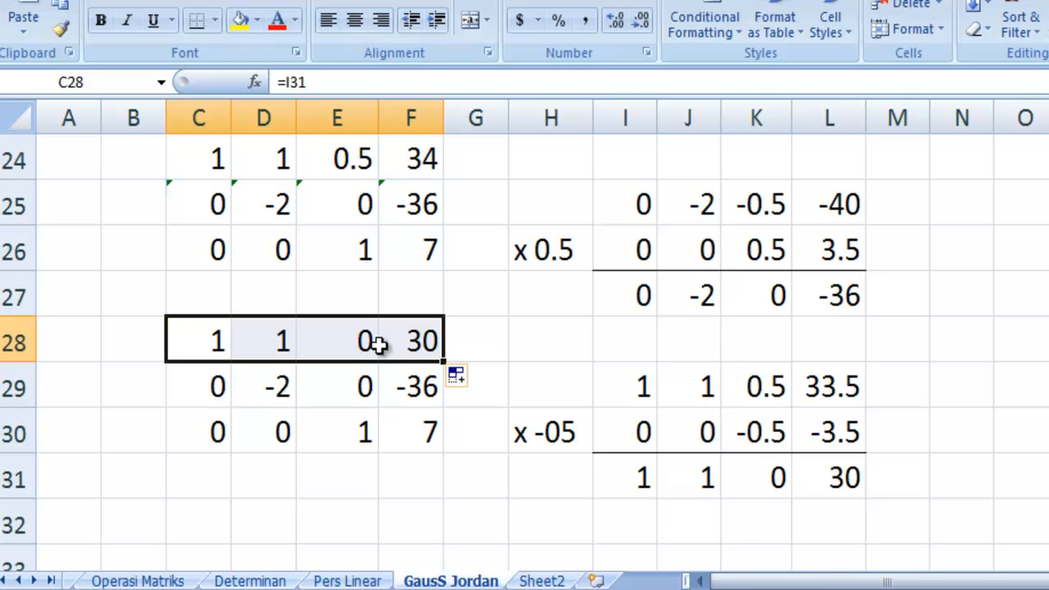
left_click(314, 442)
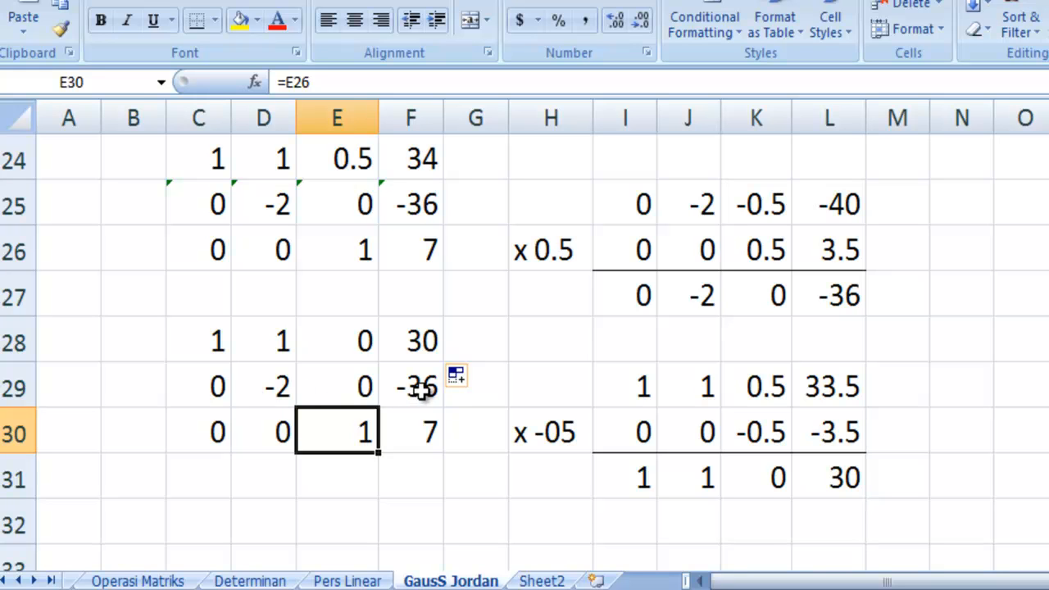
left_click(428, 478)
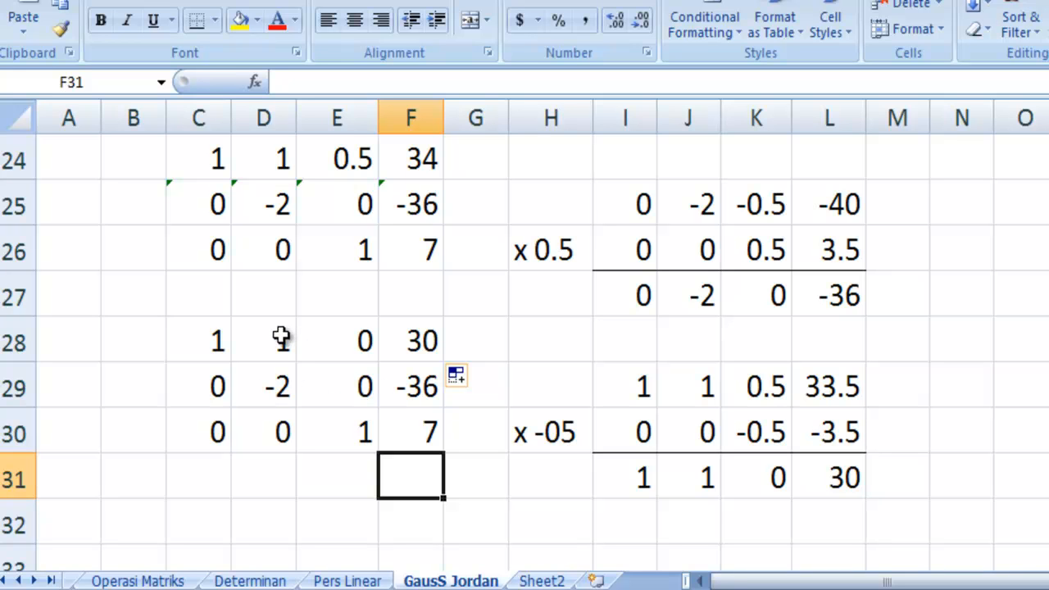
Start the next matrix with =C29 in C33, filled across to F33 and down to row 34, leaving row 32 empty
left_click(229, 522)
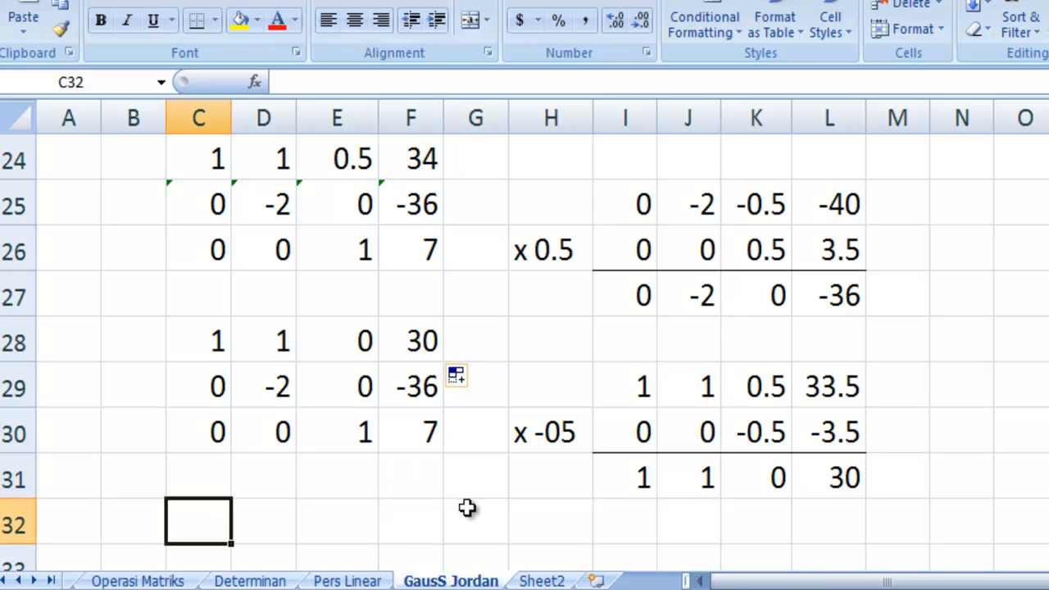
scroll(466, 508, "down", 1)
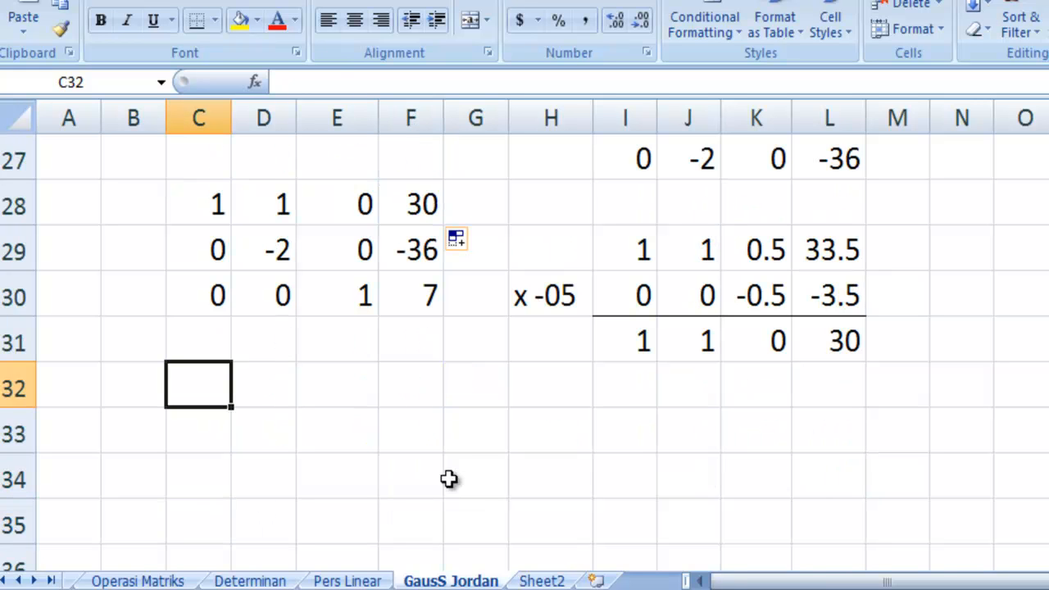
left_click(226, 437)
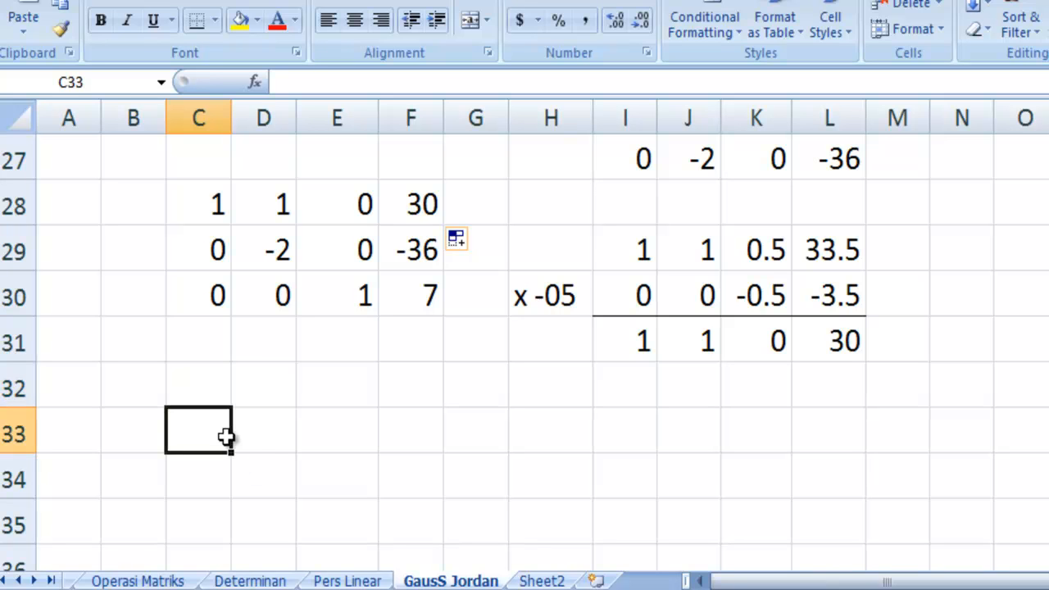
type("=")
key("Up")
key("Up")
key("Up")
key("Up")
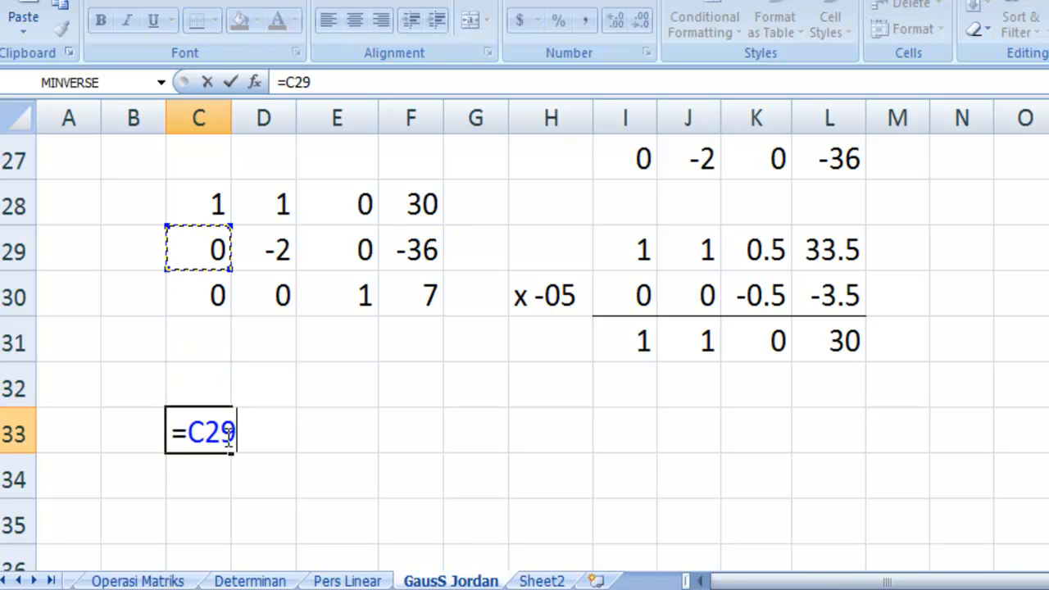
key("Return")
left_click(224, 434)
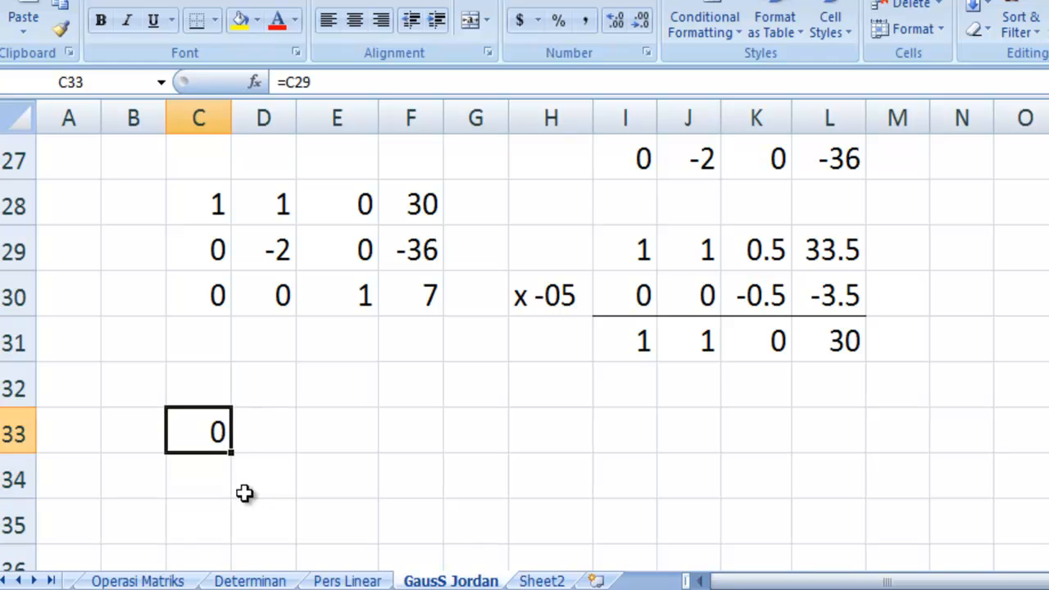
left_click_drag(233, 449, 445, 504)
left_click(324, 537)
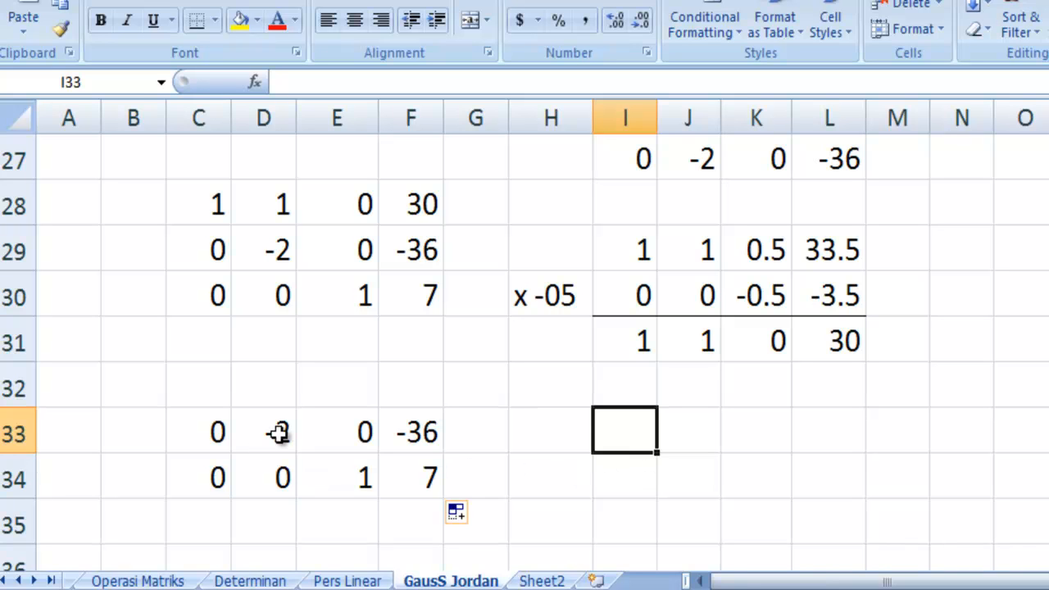
Label the new matrix's second row with the multiplier "x 0.5" in H33
left_click(573, 430)
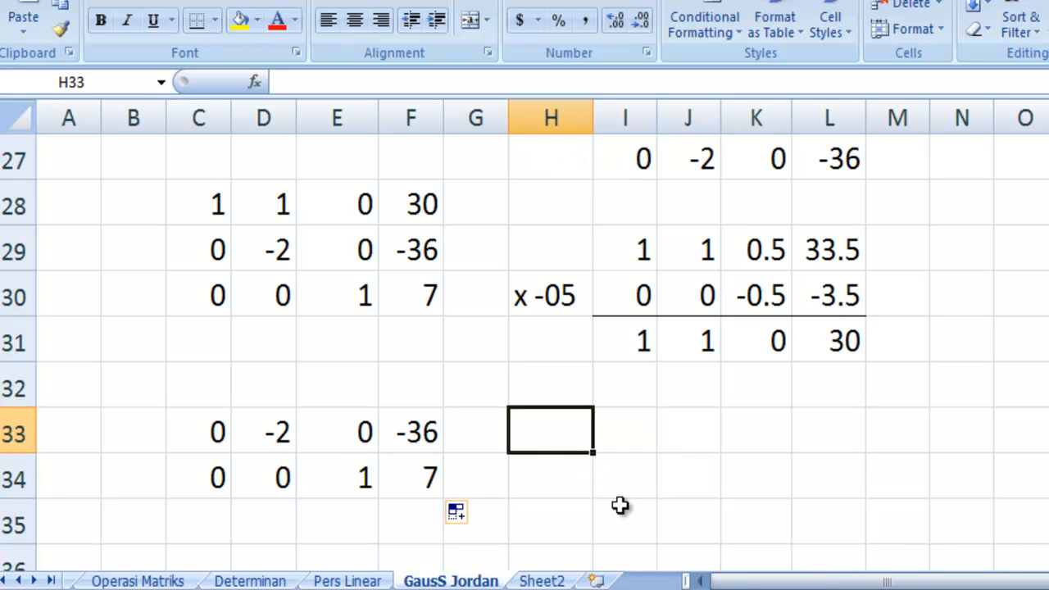
type("x 0")
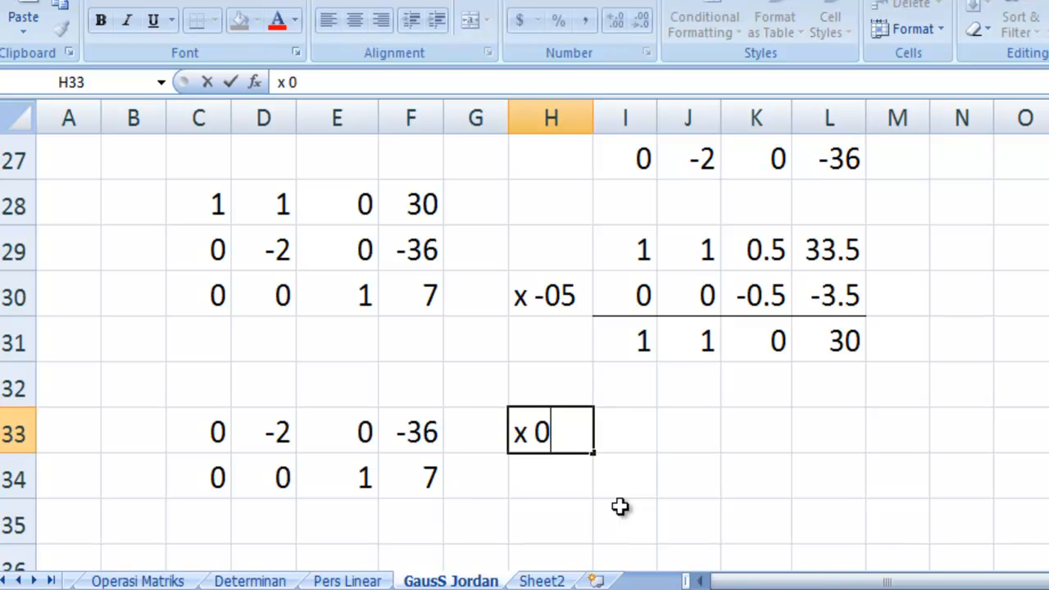
type(".5")
key("Return")
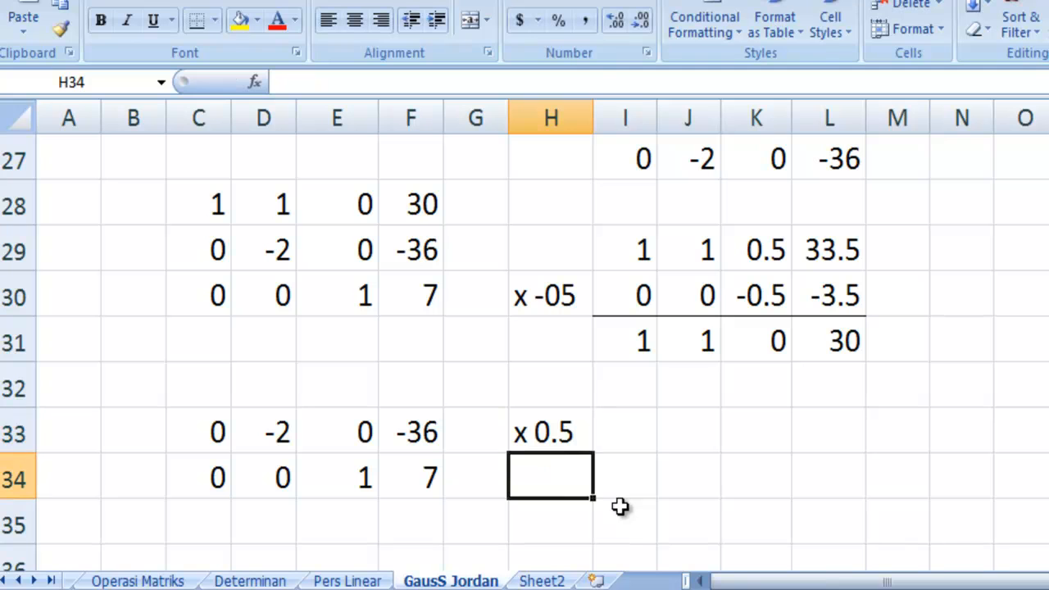
Halve the second row beside the matrix with =C33/2 in I33, filled across to L33
left_click(623, 437)
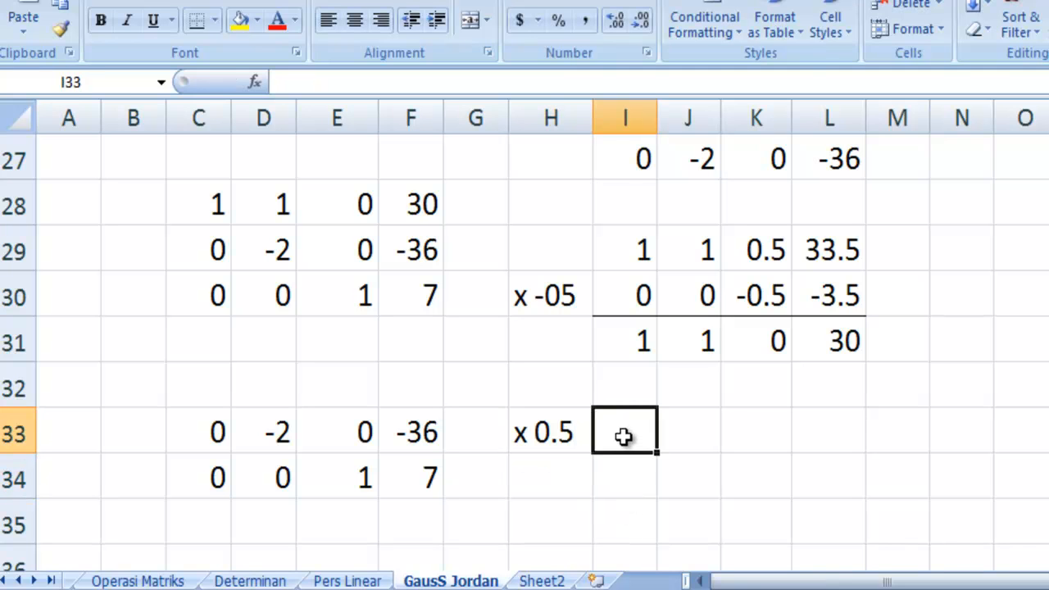
type("=")
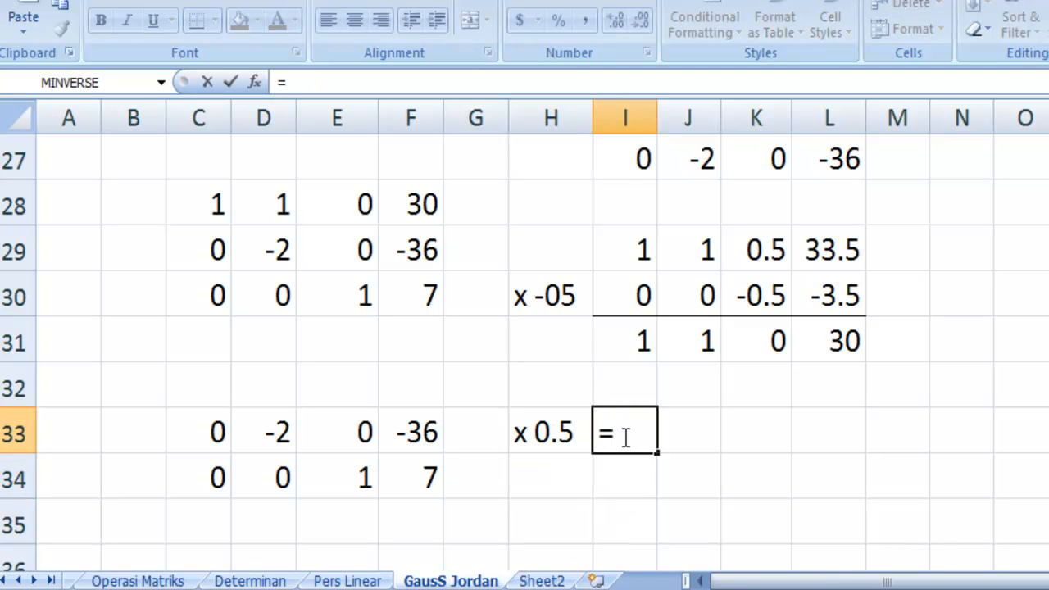
key("Left")
key("Left")
key("Left")
key("Left")
key("Left")
key("Left")
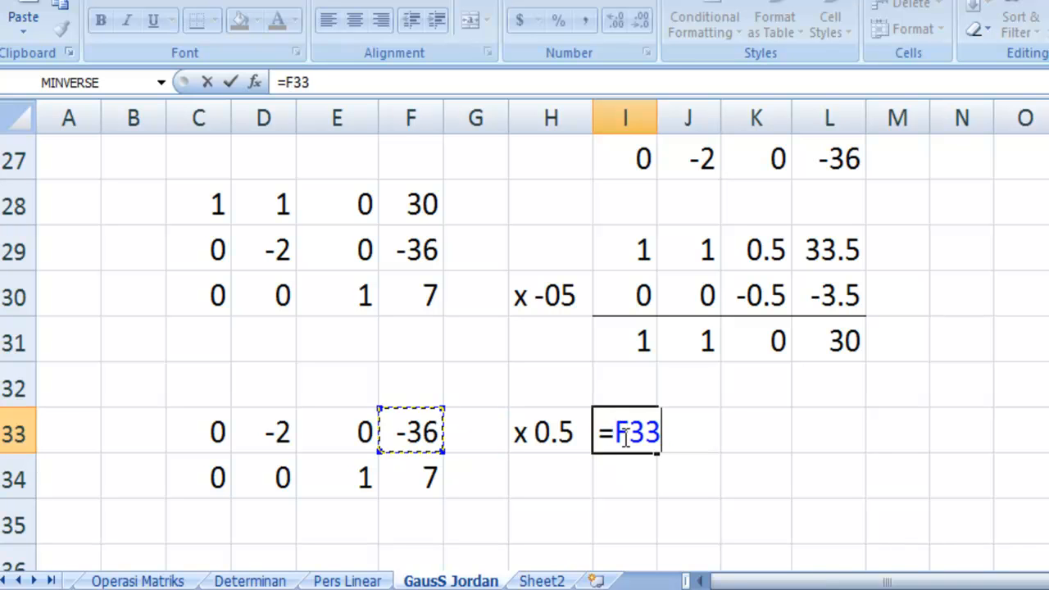
type("/2")
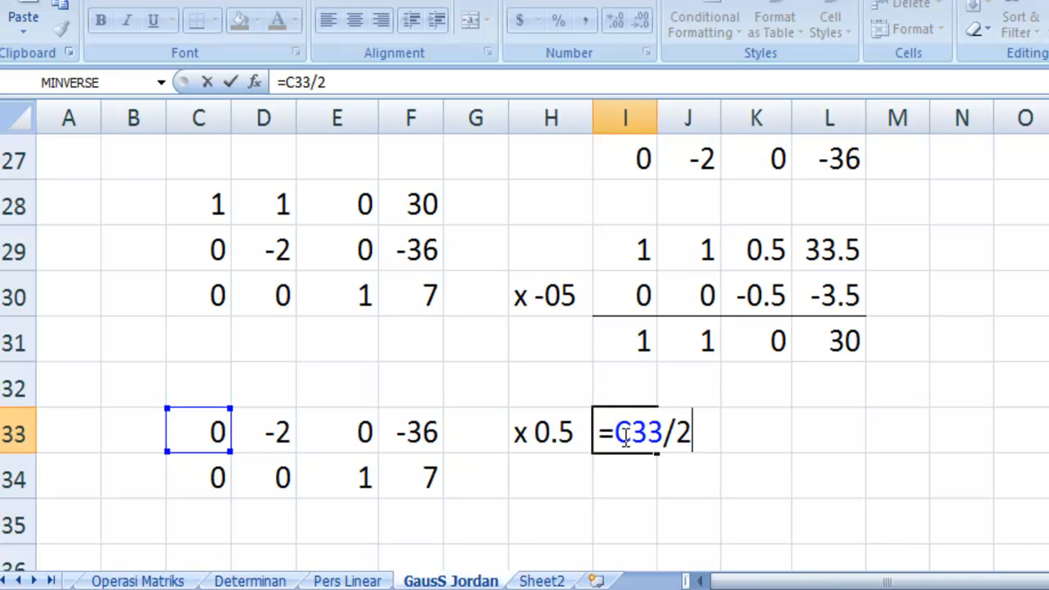
key("Return")
left_click(625, 436)
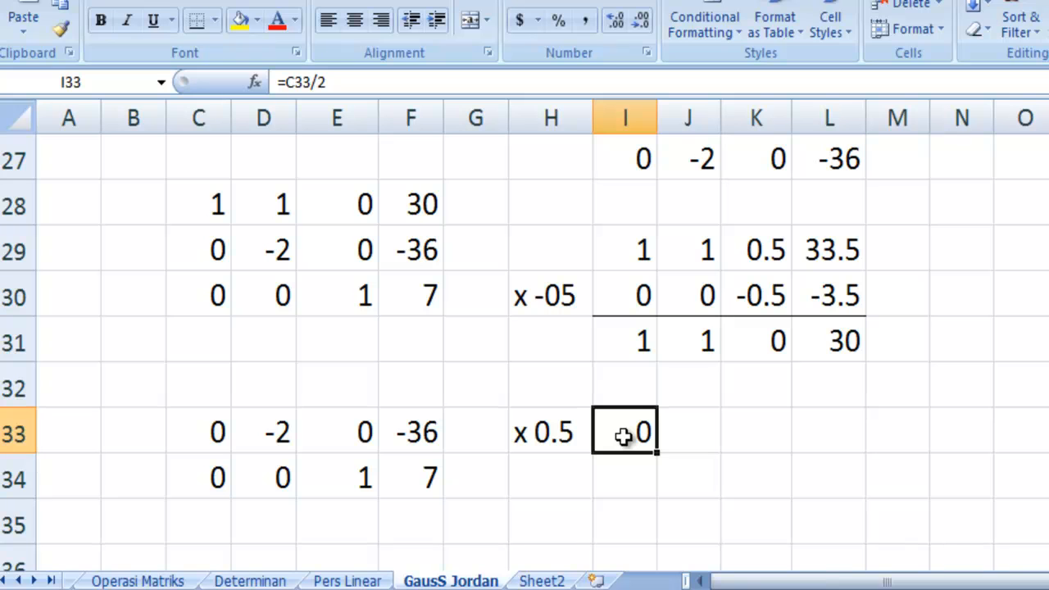
left_click_drag(660, 453, 848, 457)
left_click(722, 497)
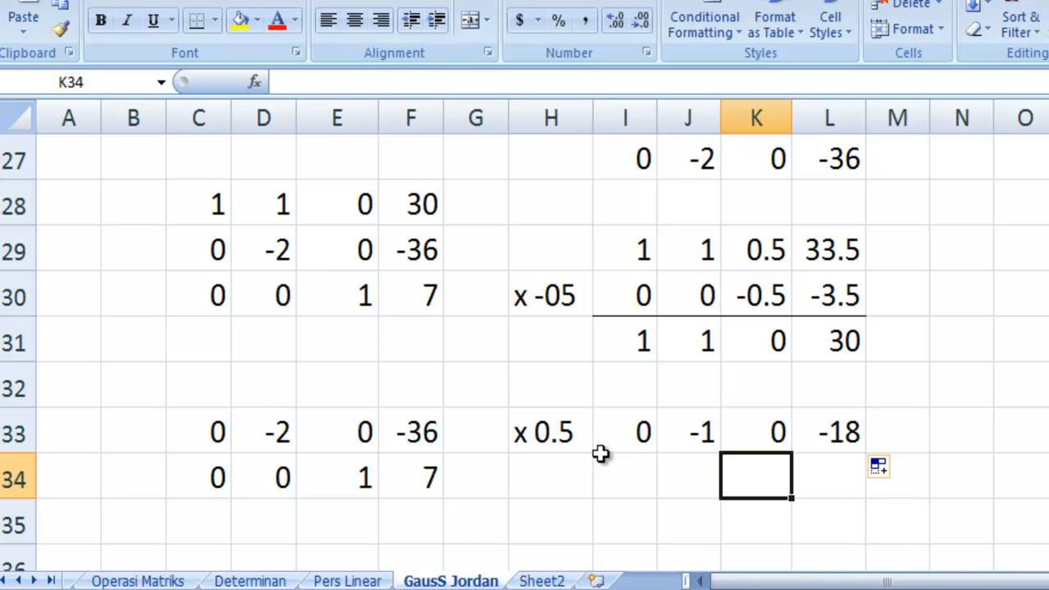
Reference the first row below it with =C28 in I34, filled across to L34, and give that range a bottom border
left_click(623, 476)
type("=")
key("Up")
key("Up")
key("Up")
key("Up")
key("Up")
key("Up")
key("Left")
key("Left")
key("Left")
key("Left")
key("Left")
key("Left")
key("Return")
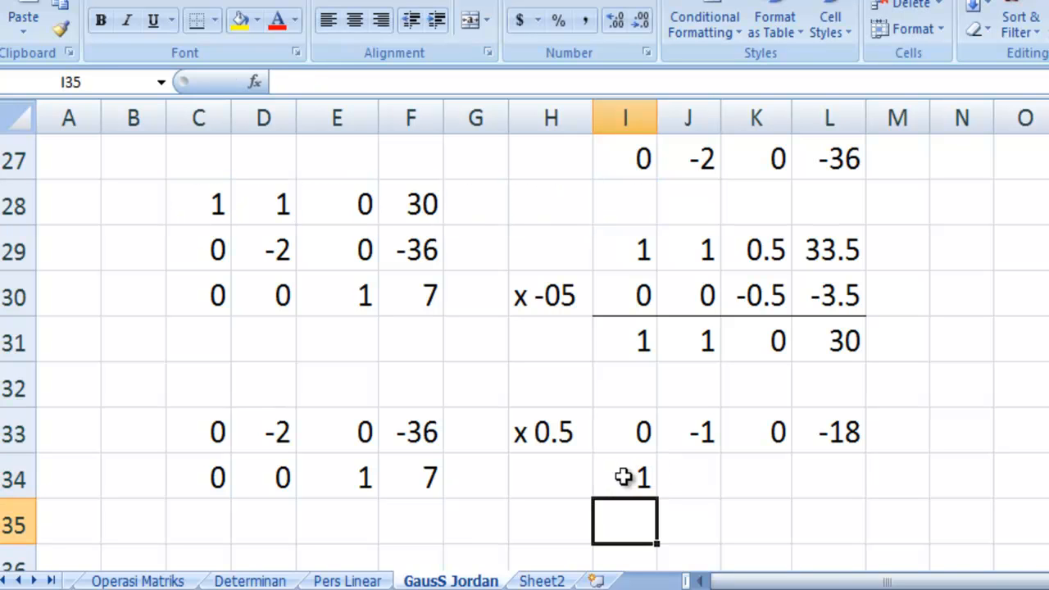
left_click(635, 476)
left_click_drag(656, 502, 863, 502)
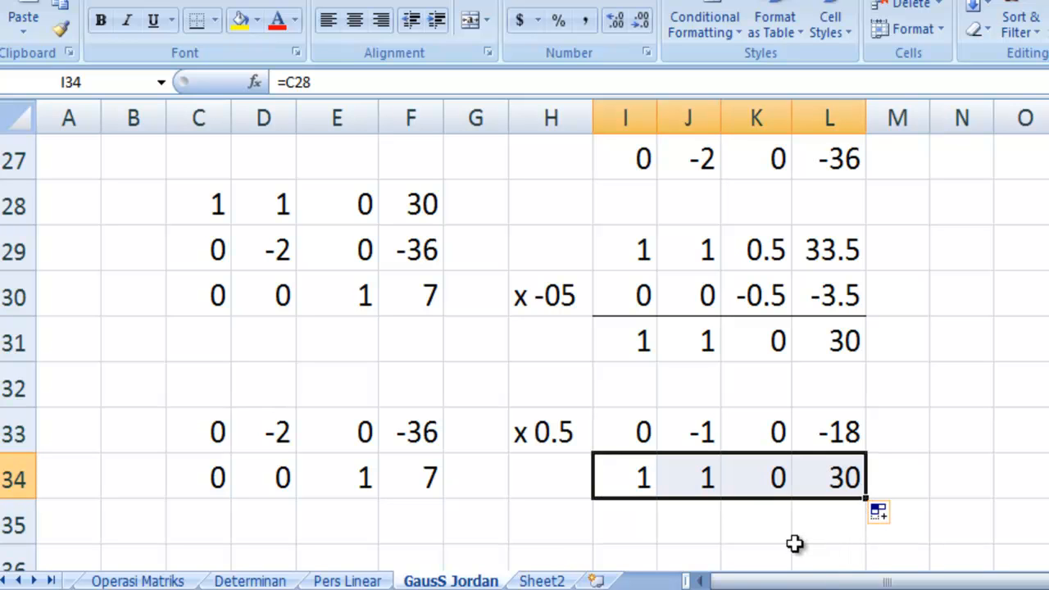
left_click(197, 20)
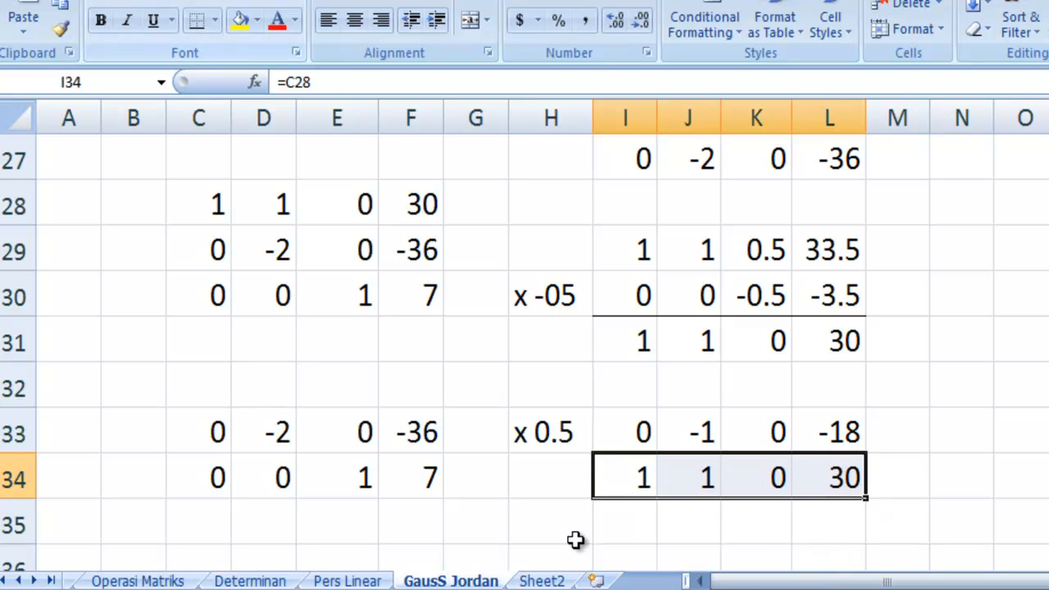
Add the halved second row and the first row with =I33+I34 in I35, filled across to L35
left_click(639, 525)
type("=")
key("Up")
key("Up")
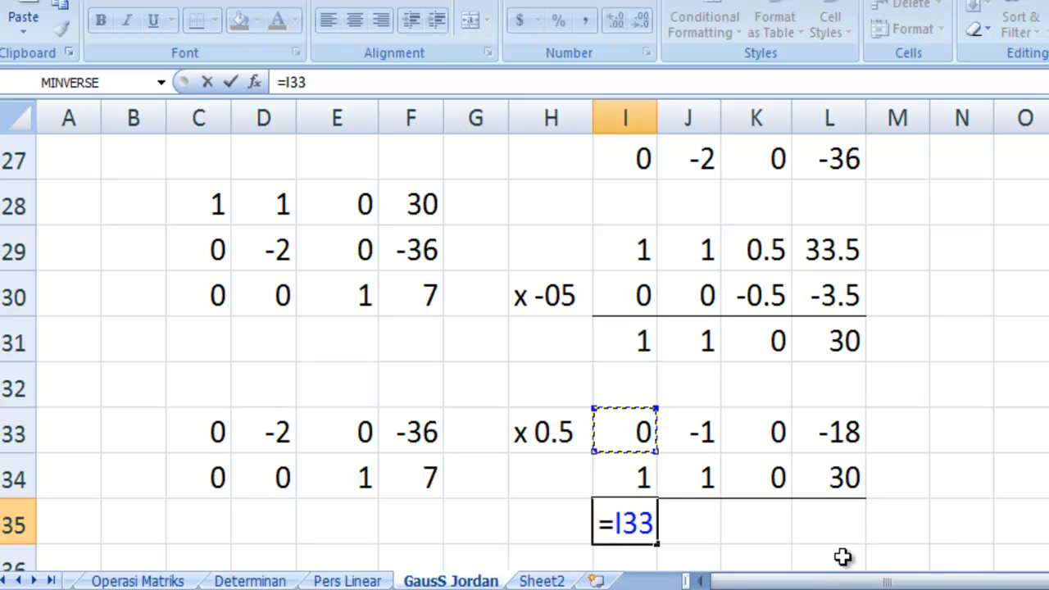
type("+")
key("Up")
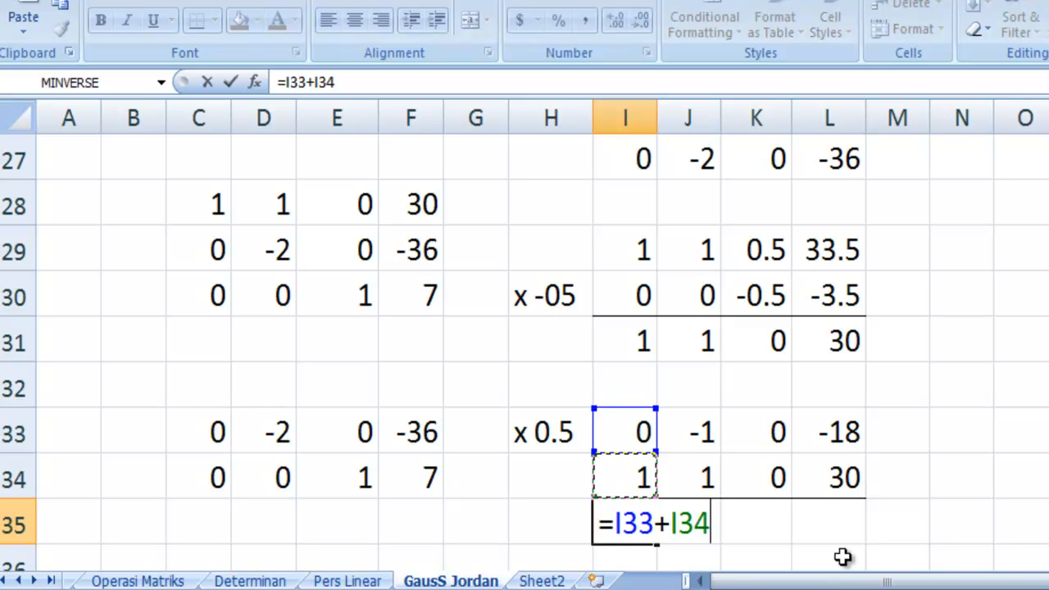
key("Return")
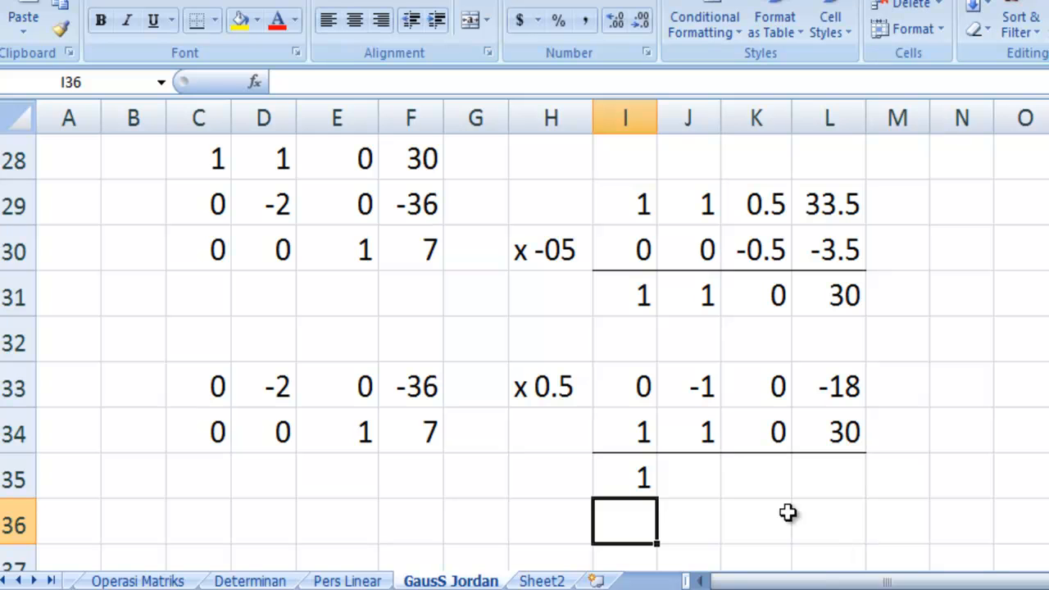
left_click(644, 481)
left_click_drag(657, 497, 858, 500)
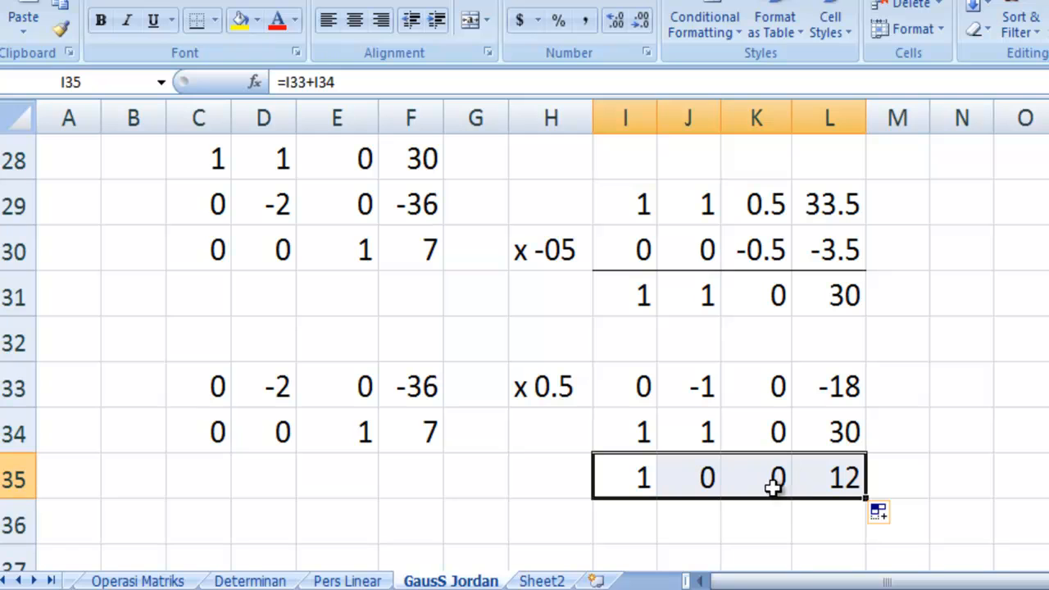
Complete the new matrix's empty first row by referencing the sum with =I35 in C32, filled across to F32
left_click(222, 350)
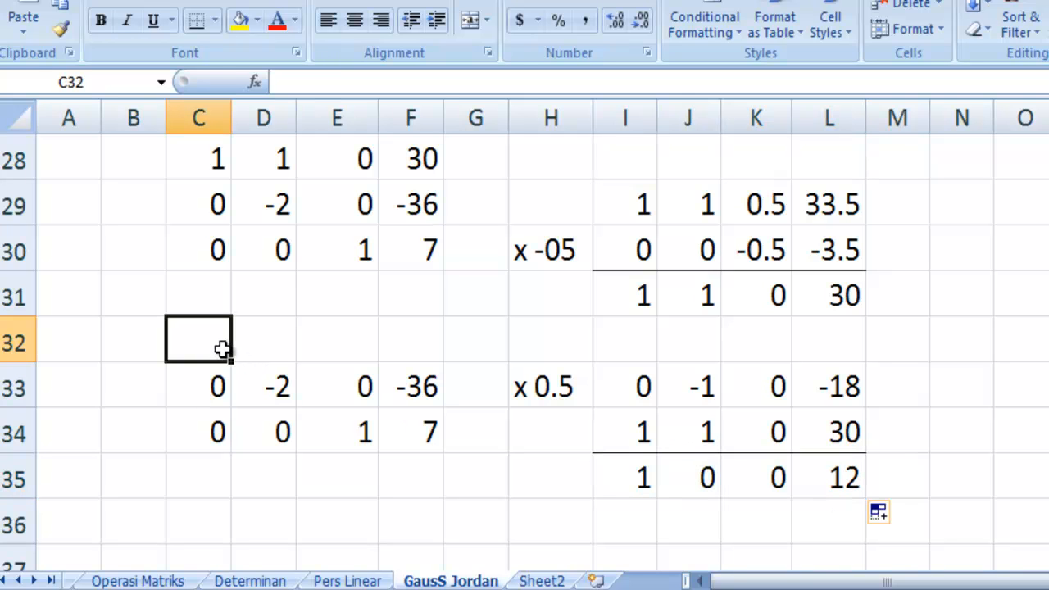
type("=")
key("Down")
key("Down")
key("Down")
key("Right")
key("Right")
key("Right")
key("Right")
key("Right")
key("Right")
key("Return")
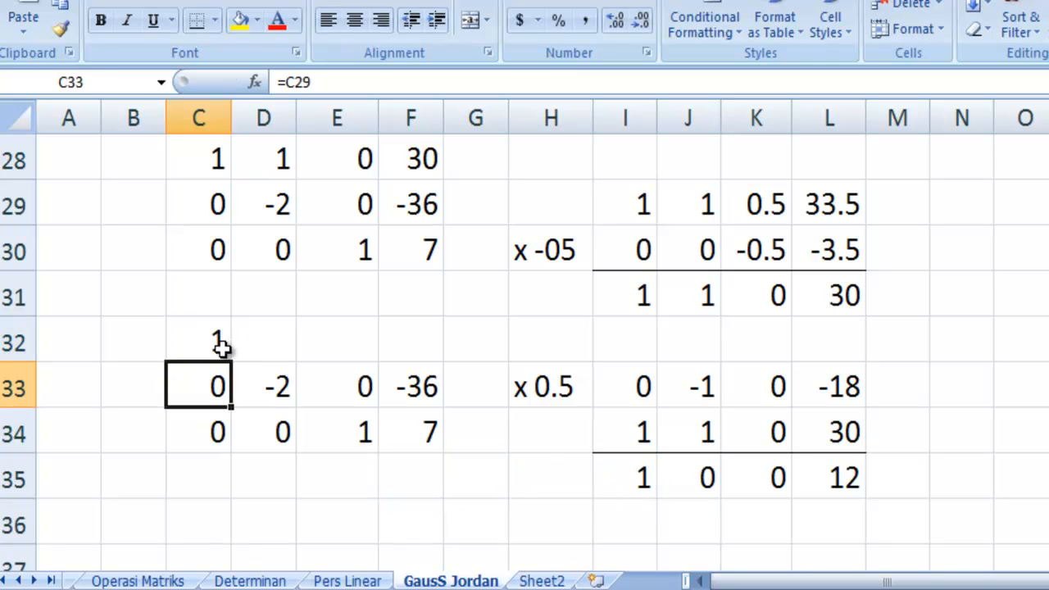
left_click(222, 348)
left_click_drag(246, 361, 429, 353)
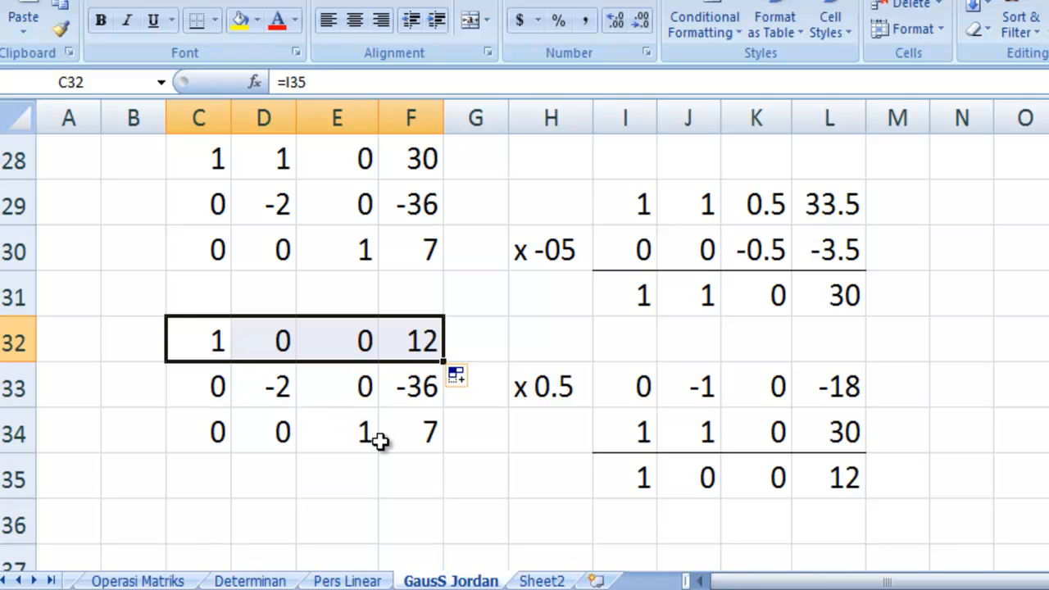
left_click(401, 488)
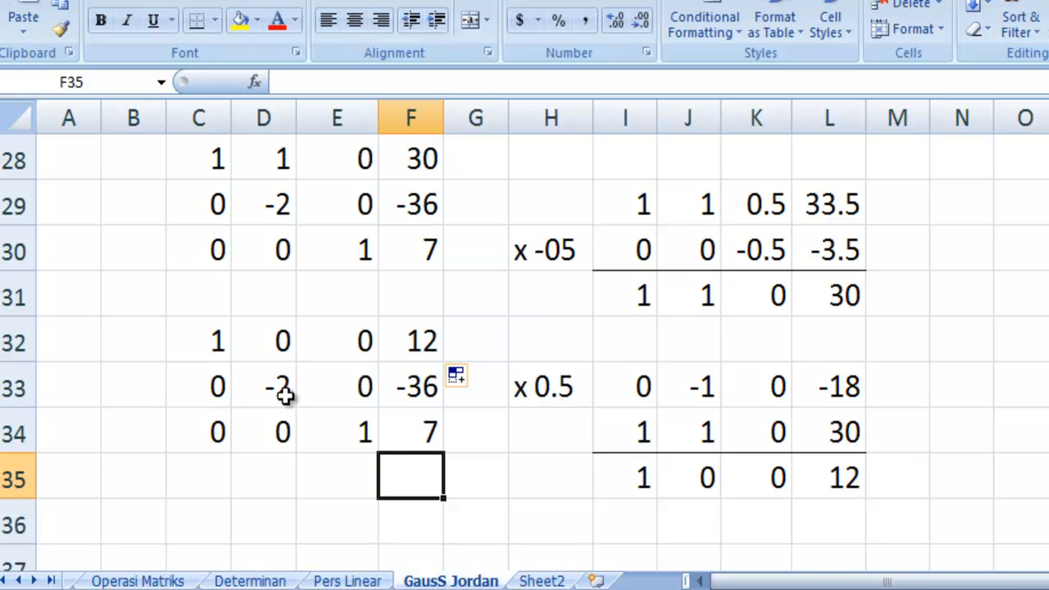
Start the final matrix by referencing the first row with =C32 in C36, filled across to F36
left_click(229, 512)
type("=")
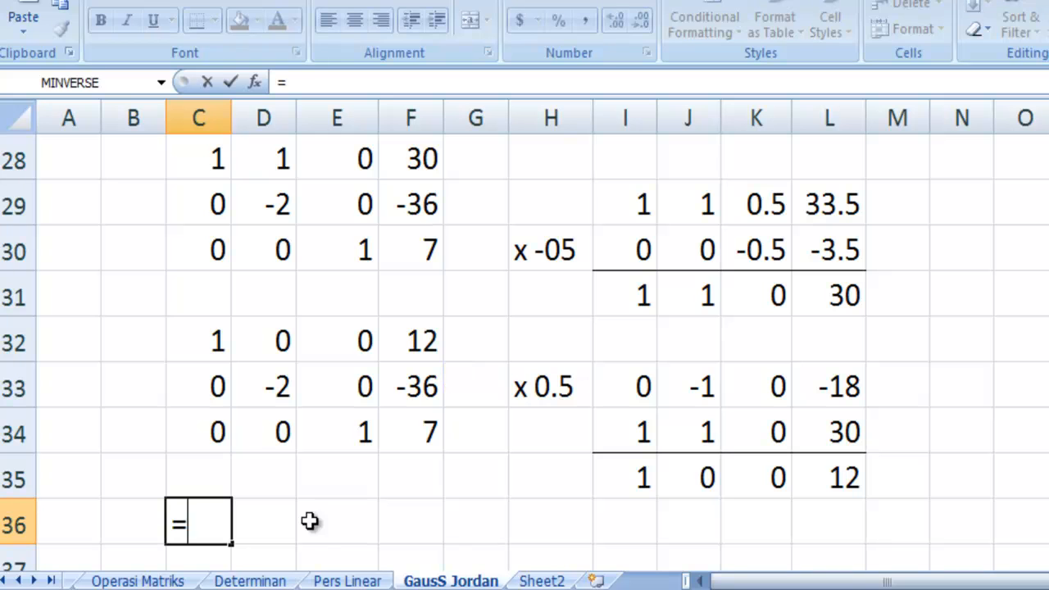
key("Up")
key("Up")
key("Up")
key("Up")
key("Return")
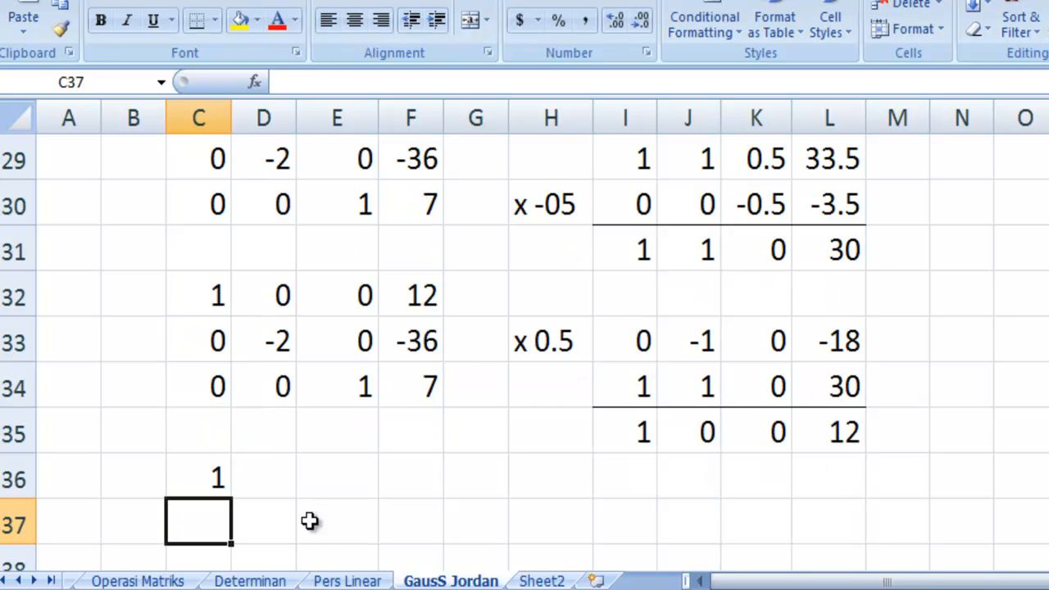
left_click(219, 476)
left_click_drag(233, 496, 418, 485)
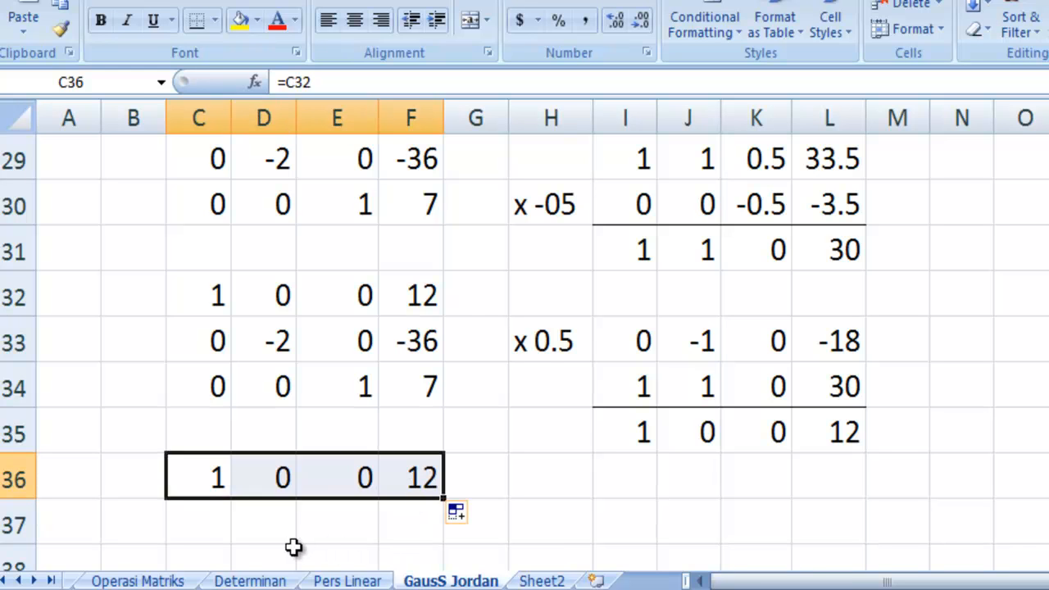
Carry the third row into the final matrix with =C34 in C38, filled across to F38, leaving row 37 empty
scroll(296, 534, "down", 1)
left_click(213, 426)
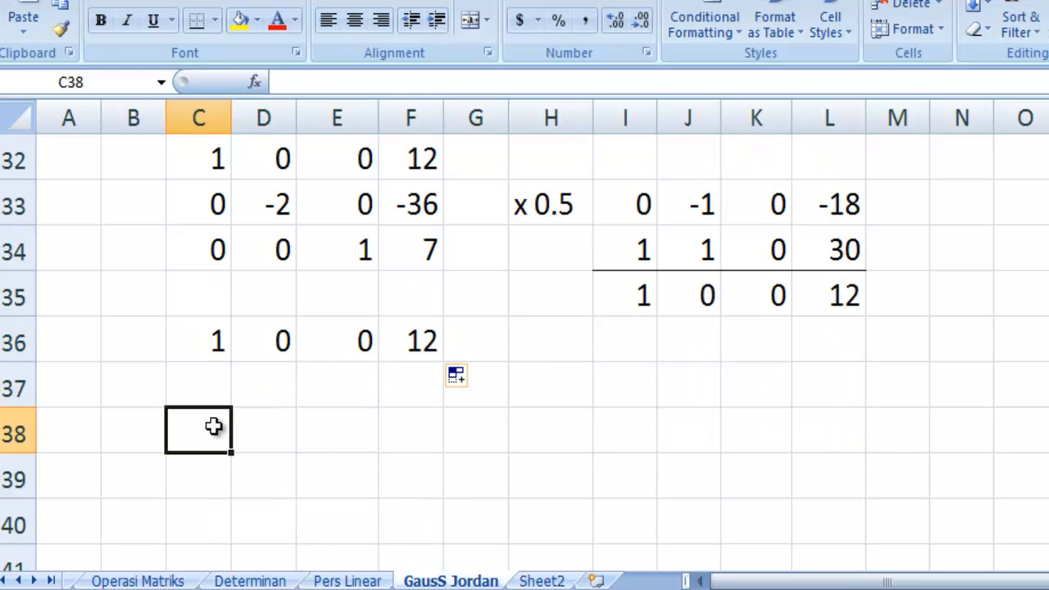
type("=")
key("Up")
key("Up")
key("Up")
key("Up")
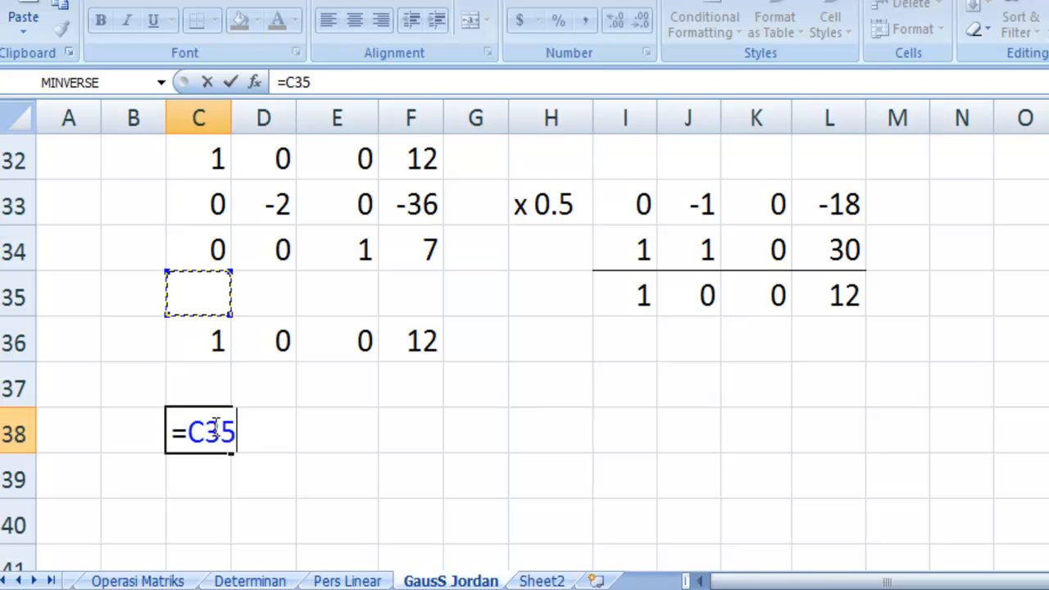
key("Return")
left_click(216, 442)
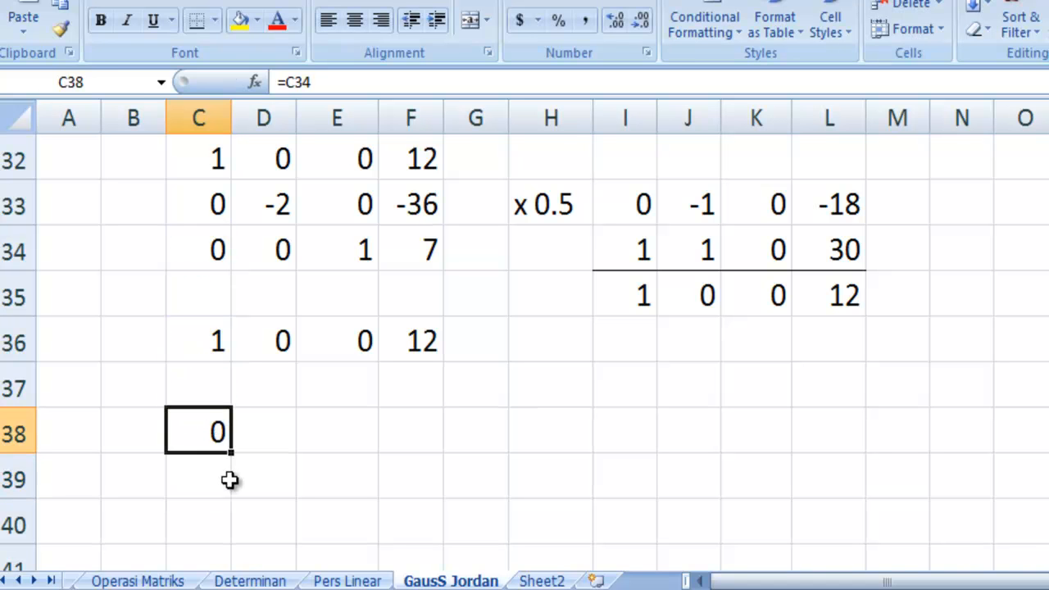
left_click_drag(232, 453, 430, 443)
left_click(402, 492)
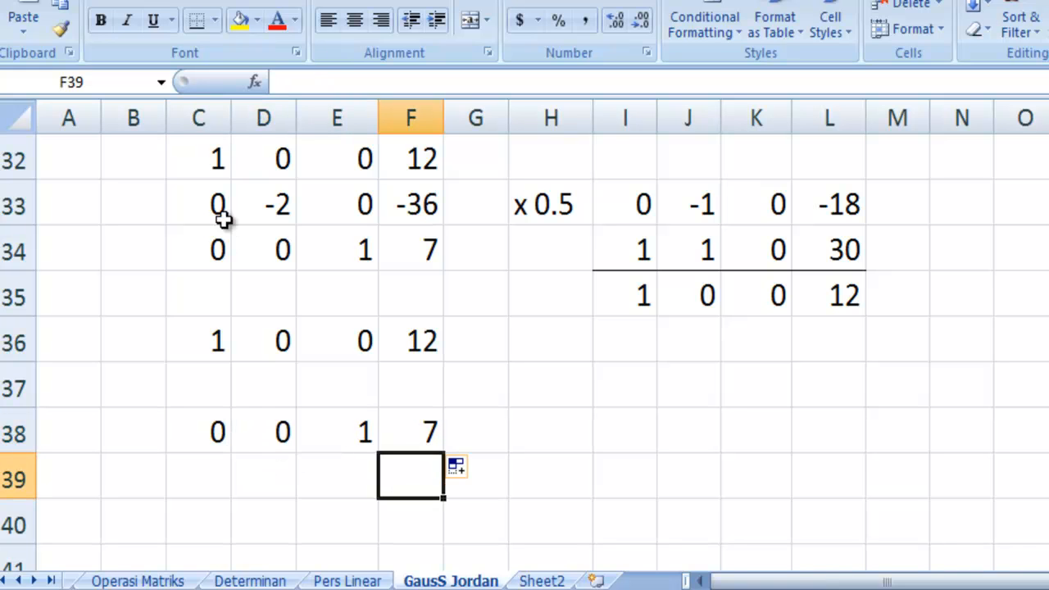
Scale the second row into the final matrix with =-0.5*C33 in C37, filled across to F37
left_click(217, 392)
type("=")
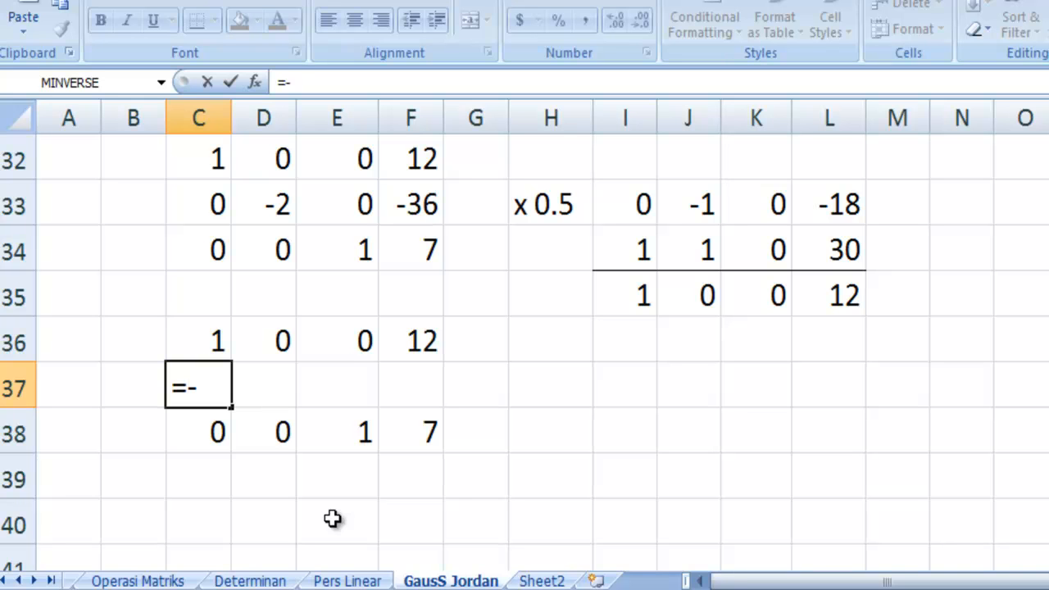
type("-0.5")
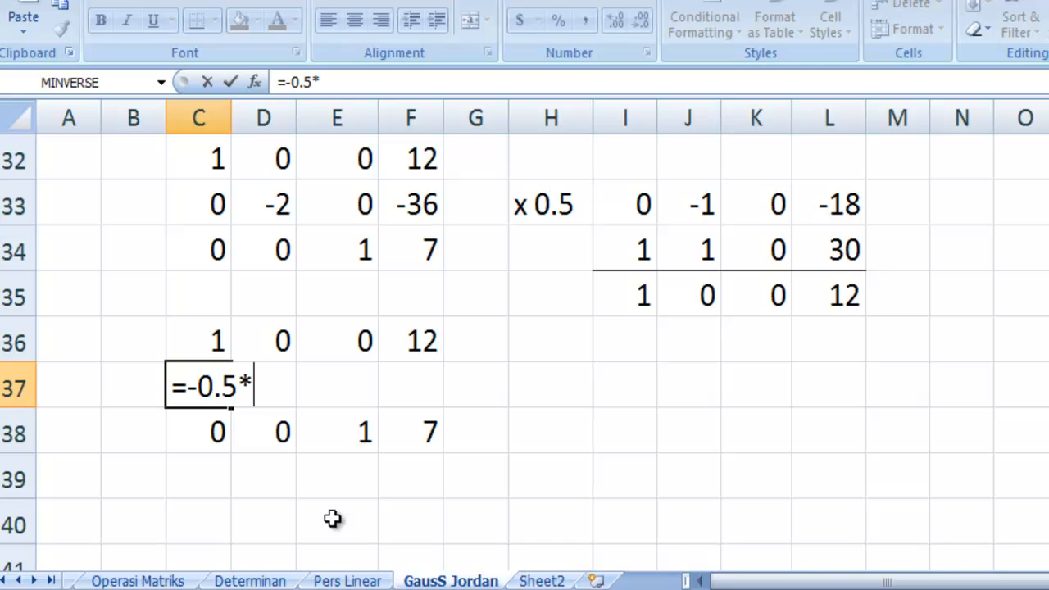
type("*")
left_click(226, 201)
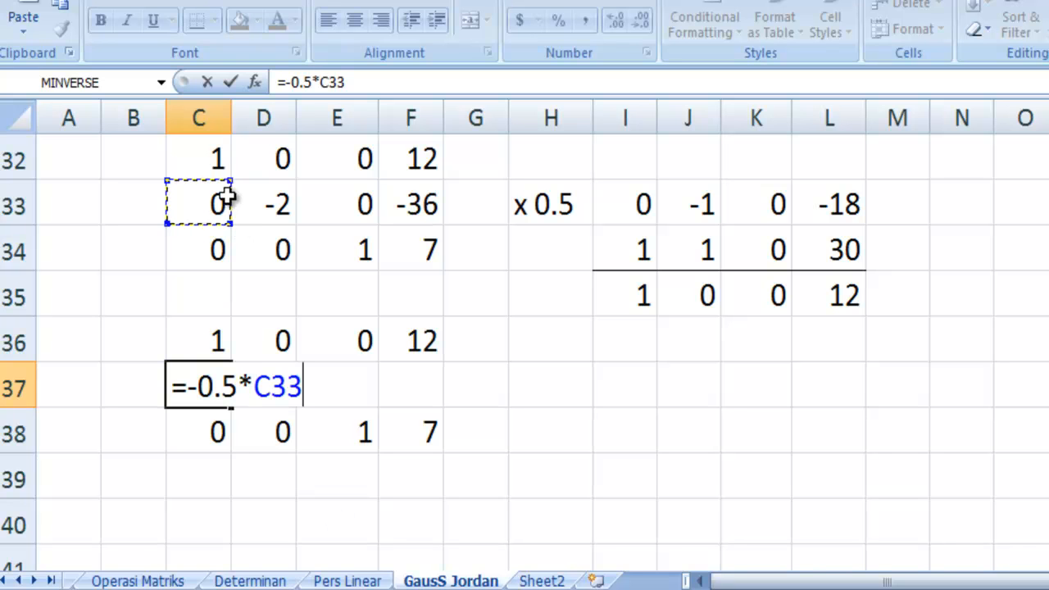
key("Return")
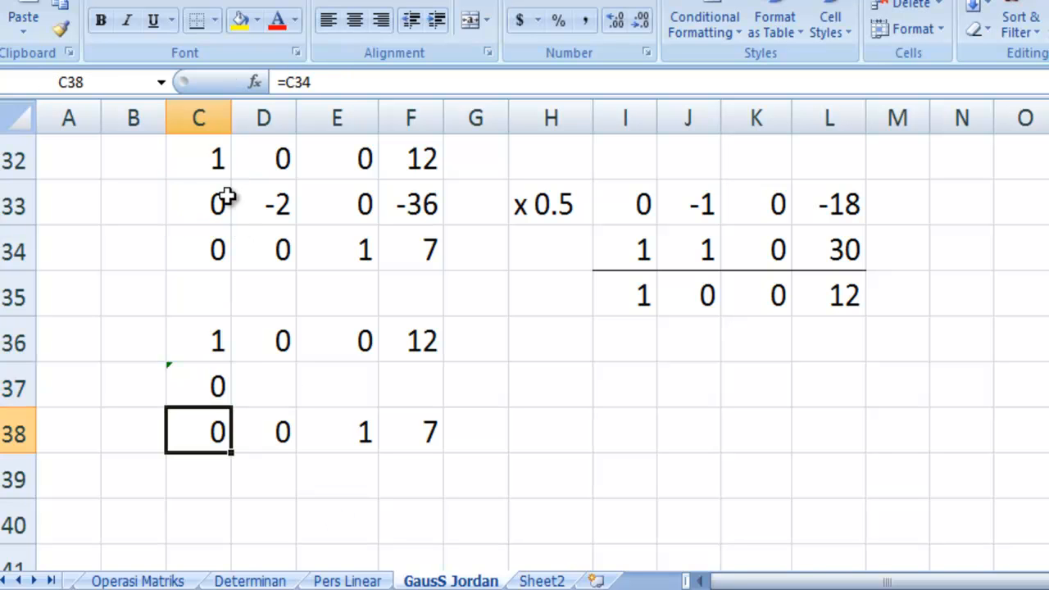
left_click(231, 385)
left_click_drag(231, 412, 420, 414)
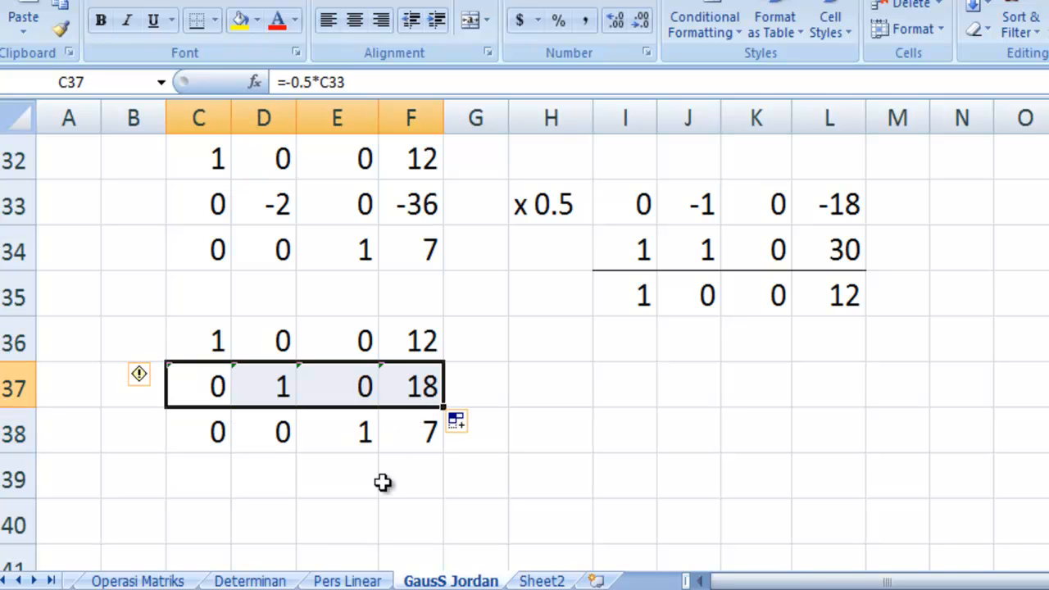
left_click(436, 477)
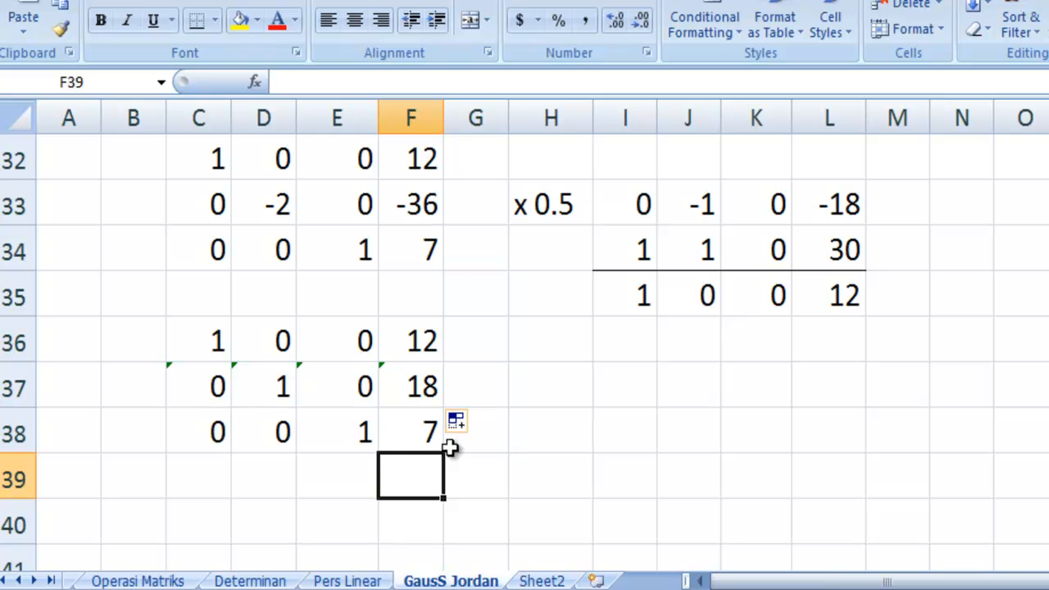
left_click(568, 419)
left_click(525, 476)
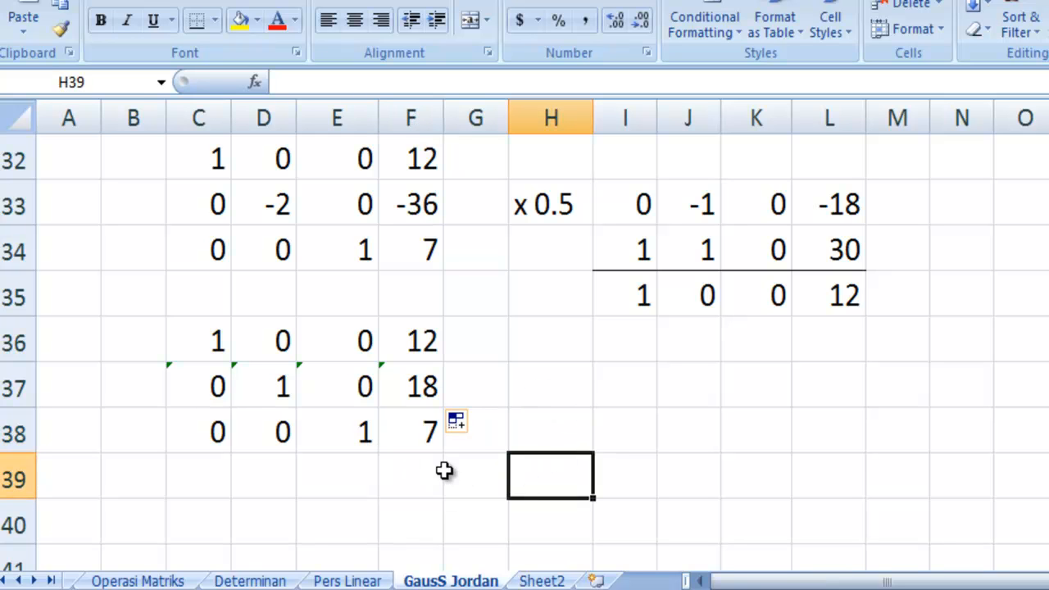
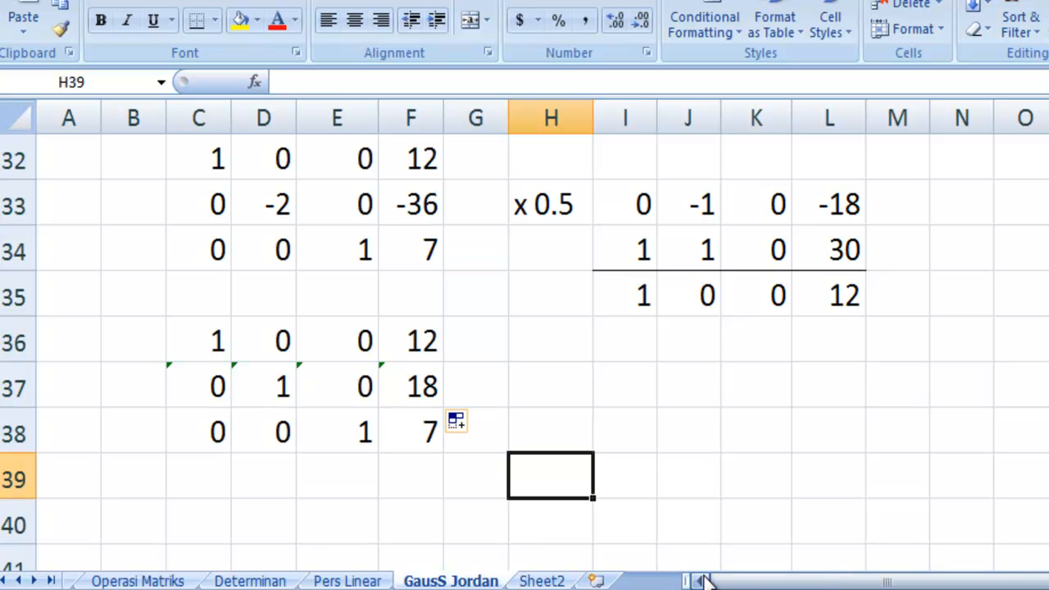
Compare the solution with the x, y and z values worked out on the Pers Linear sheet, and return to the GausS Jordan sheet
left_click(375, 580)
left_click(512, 408)
scroll(475, 447, "down", 10)
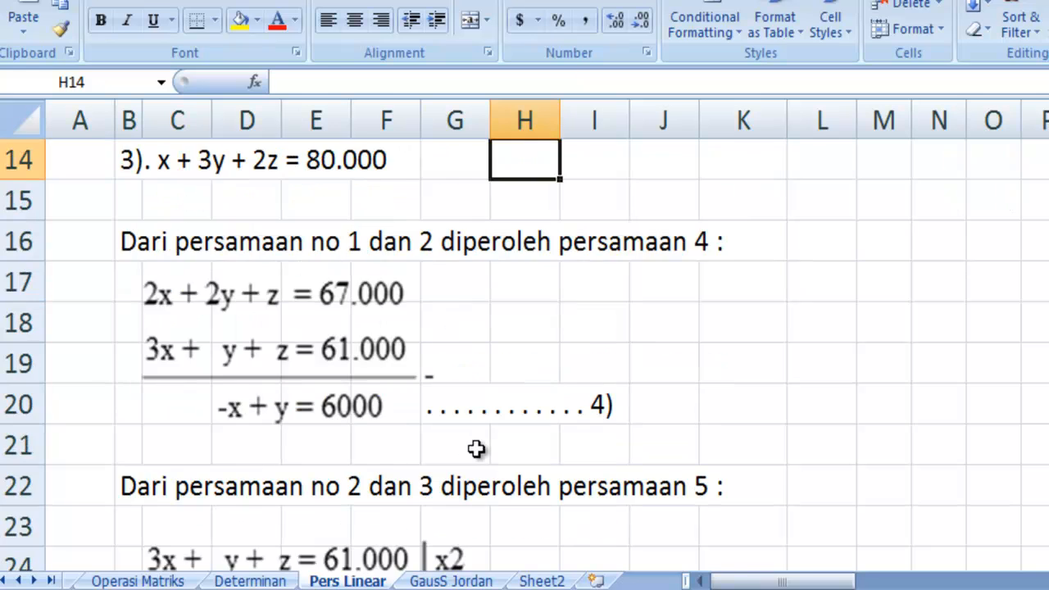
scroll(475, 450, "down", 3)
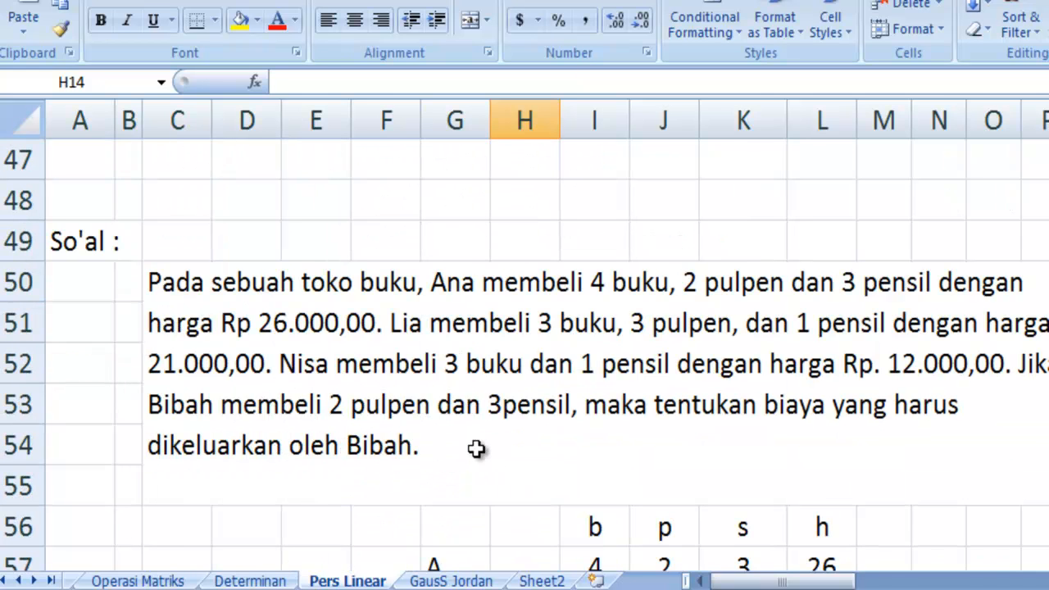
scroll(475, 450, "up", 3)
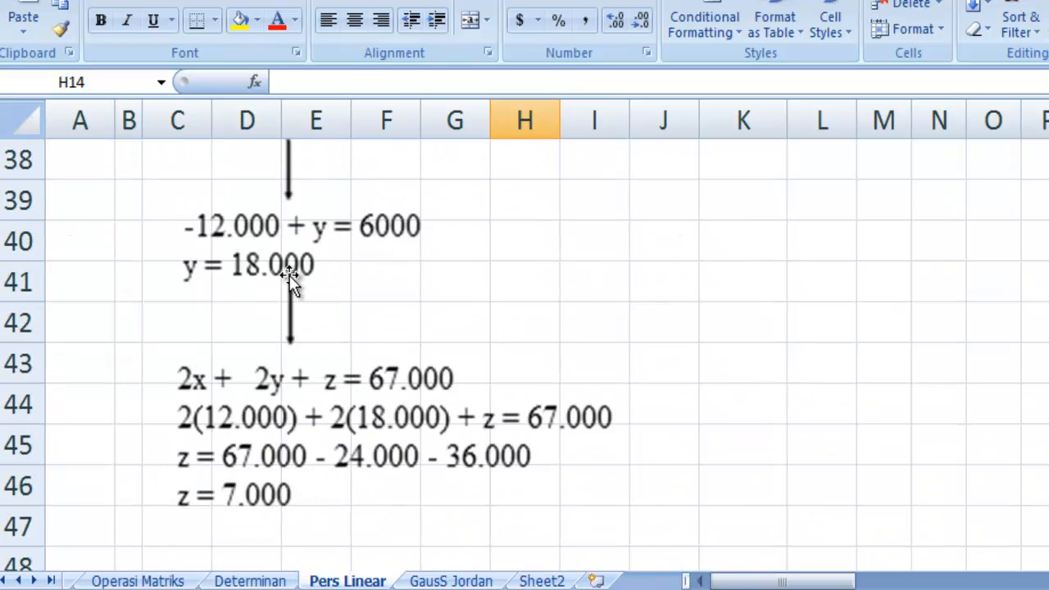
scroll(310, 297, "up", 2)
scroll(322, 335, "up", 2)
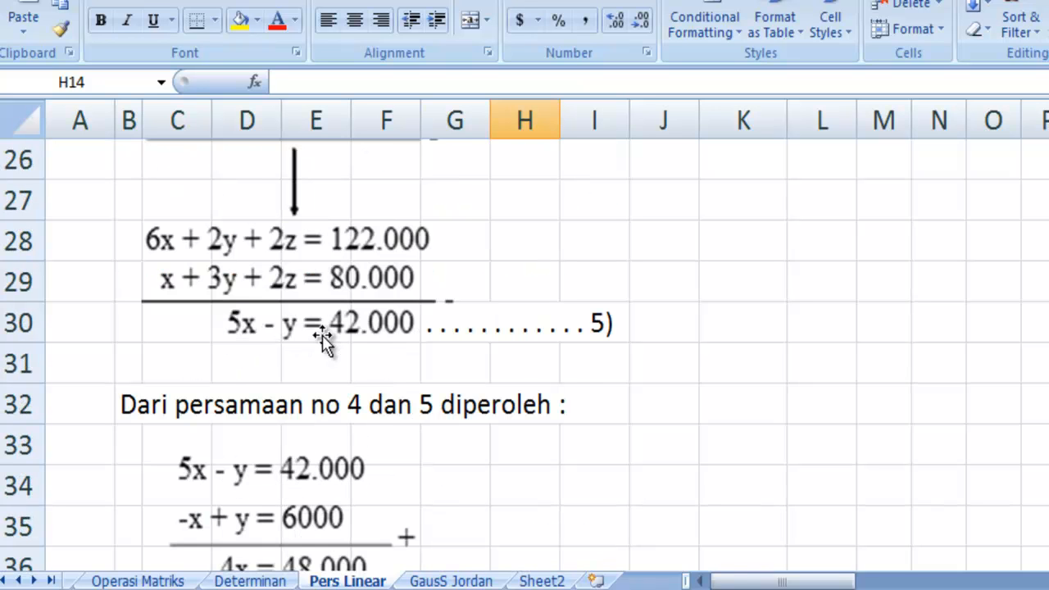
scroll(322, 336, "down", 1)
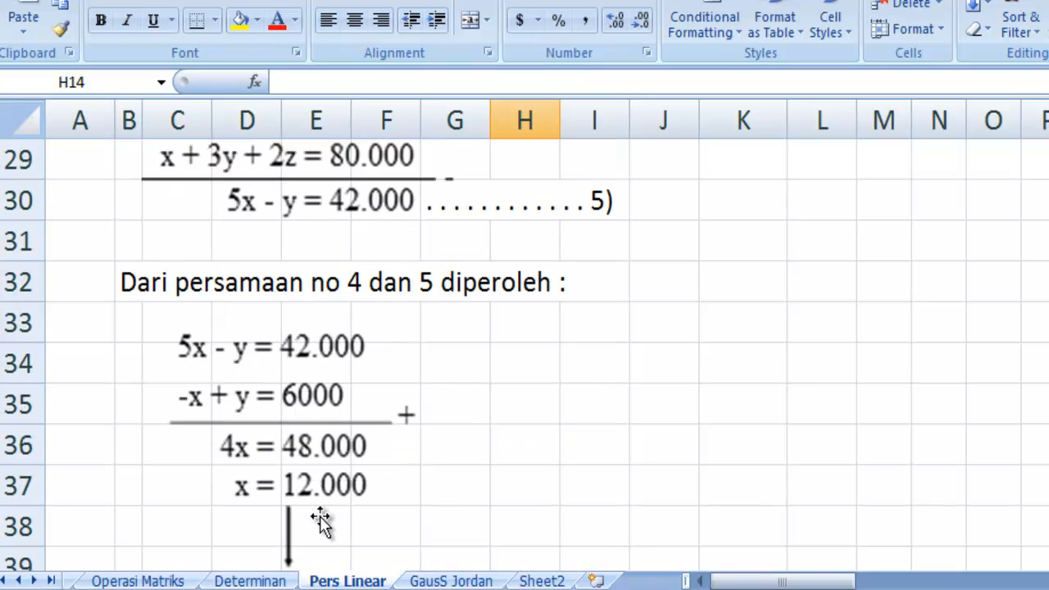
left_click(451, 581)
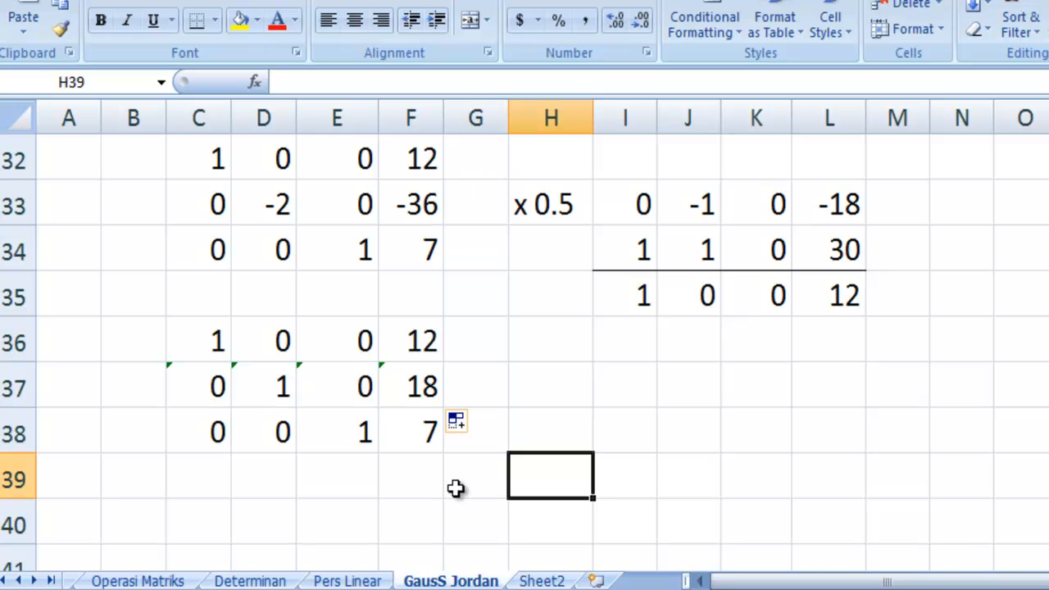
Change the first coefficient of the starting matrix in C8 to 5
left_click(451, 471)
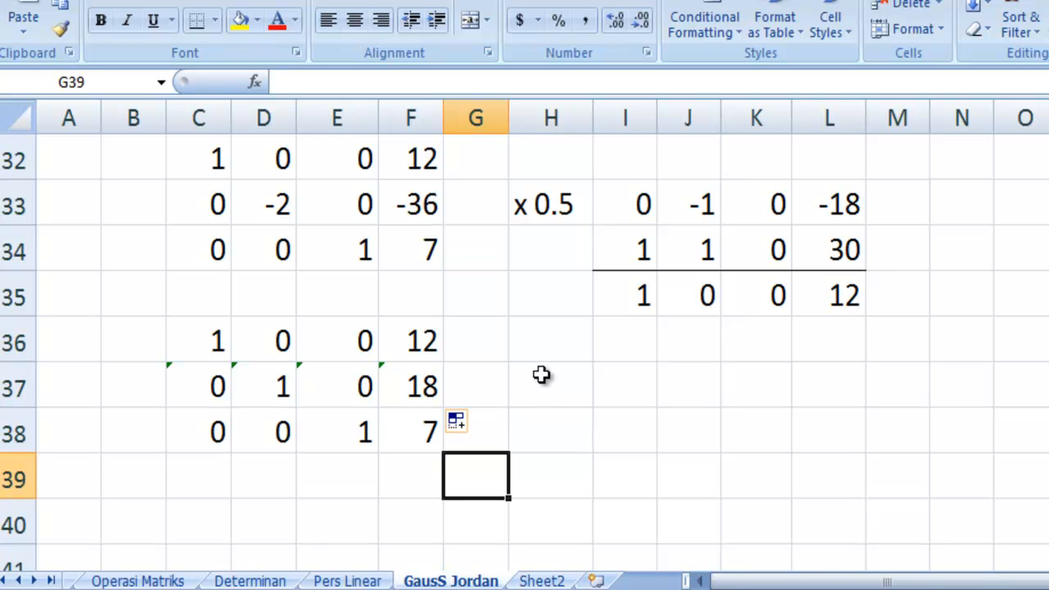
scroll(541, 375, "up", 6)
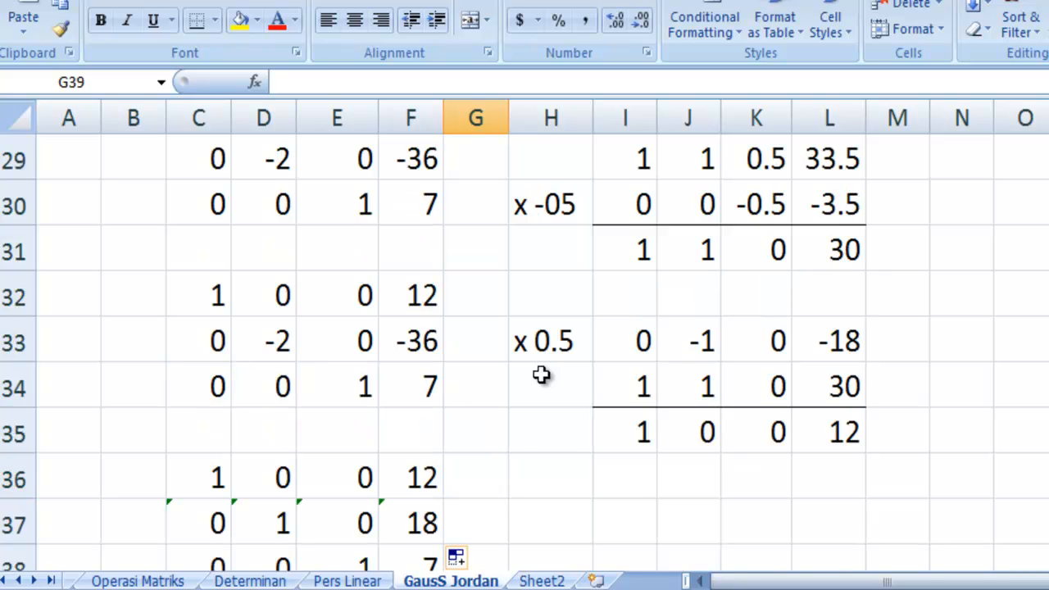
scroll(540, 374, "up", 3)
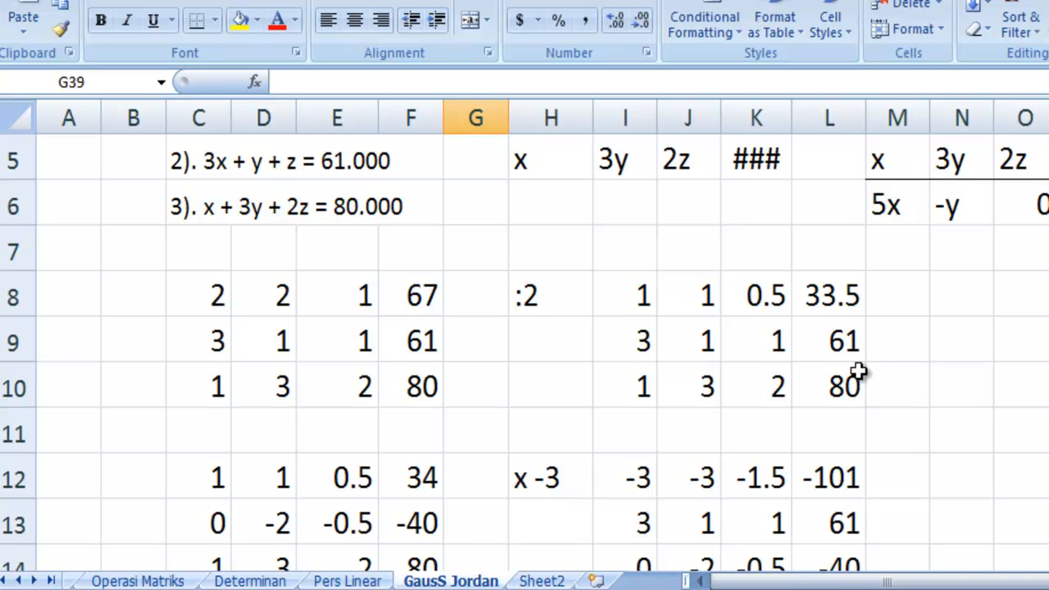
scroll(735, 354, "down", 1)
scroll(735, 355, "up", 1)
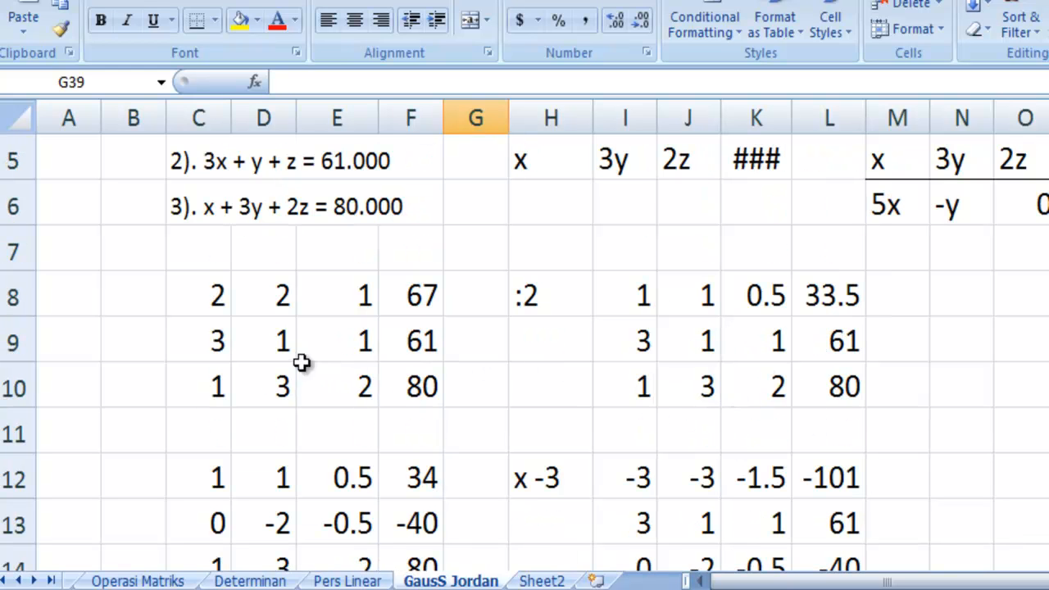
left_click(223, 300)
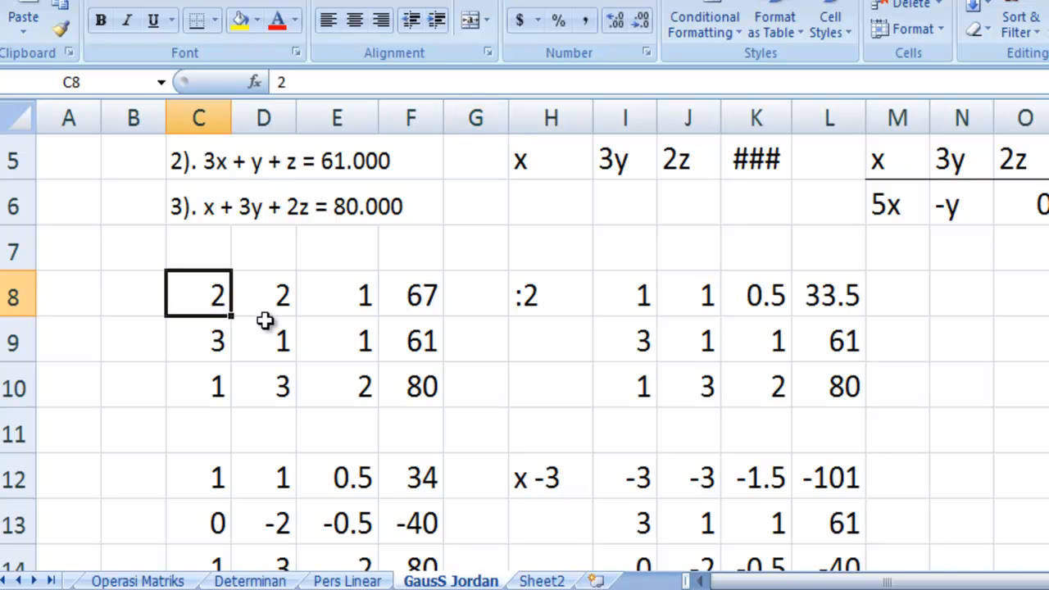
type("5")
left_click(284, 382)
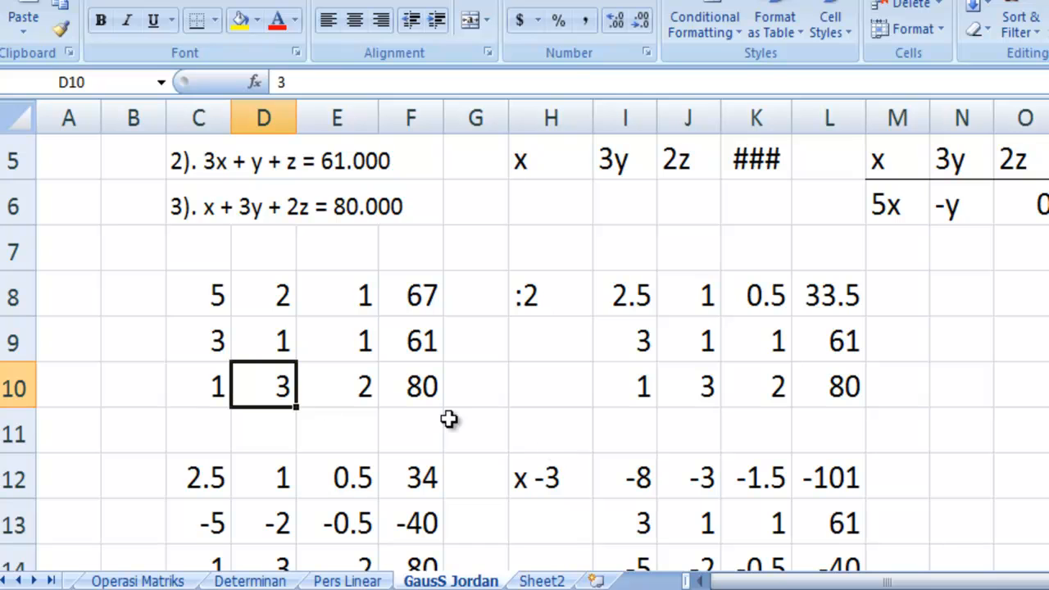
Look over how the elimination matrices respond to the changed coefficient, and set C8 in the starting matrix back to 2
scroll(300, 389, "down", 1)
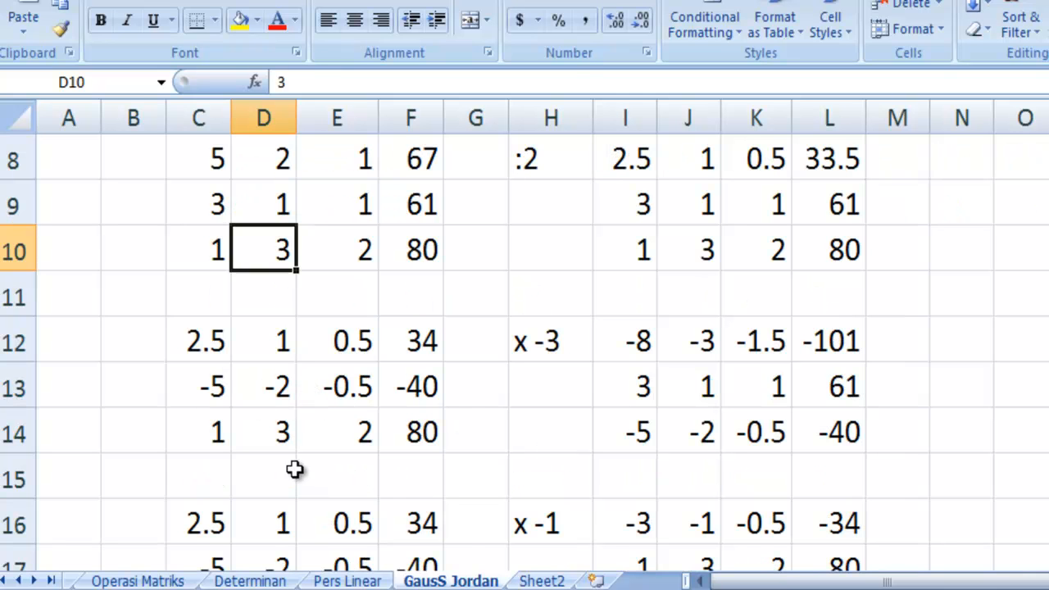
scroll(287, 500, "down", 1)
scroll(279, 508, "down", 1)
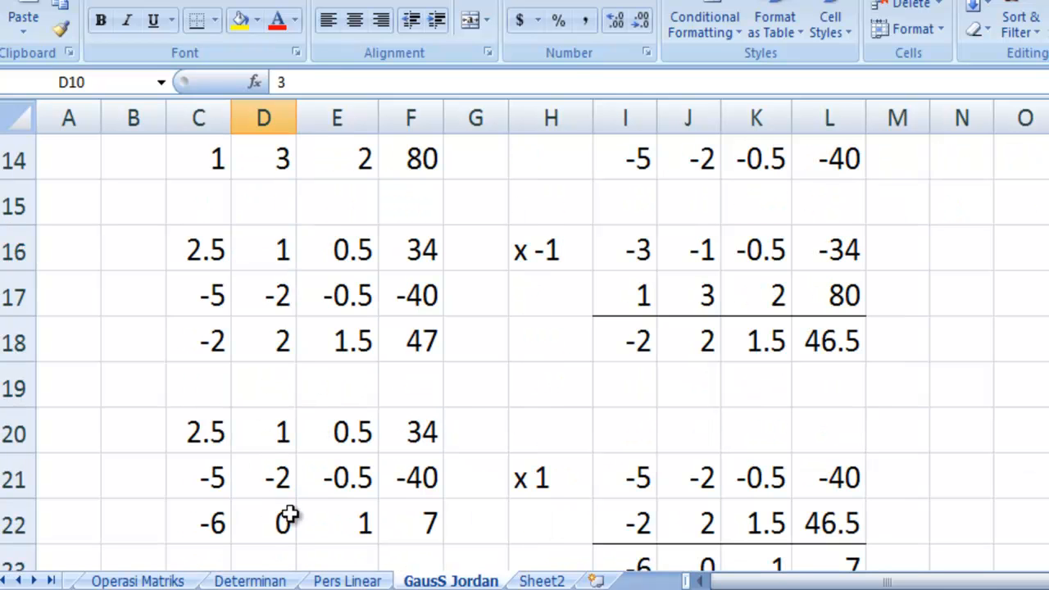
scroll(300, 510, "up", 3)
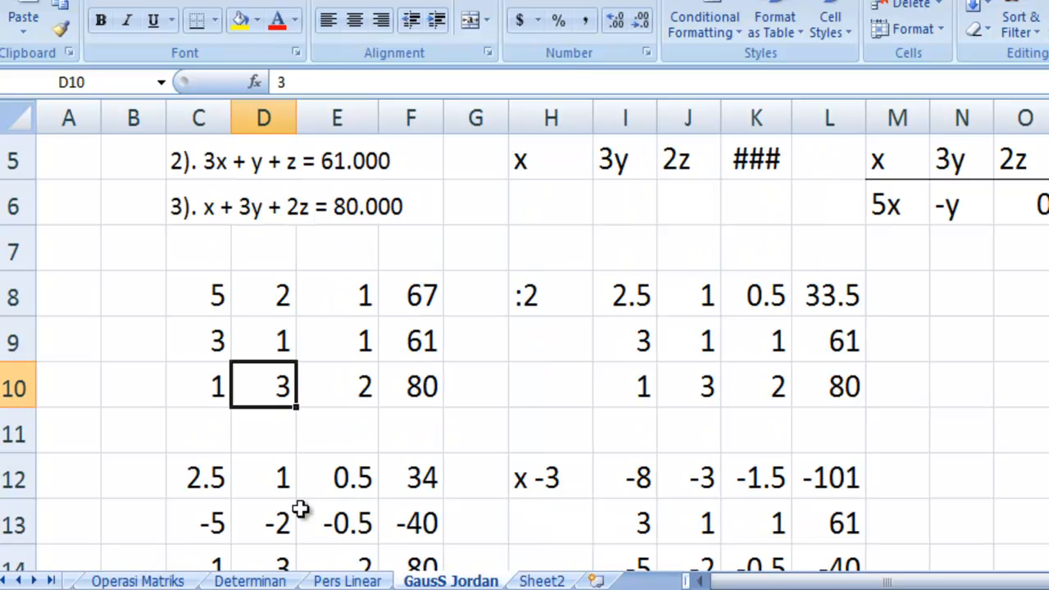
left_click(221, 295)
type("2")
left_click(312, 385)
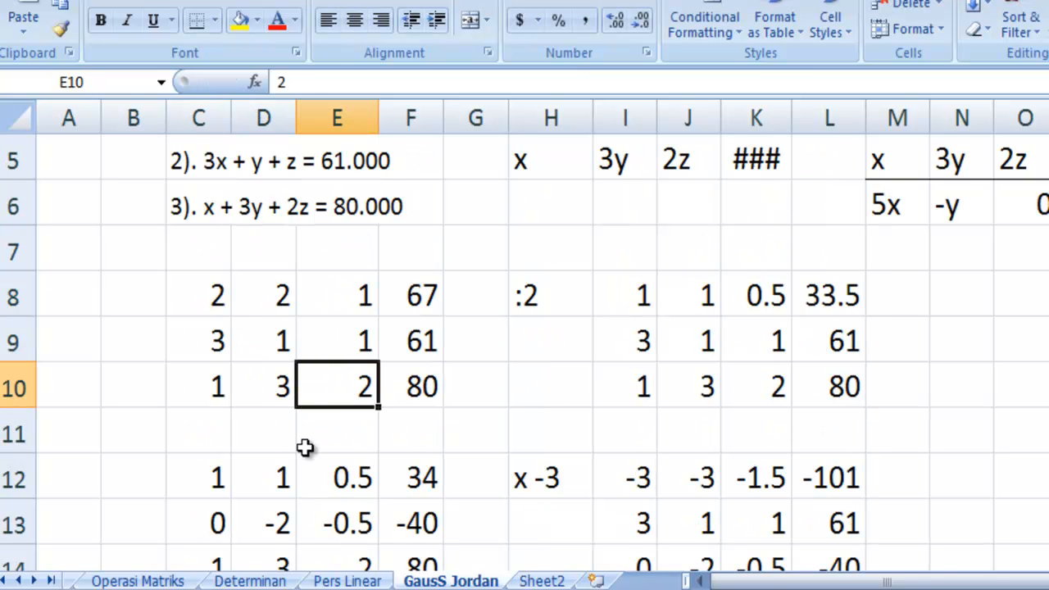
Review the worked Gauss-Jordan solution from the three equations and the starting matrix through each row operation to the final matrix in rows 36 to 38
scroll(344, 442, "down", 1)
scroll(343, 443, "down", 2)
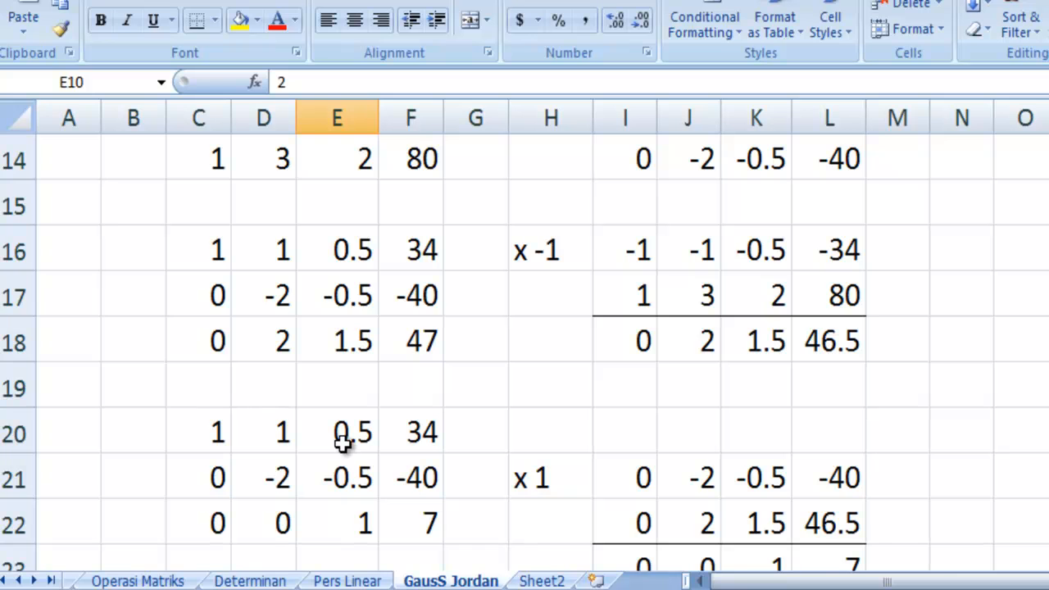
scroll(343, 443, "up", 4)
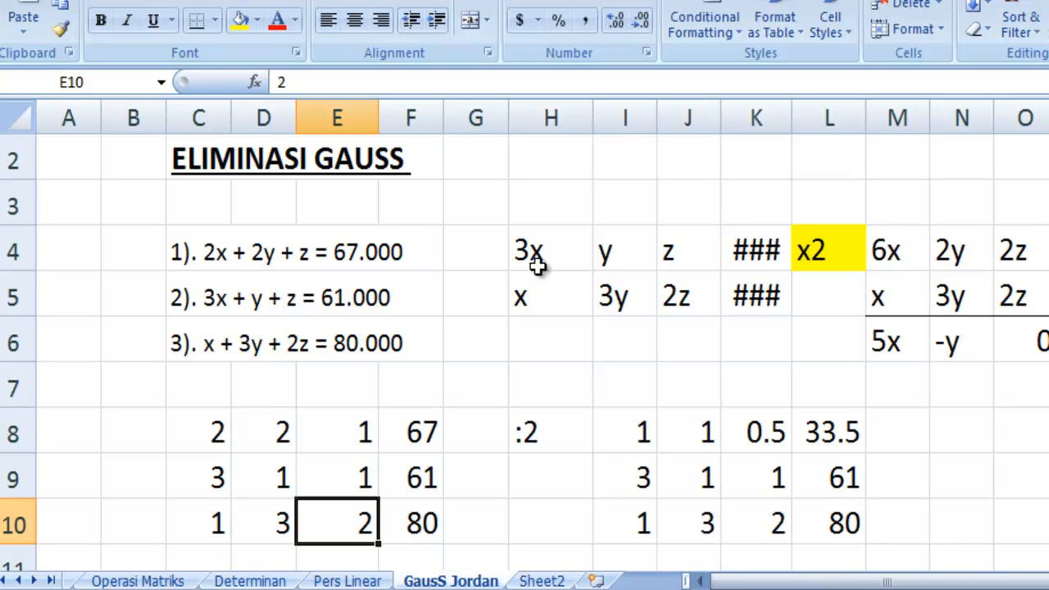
scroll(536, 264, "up", 1)
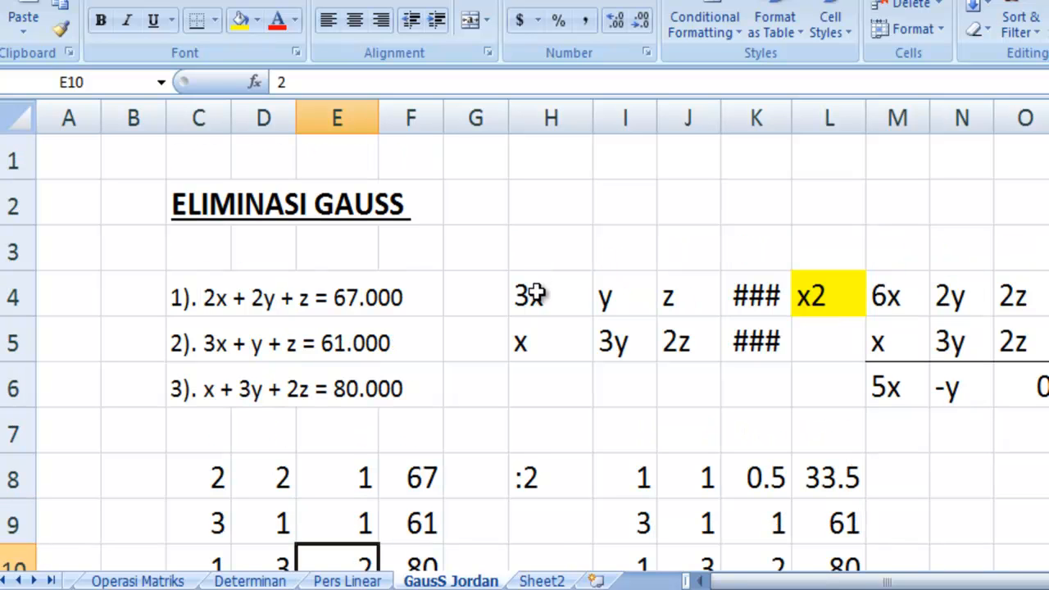
scroll(534, 297, "down", 1)
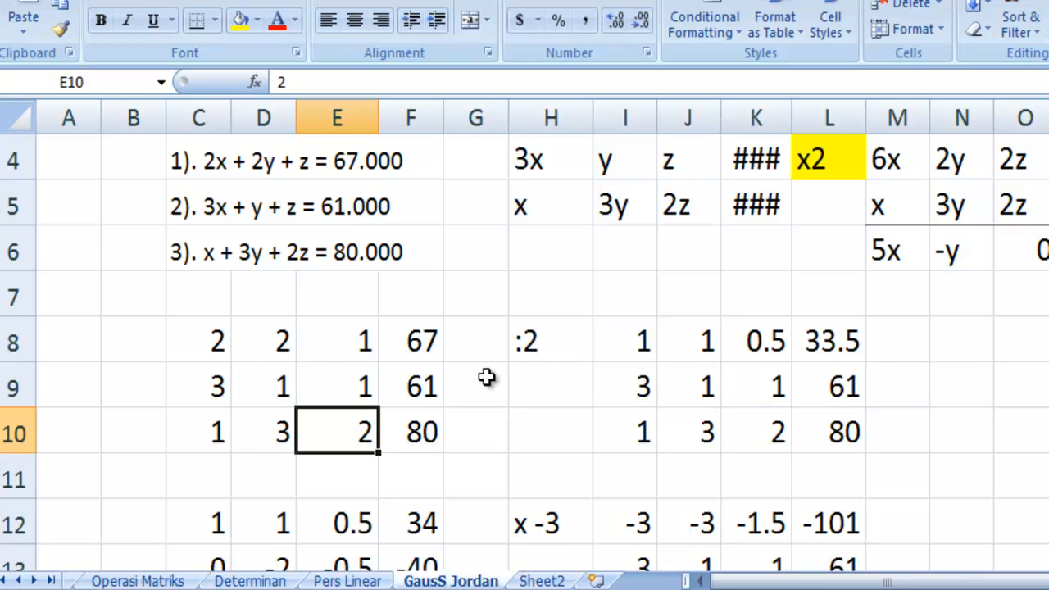
scroll(537, 468, "down", 1)
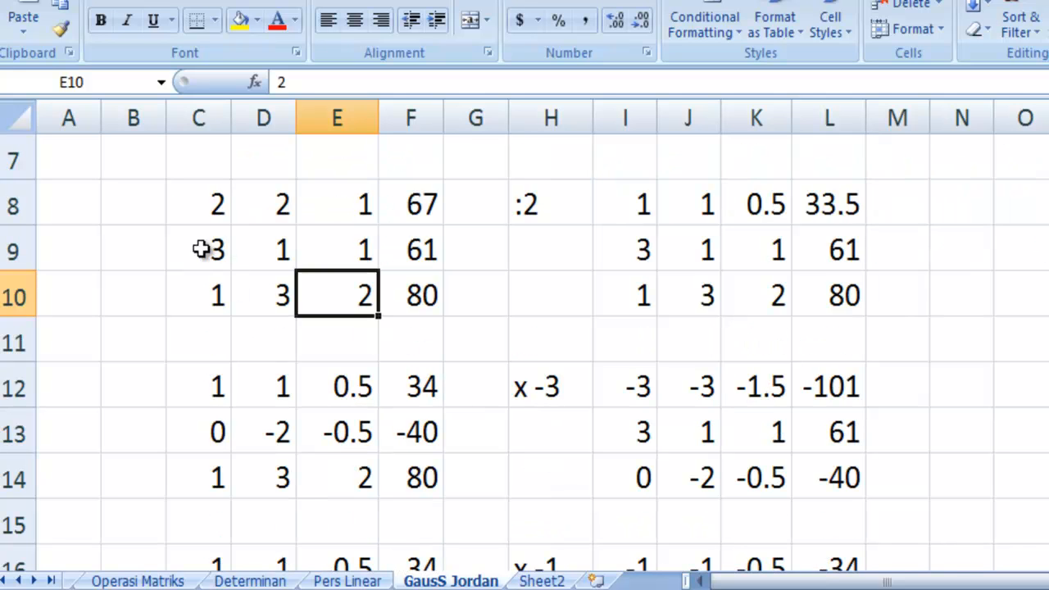
scroll(498, 361, "down", 1)
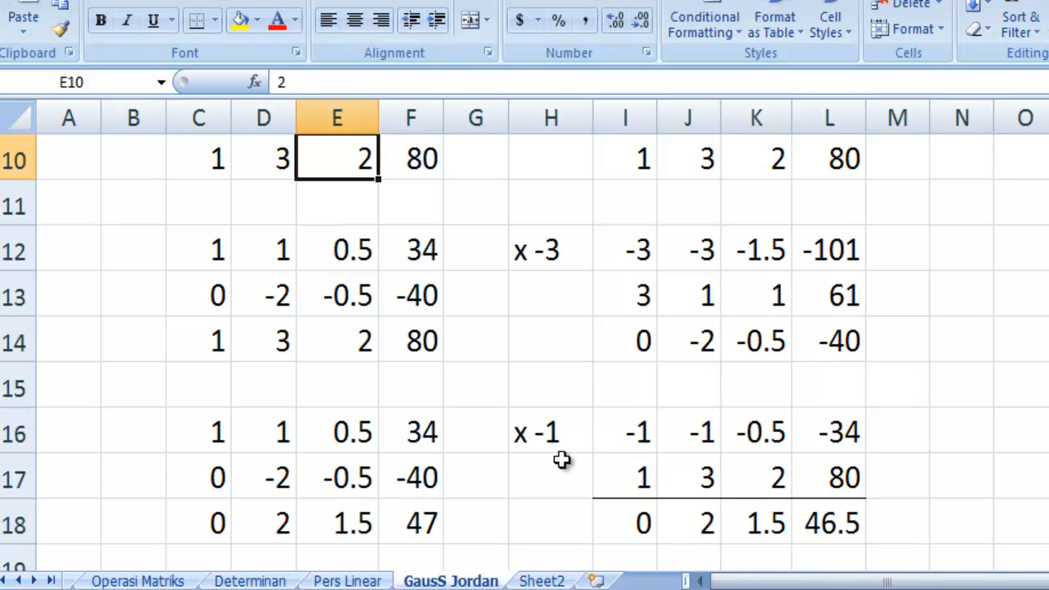
scroll(559, 460, "down", 1)
scroll(467, 423, "down", 1)
scroll(468, 423, "down", 2)
scroll(522, 366, "down", 1)
scroll(522, 367, "down", 2)
scroll(521, 366, "up", 1)
scroll(521, 367, "down", 1)
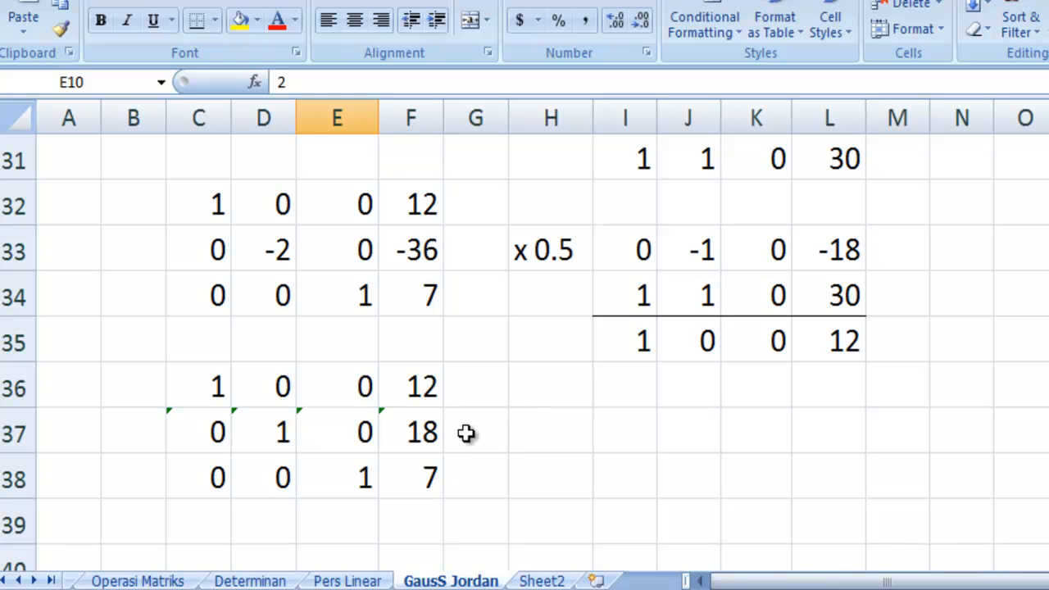
scroll(465, 433, "up", 9)
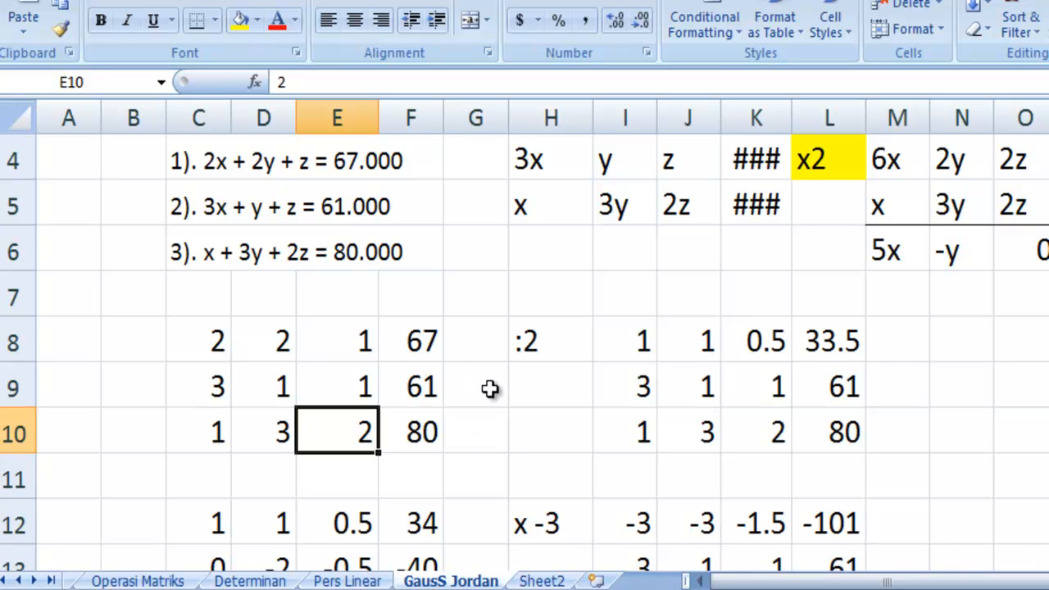
left_click(512, 373)
scroll(508, 374, "down", 9)
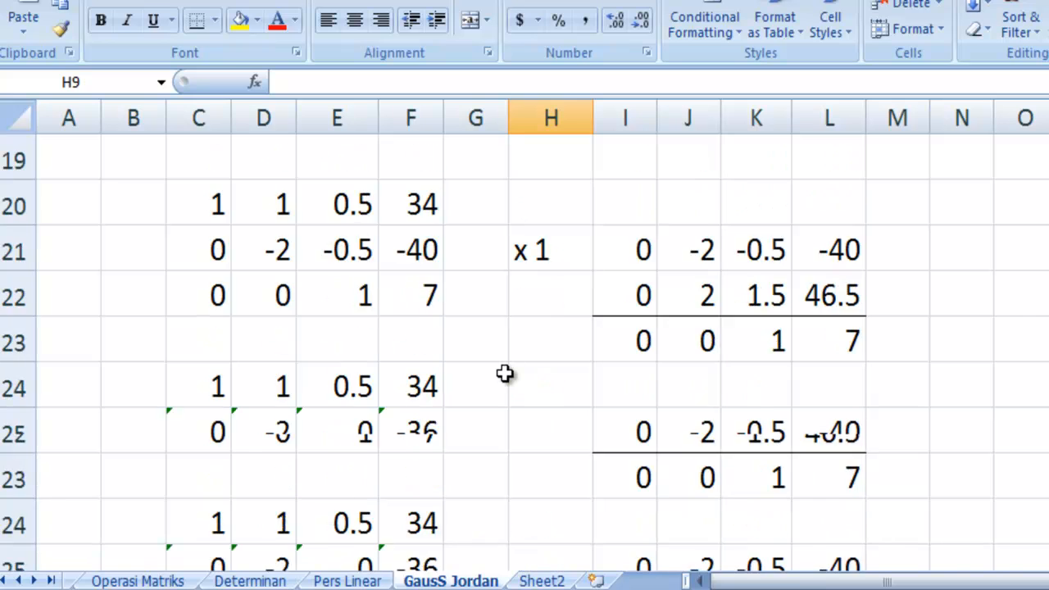
scroll(504, 374, "down", 1)
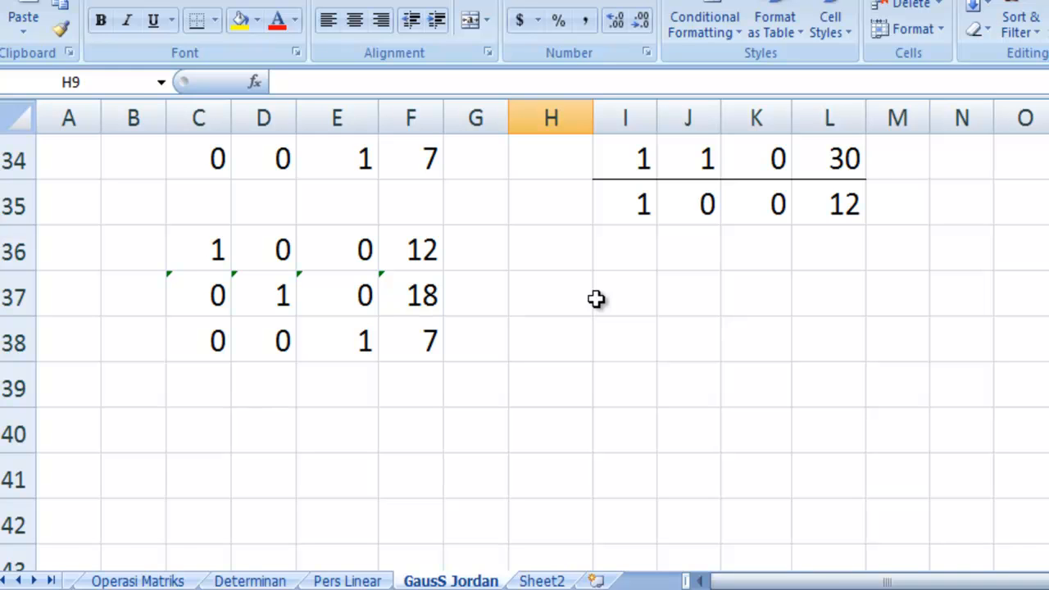
scroll(596, 300, "up", 1)
left_click(609, 366)
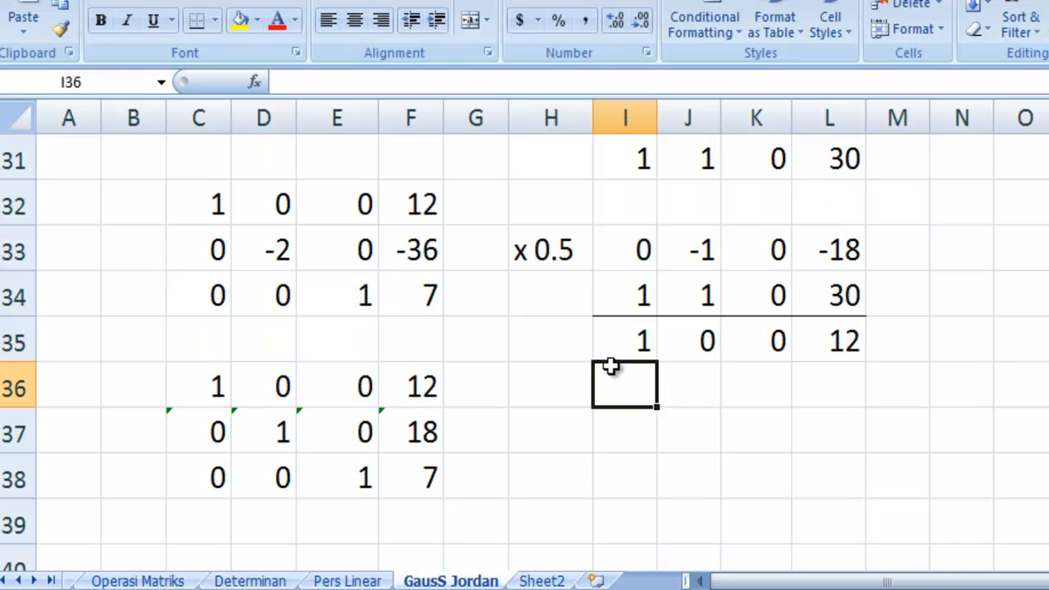